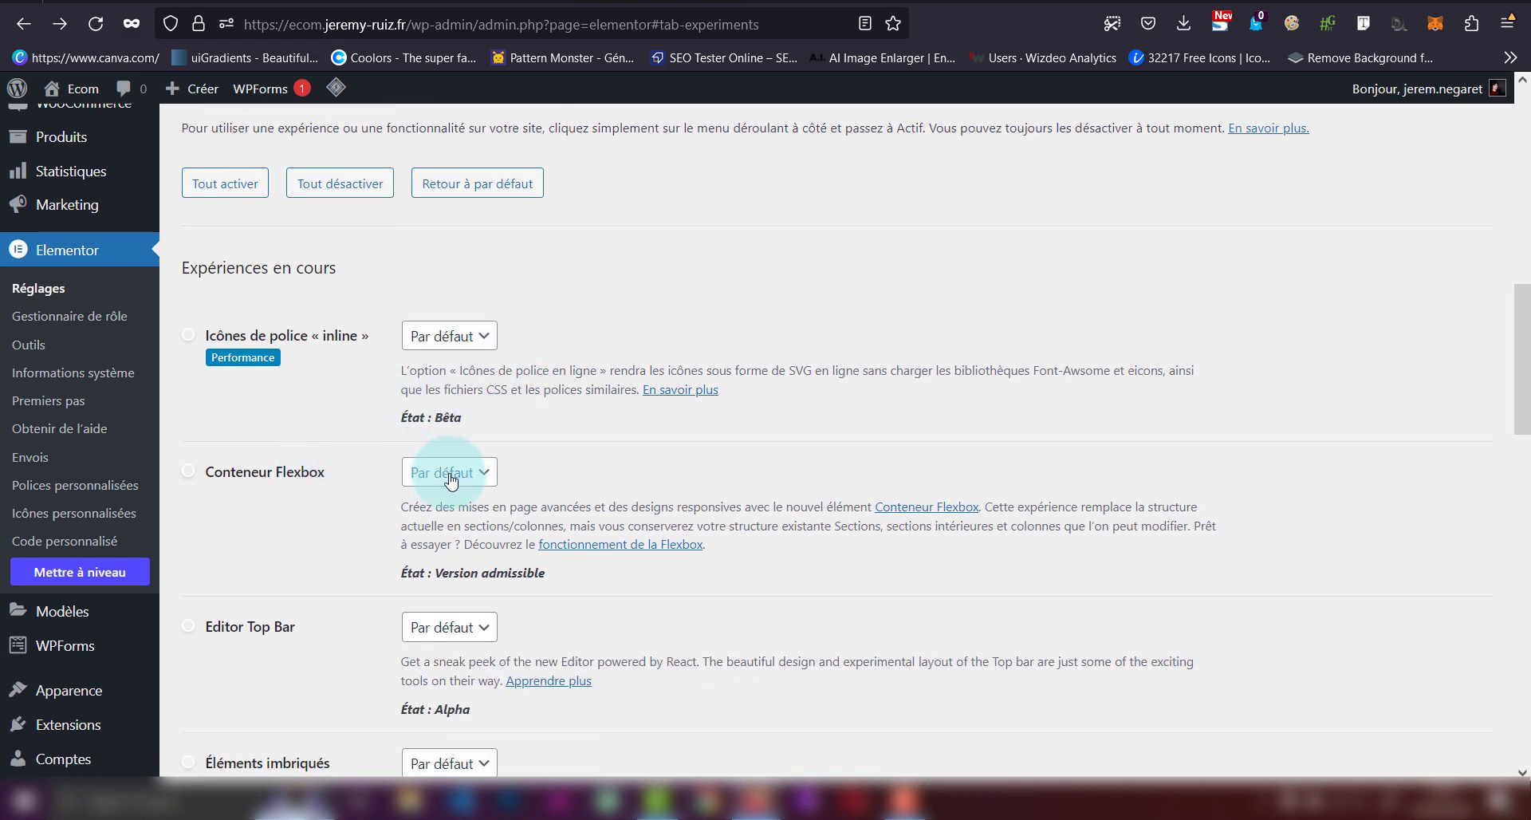
- Activate the Conteneur Flexbox experiment in the Elementor settings and save the changes
left_click(450, 480)
left_click(443, 528)
scroll(443, 528, "down", 6)
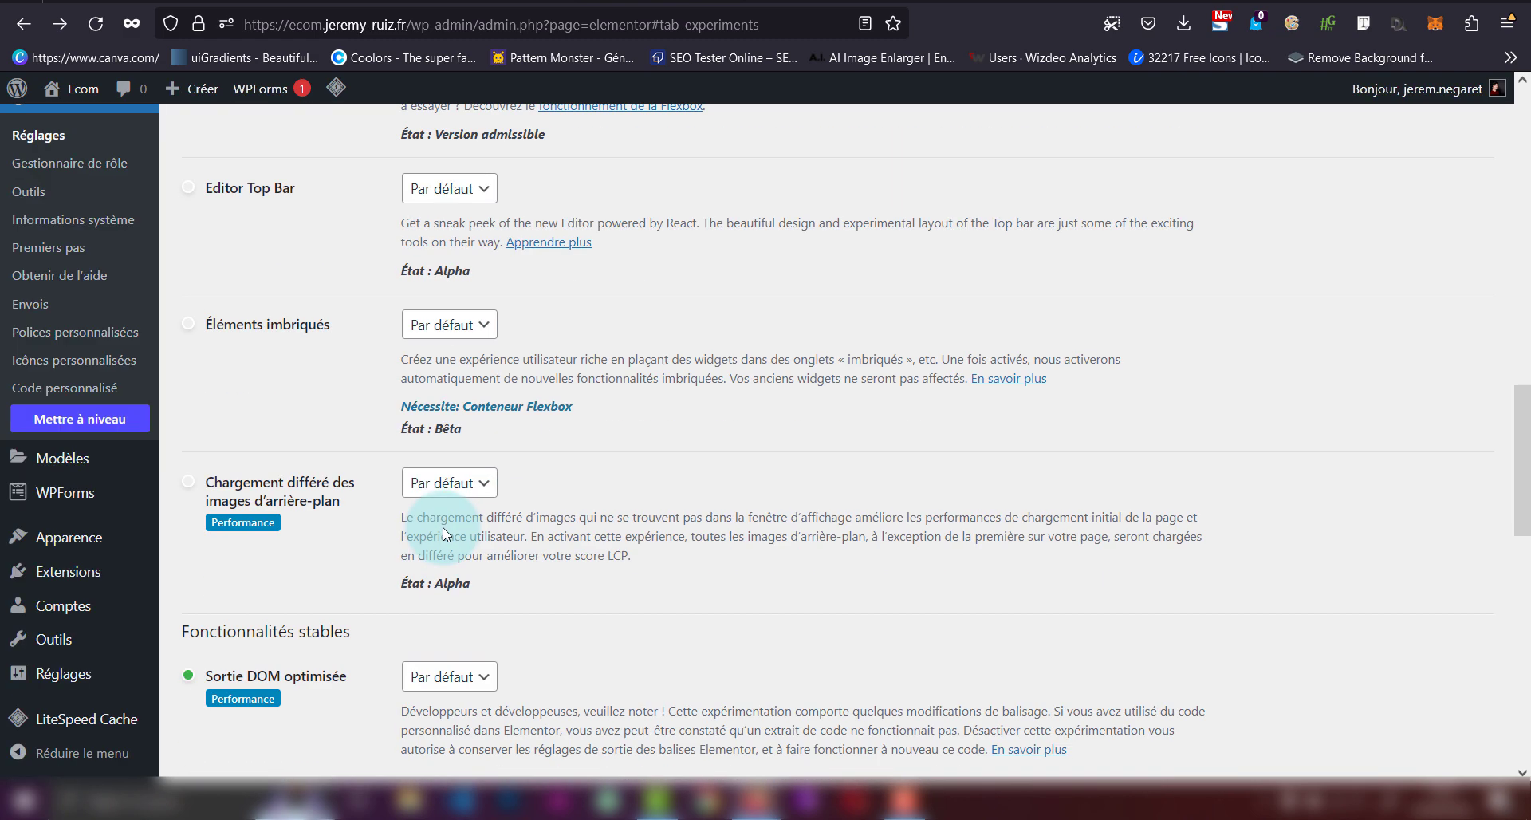
scroll(443, 528, "down", 5)
left_click(339, 680)
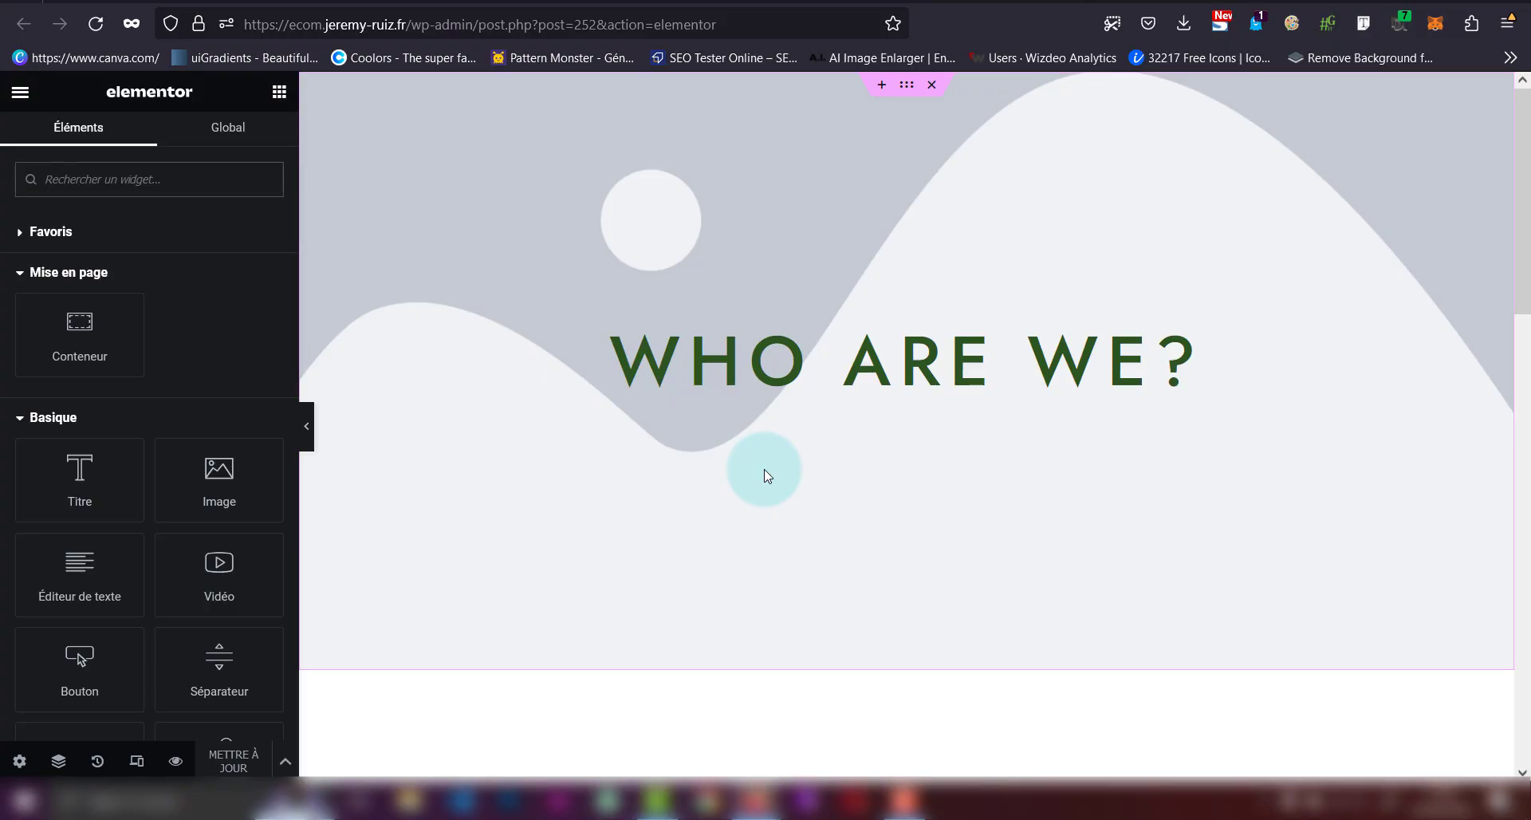
- Convert all sections of the About page to containers through the page settings and open the Navigator
scroll(765, 469, "down", 5)
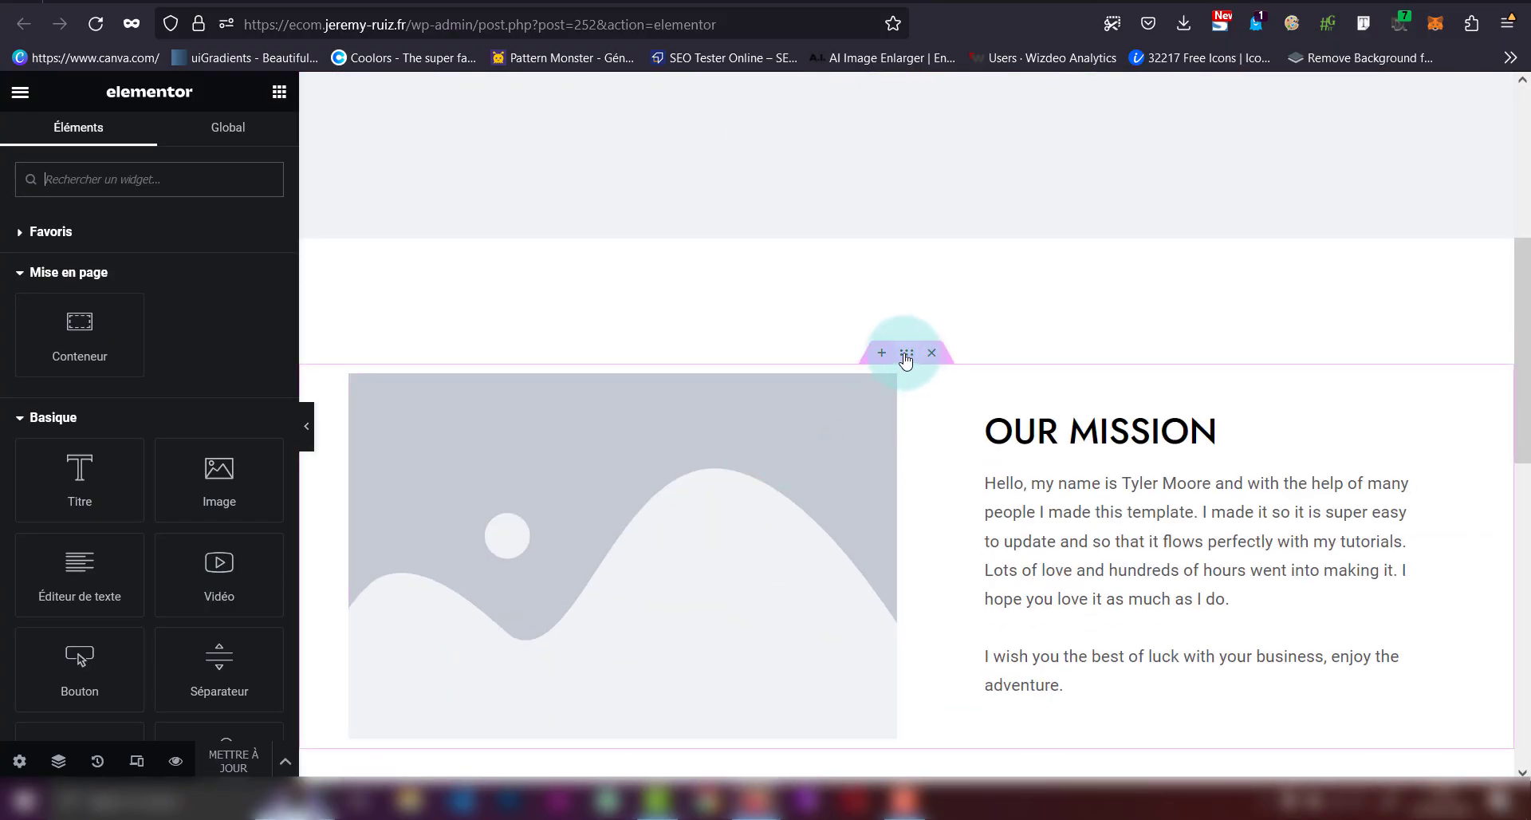
left_click(906, 354)
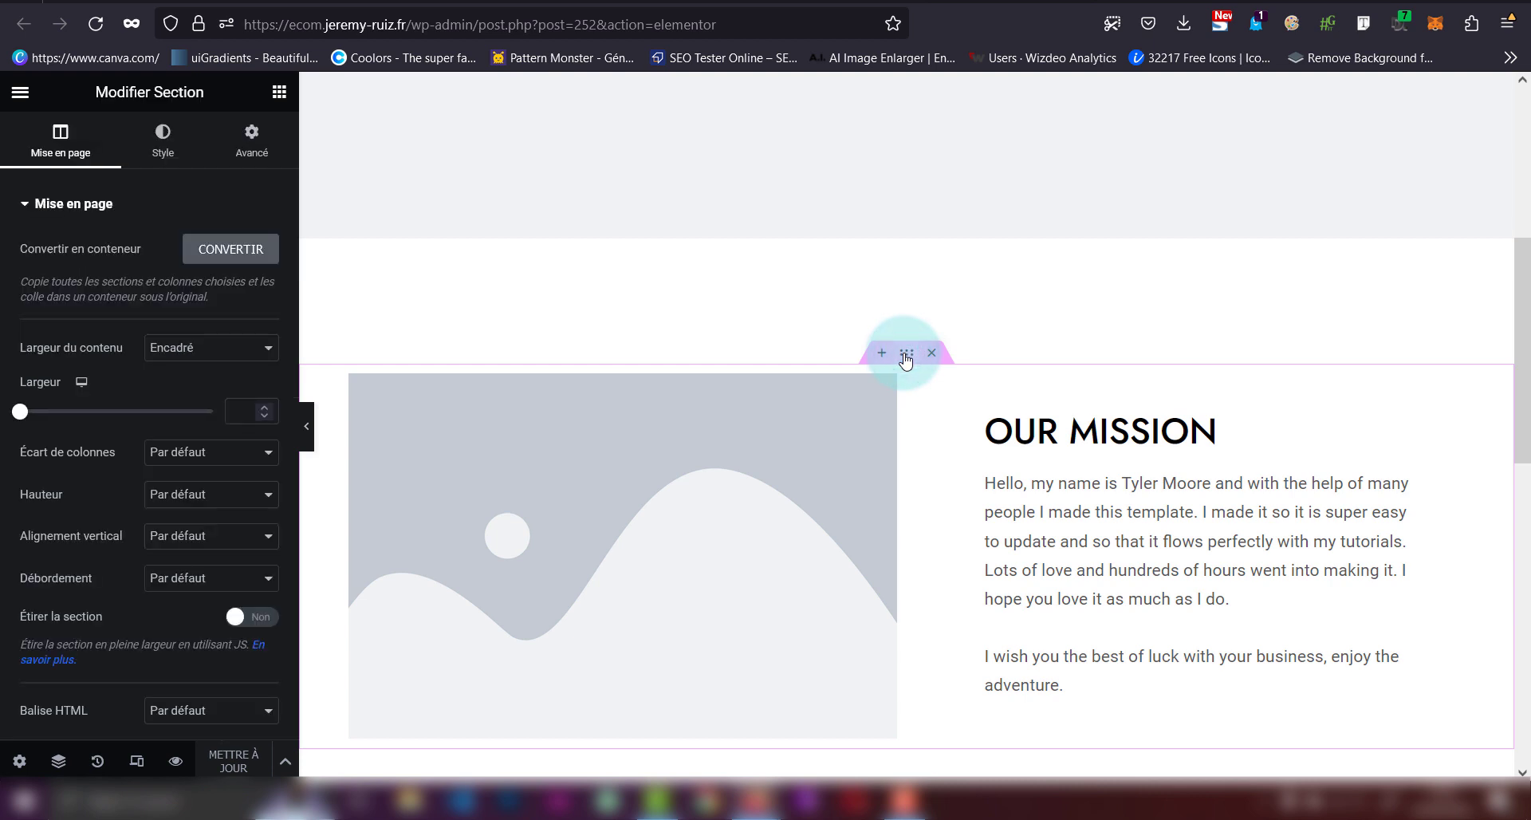
left_click(282, 94)
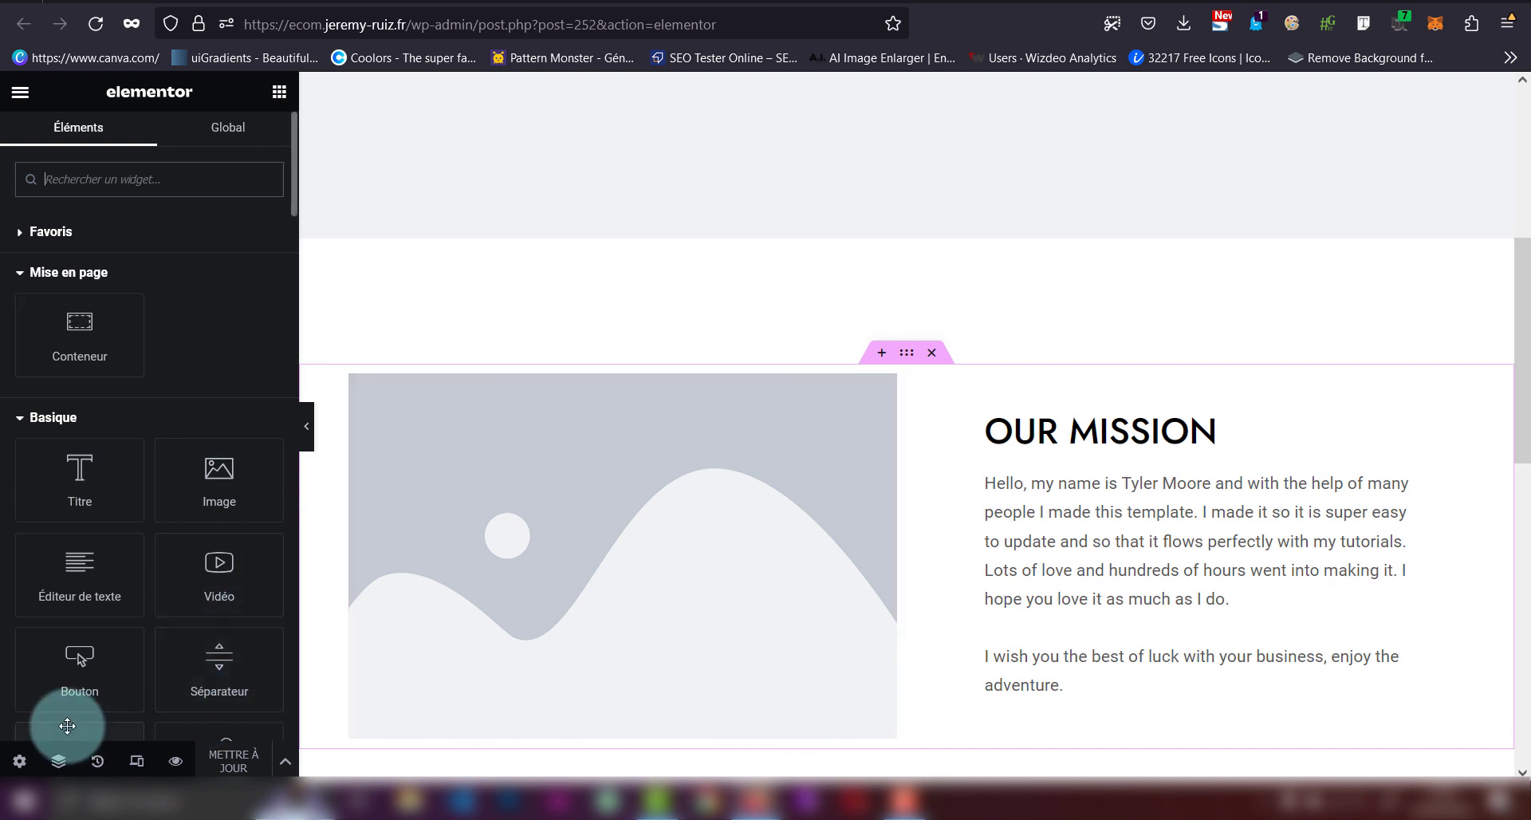
left_click(19, 763)
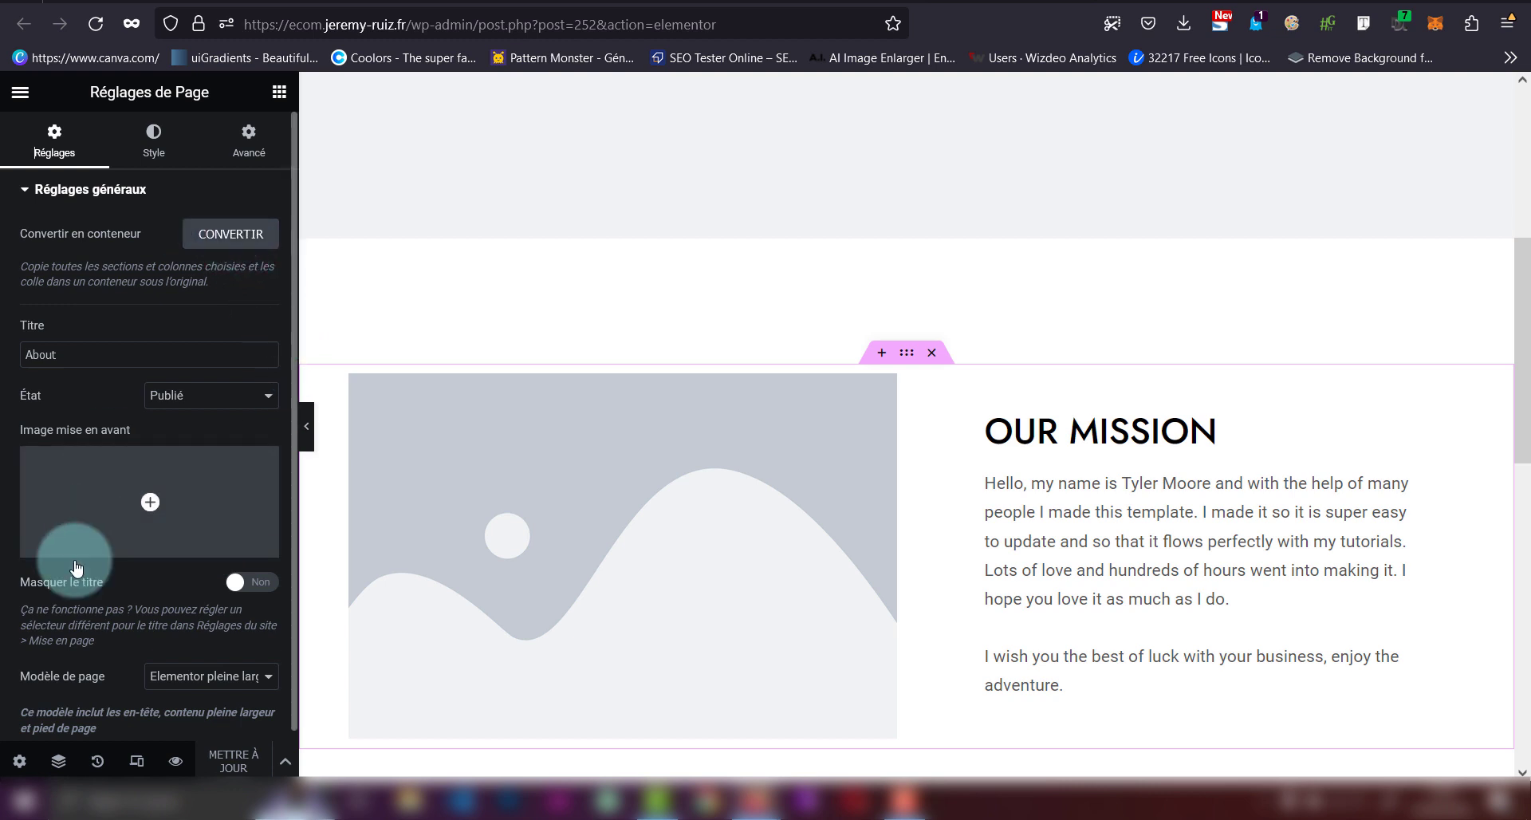
left_click(59, 761)
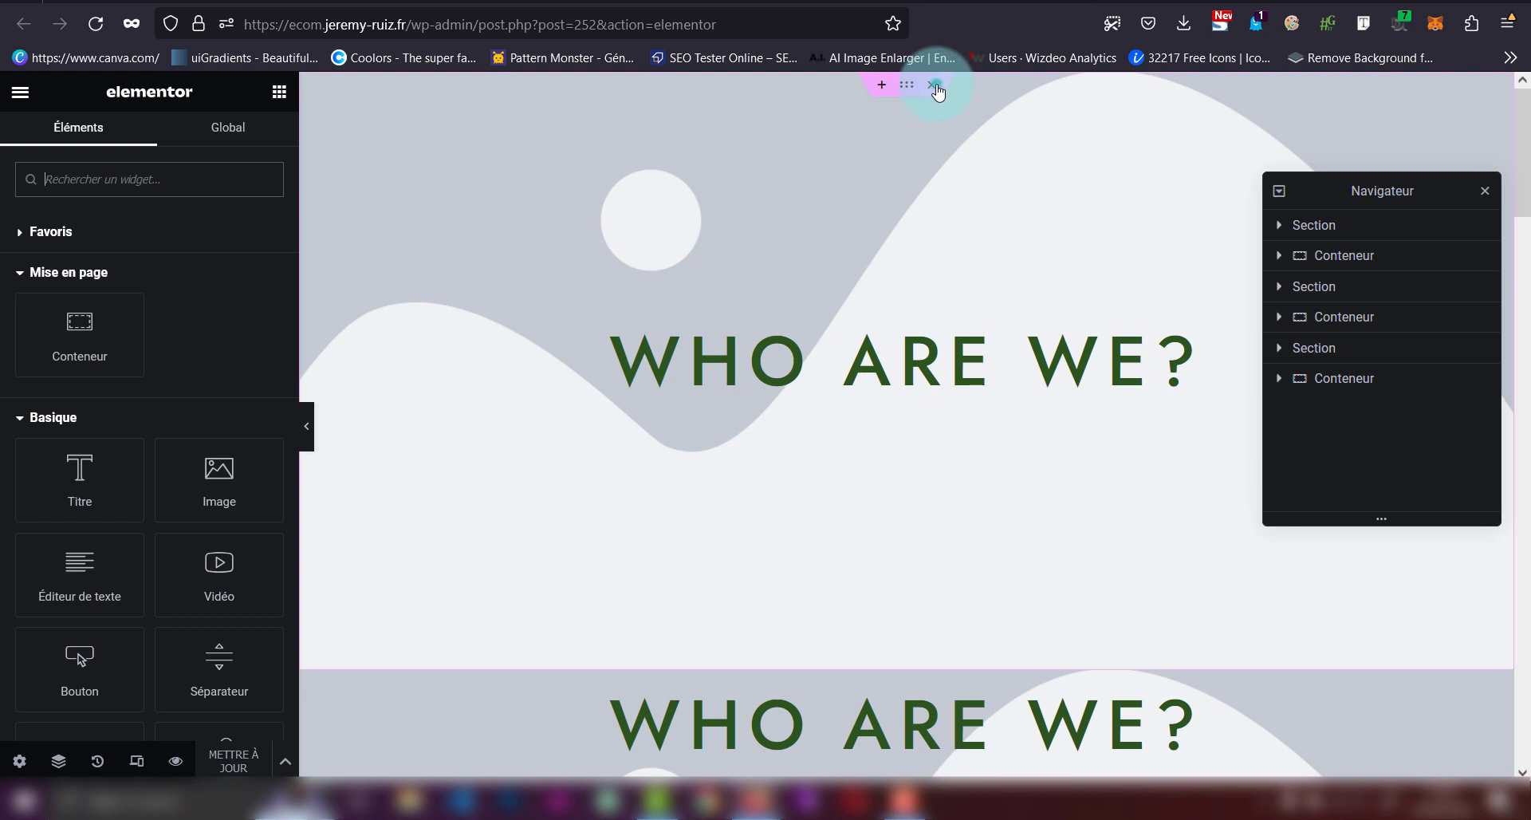
- Delete the three original sections from the page, keeping only their converted container copies
left_click(935, 86)
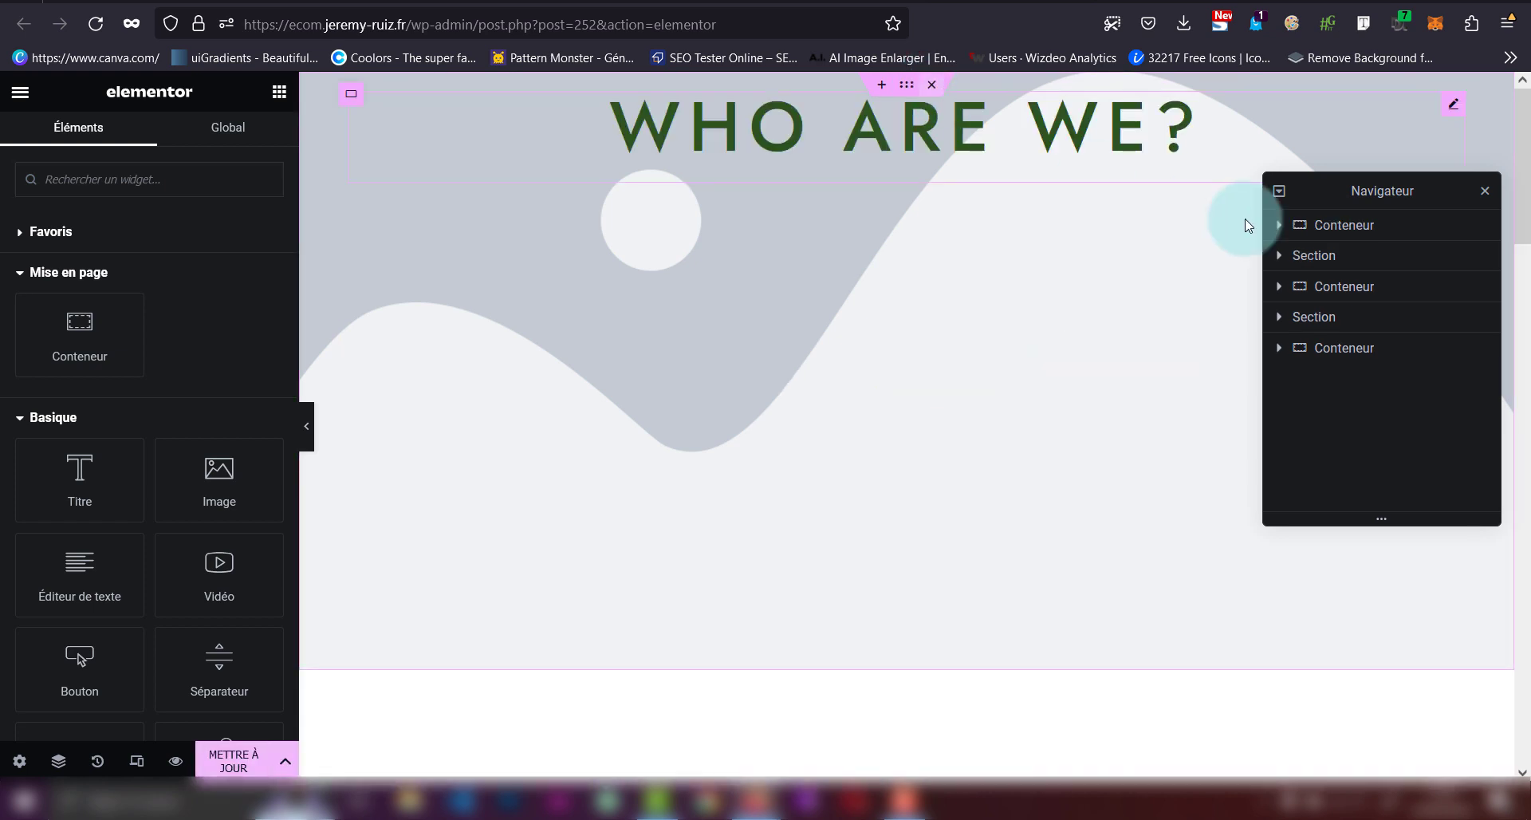
left_click(1320, 255)
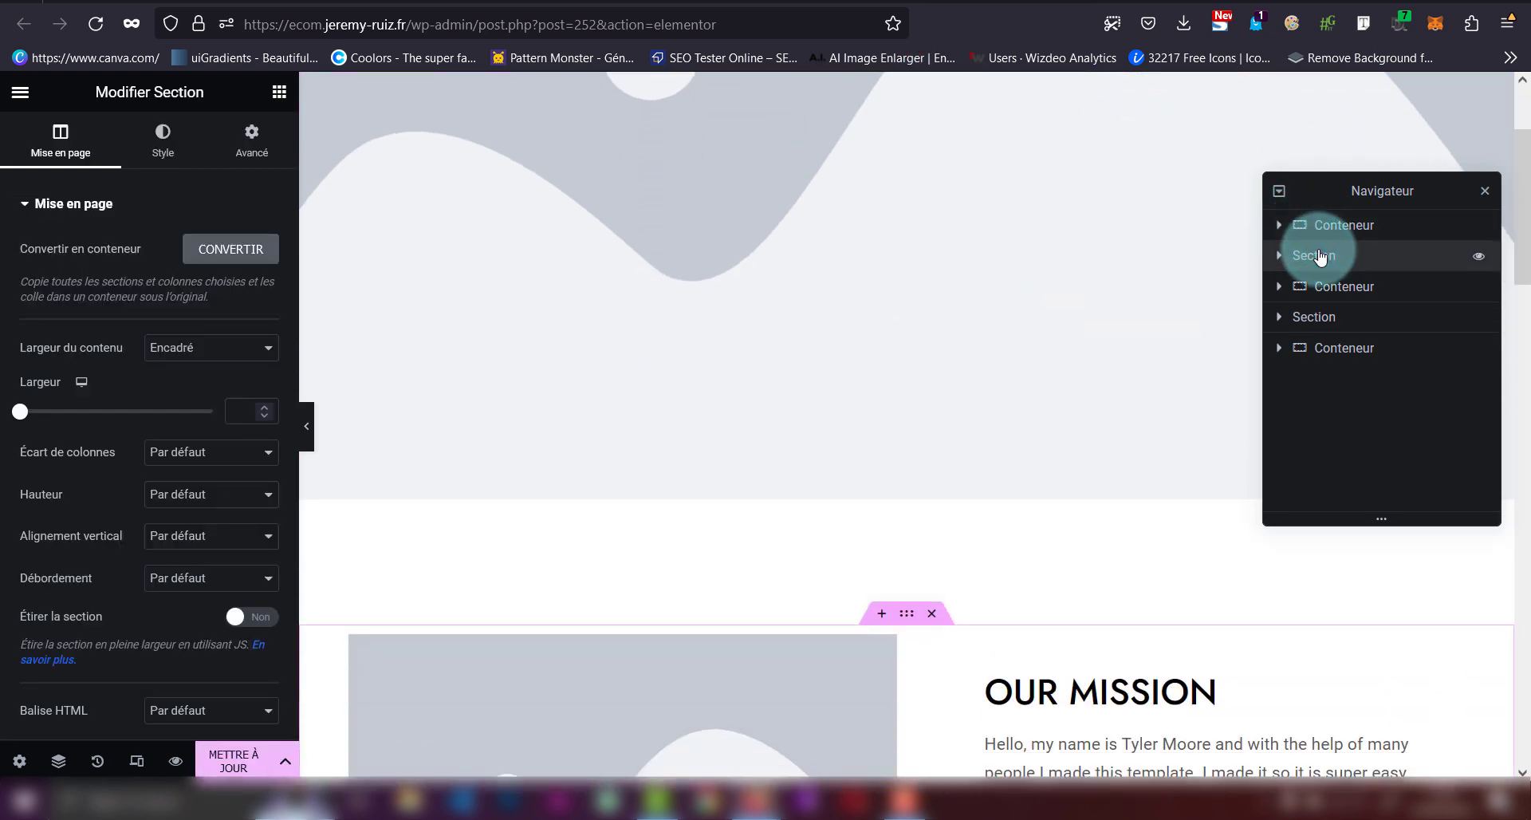
key("Delete")
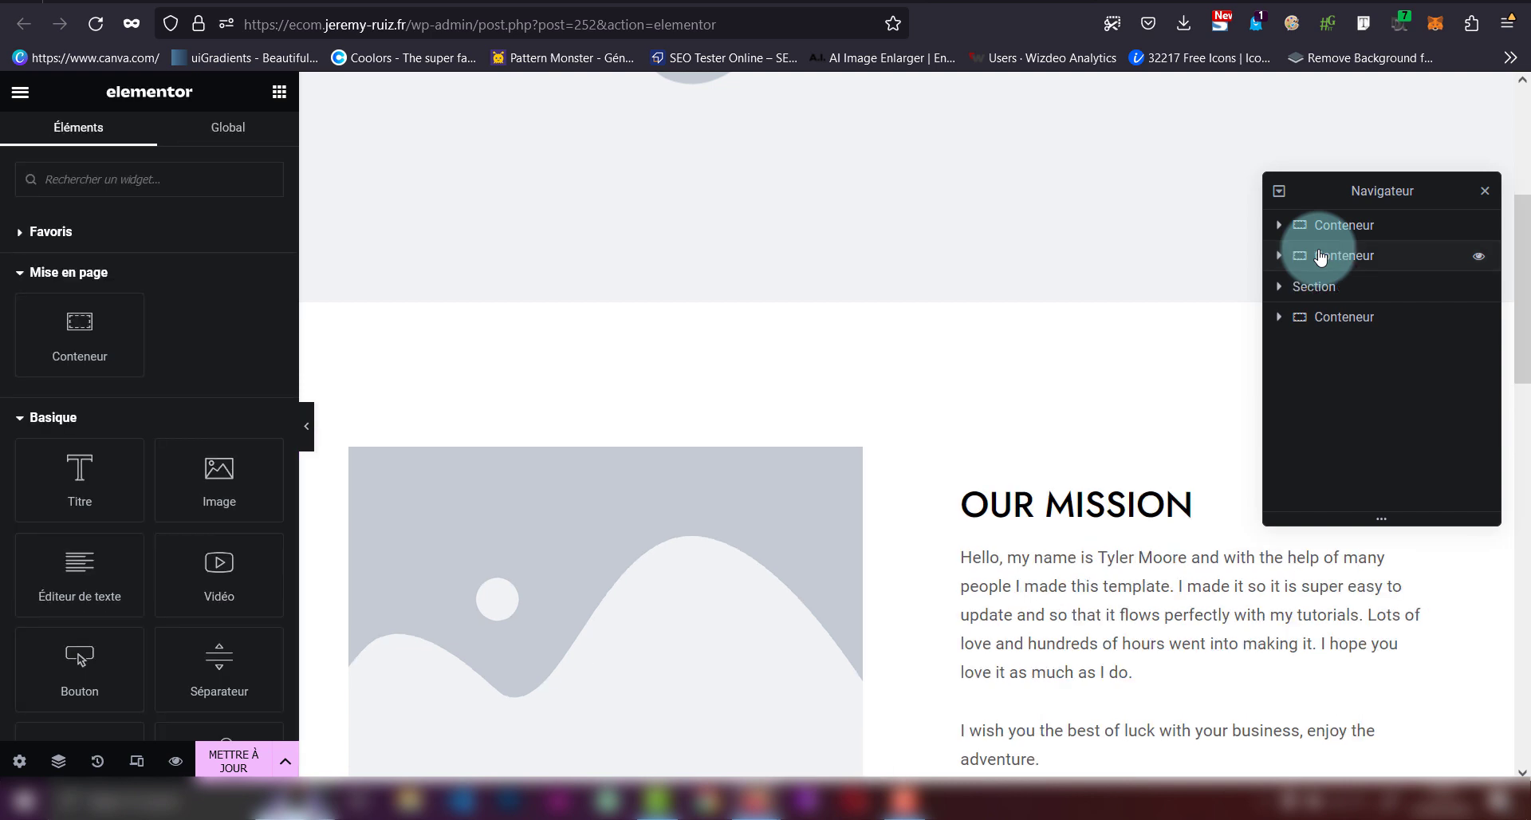
left_click(1341, 301)
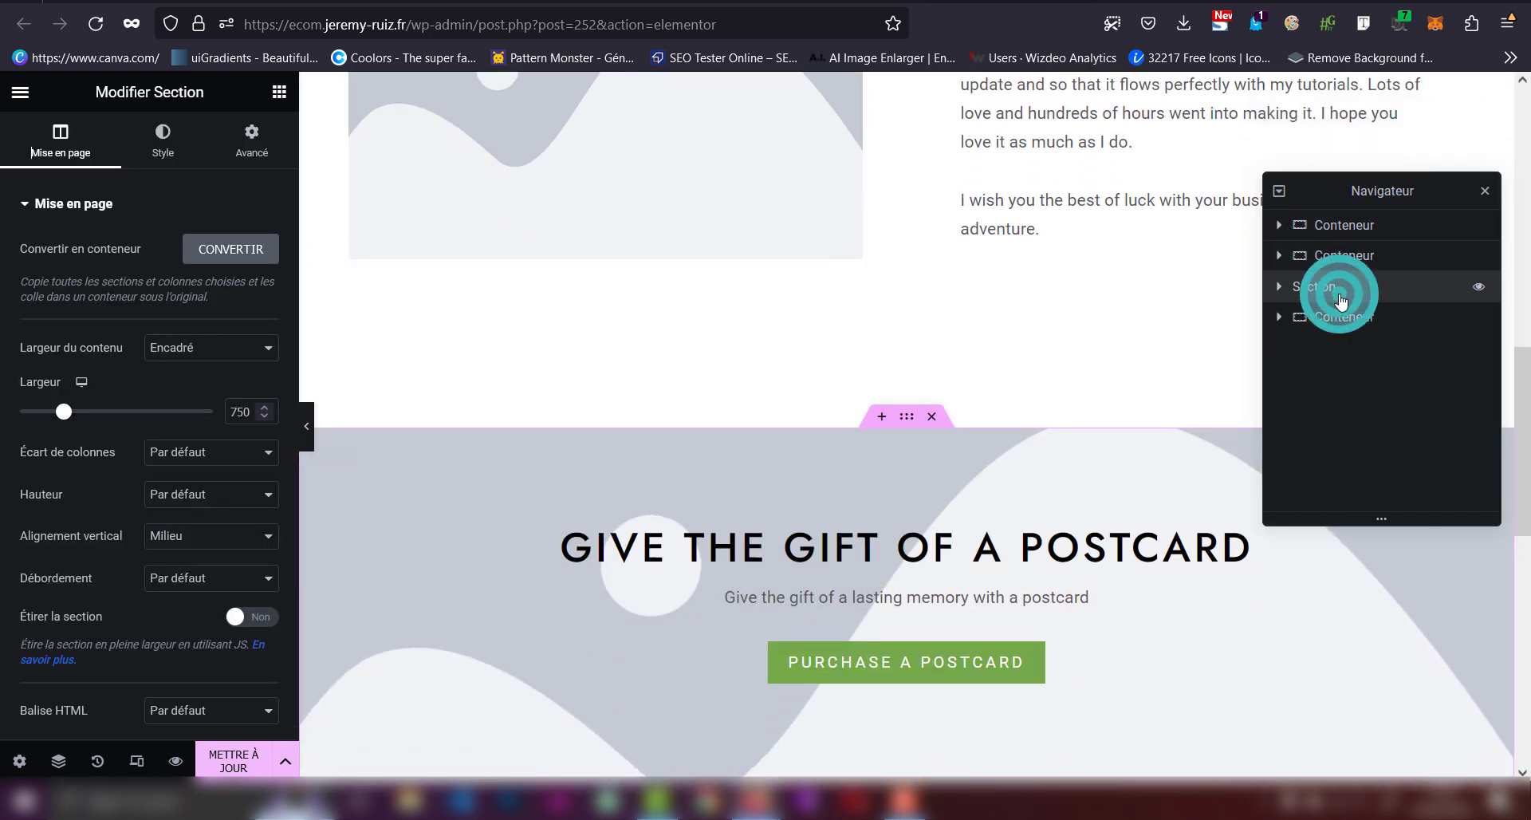
right_click(1341, 301)
left_click(1434, 577)
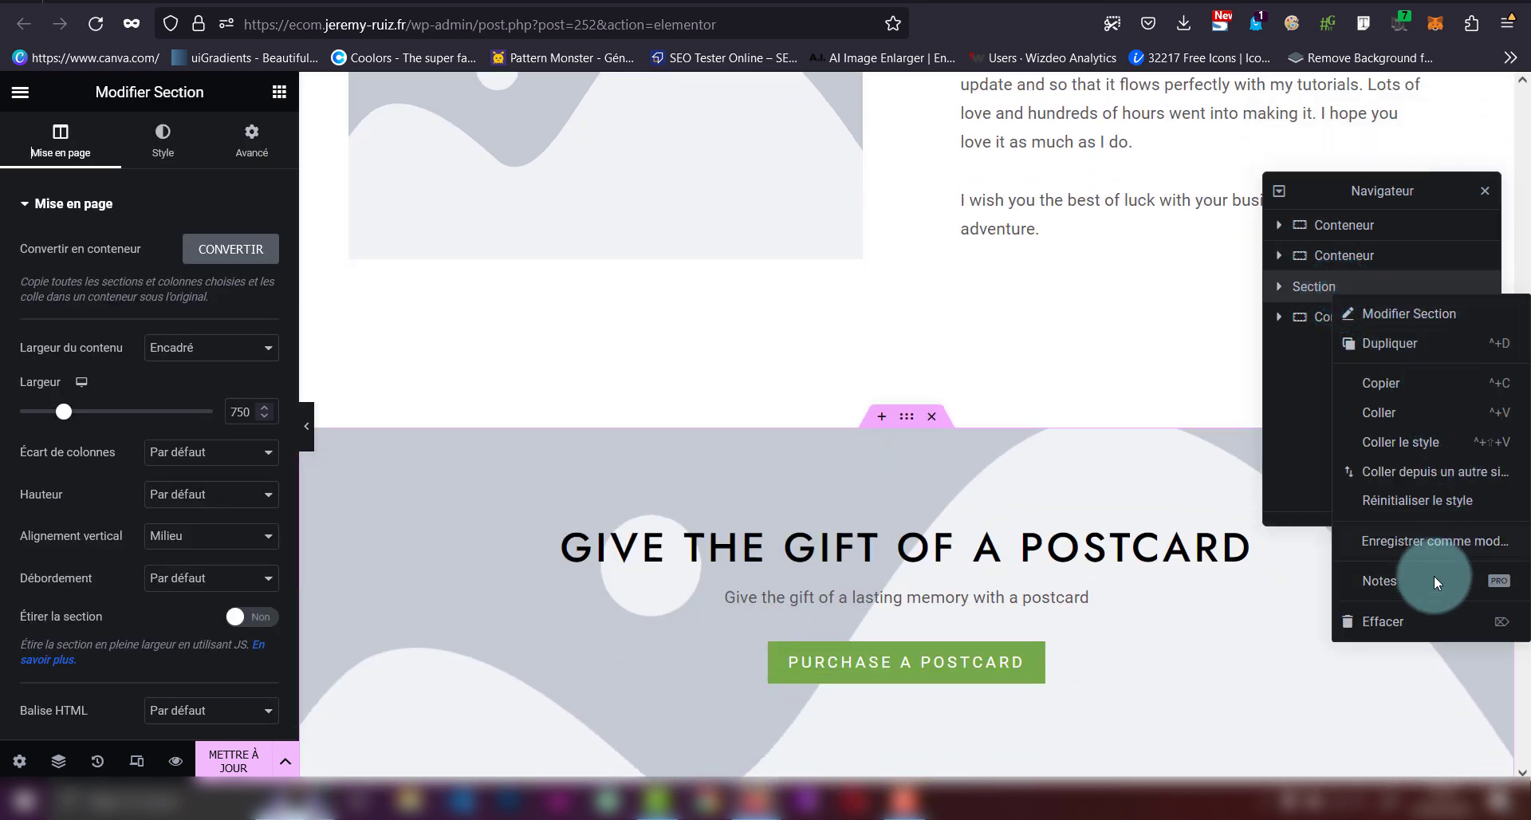
left_click(1423, 621)
scroll(912, 442, "up", 10)
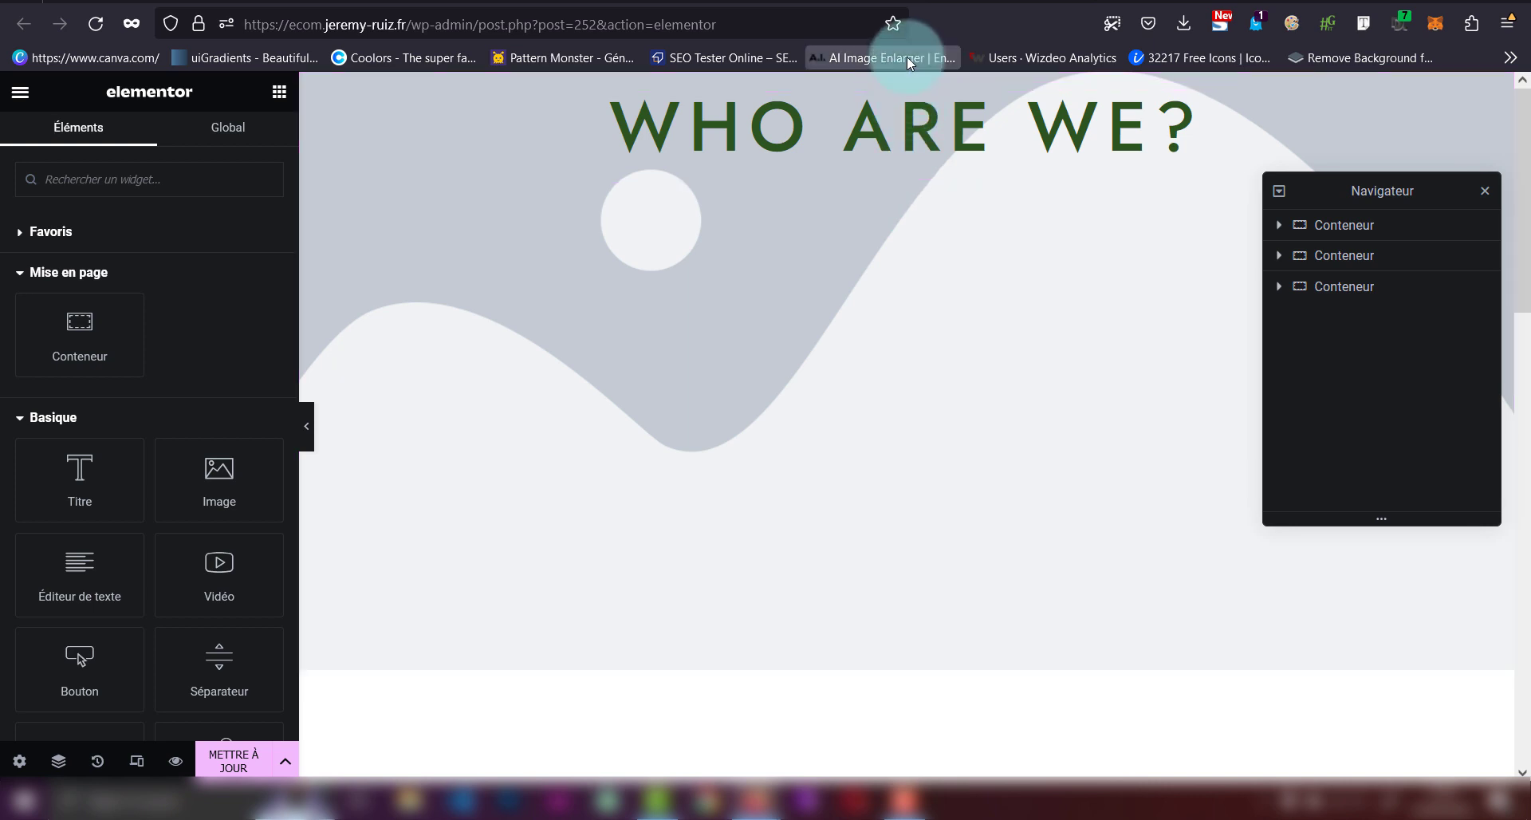
- Delete all remaining containers from the page and open the structure choices for a new container
left_click(907, 84)
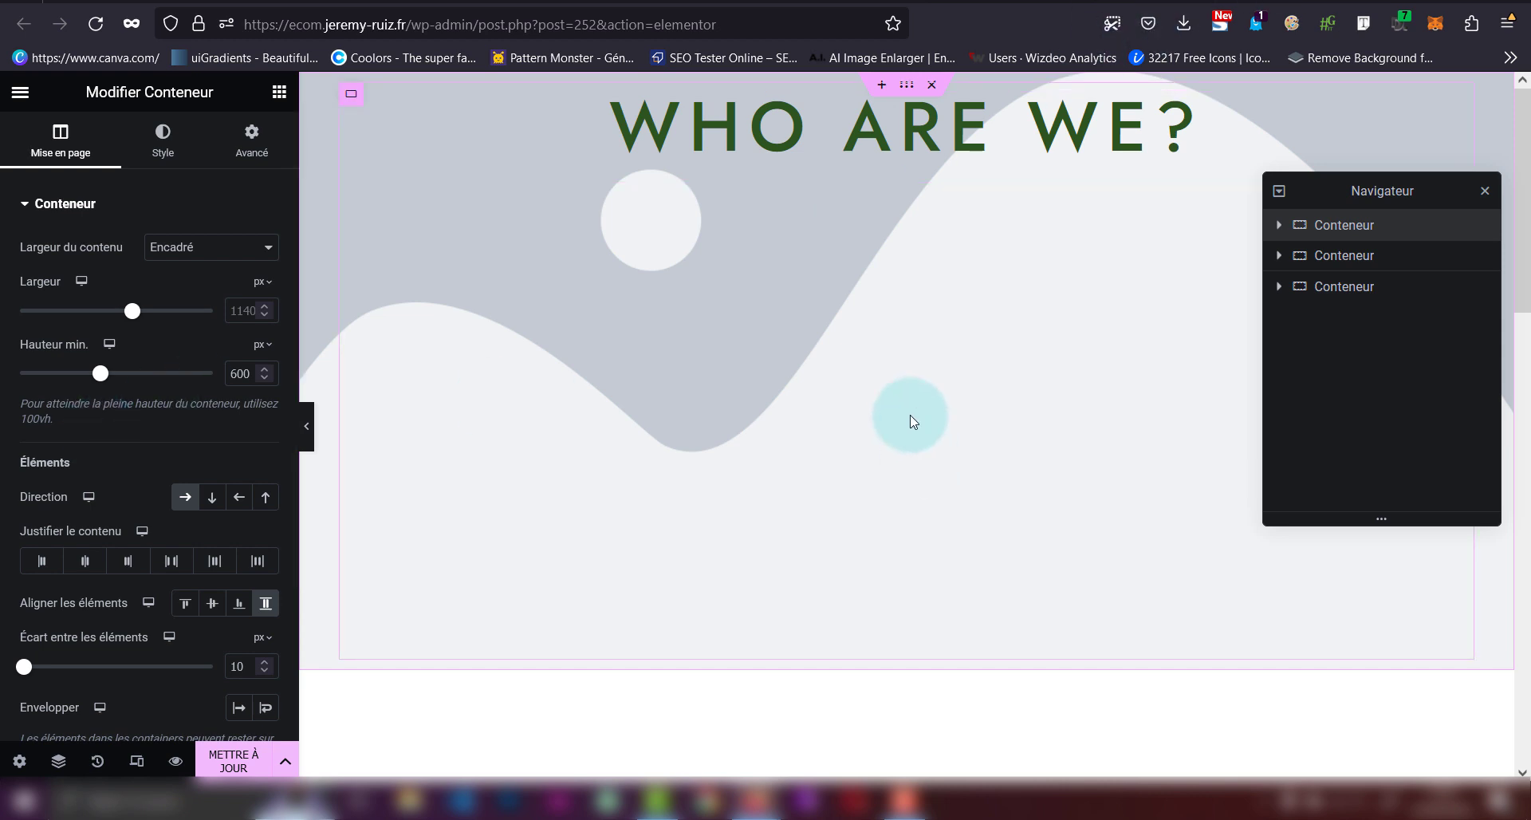
left_click(932, 85)
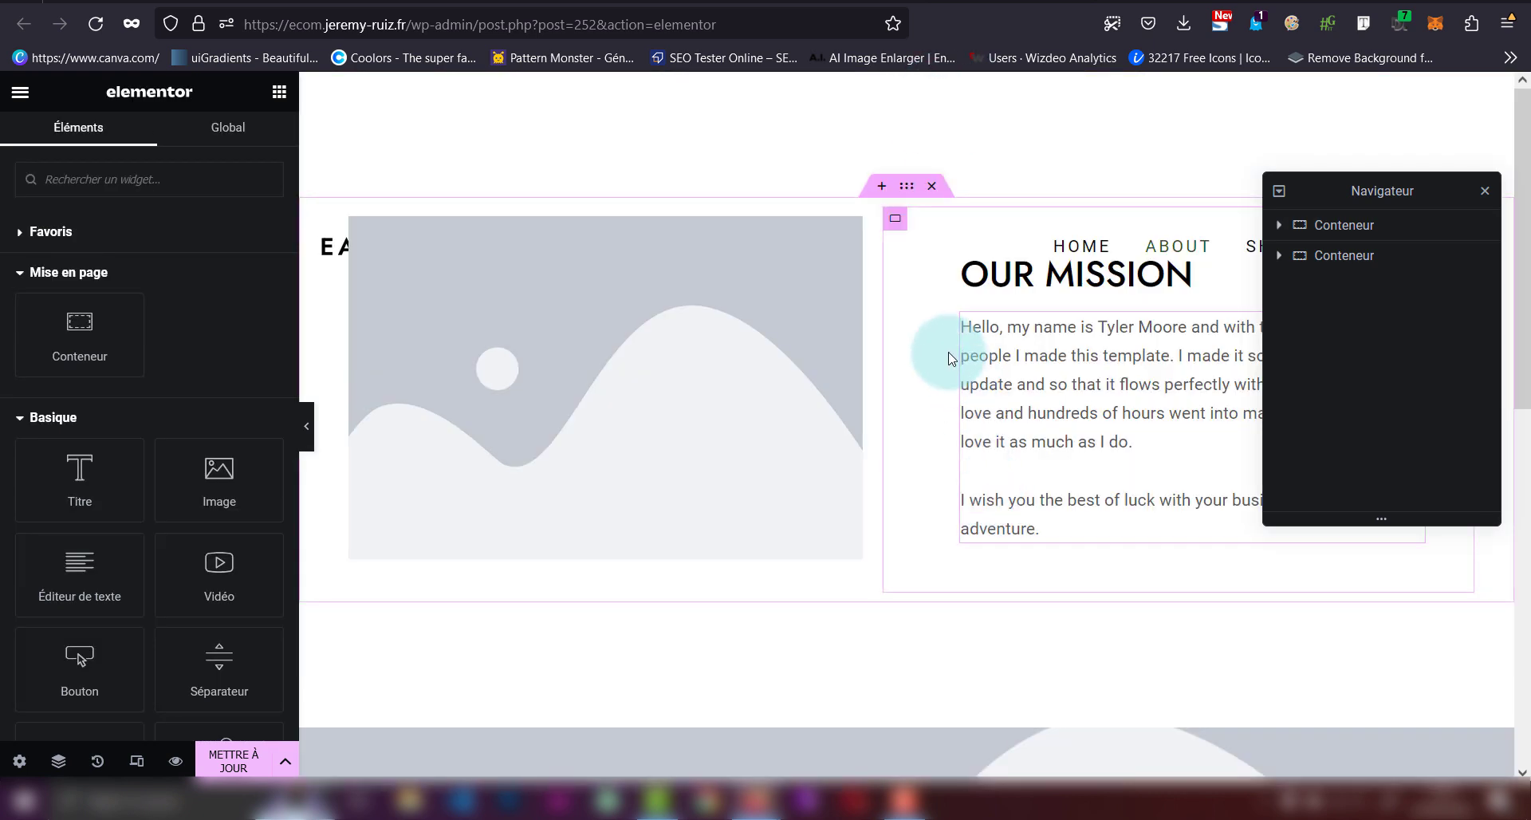
left_click(939, 87)
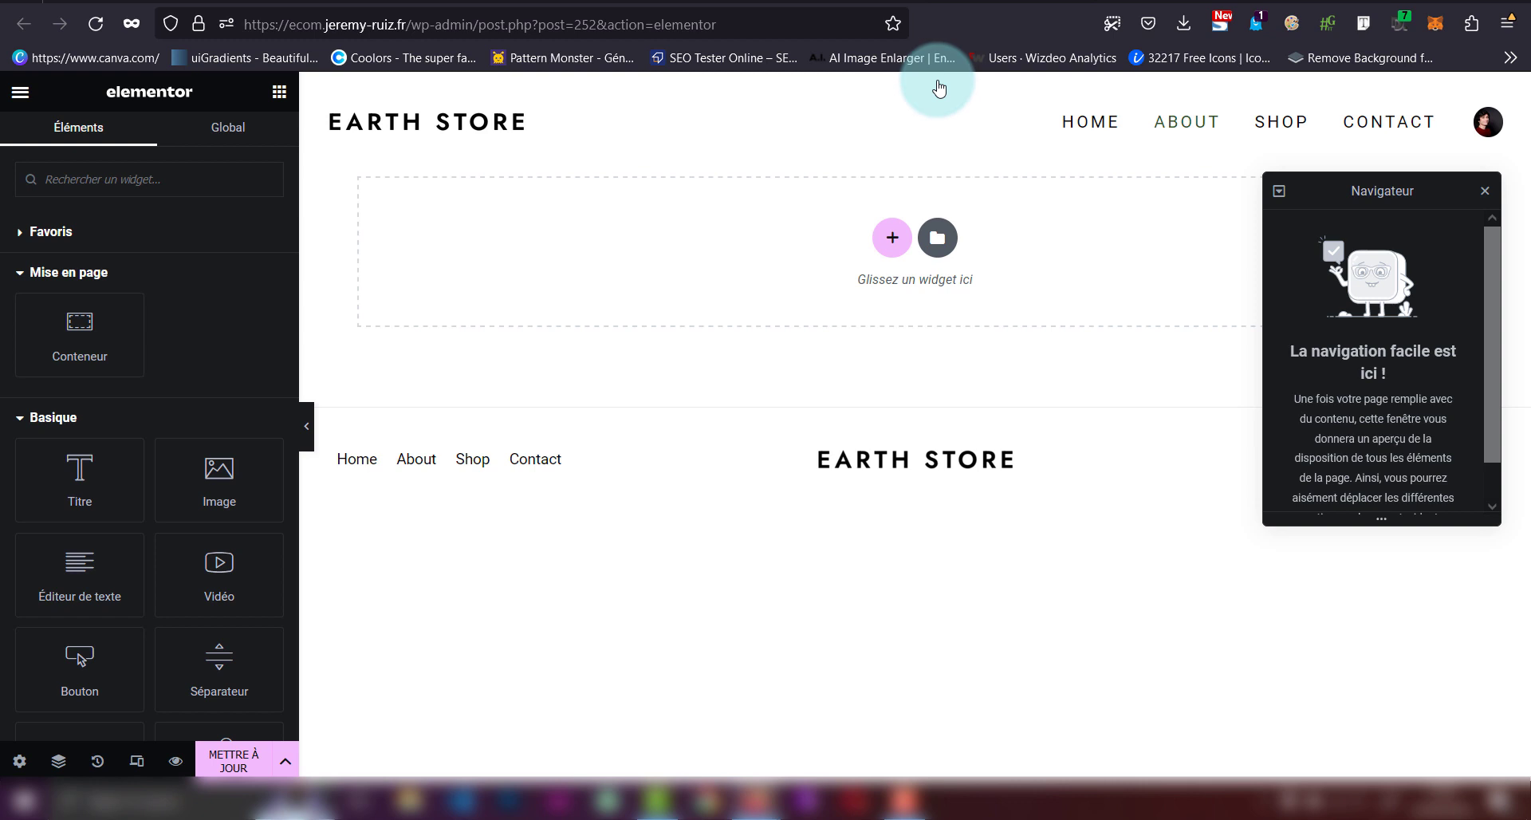
left_click(893, 233)
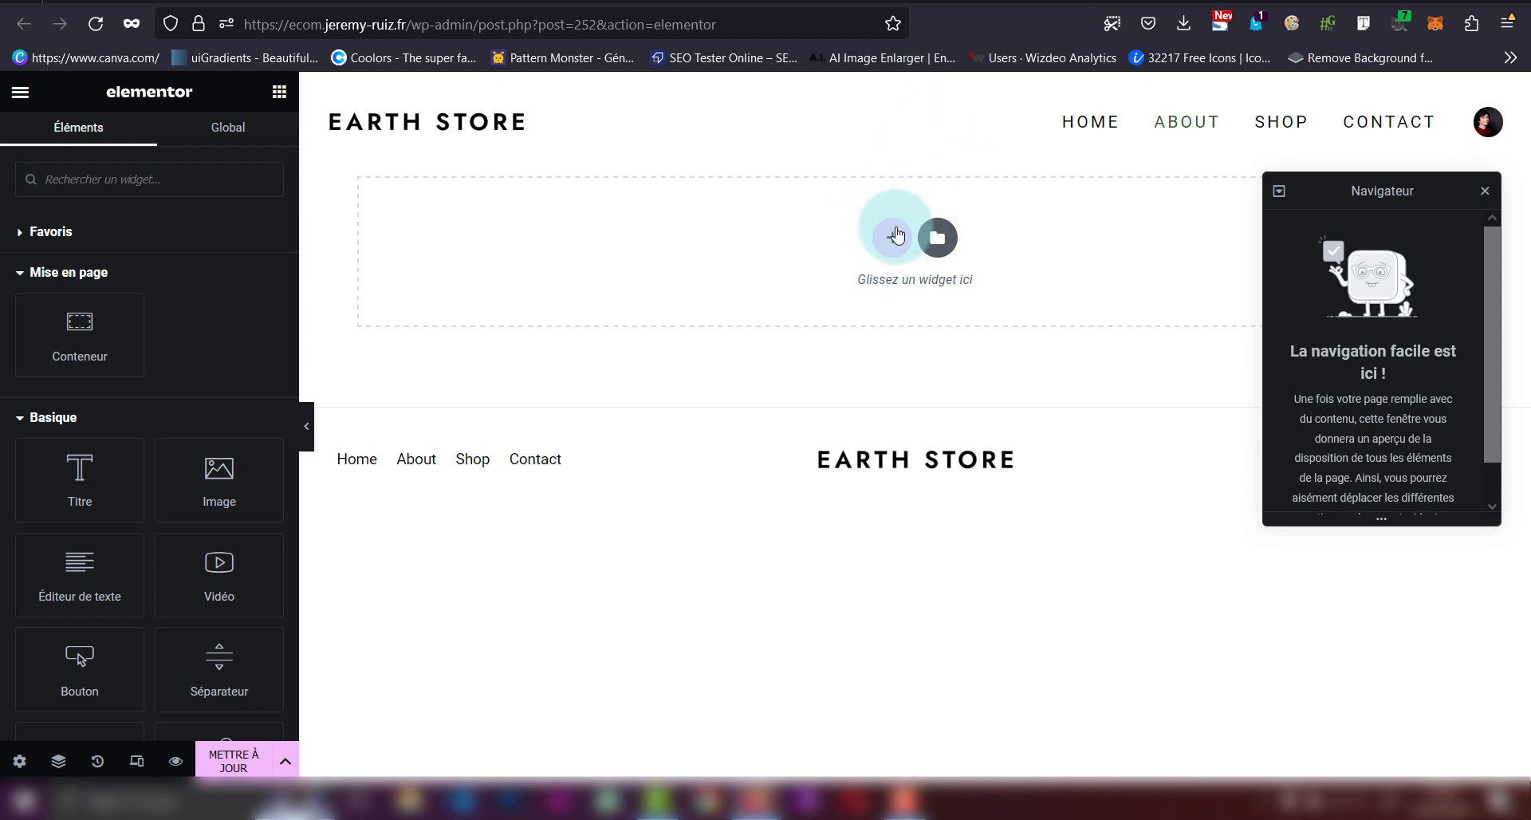
left_click(894, 236)
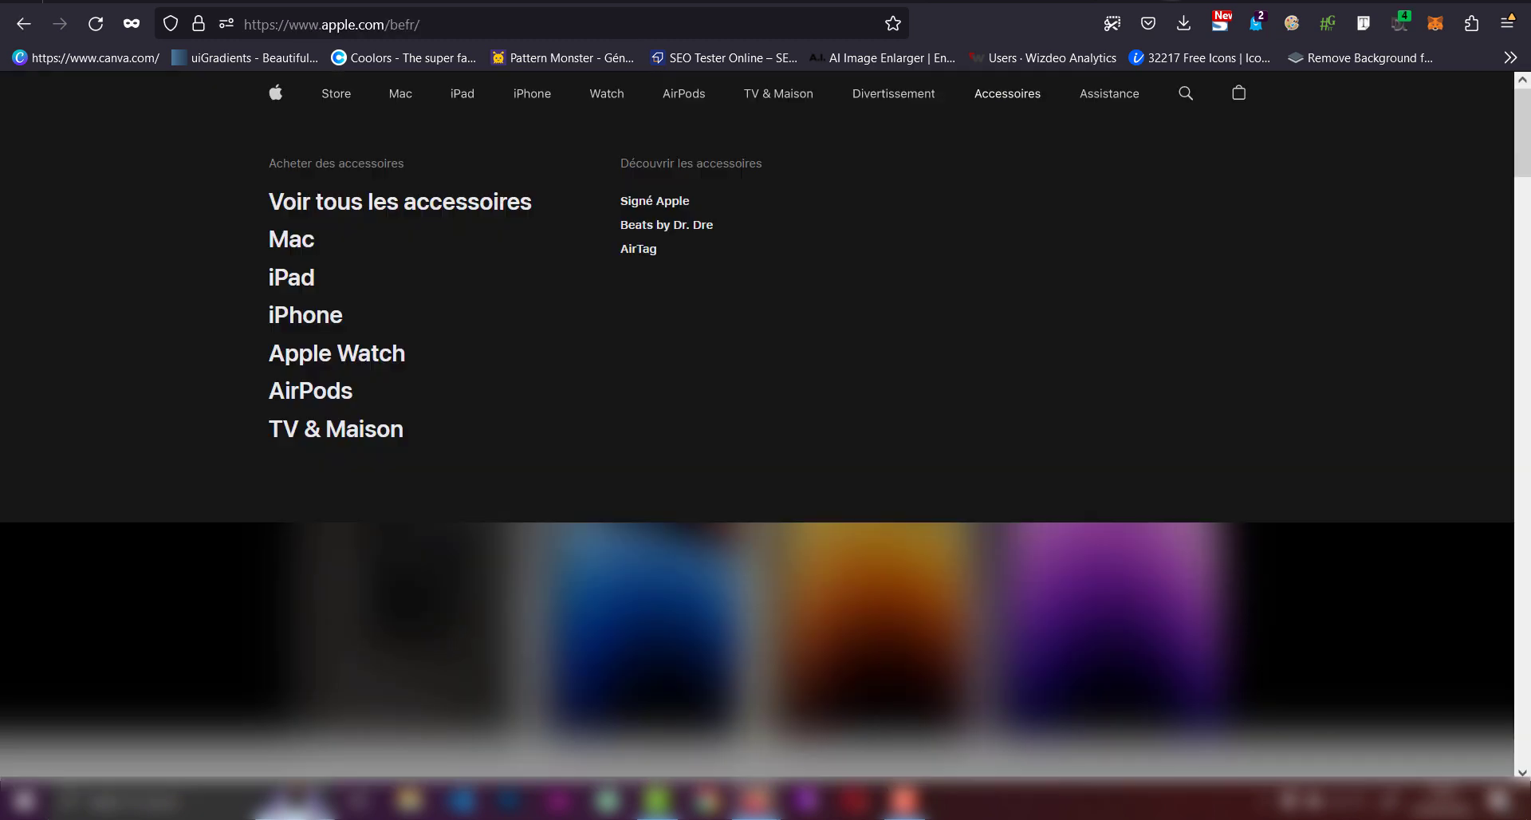
- Switch to the Apple homepage and examine how its product blocks are arranged in containers
scroll(1162, 519, "down", 2)
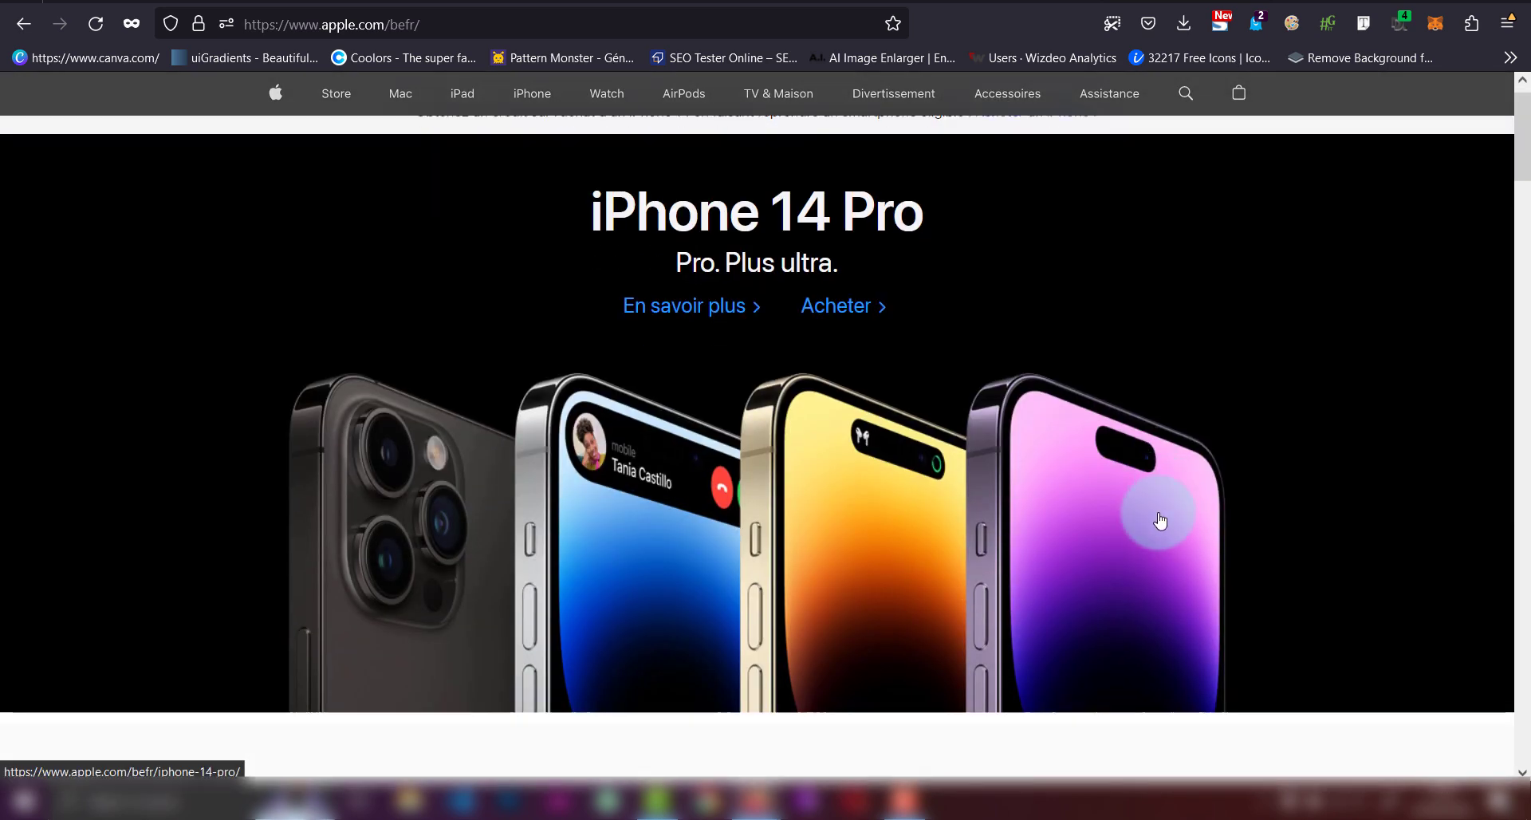
scroll(1161, 520, "up", 2)
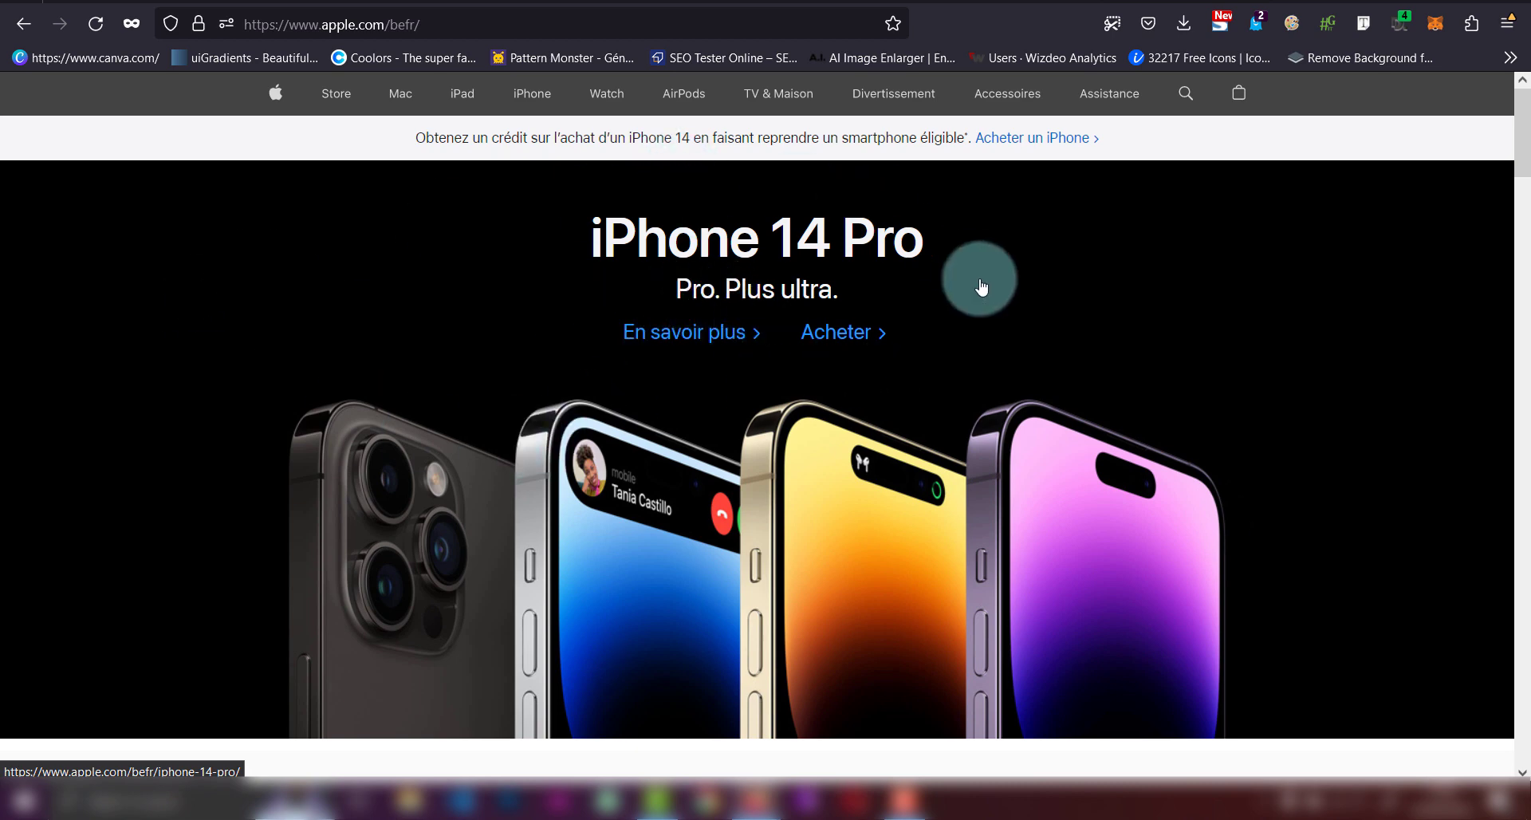
scroll(635, 500, "down", 7)
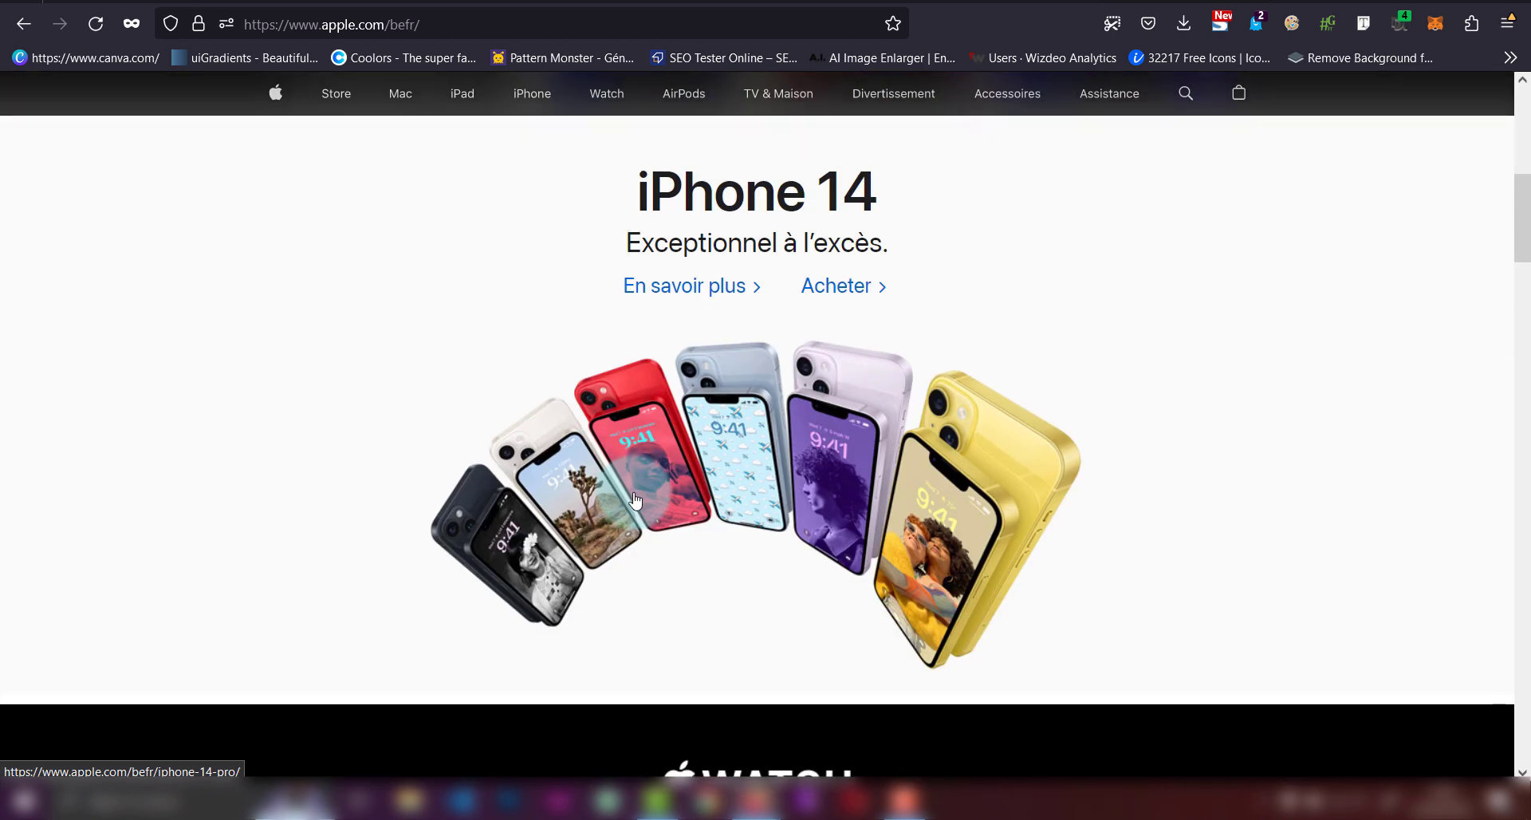
scroll(580, 445, "down", 5)
scroll(580, 445, "down", 7)
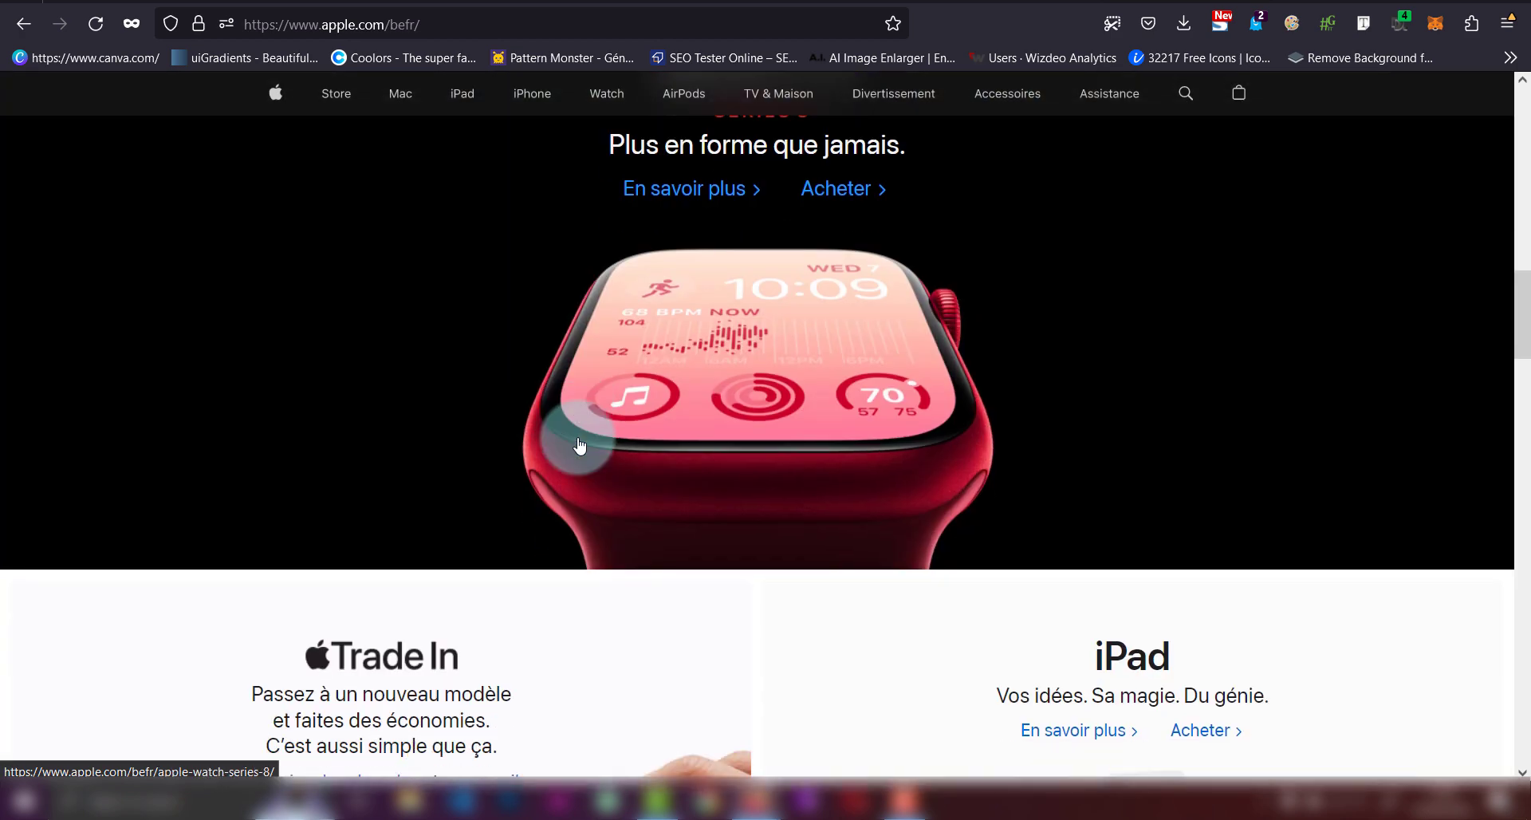
scroll(580, 445, "down", 3)
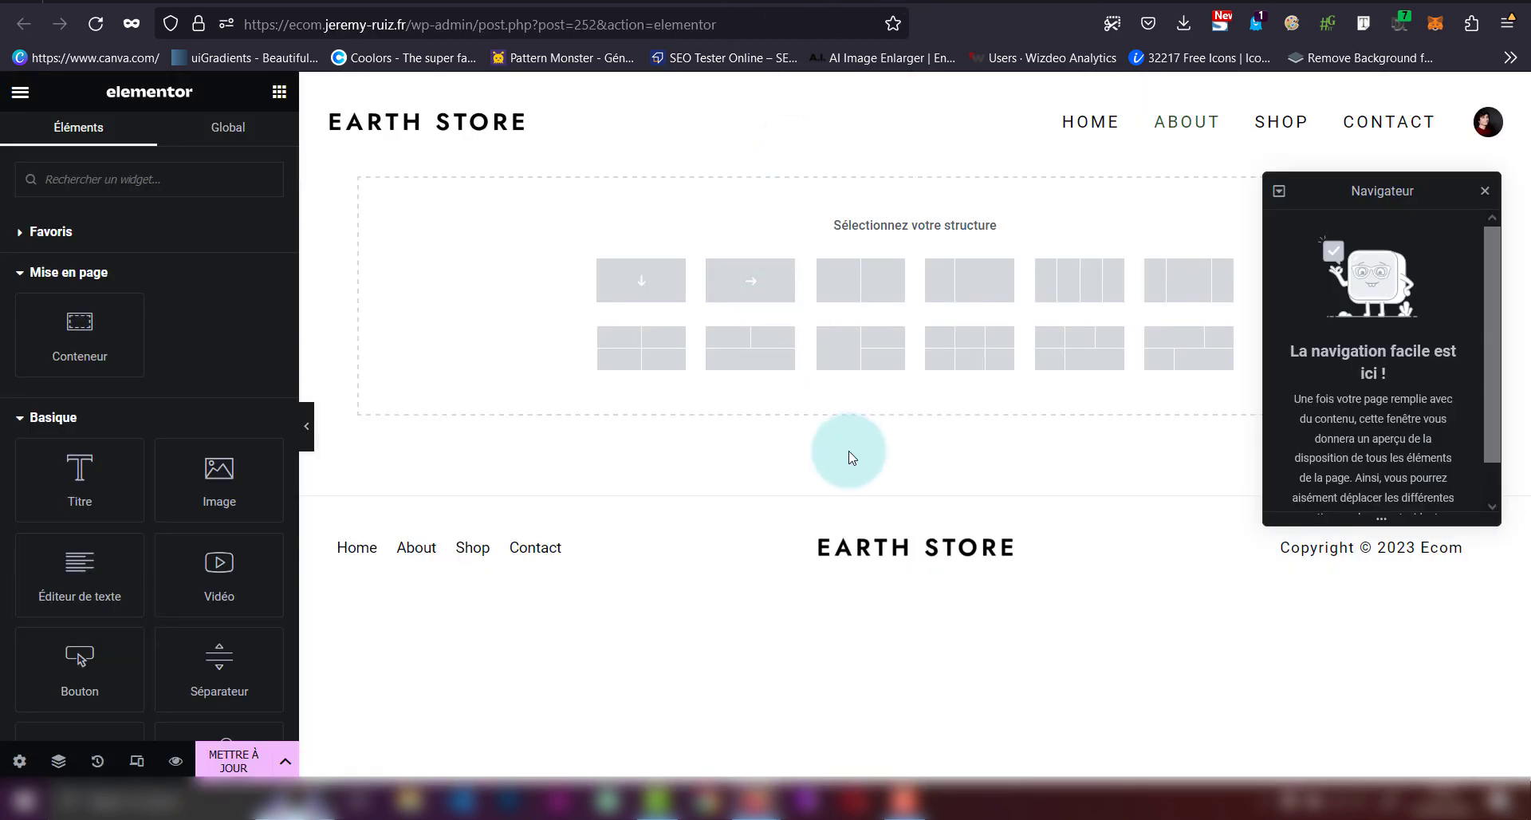
- Add a single container with the downward direction structure and review its layout and advanced settings
left_click(657, 297)
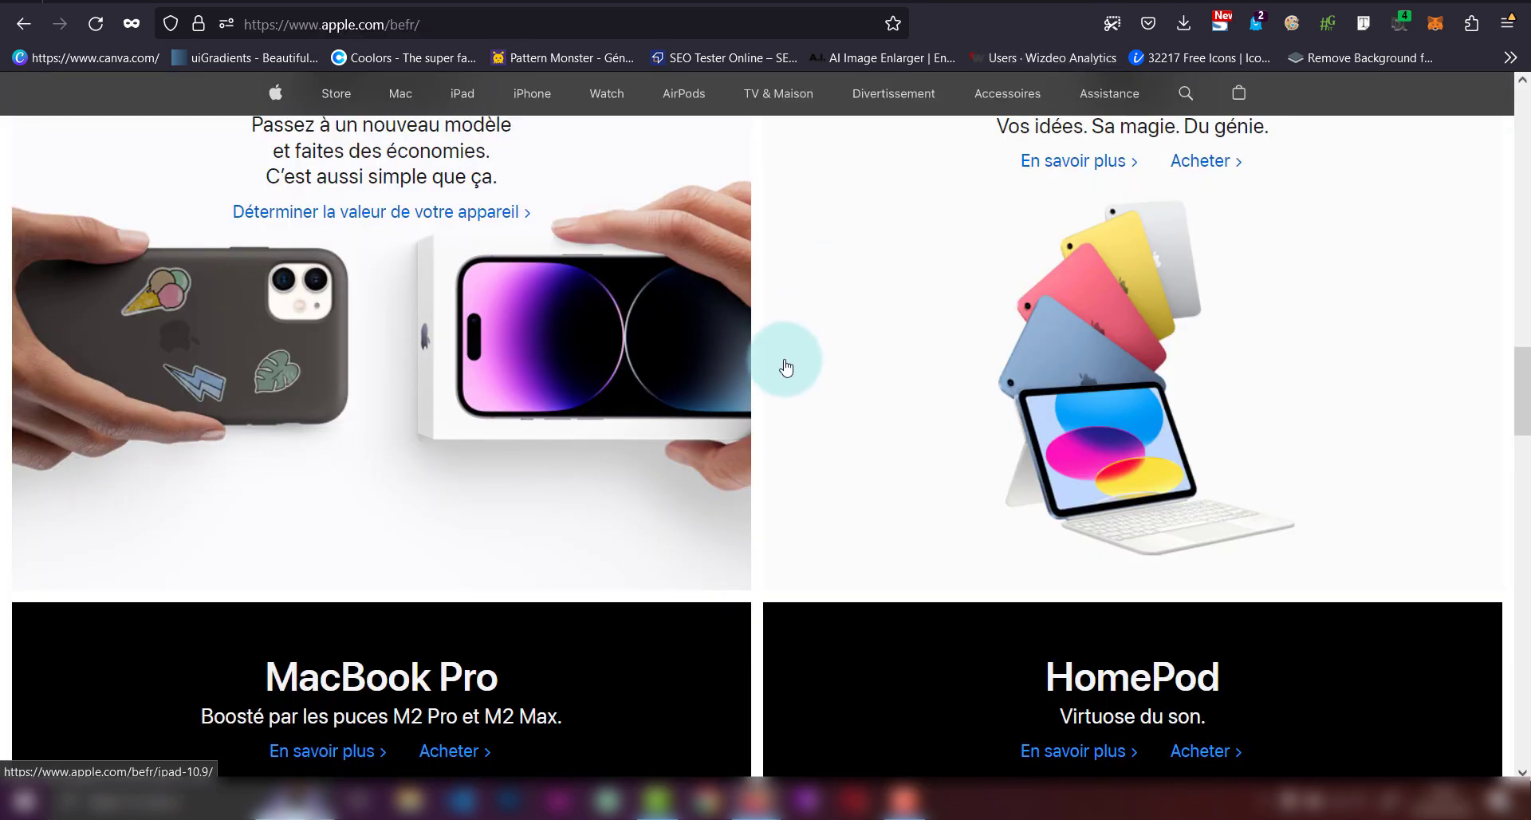
scroll(782, 363, "up", 10)
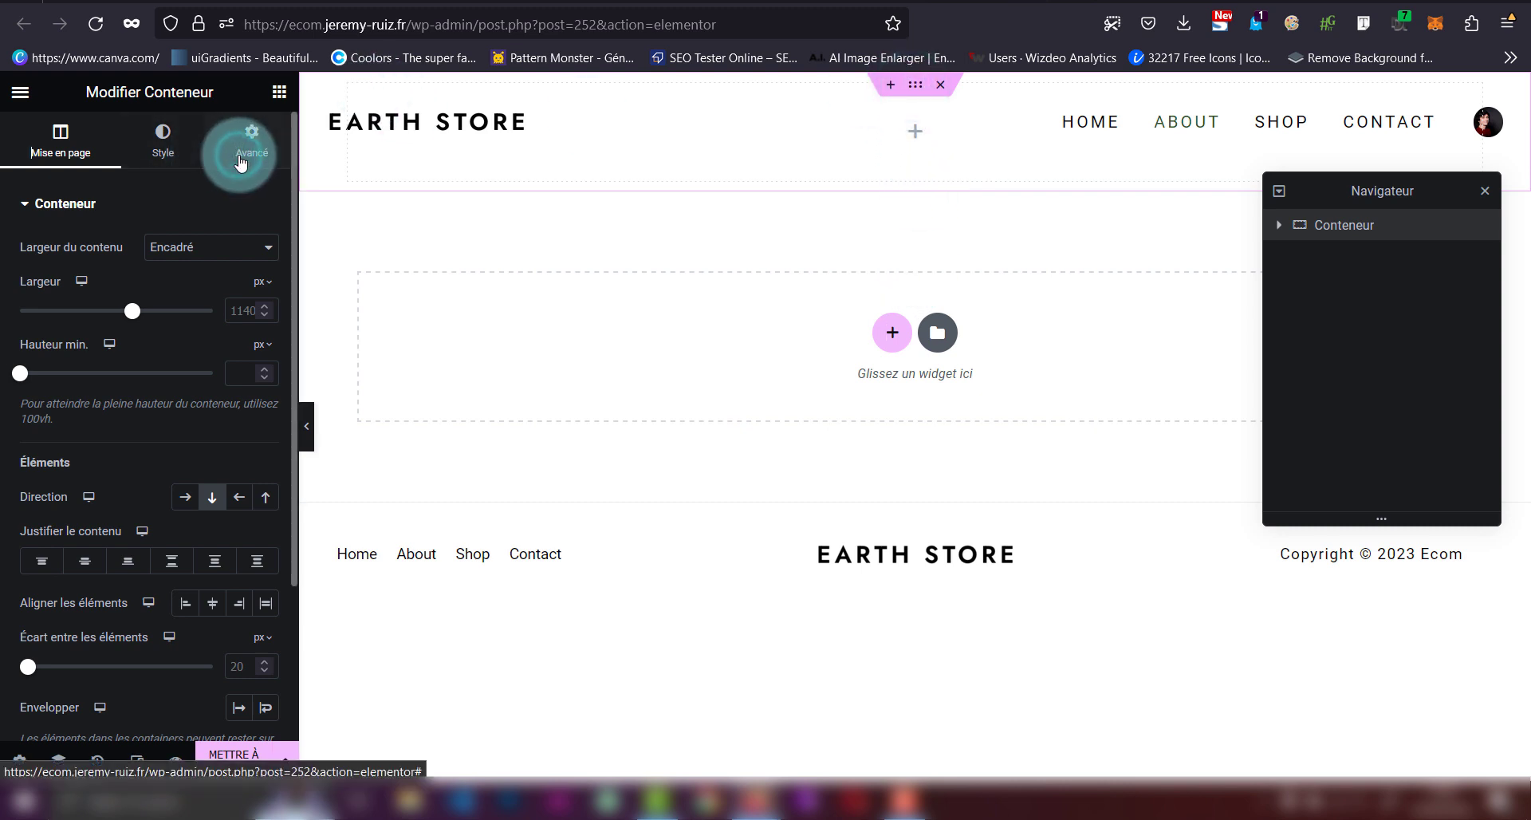
left_click(240, 162)
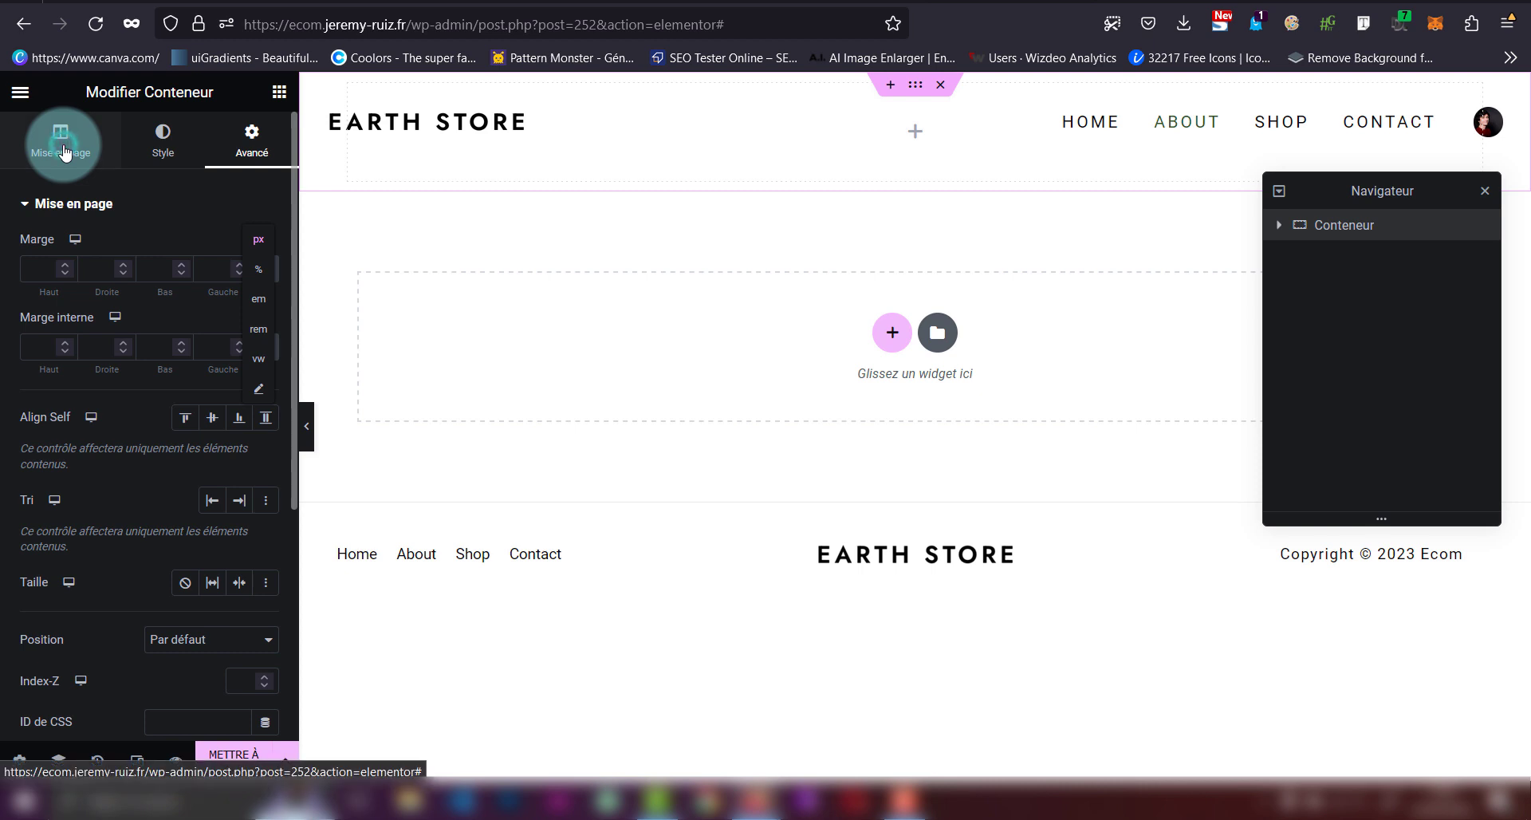
left_click(916, 86)
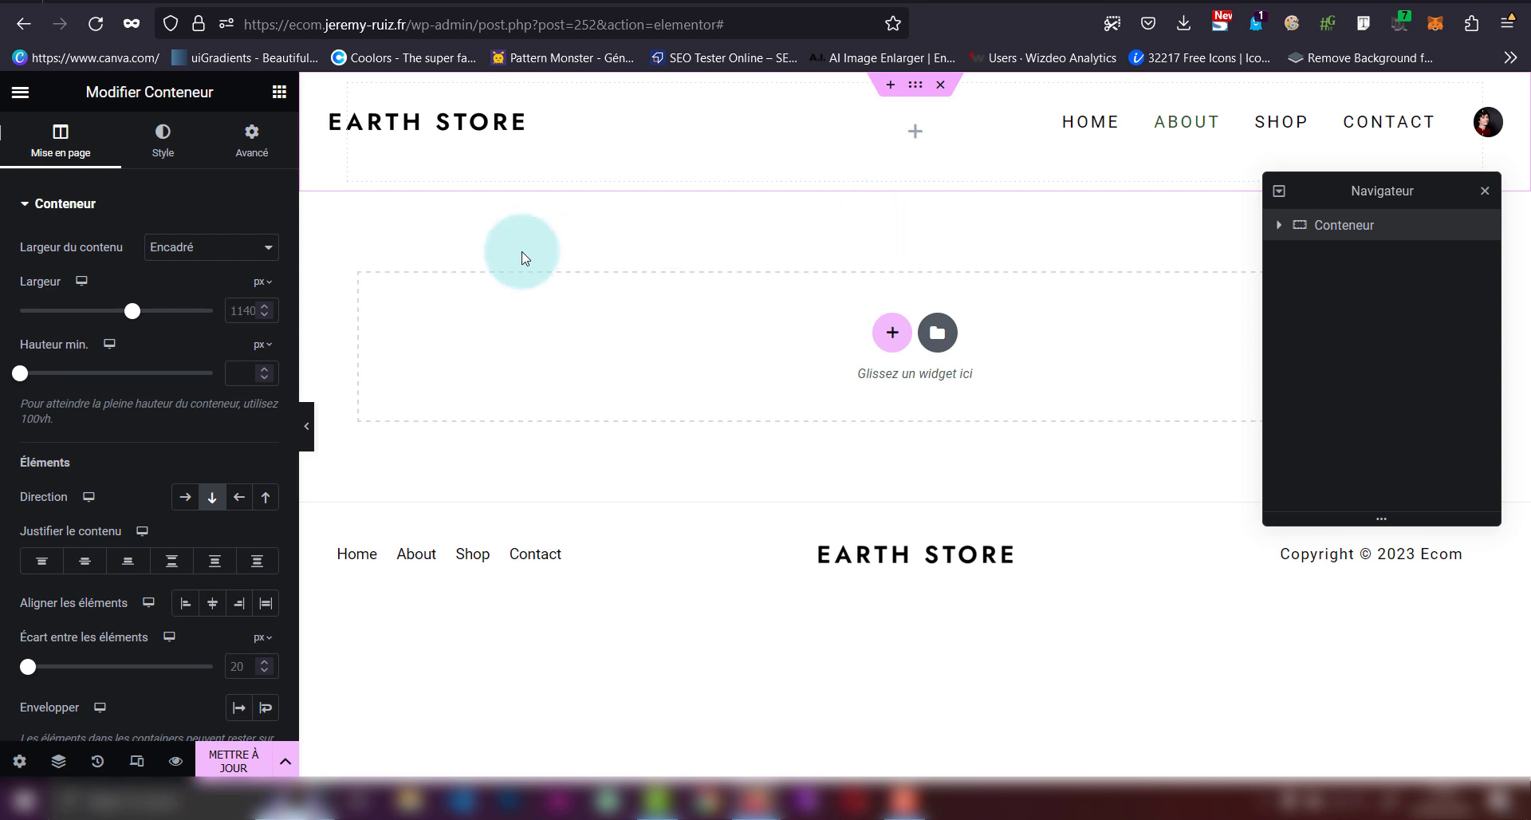
- Switch to the Apple homepage again and examine the height of the iPhone 14 Pro and iPhone 14 blocks
key("ctrl+Tab")
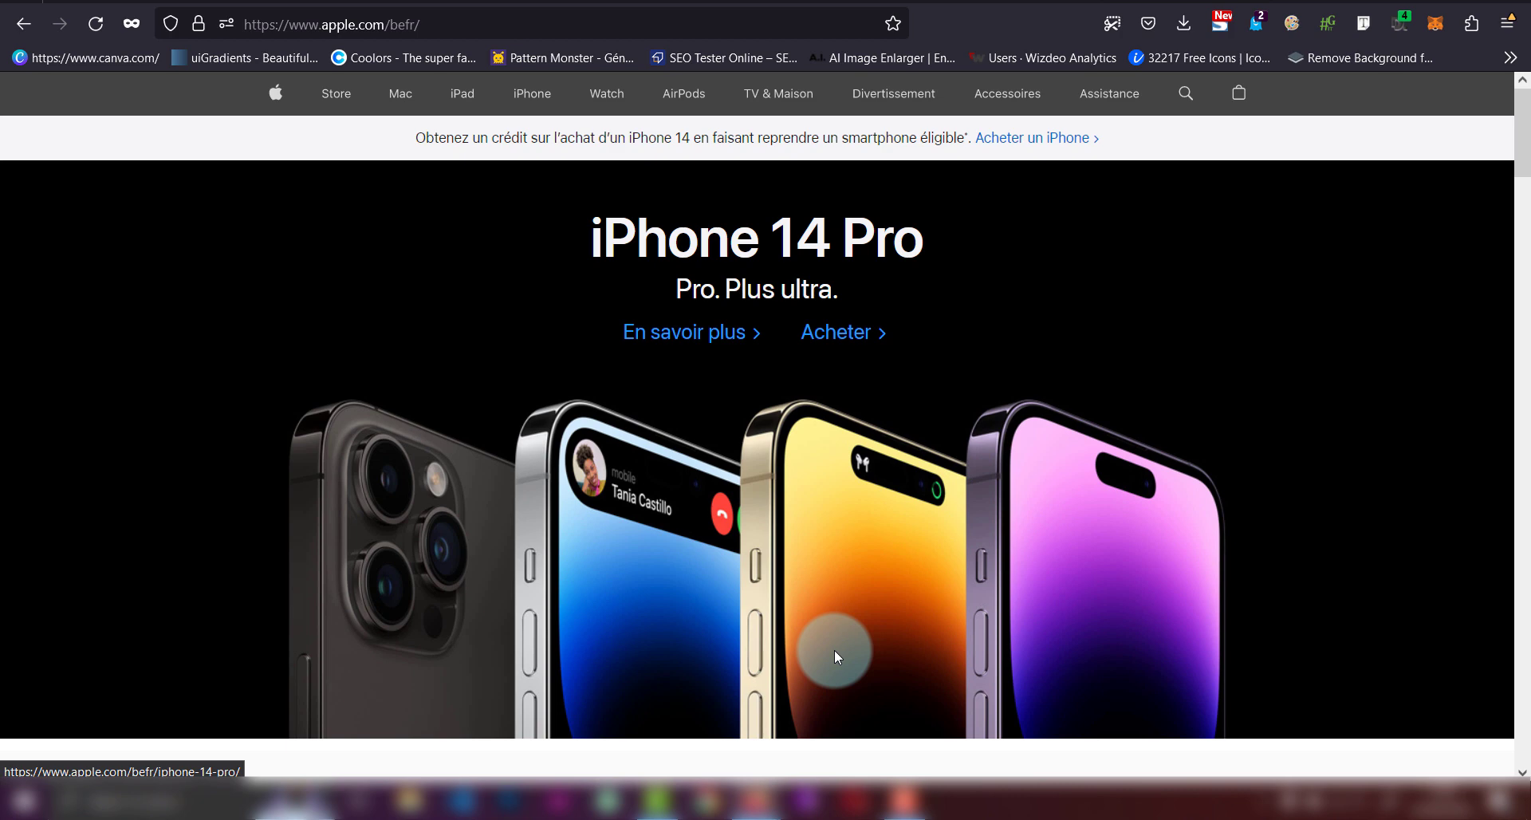
scroll(835, 651, "down", 8)
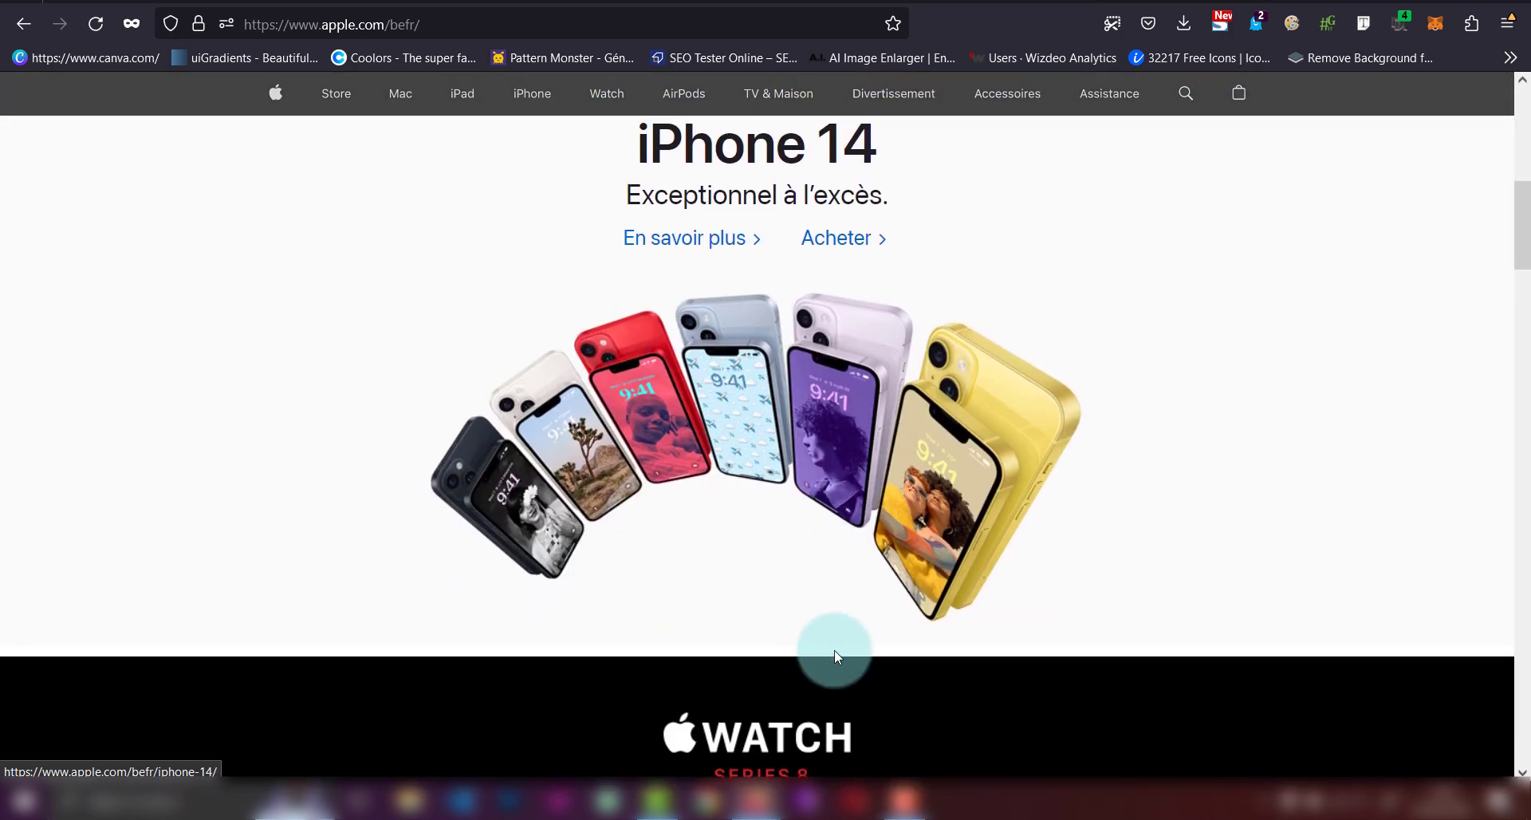
scroll(834, 656, "up", 1)
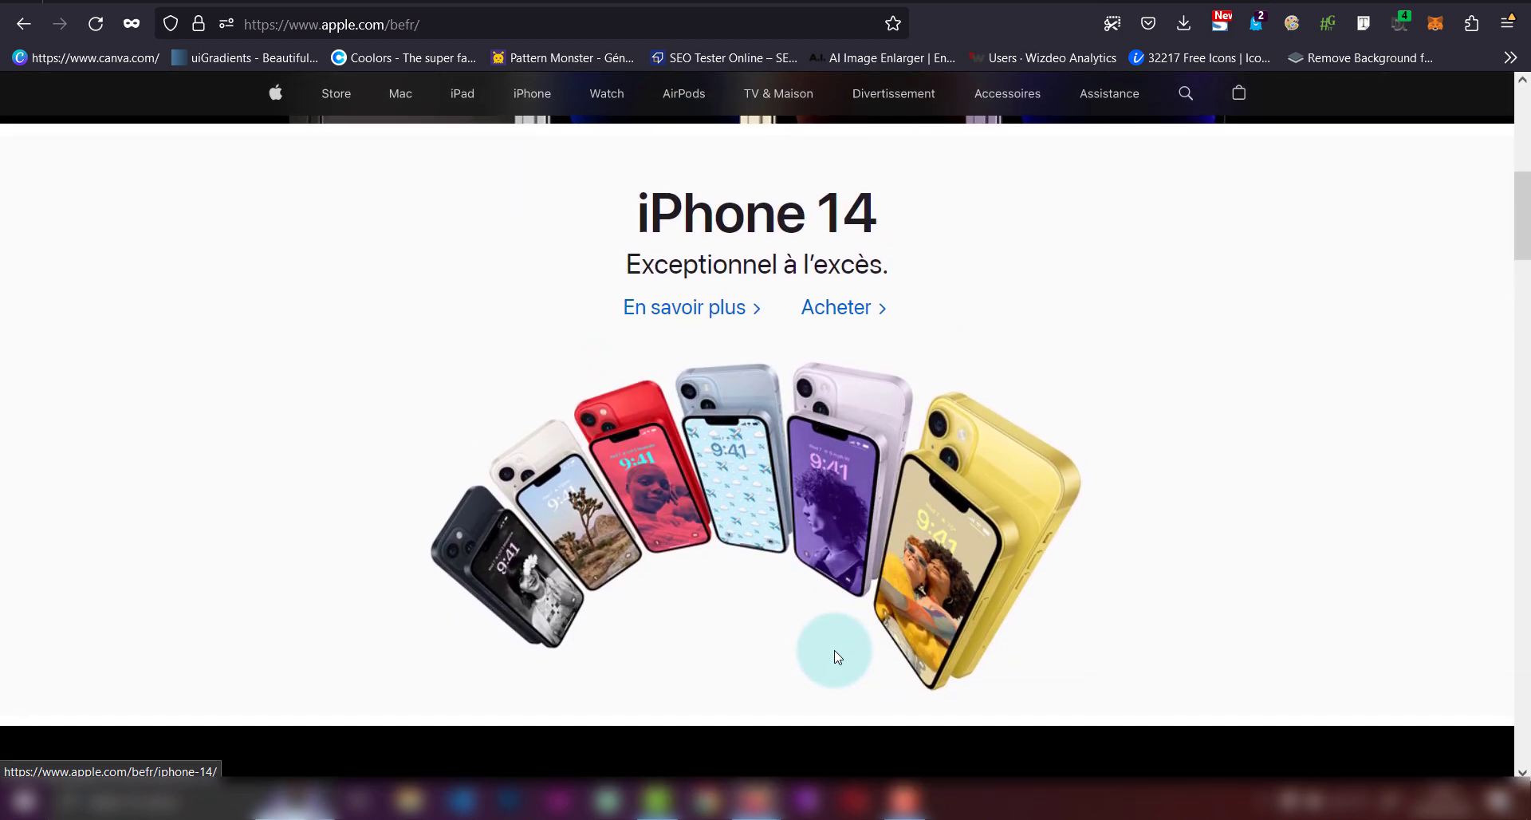
scroll(835, 656, "down", 1)
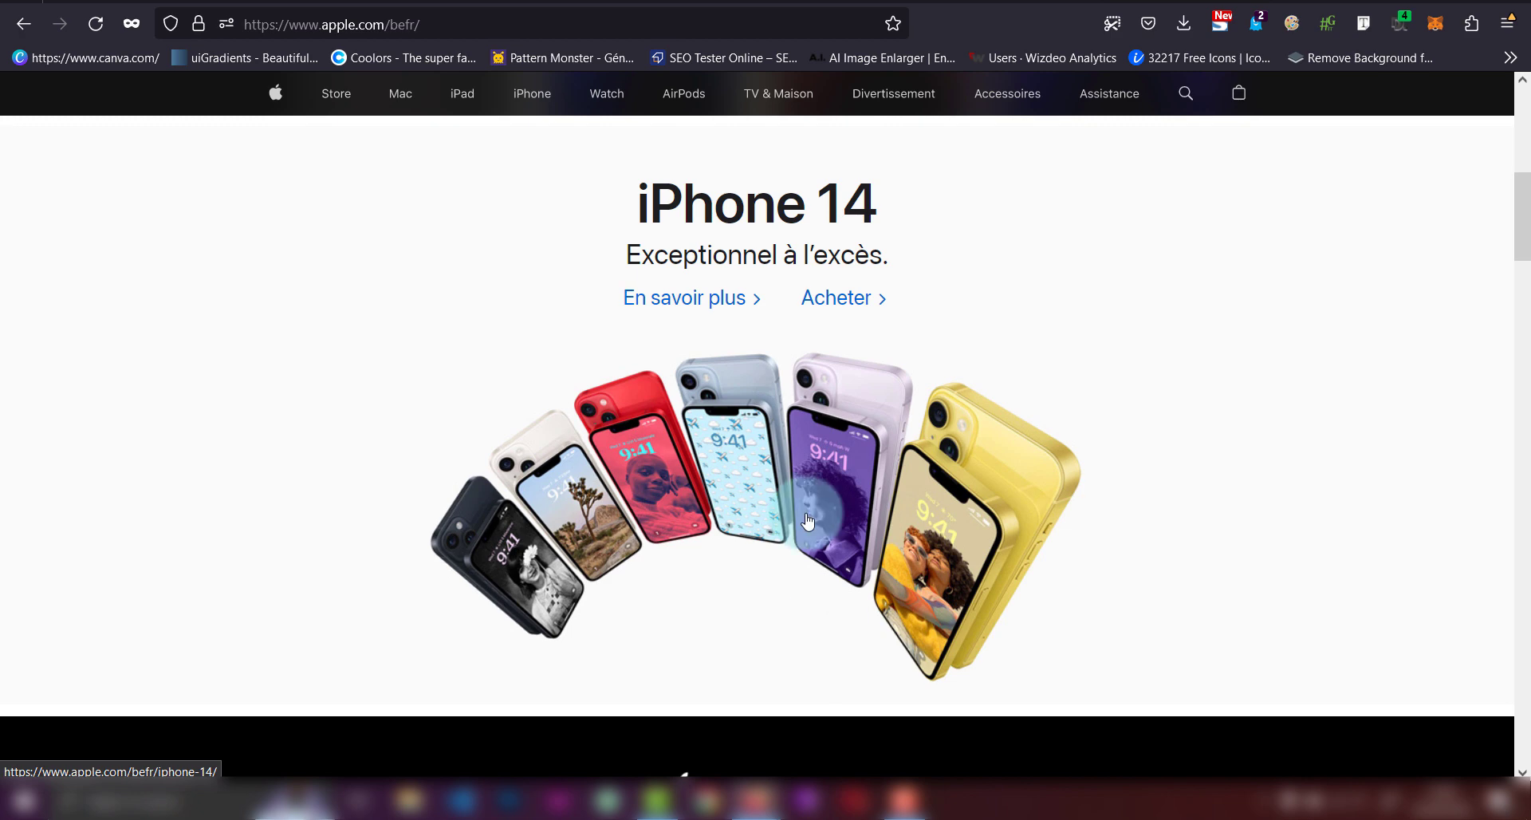
mouse_move(778, 94)
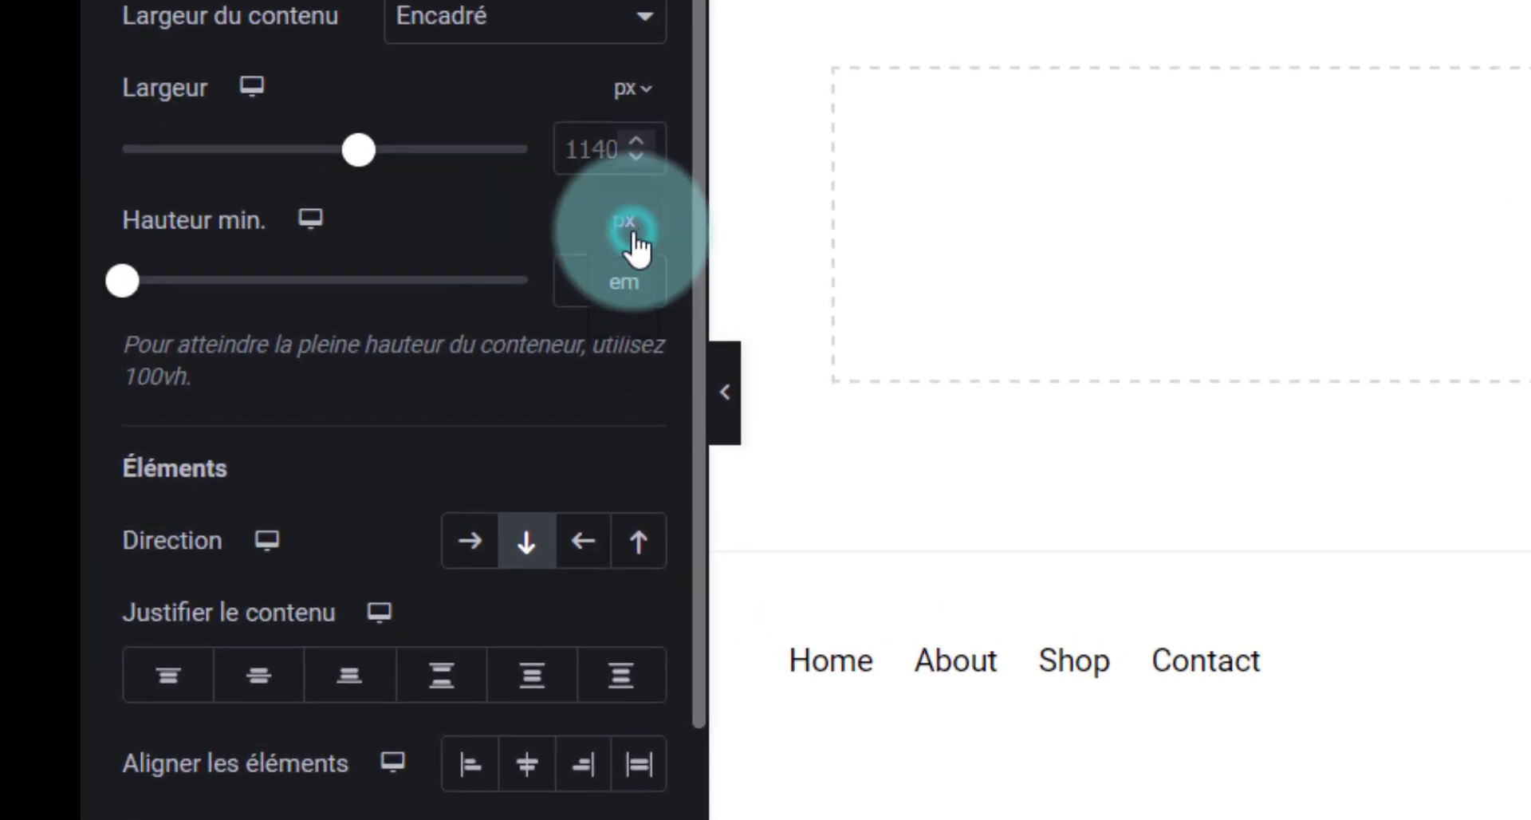
- Set the container's minimum height to 85 vh and open its style settings
left_click(630, 433)
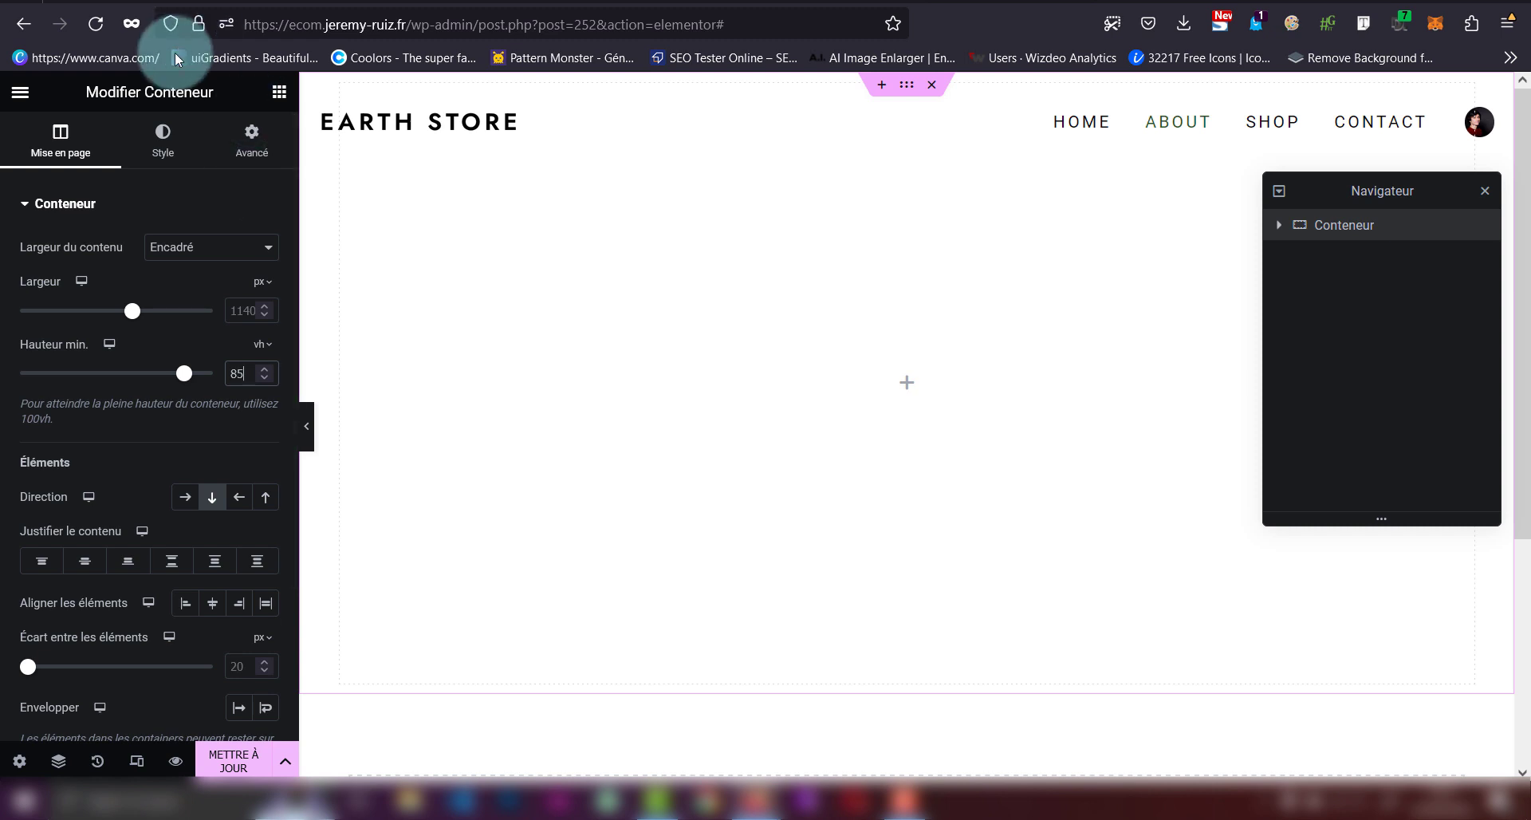
left_click(176, 154)
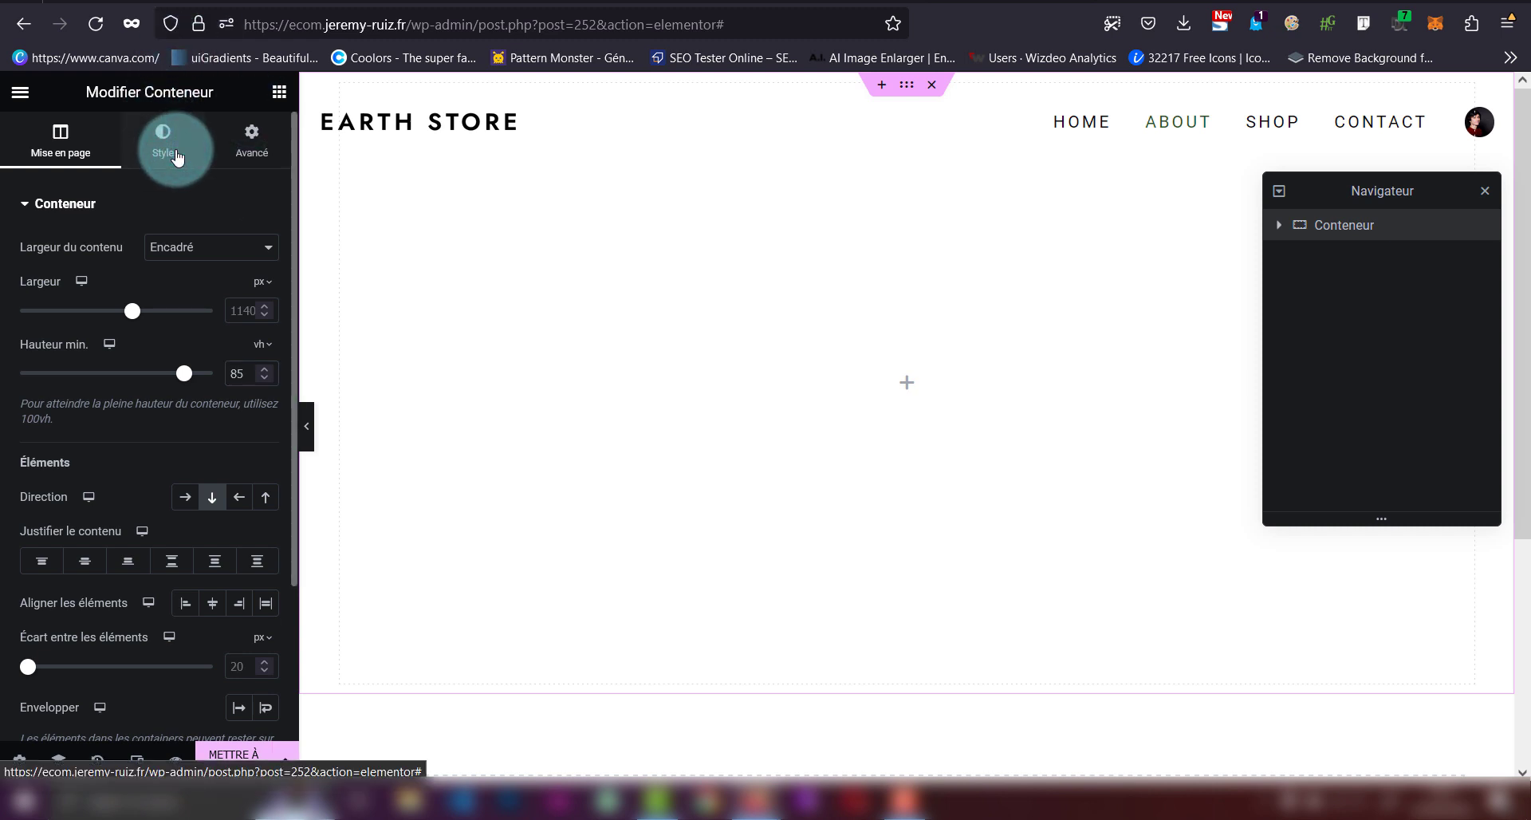
left_click(176, 154)
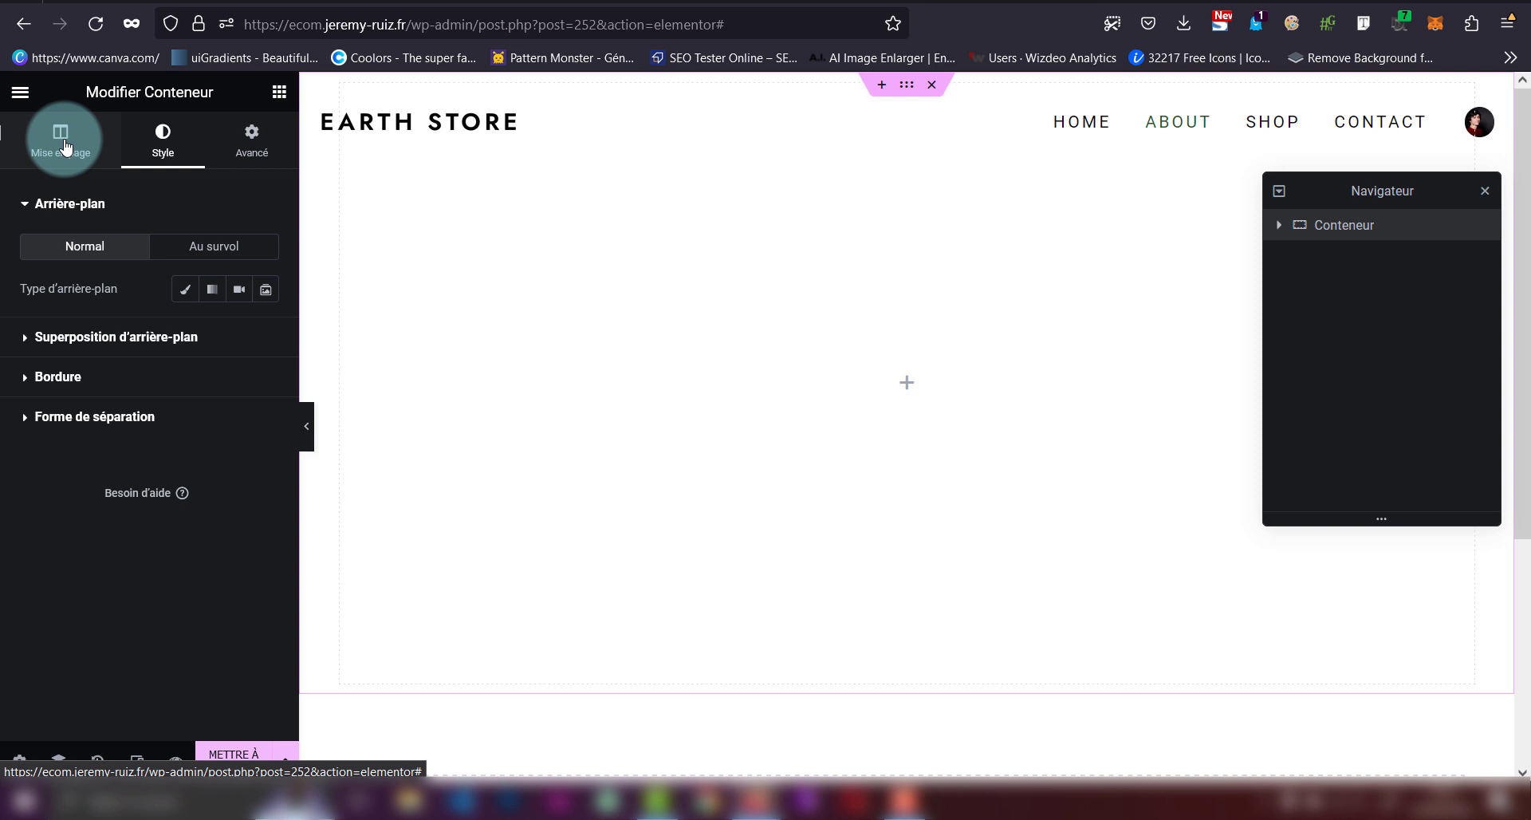
- Give the container a classic background using the image of the four iPhone 14 Pro phones
left_click(185, 292)
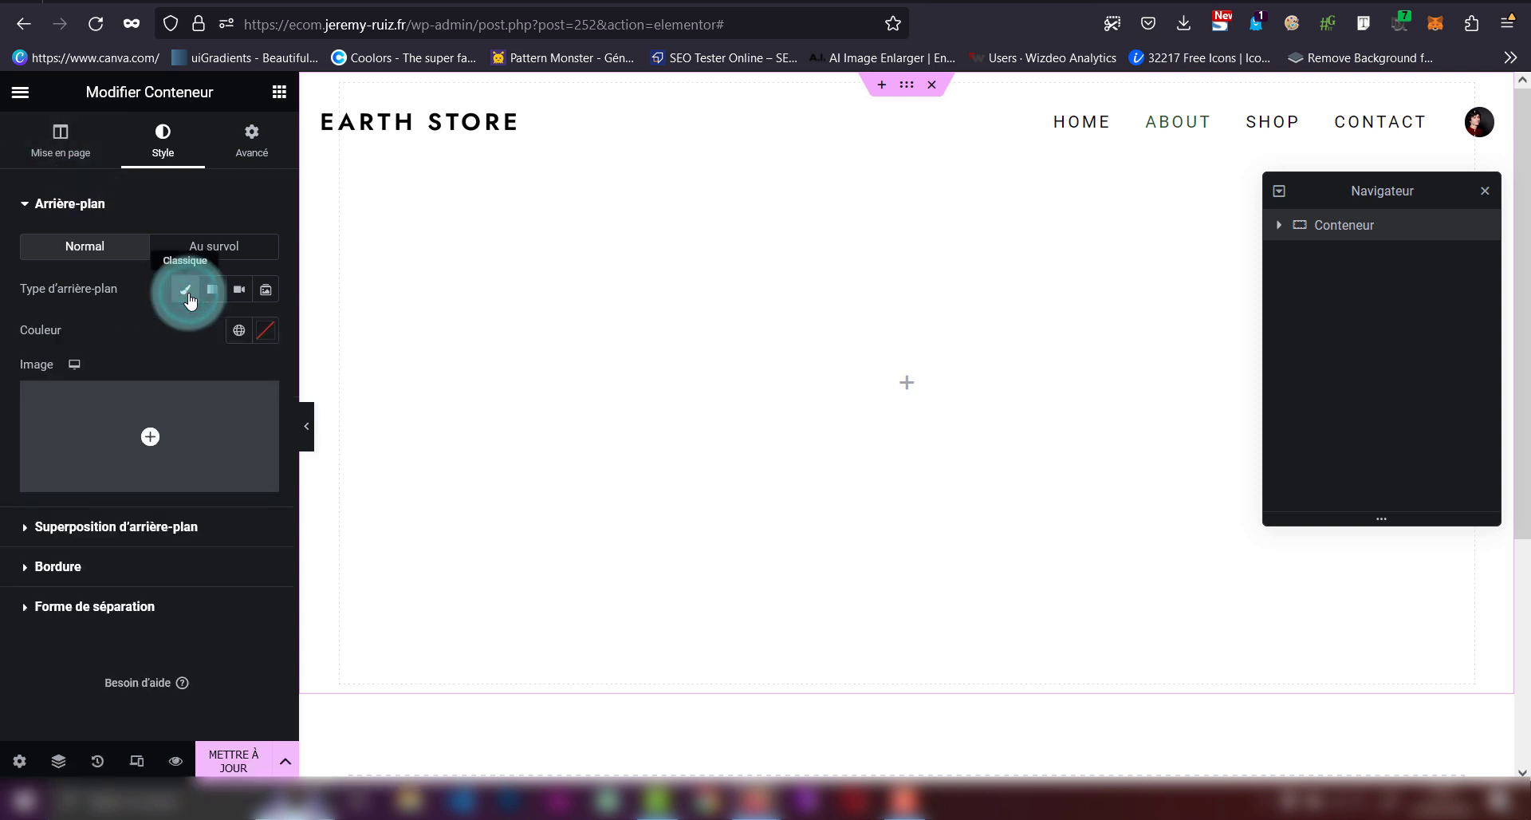
left_click(193, 413)
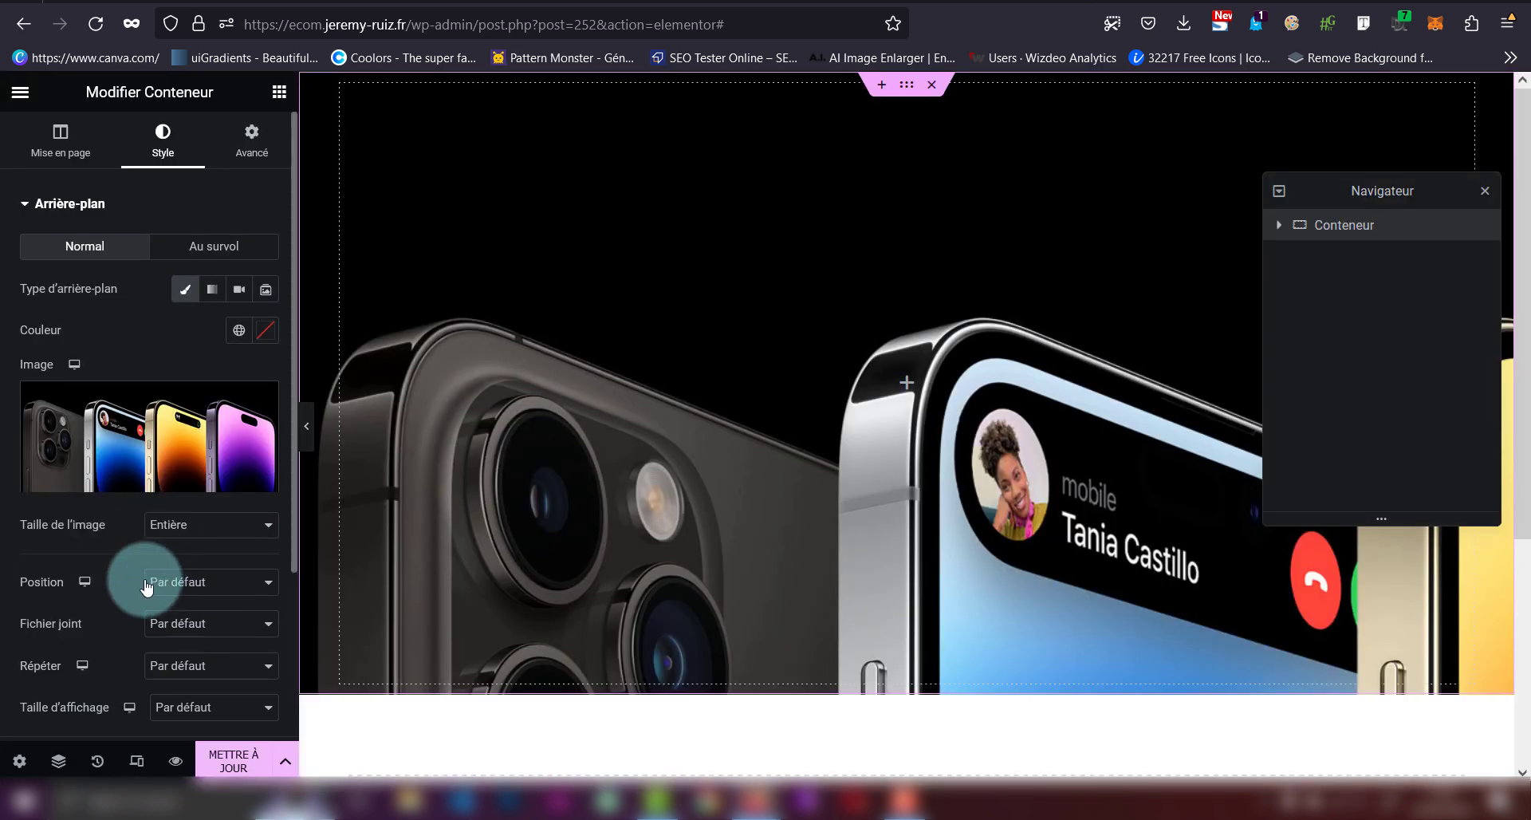
left_click(146, 588)
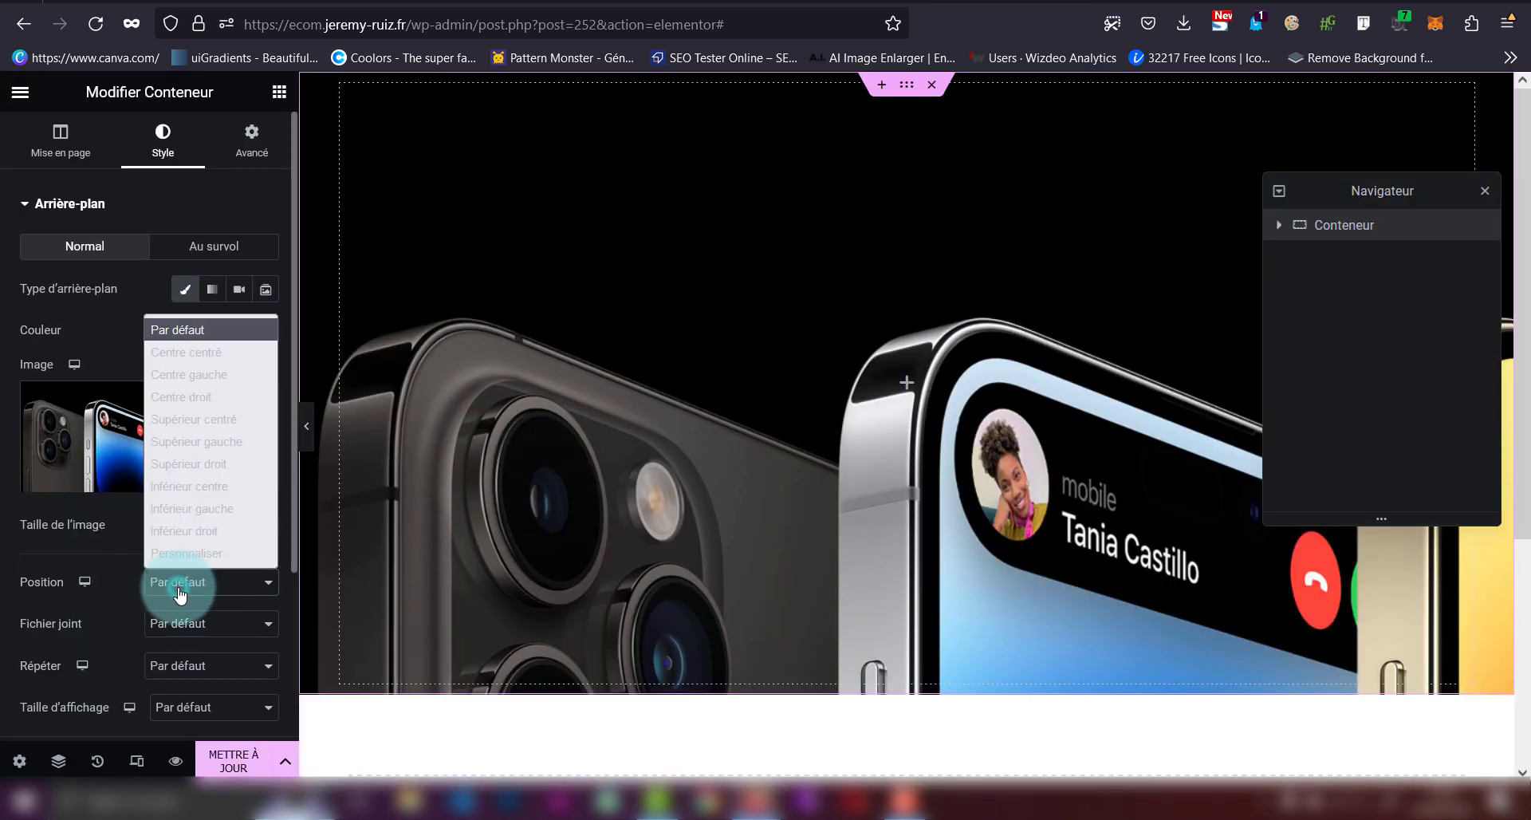
left_click(94, 544)
- Set the background image's repeat to Non-répété and its display size to Contenir
left_click(203, 665)
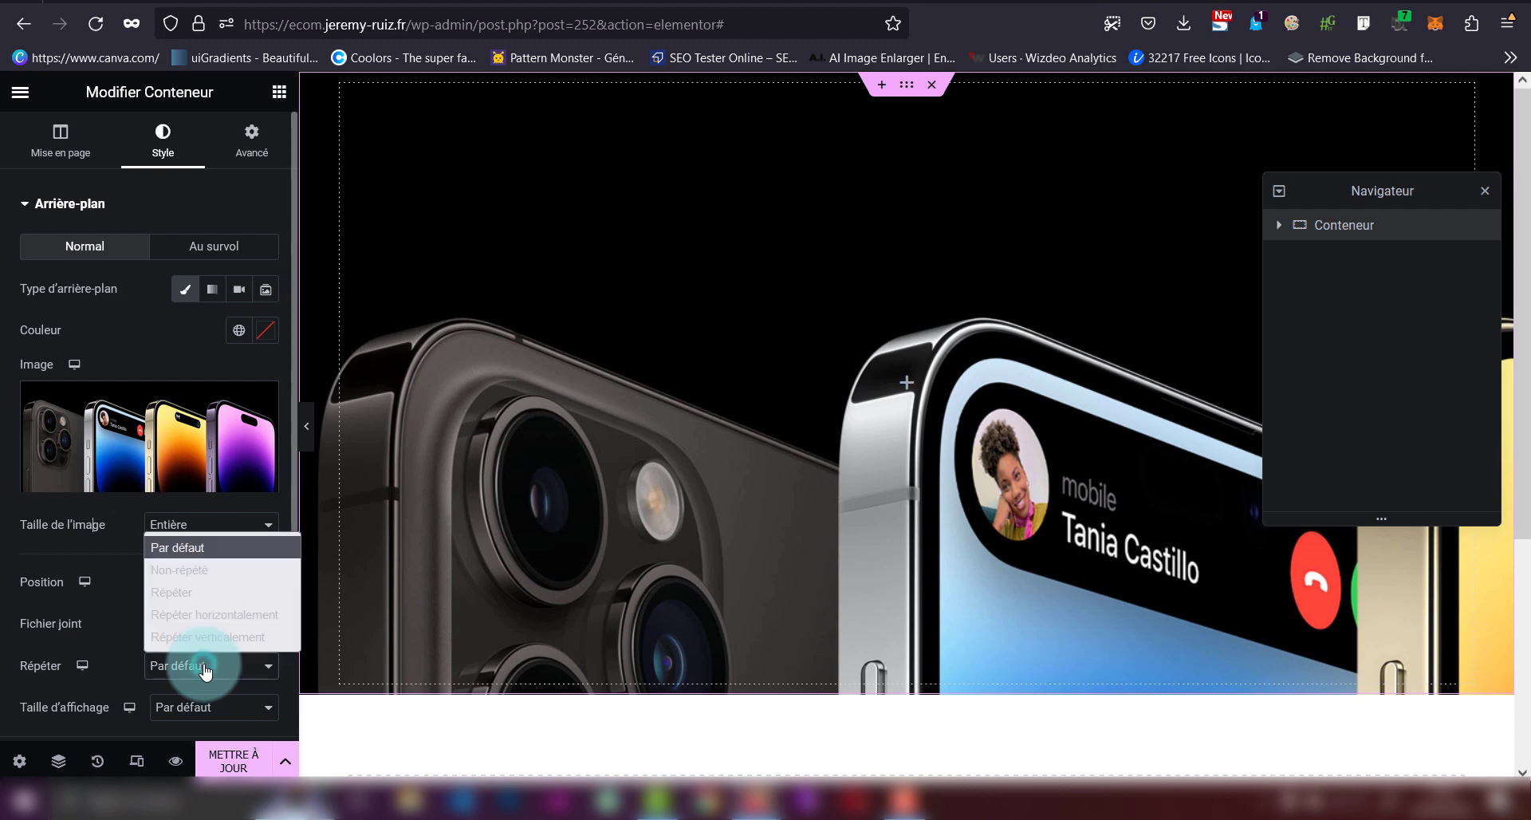
left_click(198, 578)
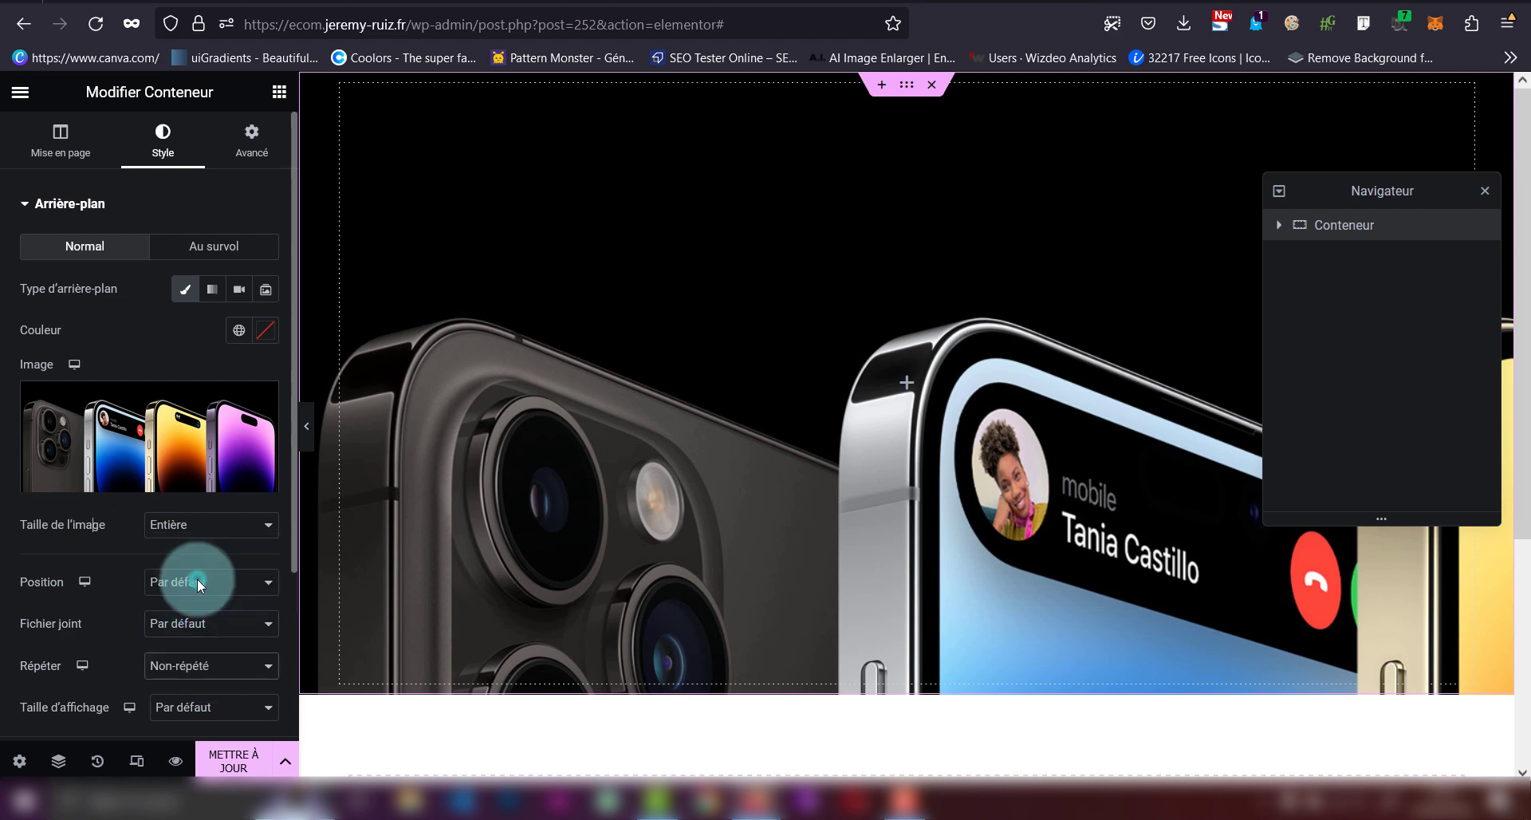
left_click(194, 674)
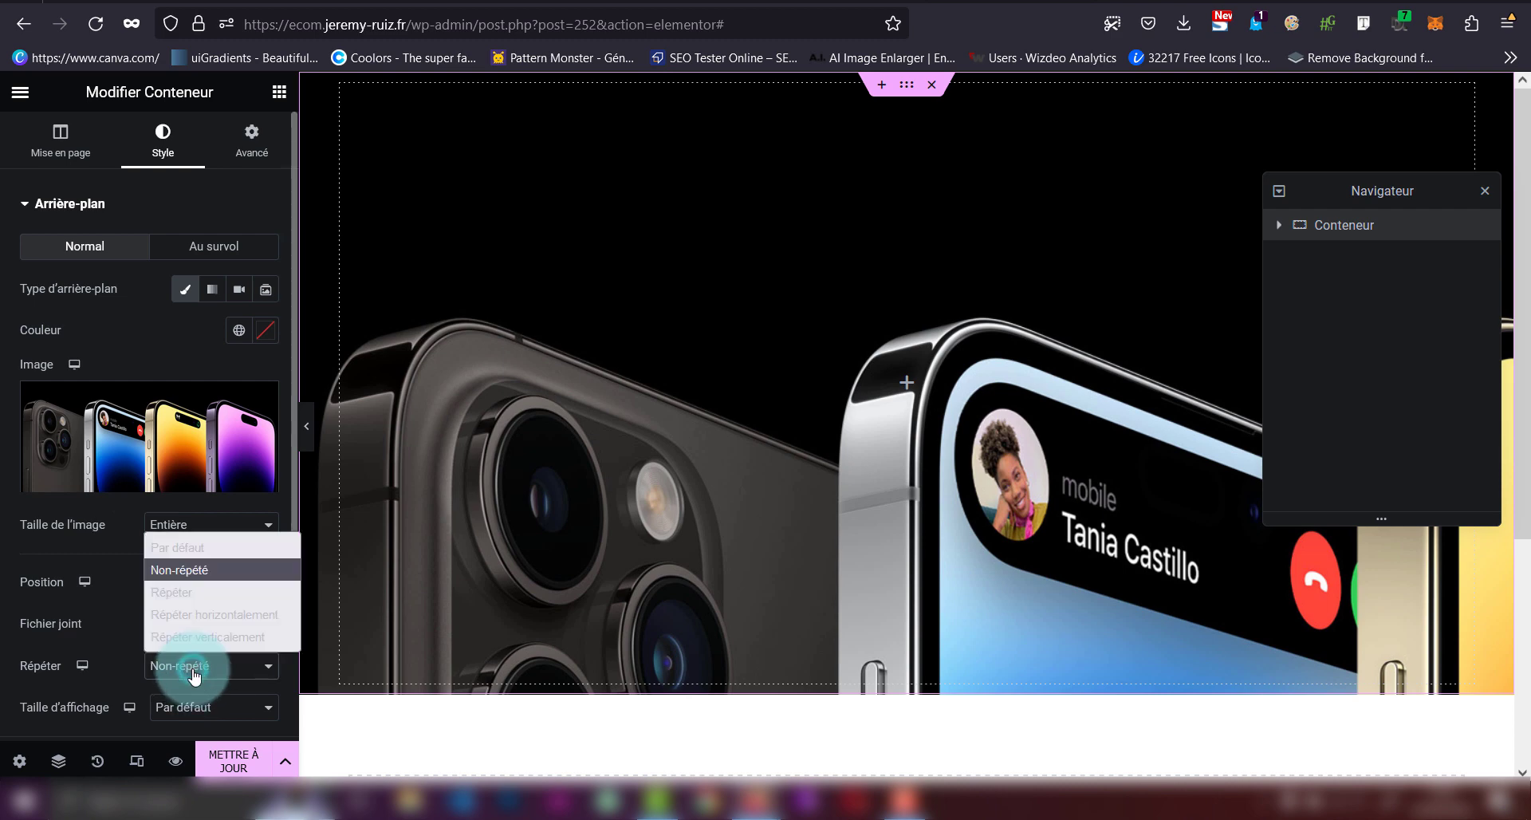
left_click(190, 691)
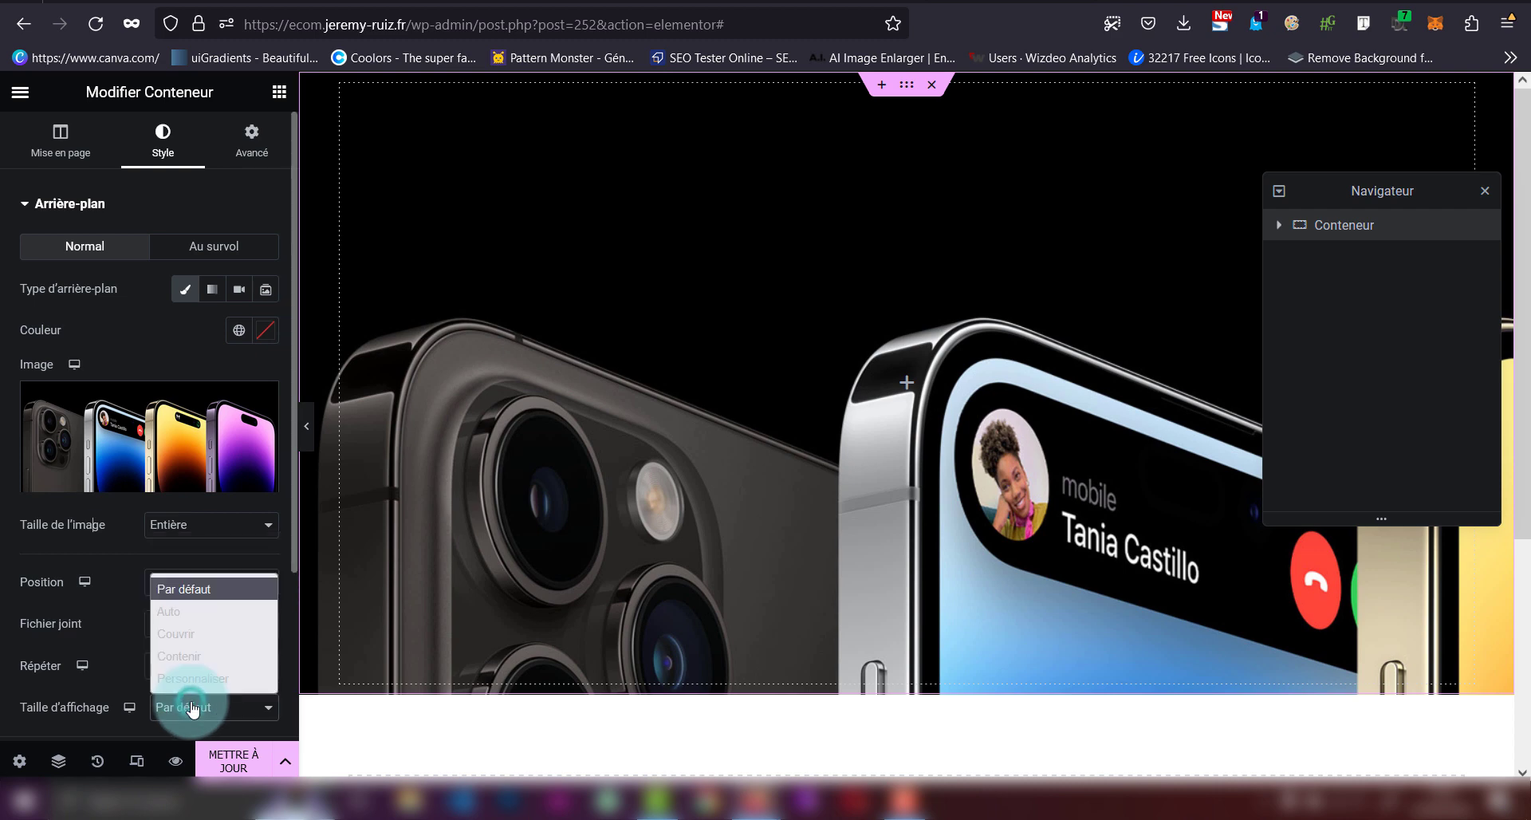
left_click(197, 653)
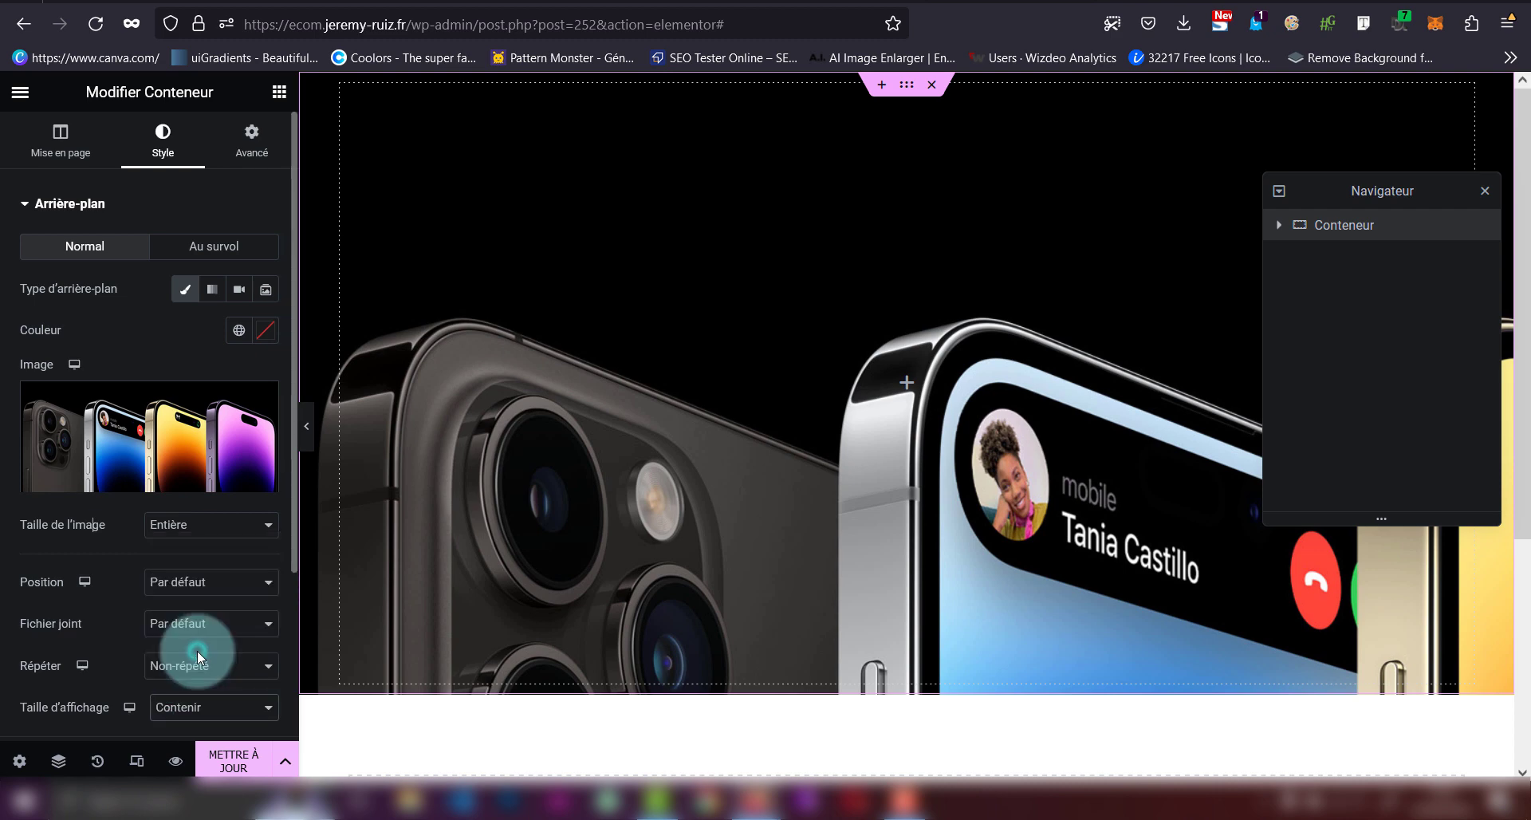
- Switch to the Apple homepage and examine its product blocks while scrolling through the page
scroll(616, 538, "down", 5)
scroll(616, 537, "up", 5)
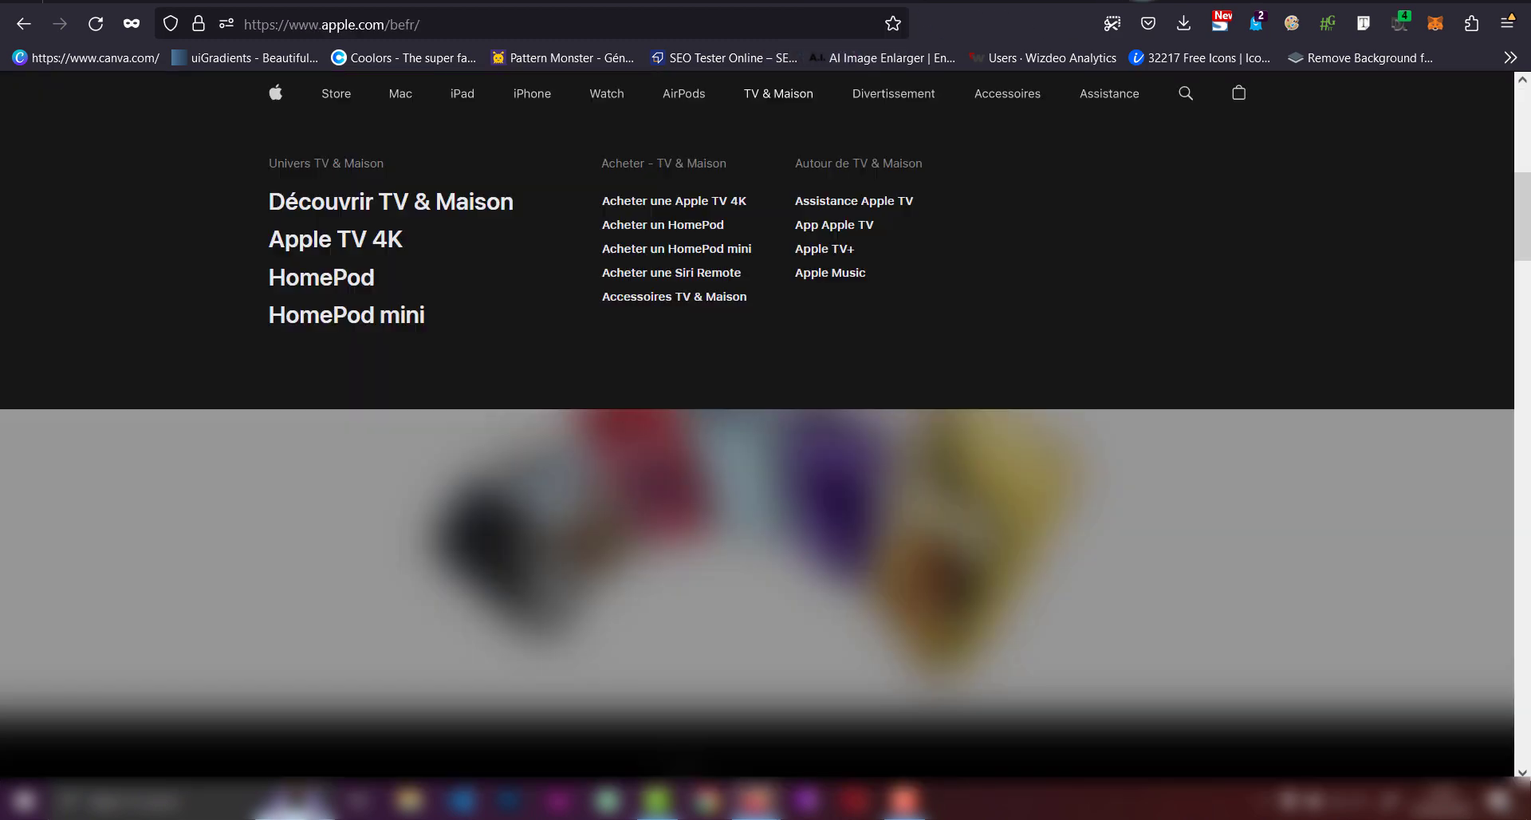
left_click(732, 531)
scroll(1149, 576, "up", 8)
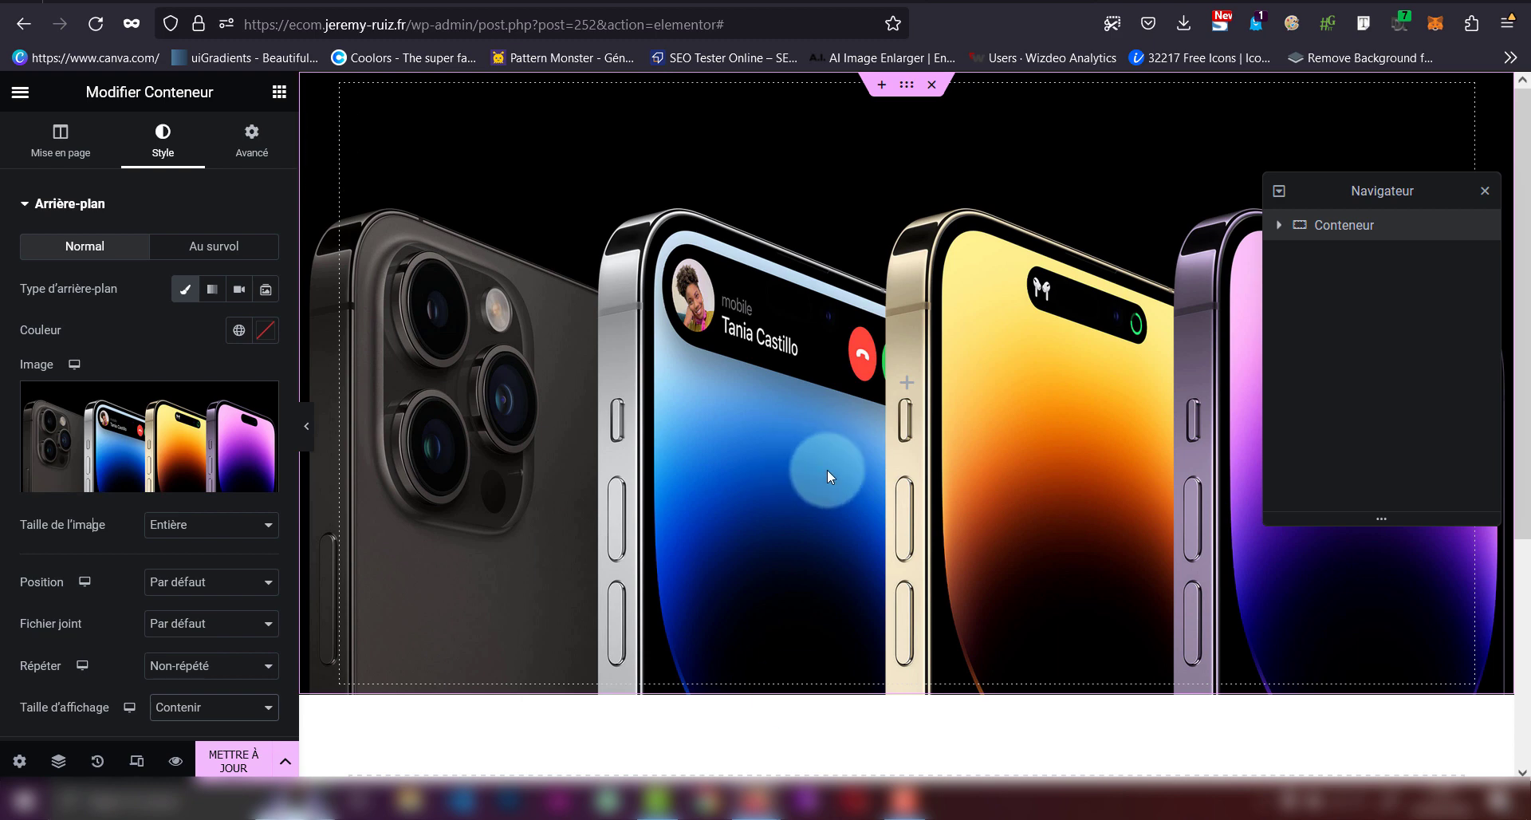
- In the Elementor editor, set the container background image's attachment to Fixe
scroll(827, 471, "down", 3)
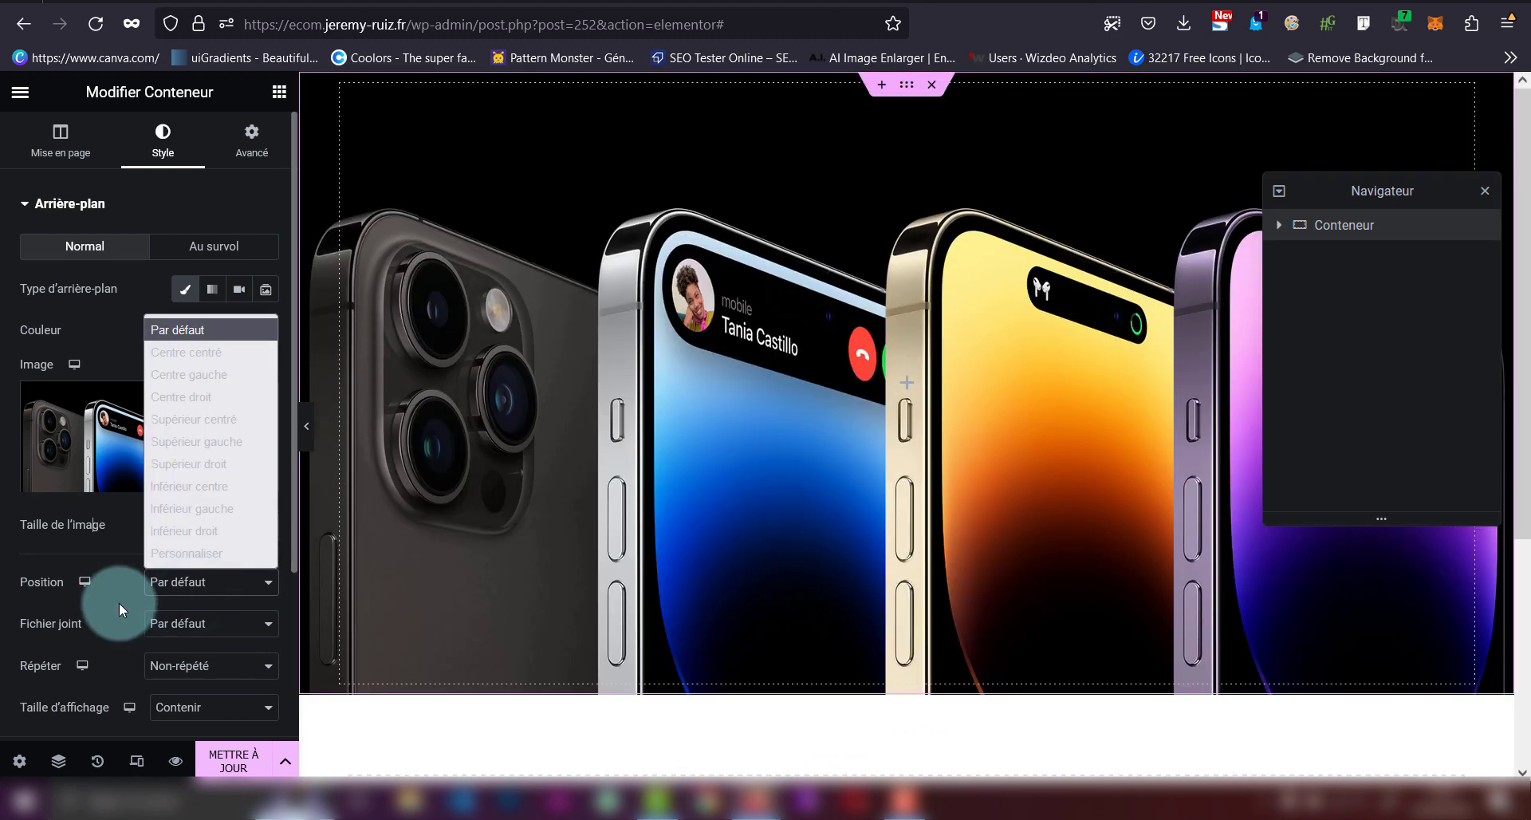
left_click(119, 603)
left_click(150, 620)
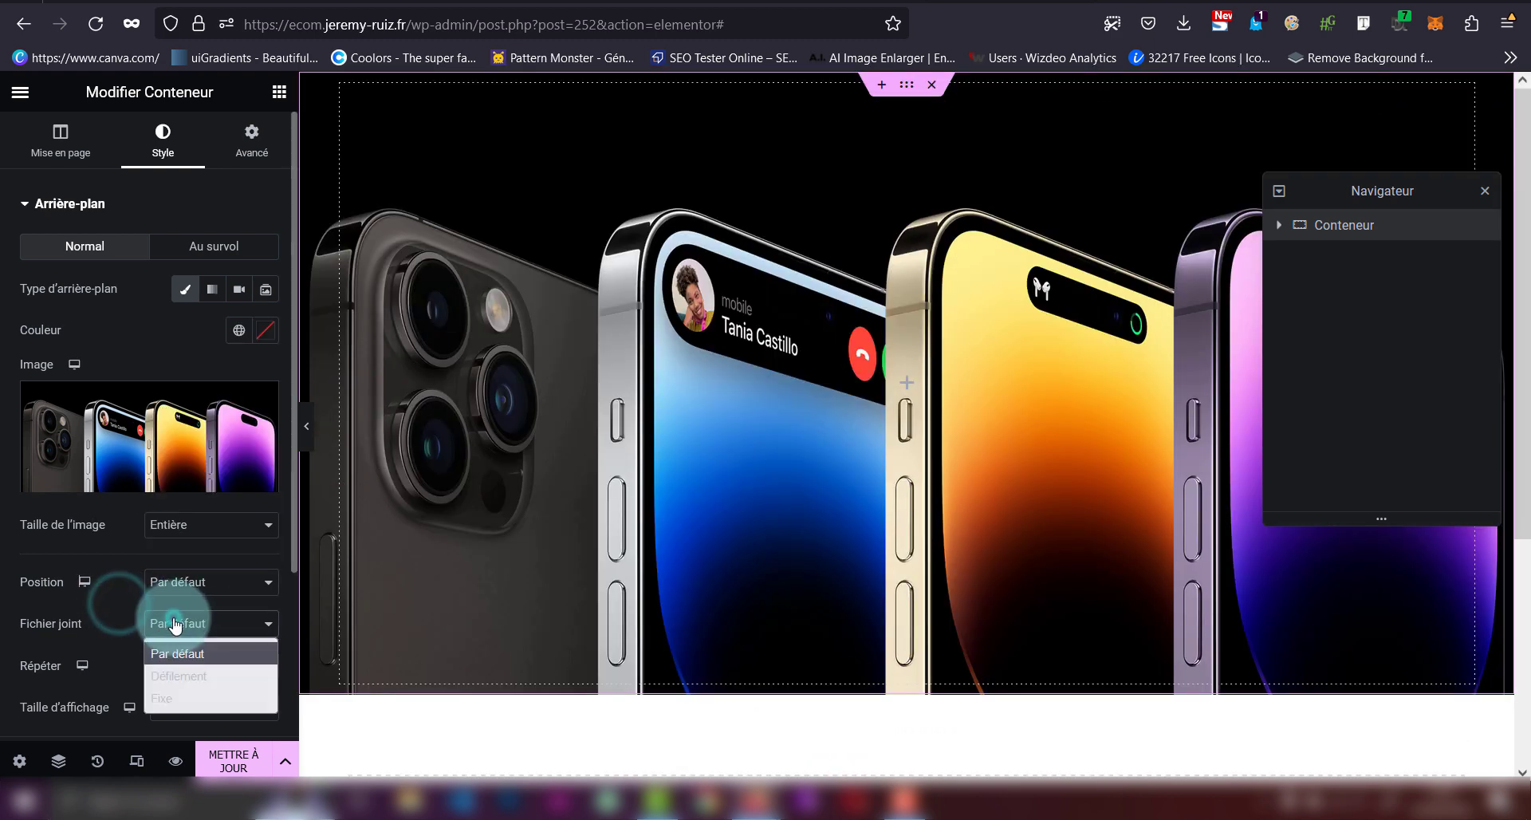
left_click(189, 701)
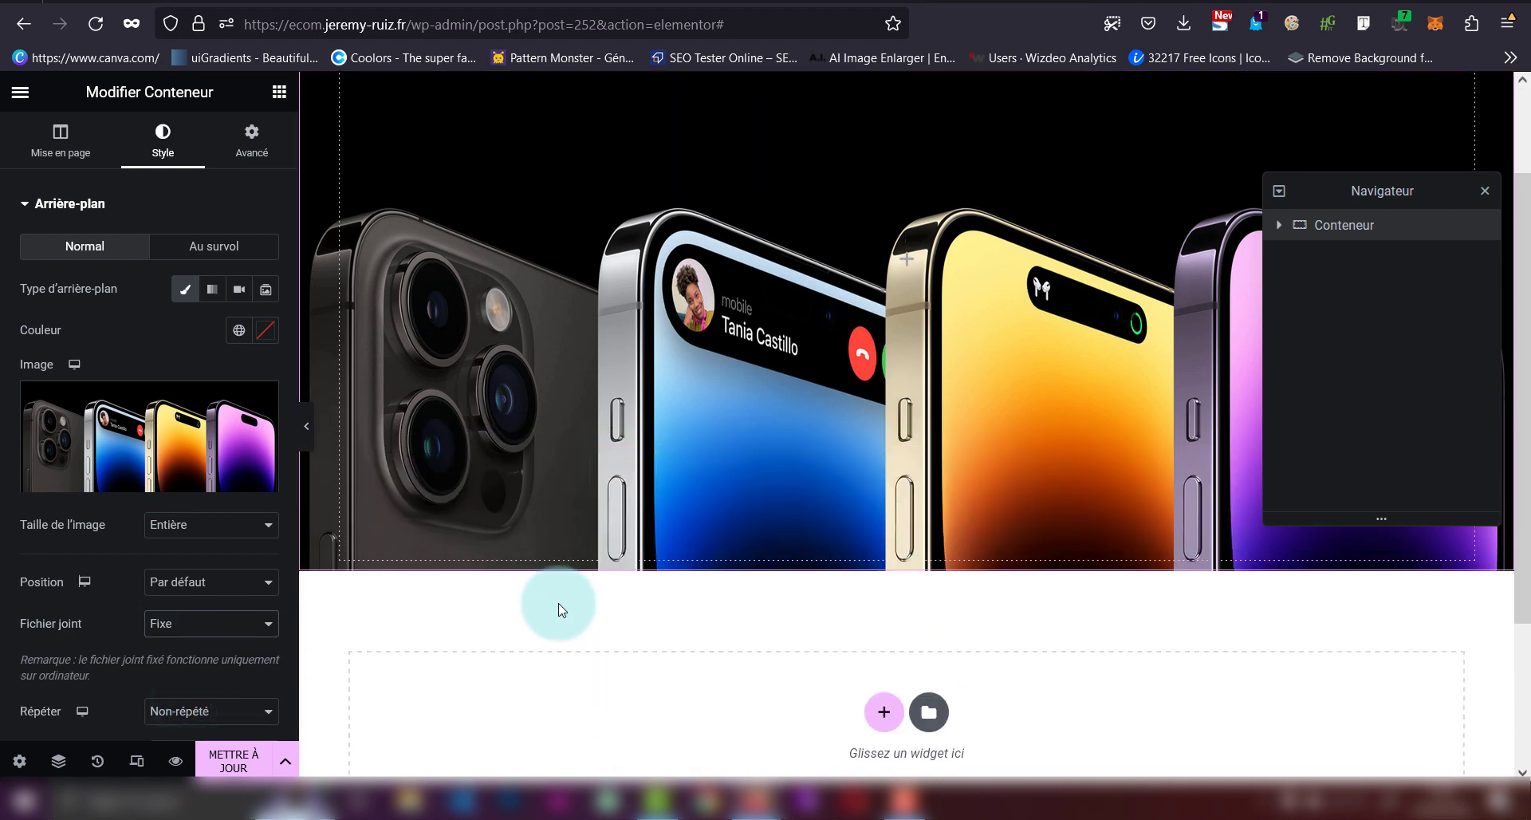
- Delete the two heading widgets placed directly in the container
left_click(397, 246)
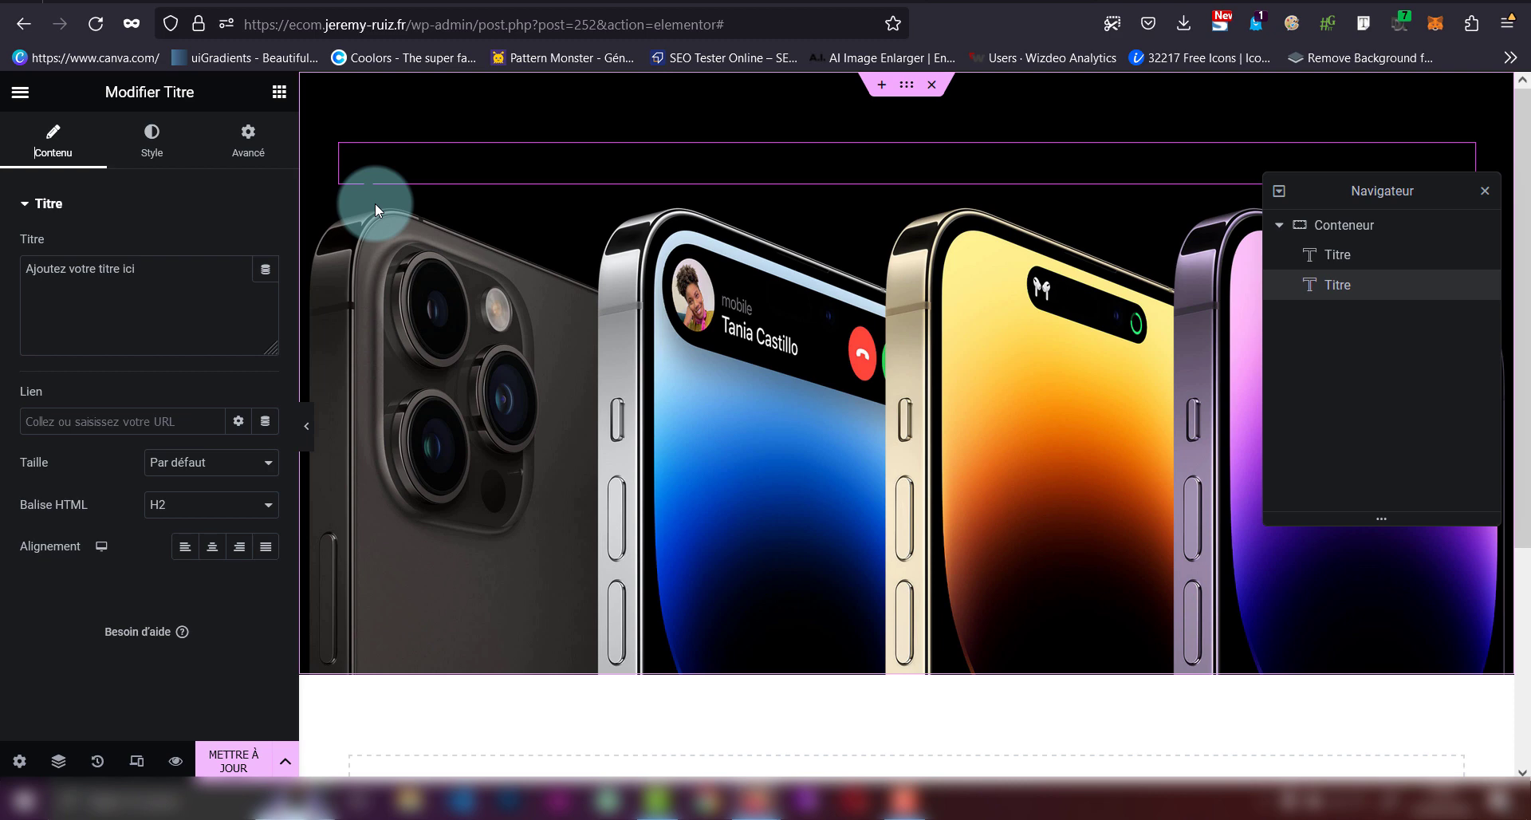
key("Delete")
key("Delete")
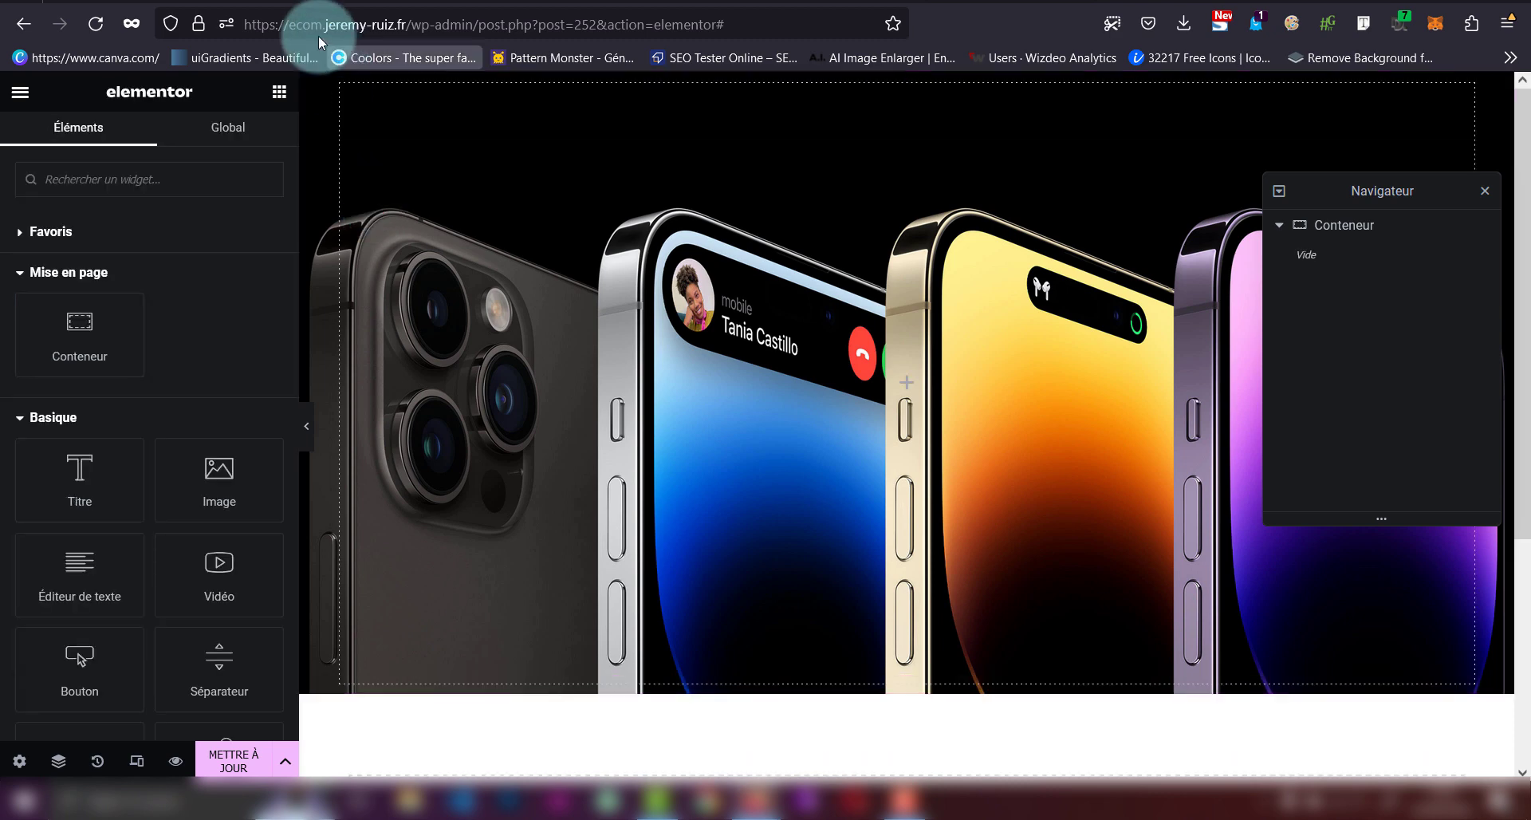
- Nest a new container inside the iPhone background container and place an H1 heading widget in it
left_click_drag(80, 329, 898, 232)
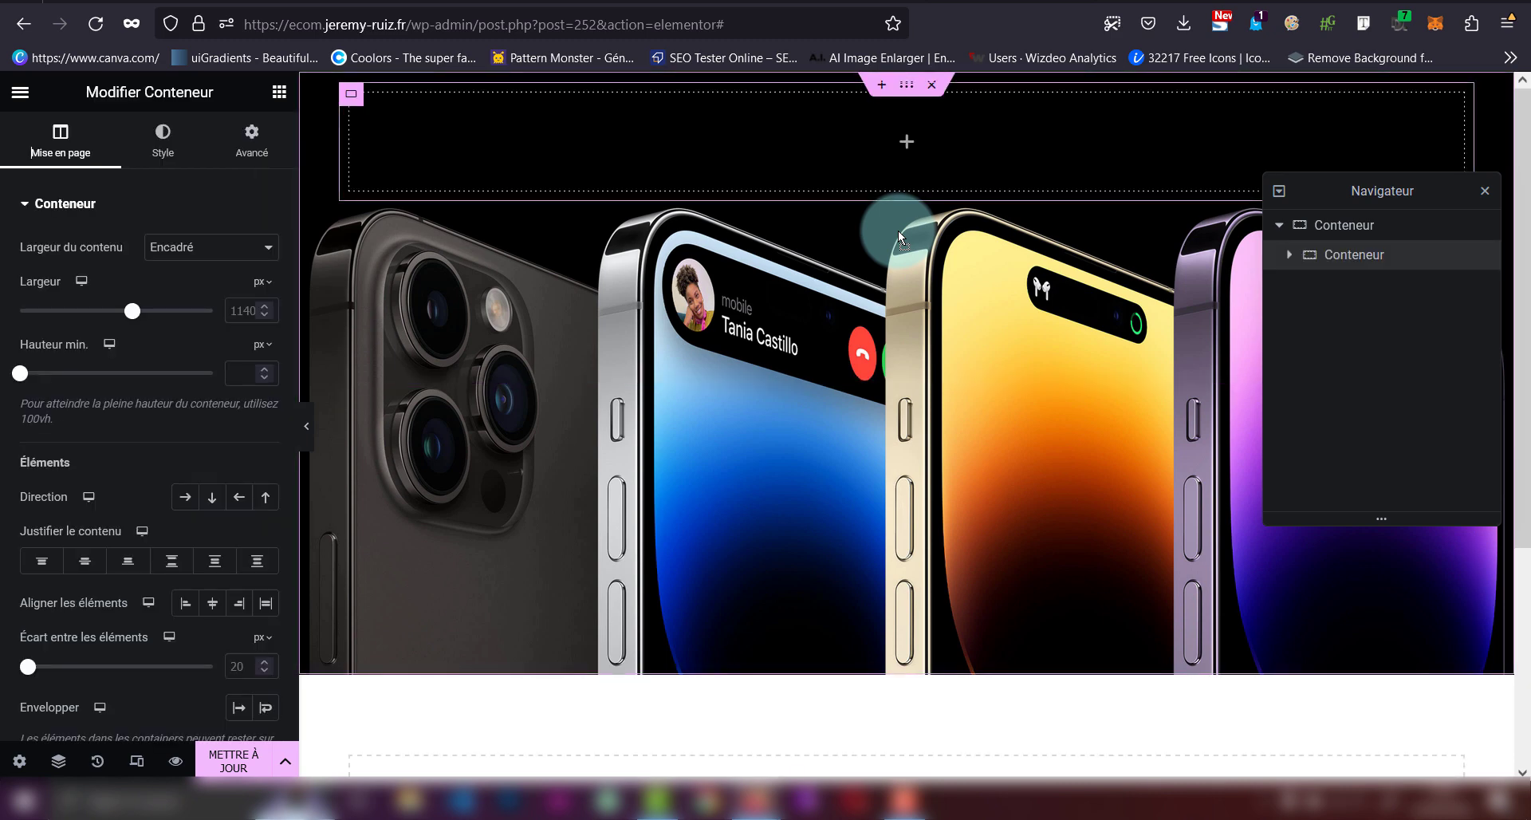
left_click(279, 94)
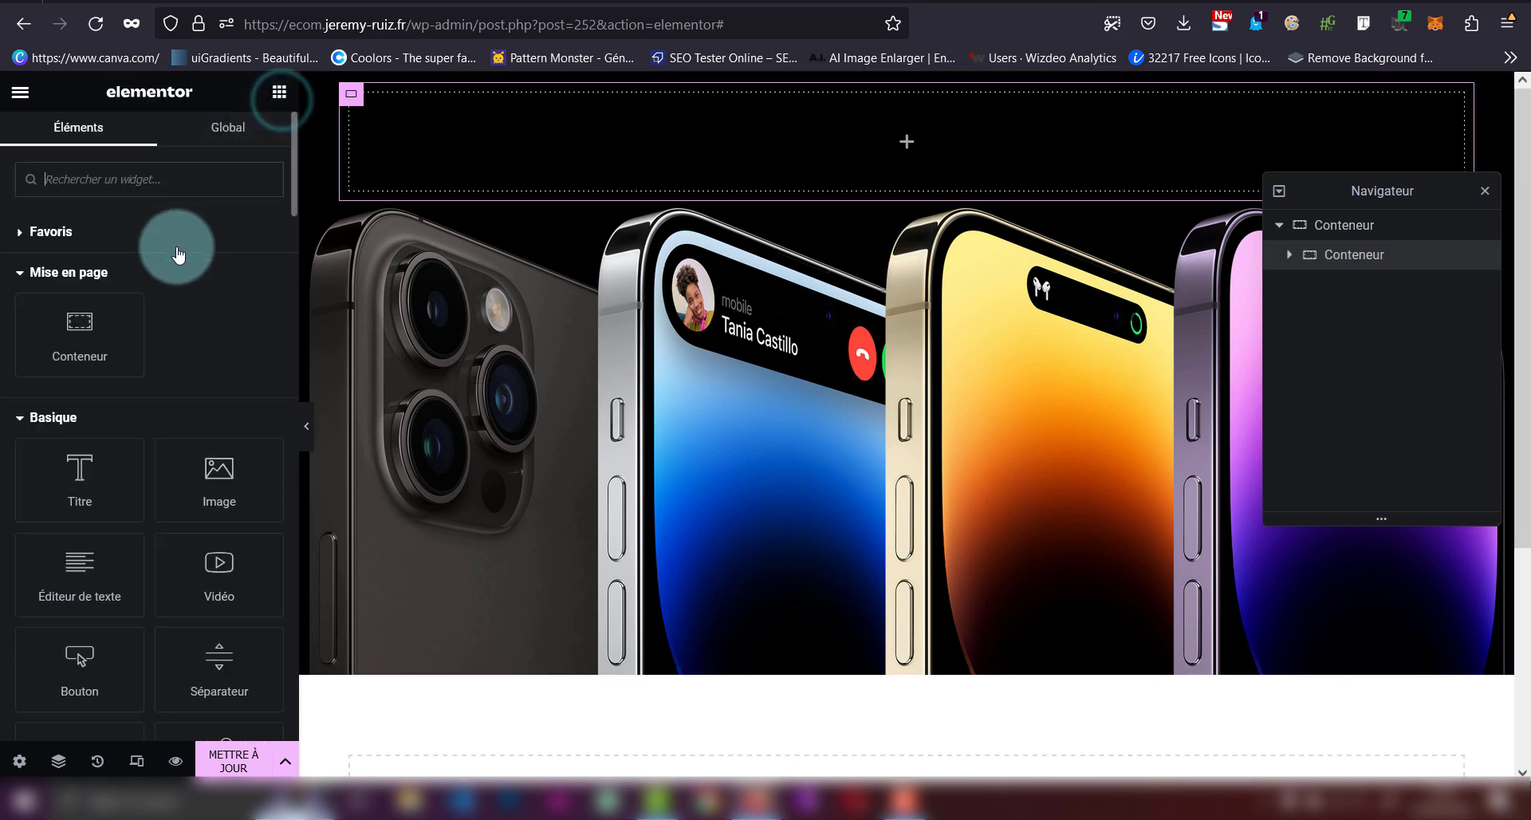
left_click_drag(96, 463, 796, 170)
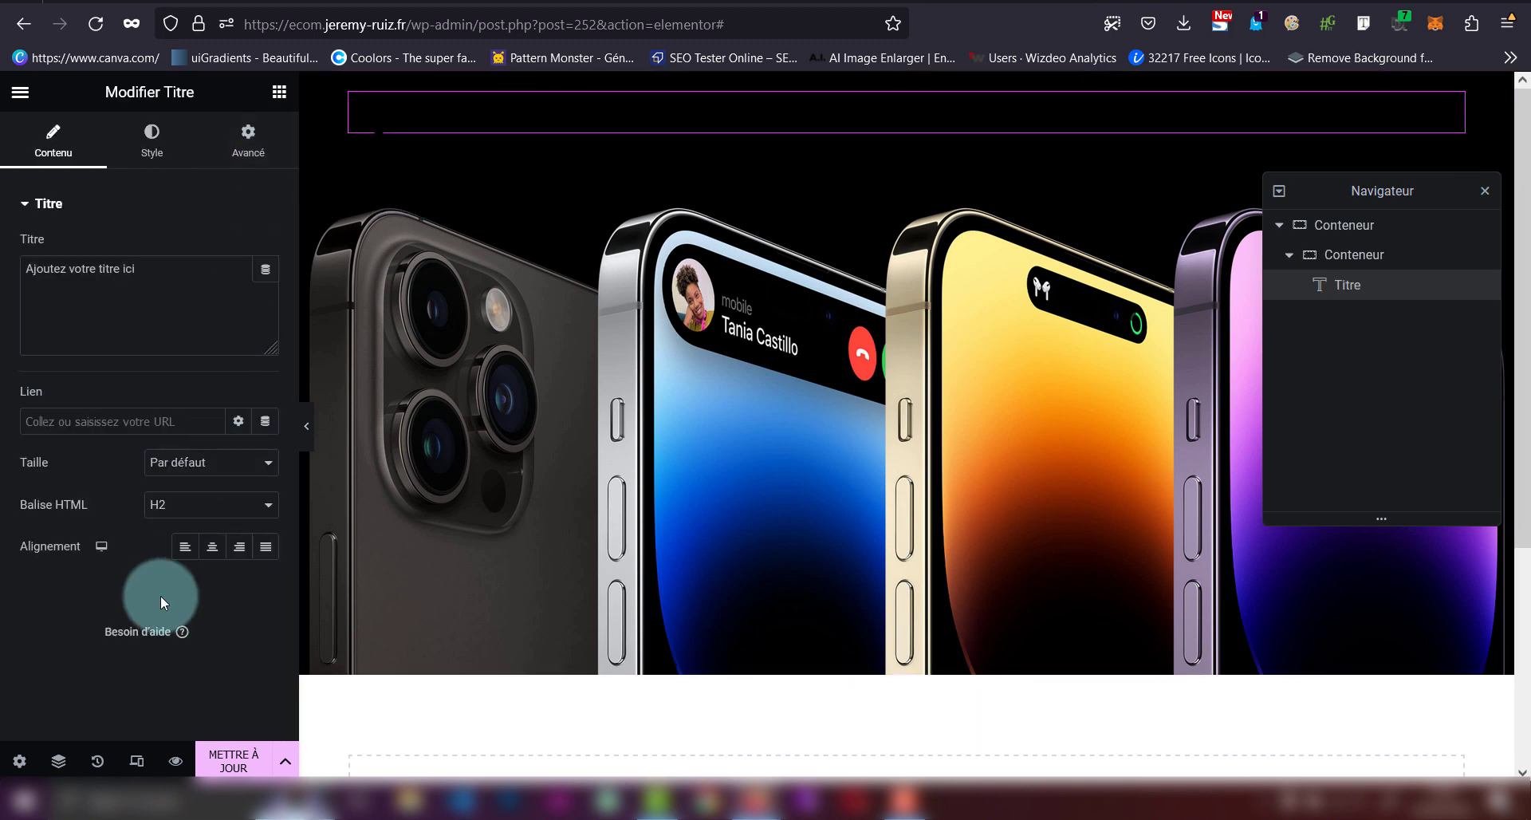
left_click(181, 510)
left_click(158, 534)
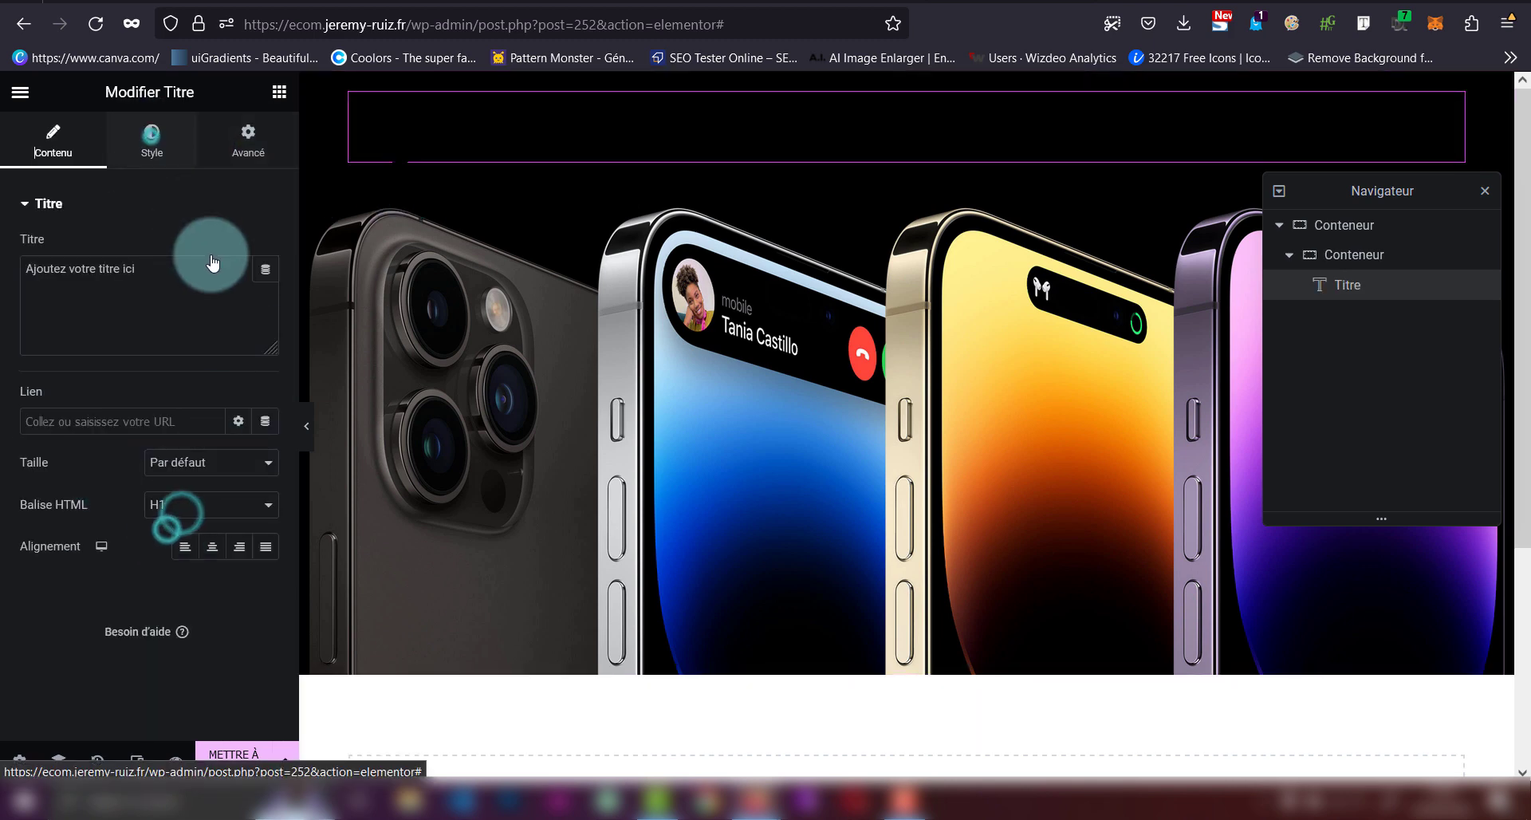
- Apply the white global colour to the heading's text and centre it
left_click(152, 140)
left_click(239, 249)
left_click(120, 523)
left_click(55, 139)
left_click(212, 547)
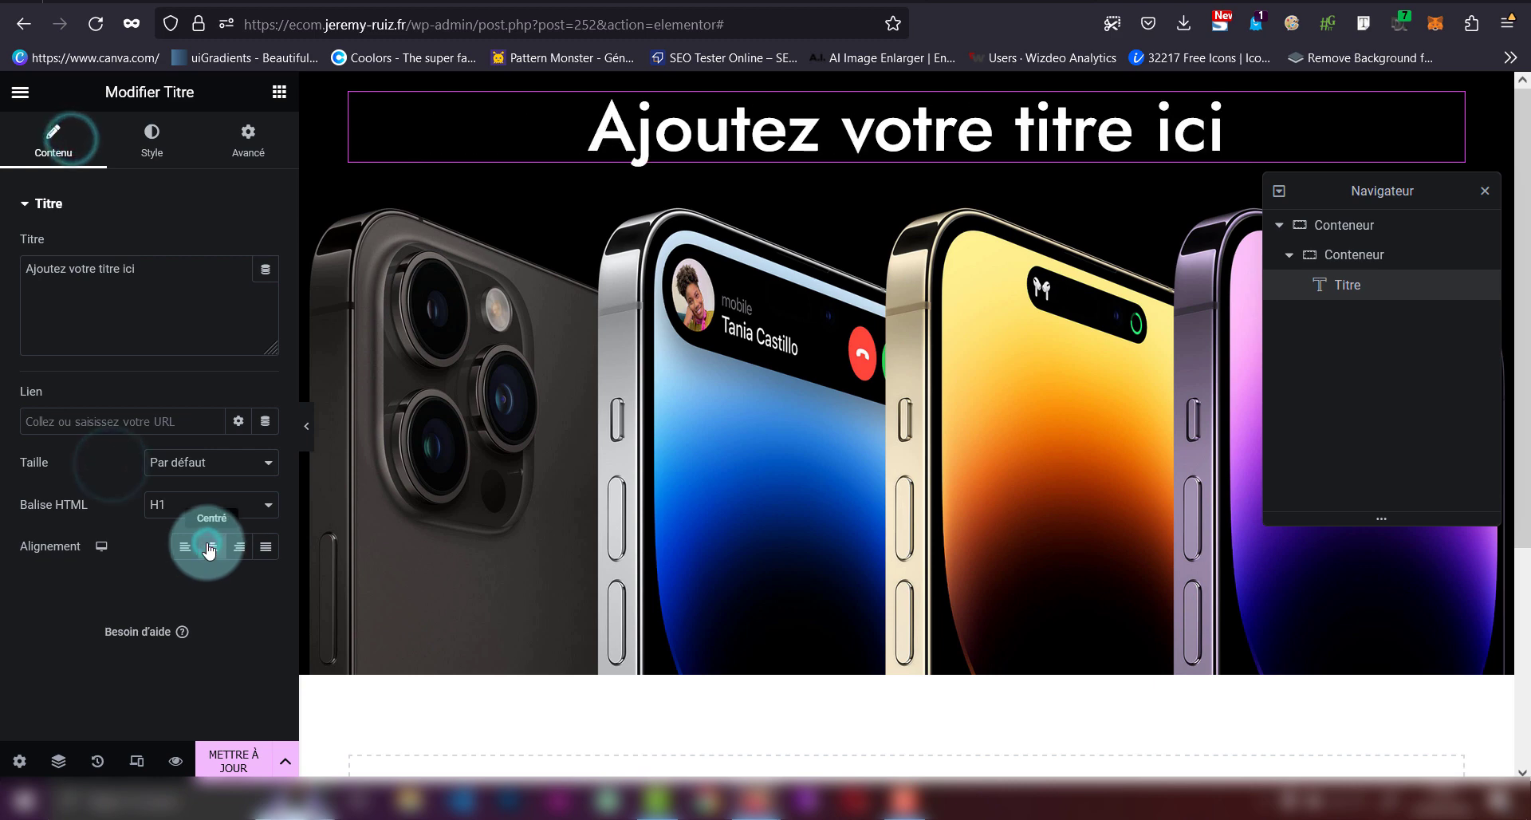
- Replace the heading's placeholder text with "Iphone 14 pro"
left_click(205, 257)
type("Iphon")
triple_click(200, 262)
type("Iphone 14 pro")
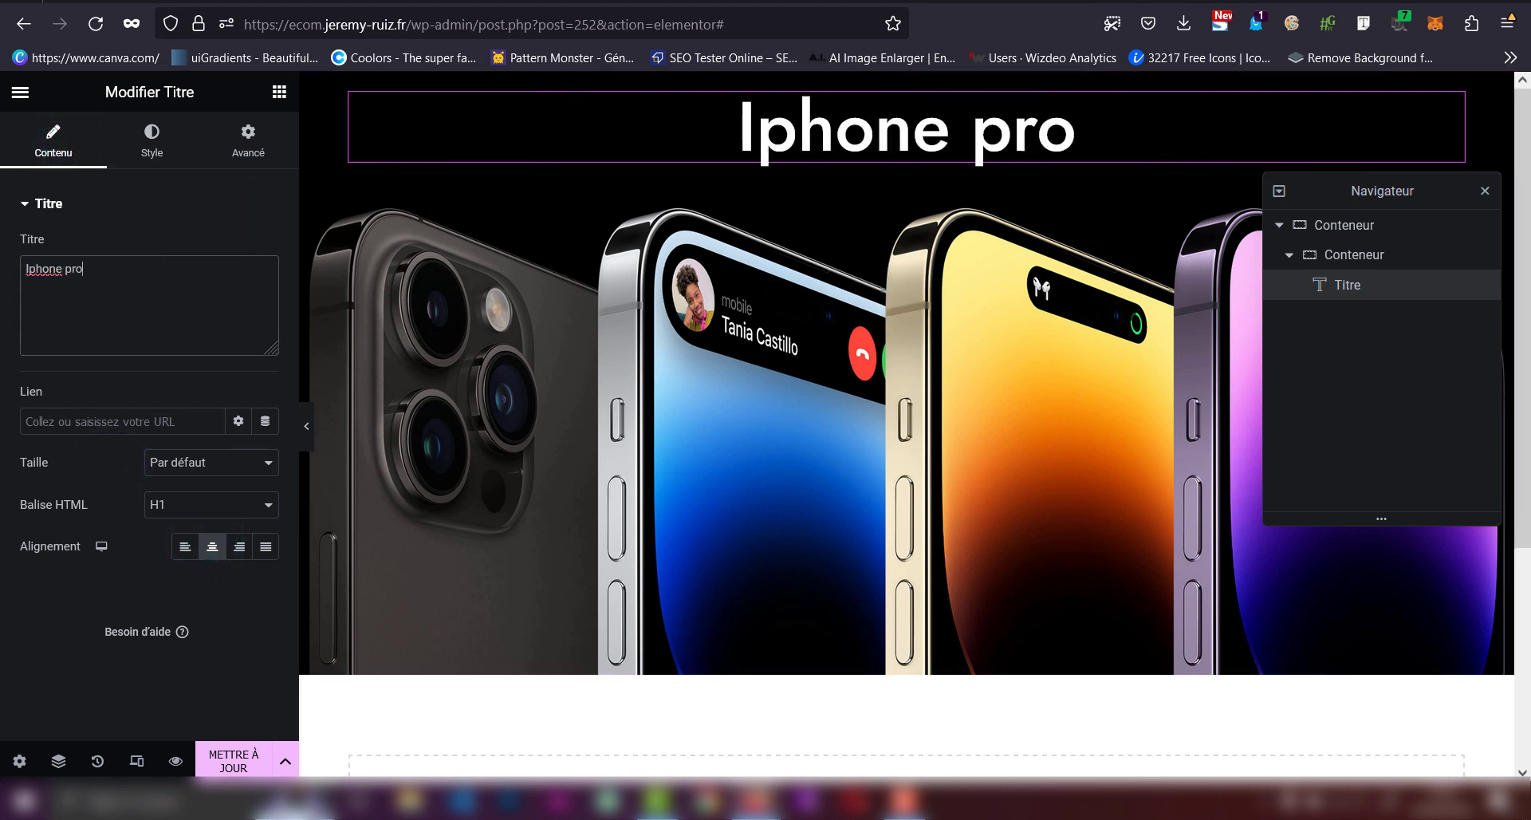
left_click(62, 271)
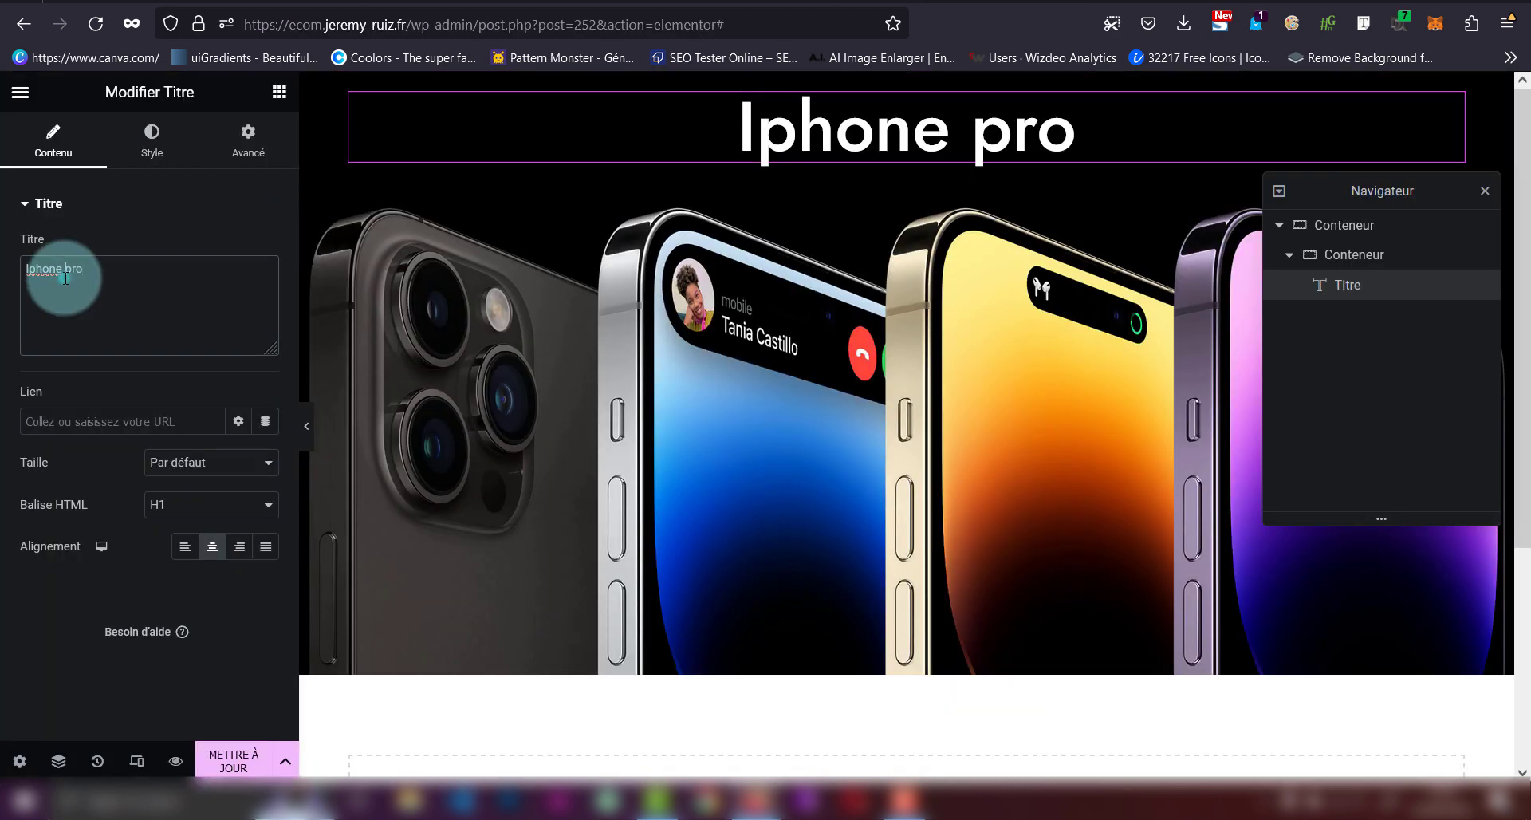
type("14")
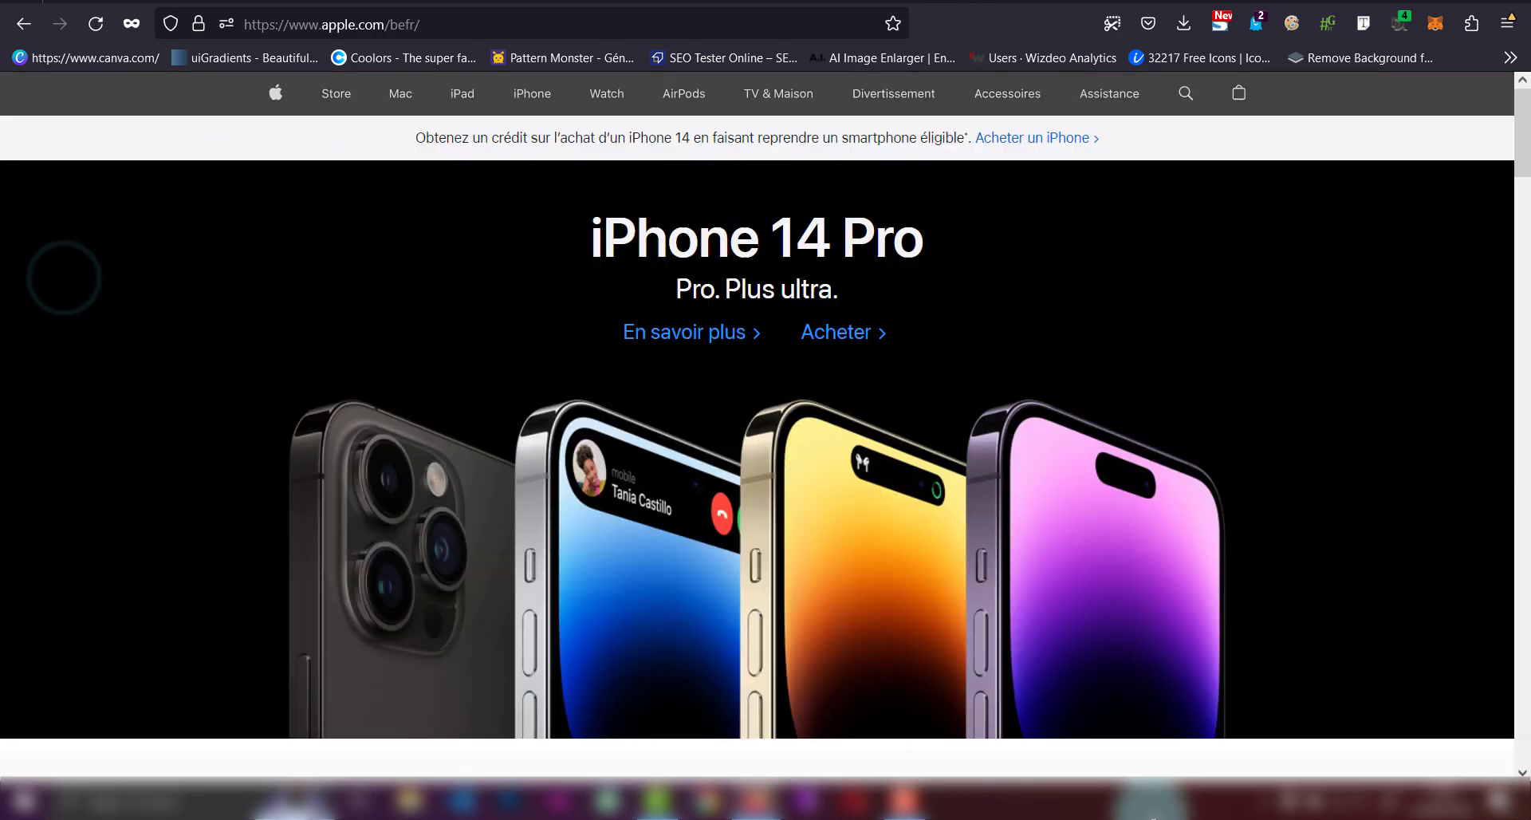
- Duplicate the "Iphone 14 pro" heading inside the nested container and select the copy
left_click(1348, 283)
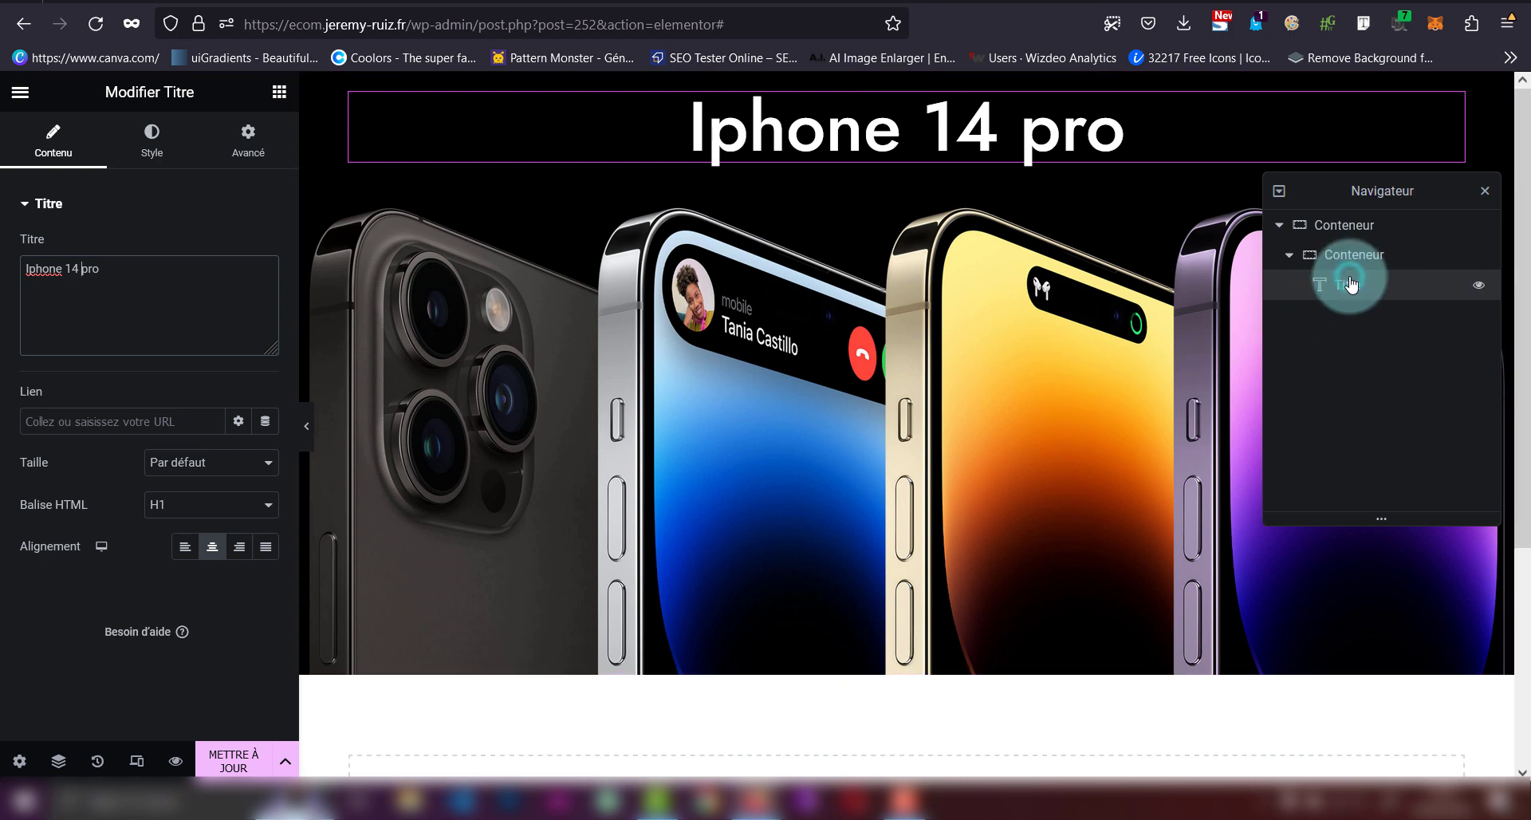
key("ctrl+d")
left_click(1368, 318)
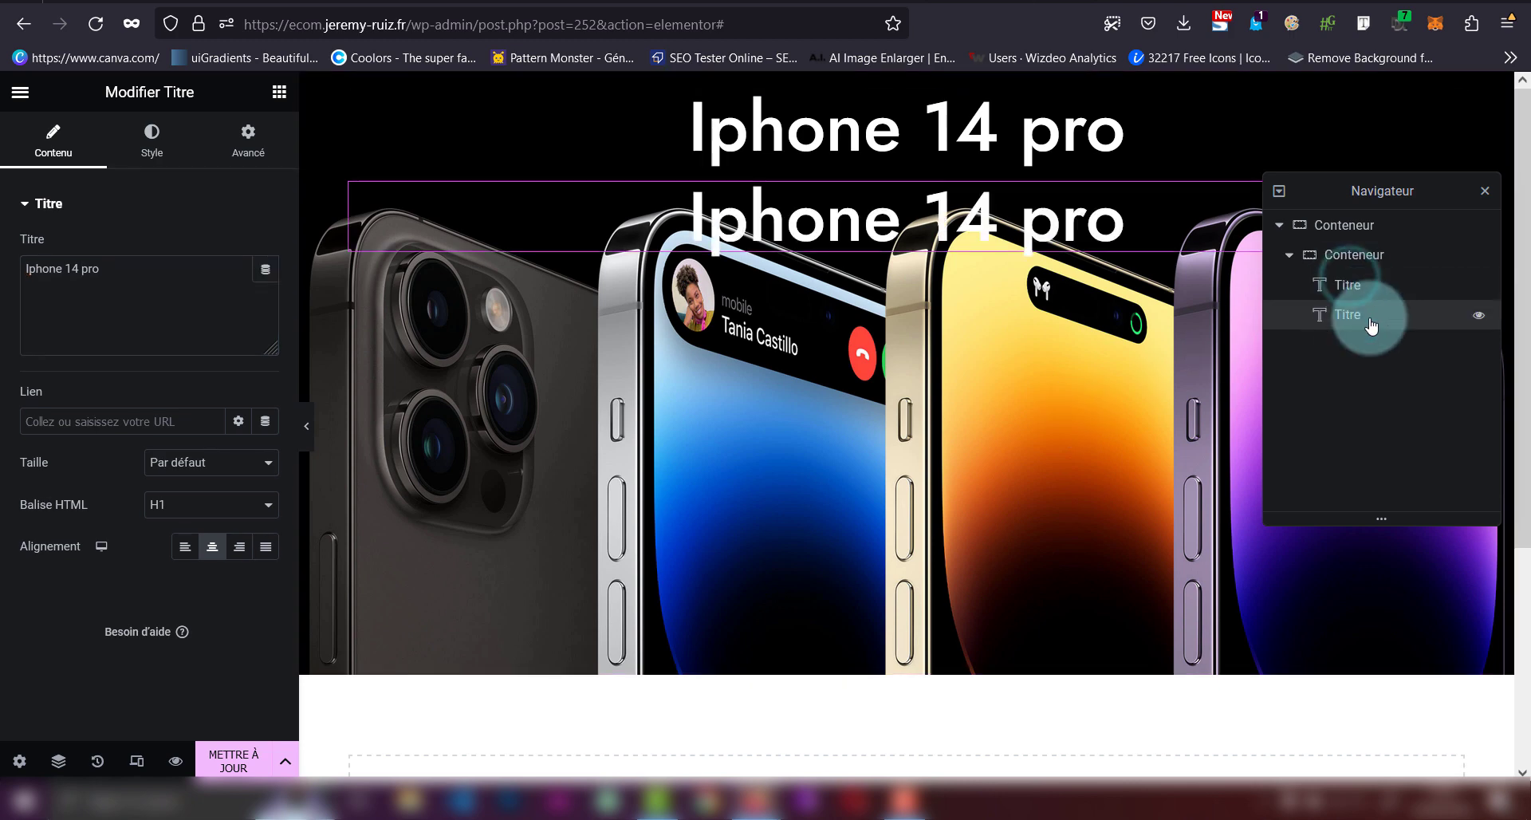
right_click(1370, 323)
- Replace the duplicated heading's text with "Pro. Plus ultra."
left_click(161, 273)
key("BackSpace")
key("BackSpace")
key("BackSpace")
key("BackSpace")
key("BackSpace")
key("BackSpace")
key("BackSpace")
key("BackSpace")
key("BackSpace")
key("BackSpace")
key("BackSpace")
key("BackSpace")
key("BackSpace")
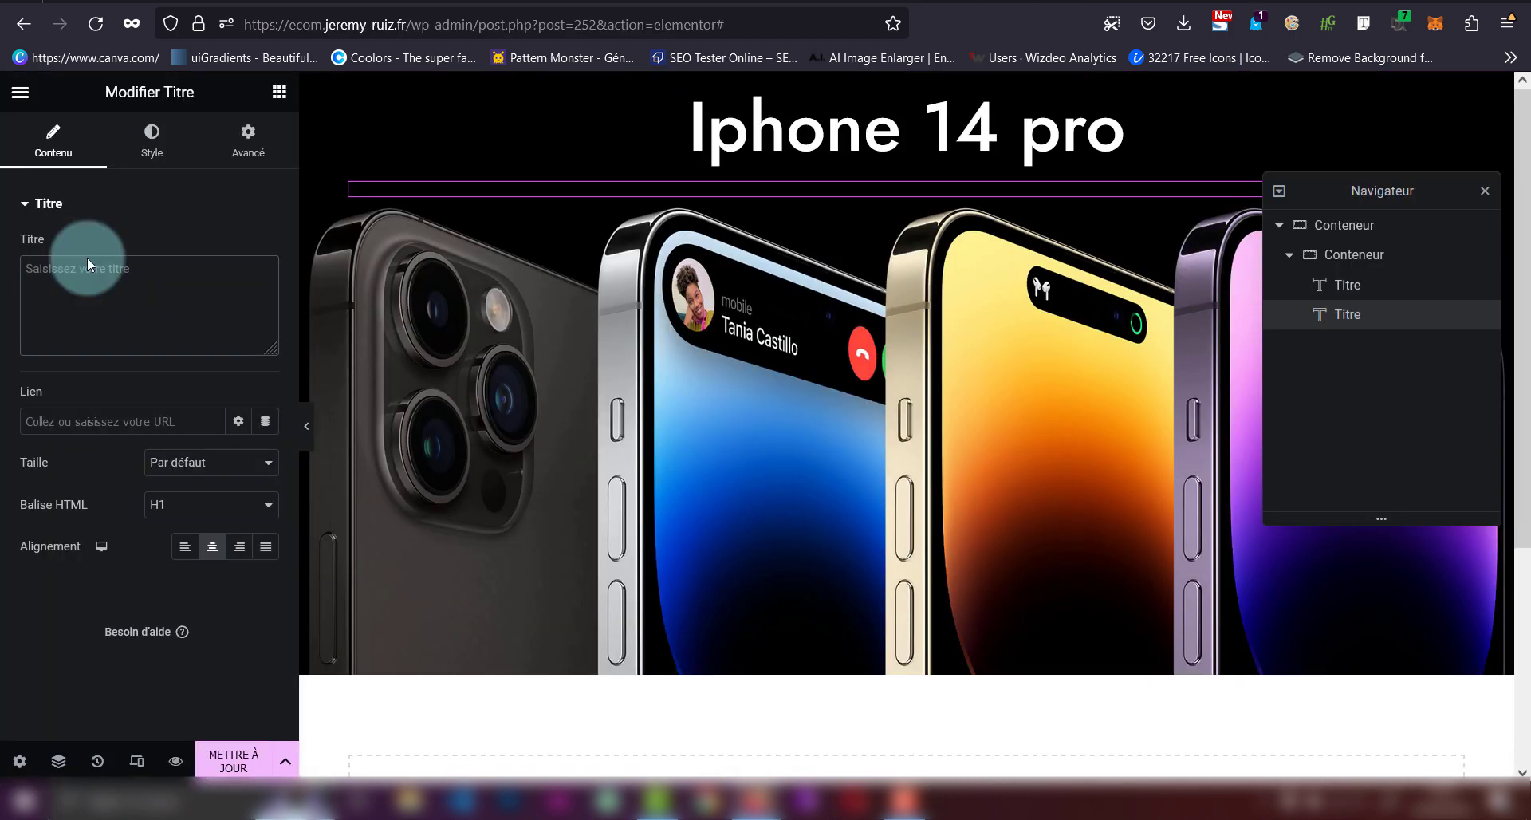
type("Pro. Plus ultra.")
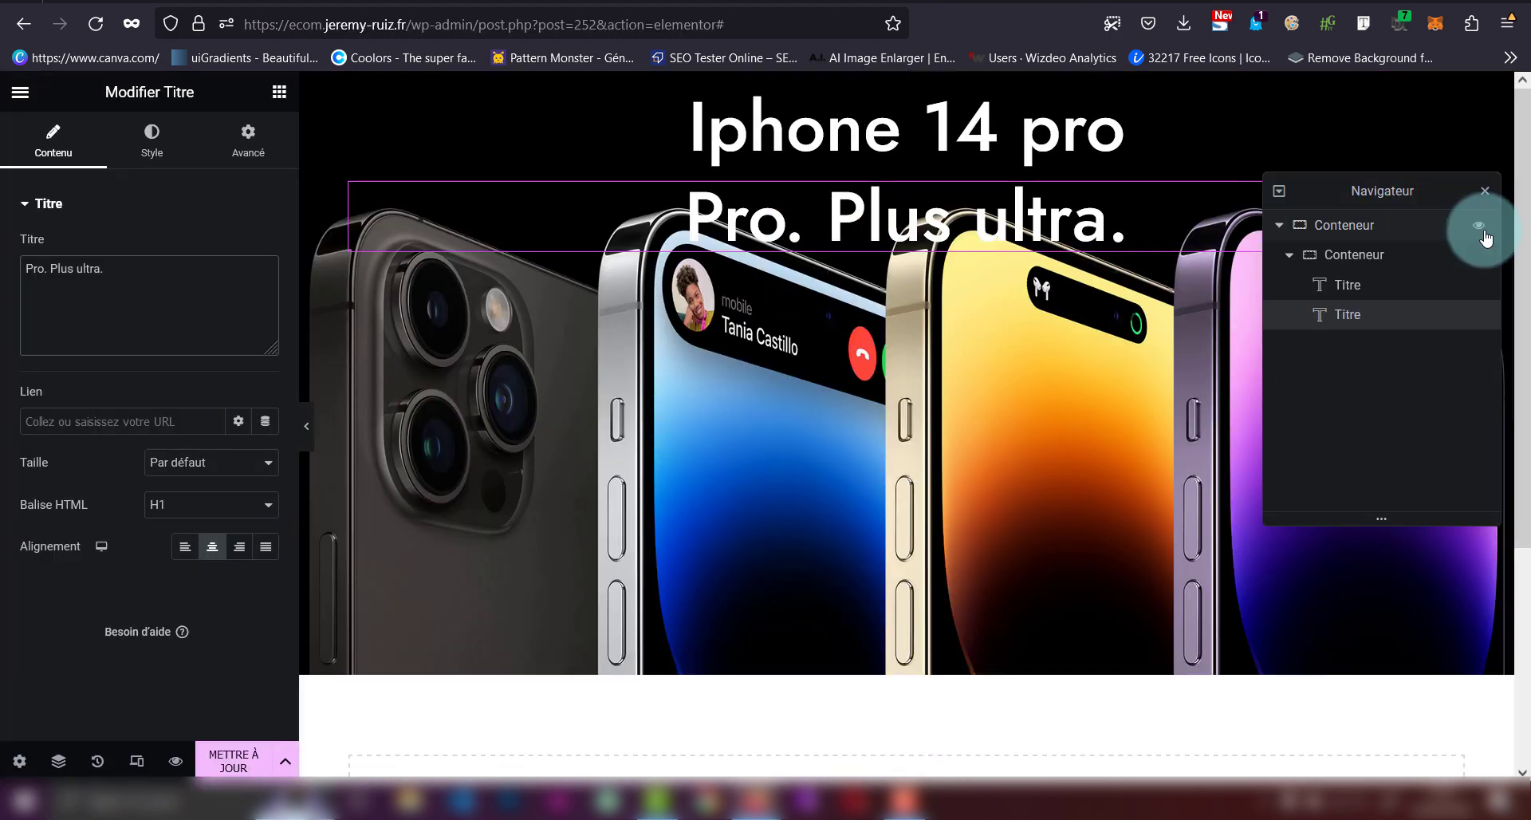
- Set the outer container's minimum height to 95 vh
left_click(1406, 224)
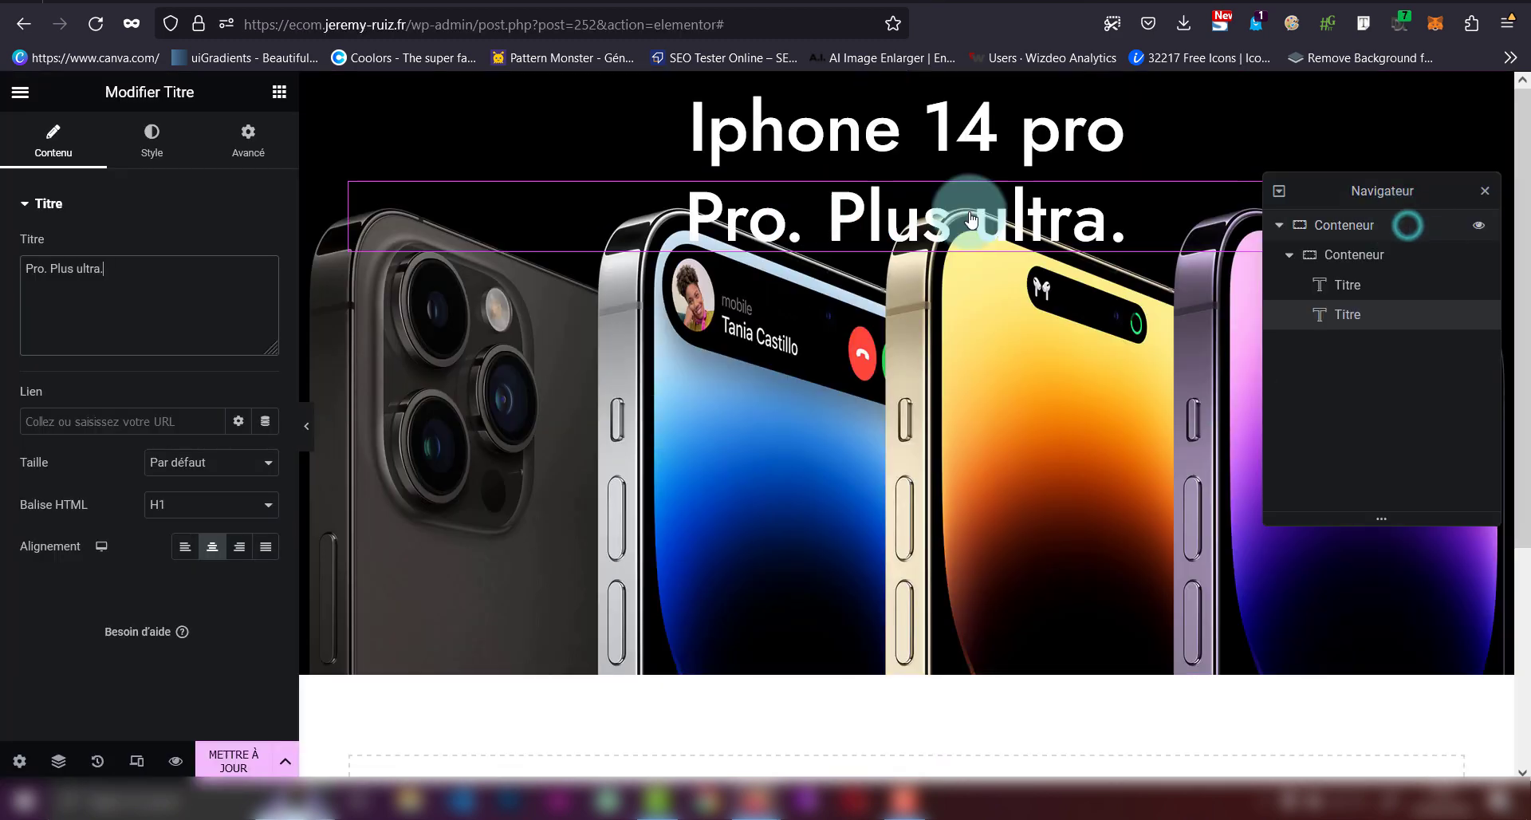
left_click(61, 139)
left_click(232, 372)
type("95")
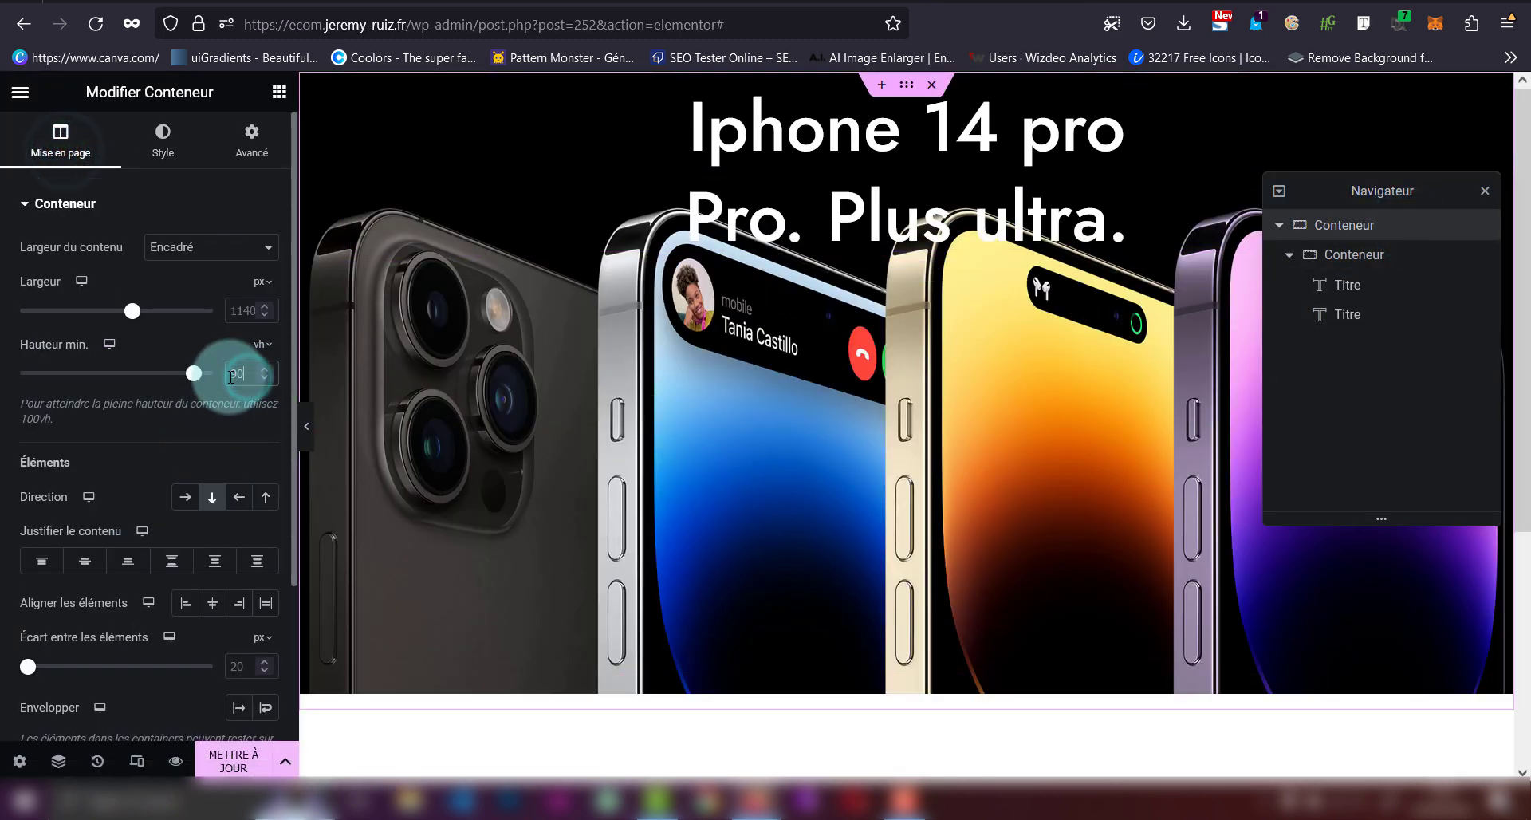
- Set the "Iphone 14 pro" heading's font size to 55 px
left_click(1361, 284)
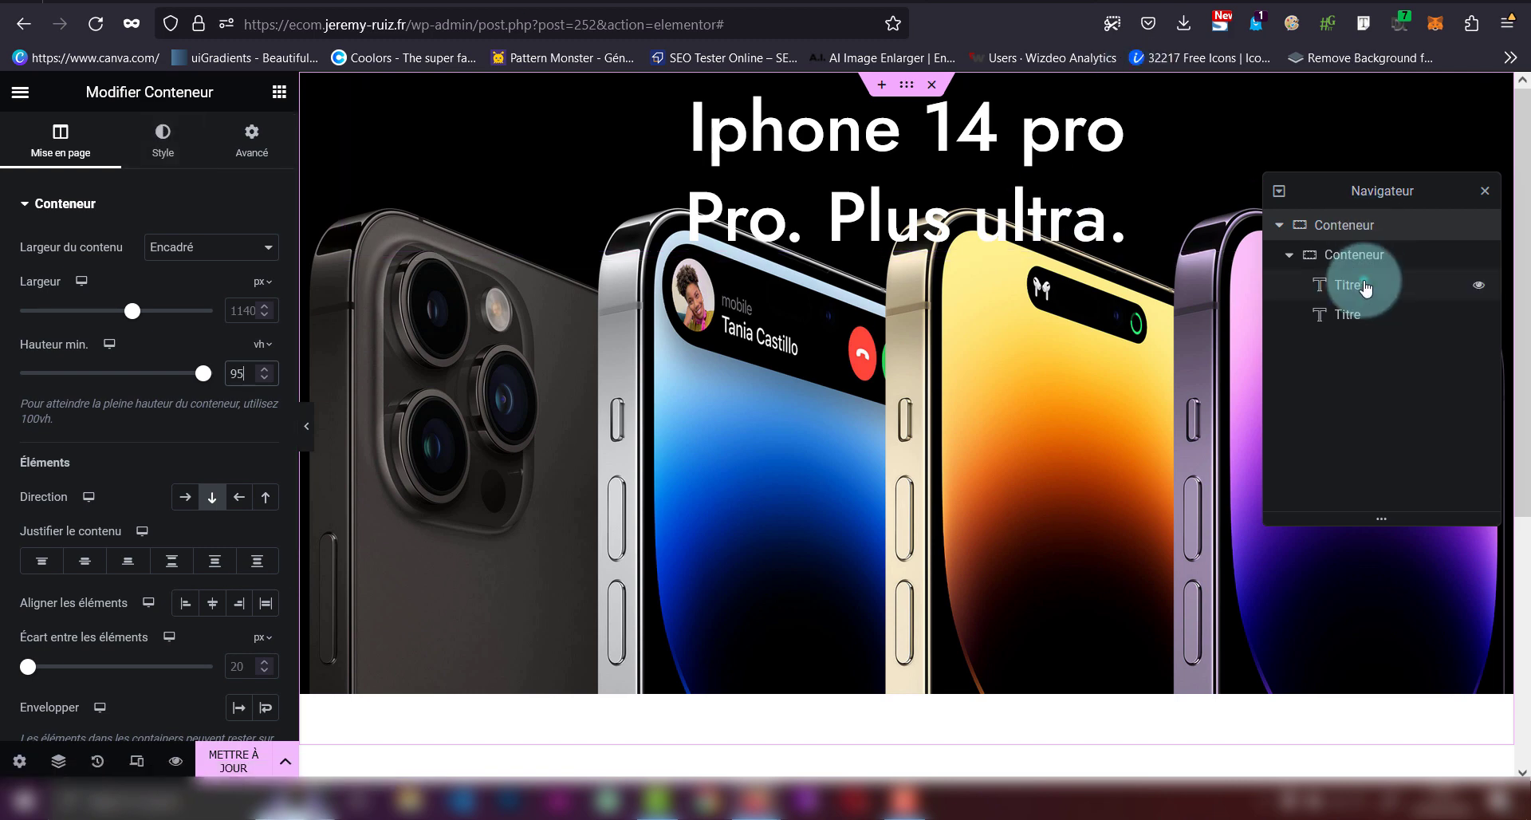
left_click(230, 440)
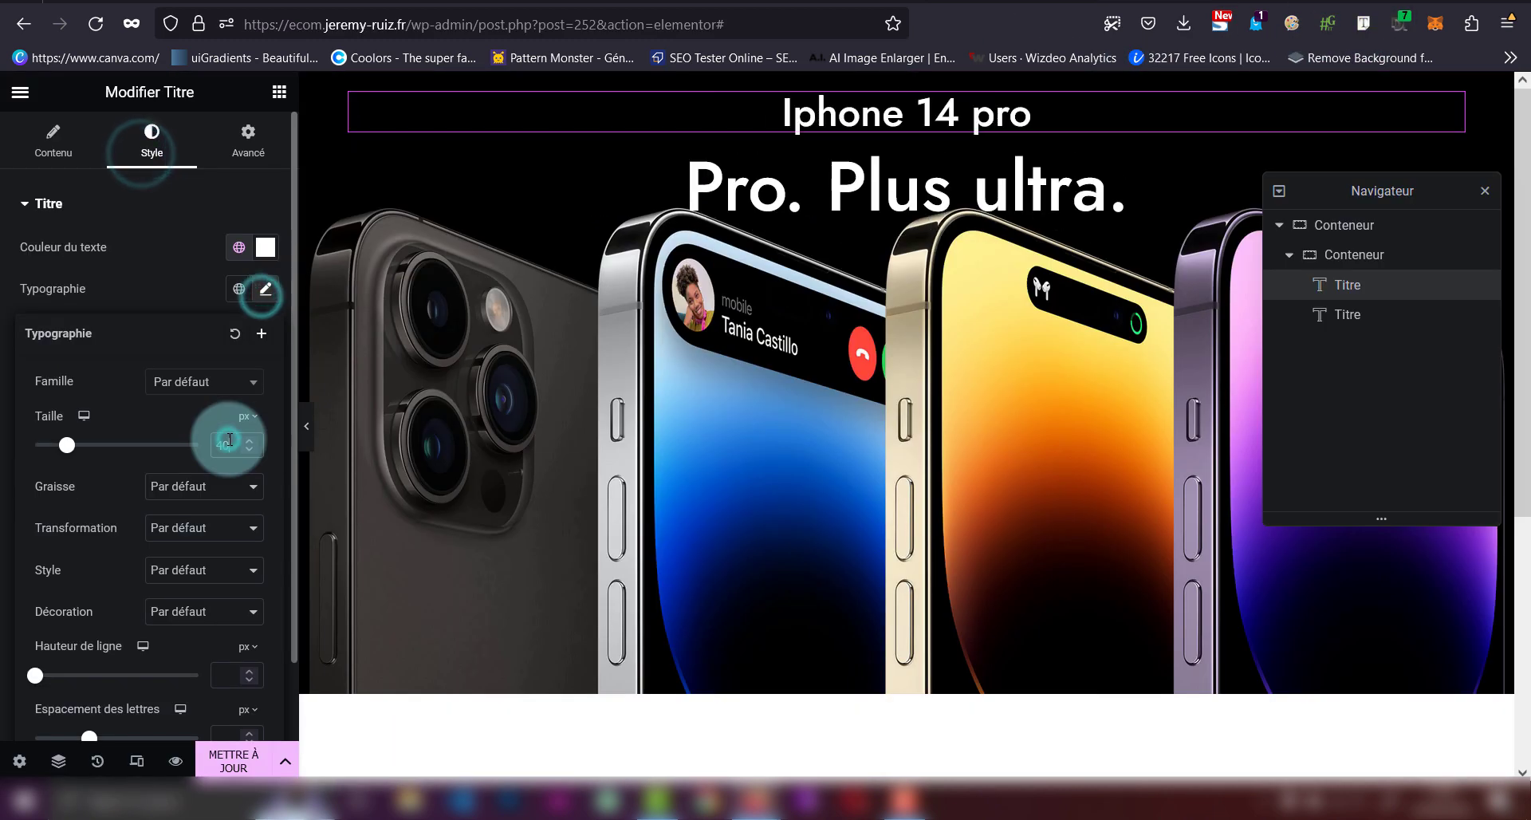
type("55")
- Set the "Pro. Plus ultra." heading's font size to 35 px
left_click(1348, 314)
left_click(152, 139)
left_click(265, 289)
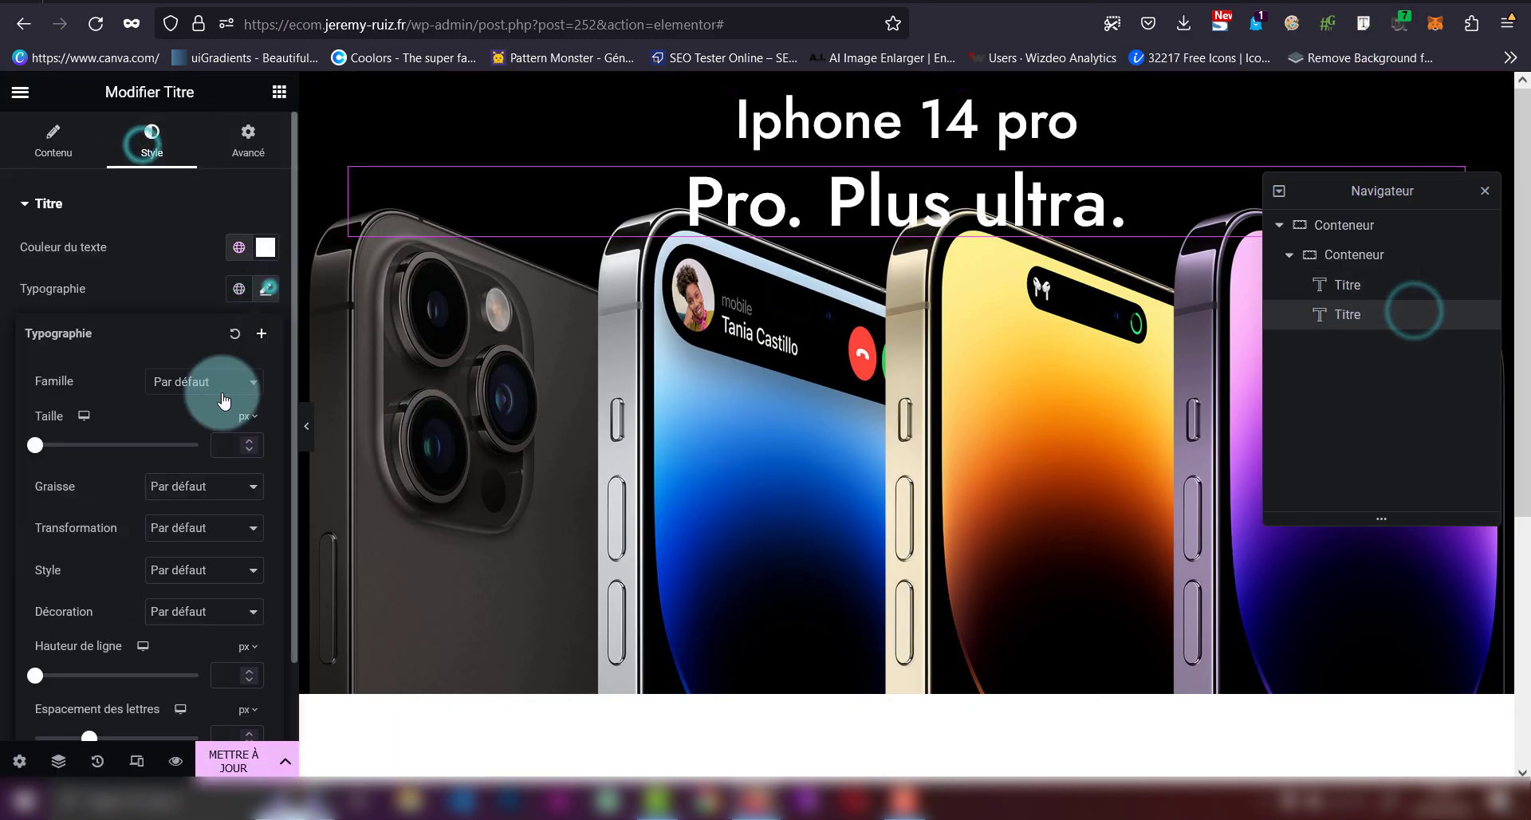
left_click(220, 443)
type("35")
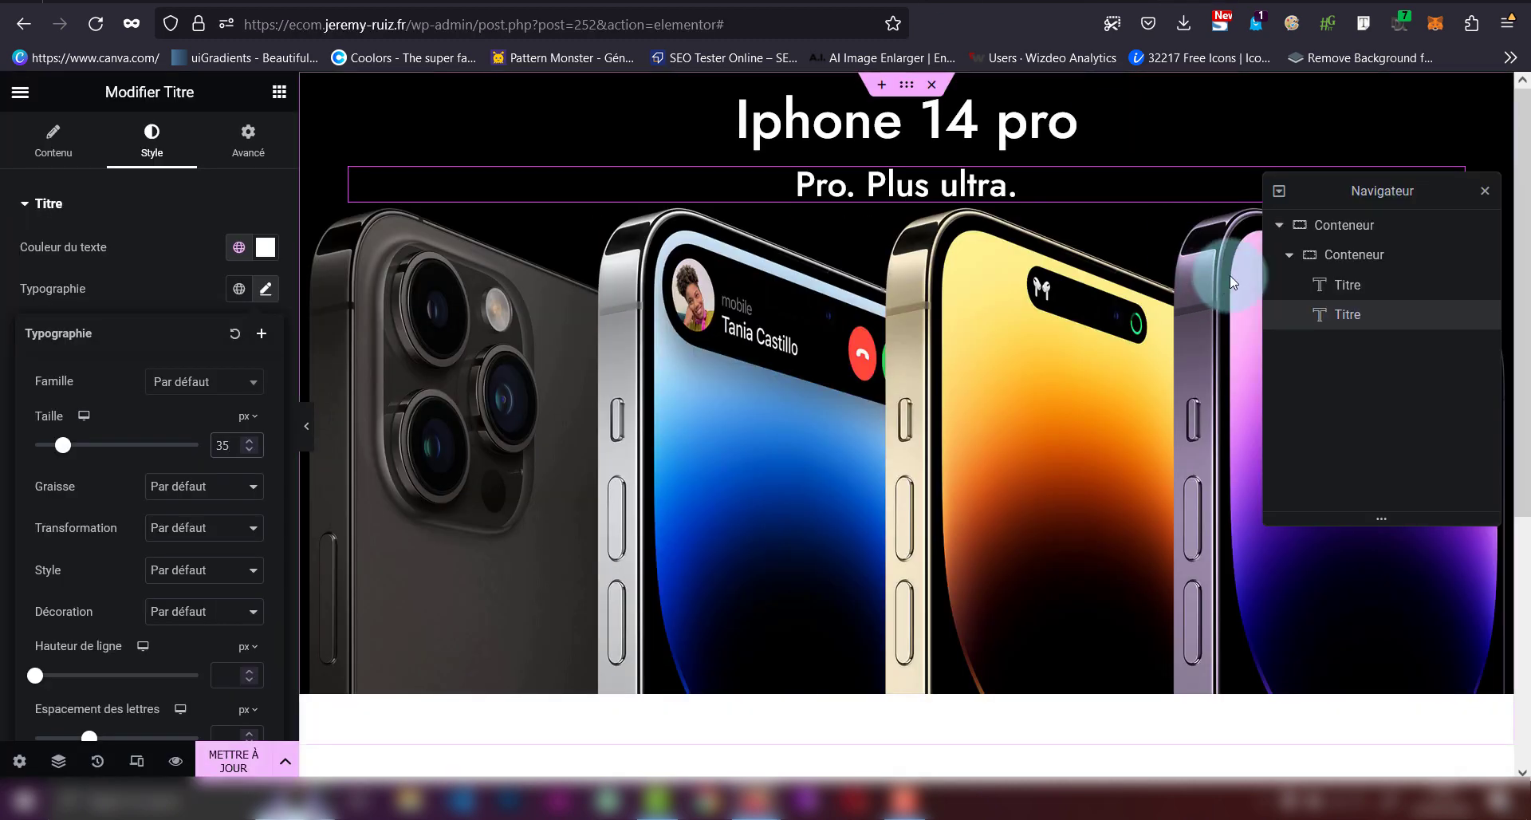
- Duplicate the nested container holding the two headings and select the copy
left_click(1285, 265)
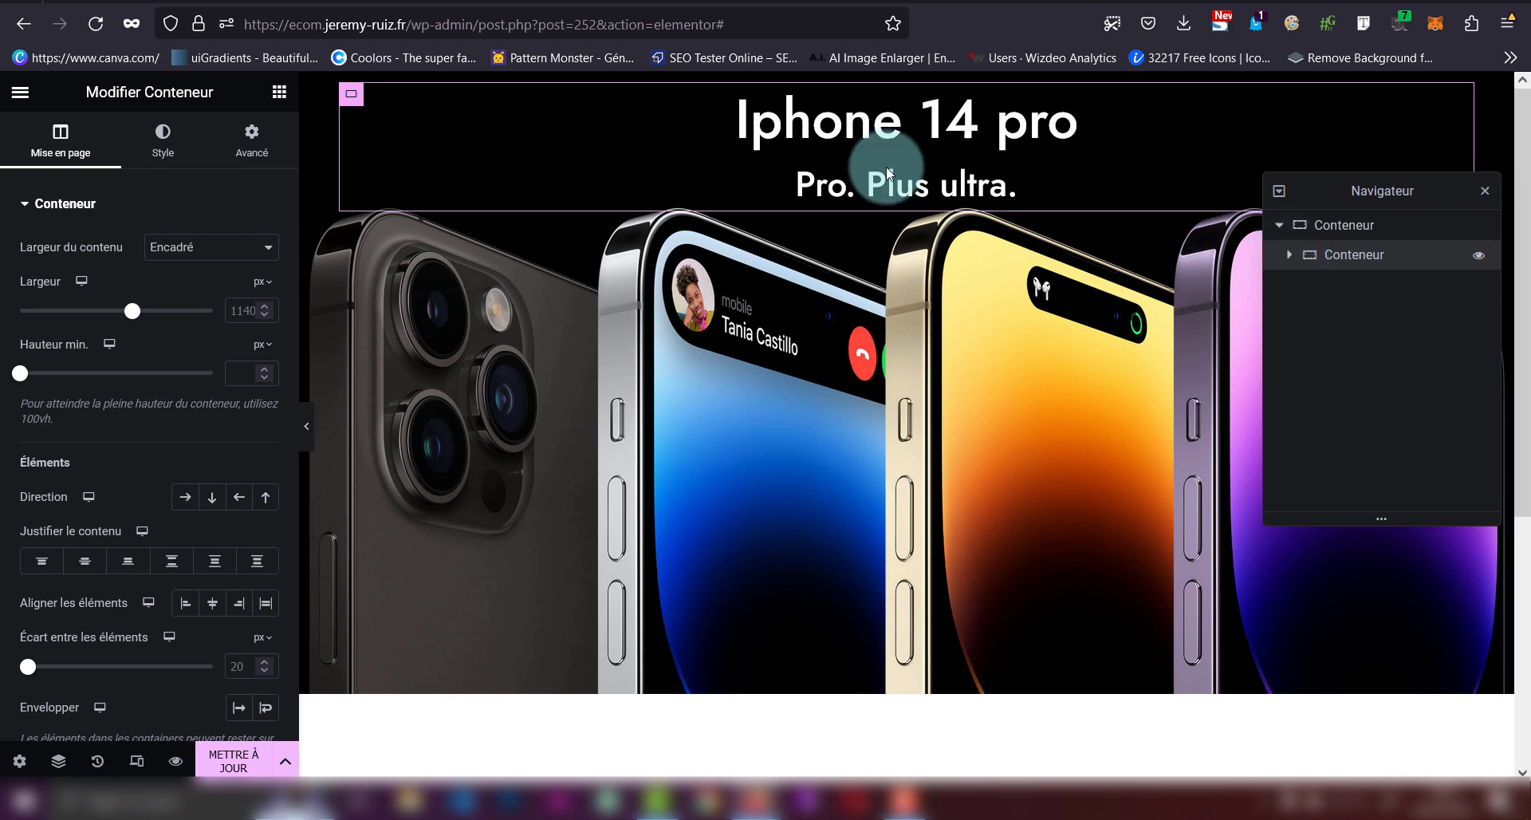
key("ctrl+d")
left_click(1396, 297)
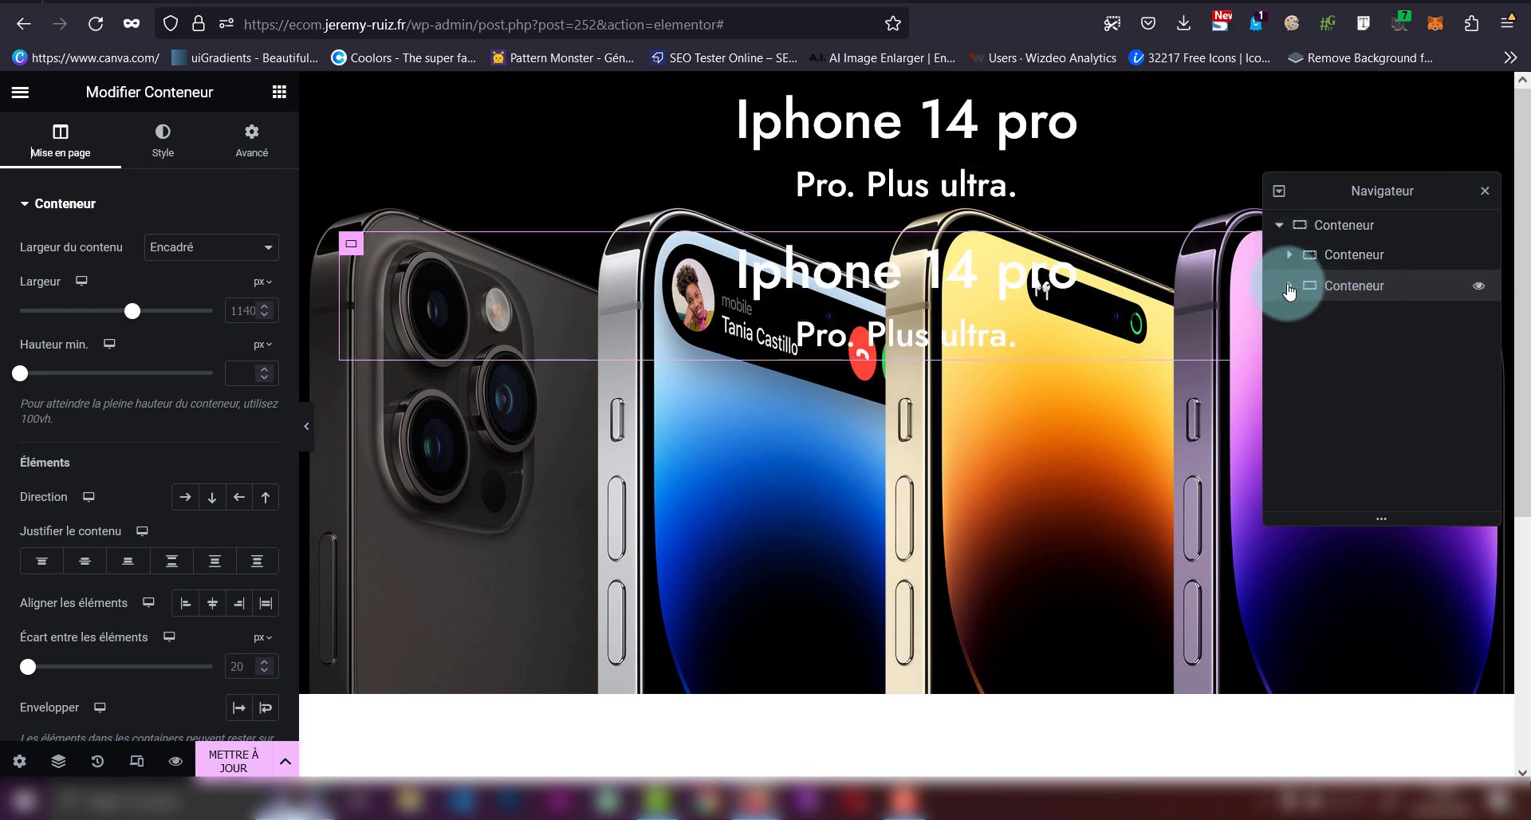
- Delete both headings from the duplicated nested container, leaving it empty
left_click(1348, 323)
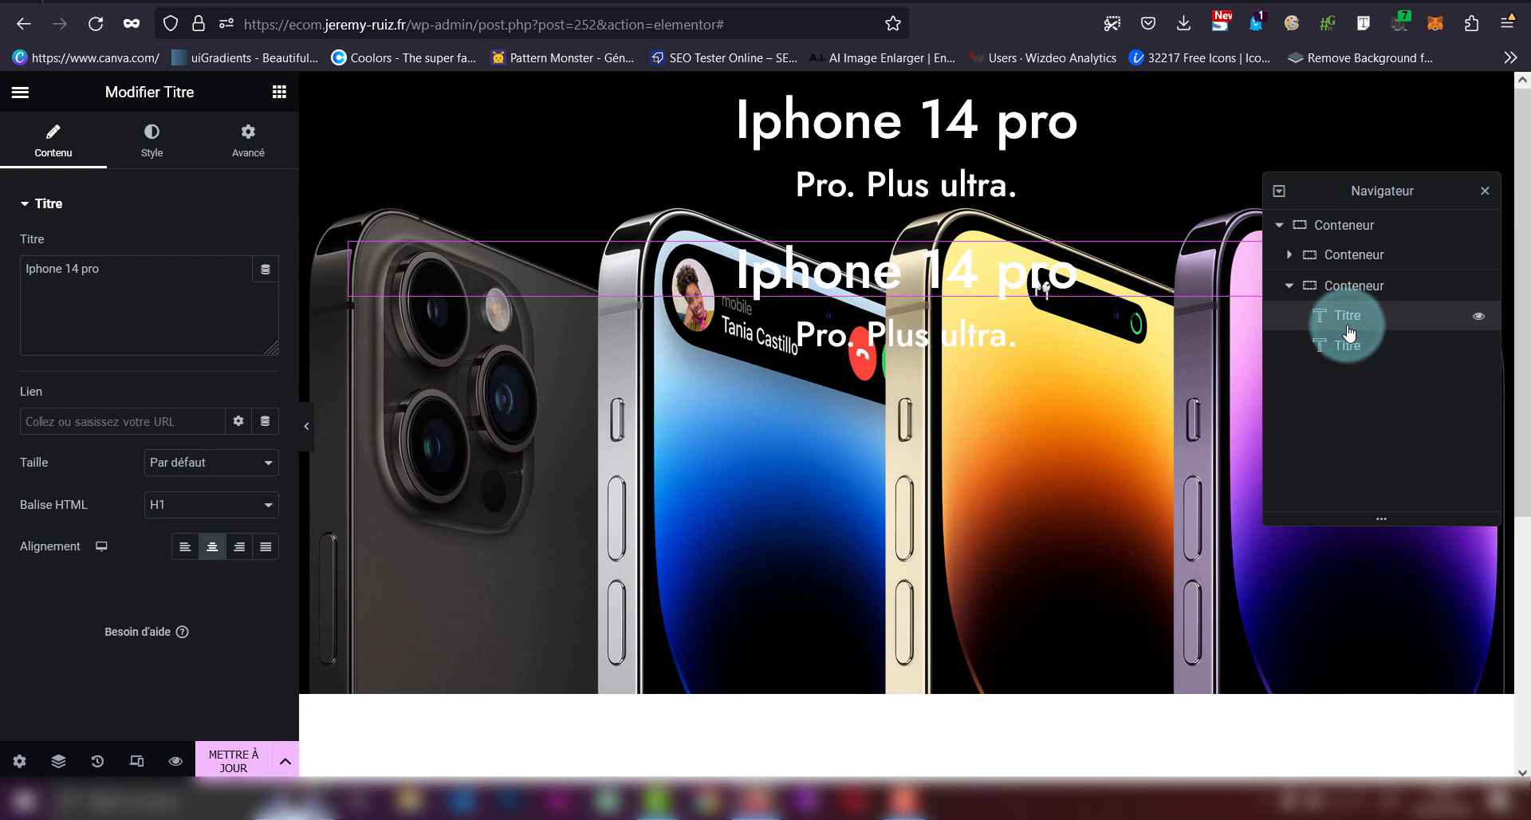
key("Delete")
left_click(1348, 328)
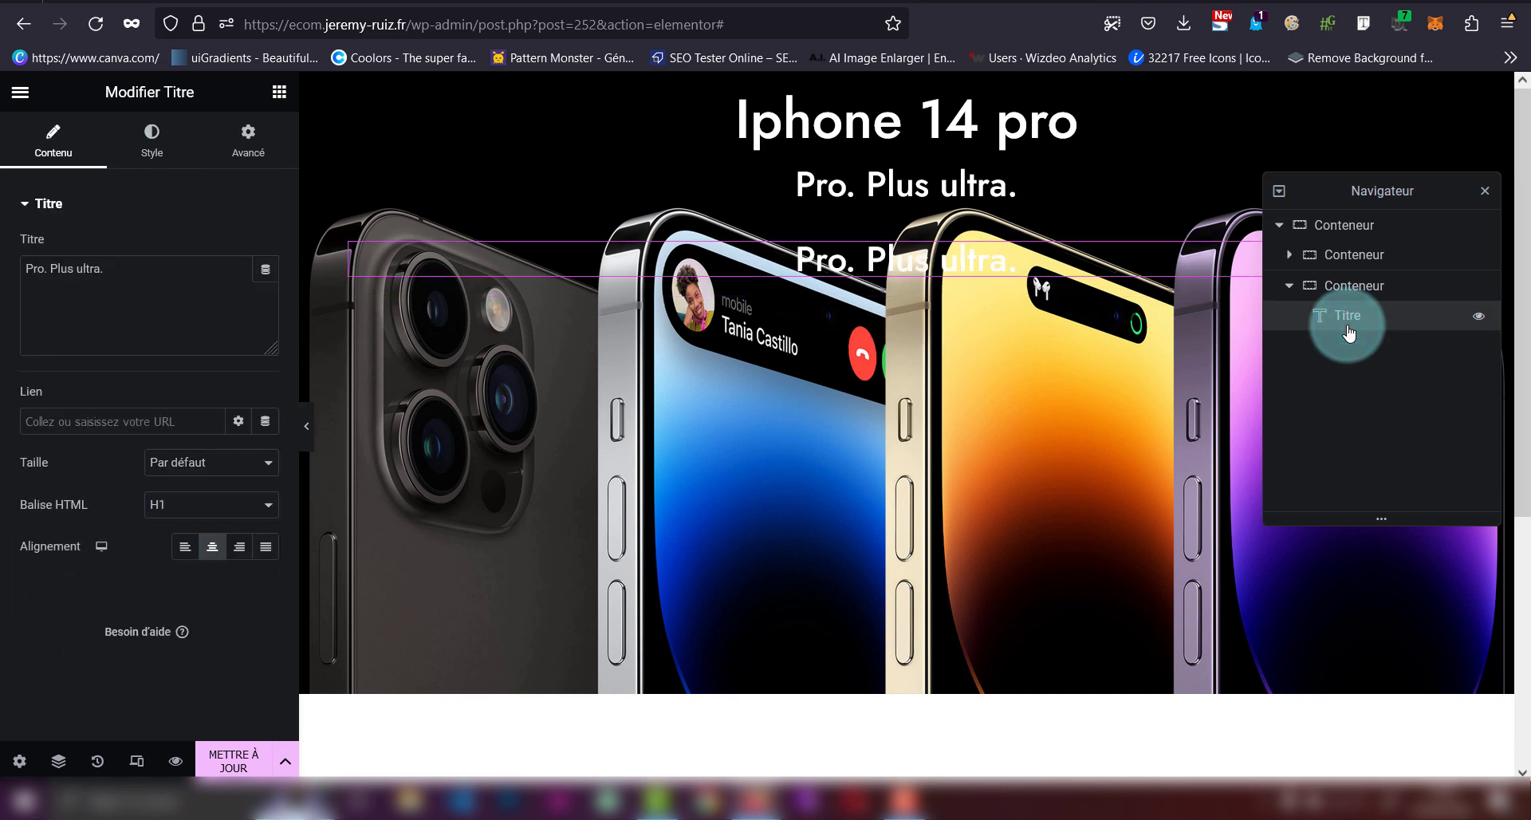
key("Delete")
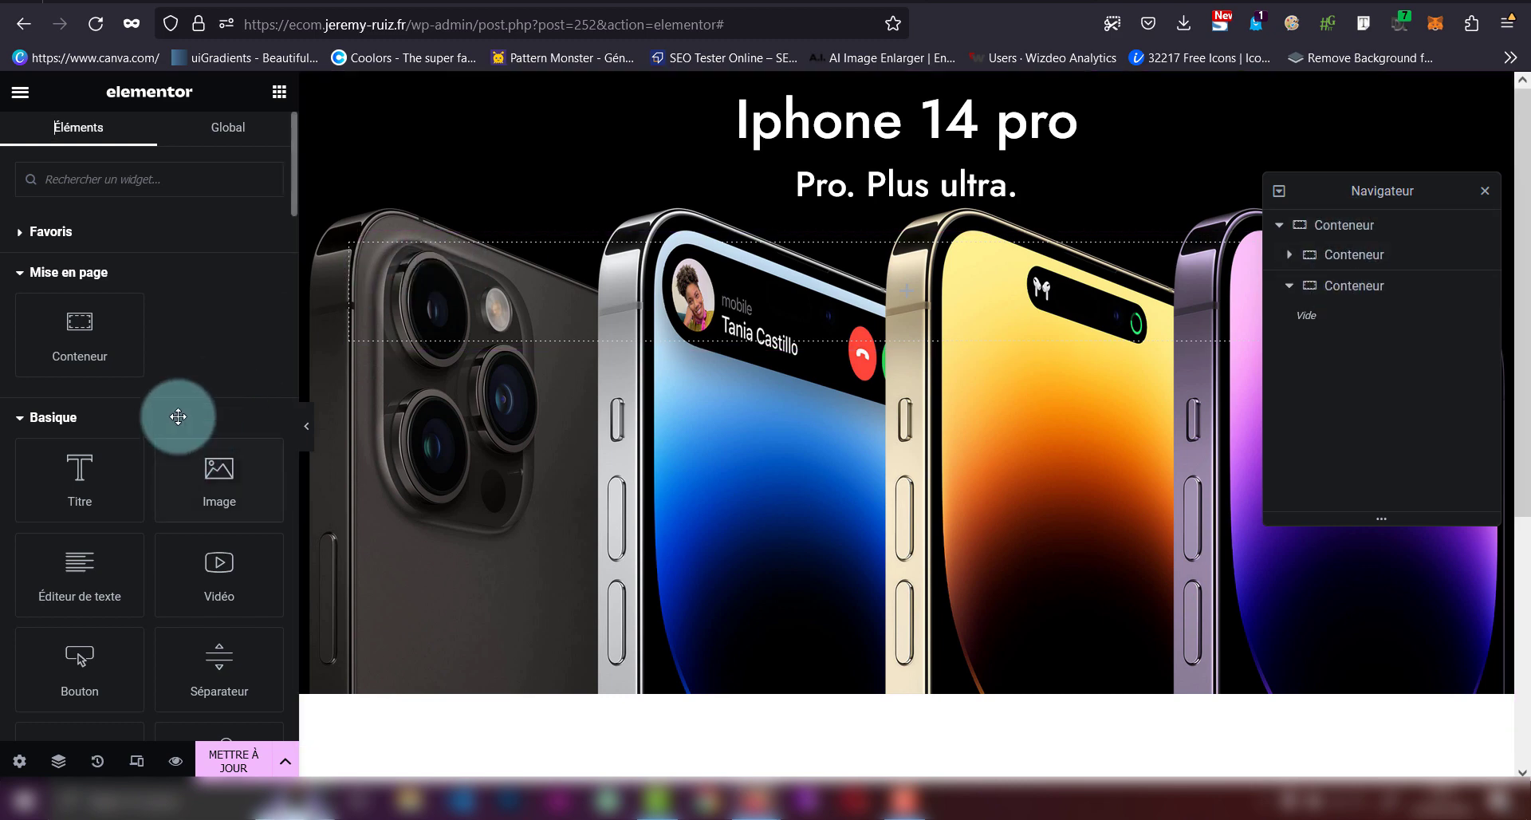
- Add a Bouton widget to the empty nested container and set its text to "En savoir plus"
left_click(182, 183)
type("bou")
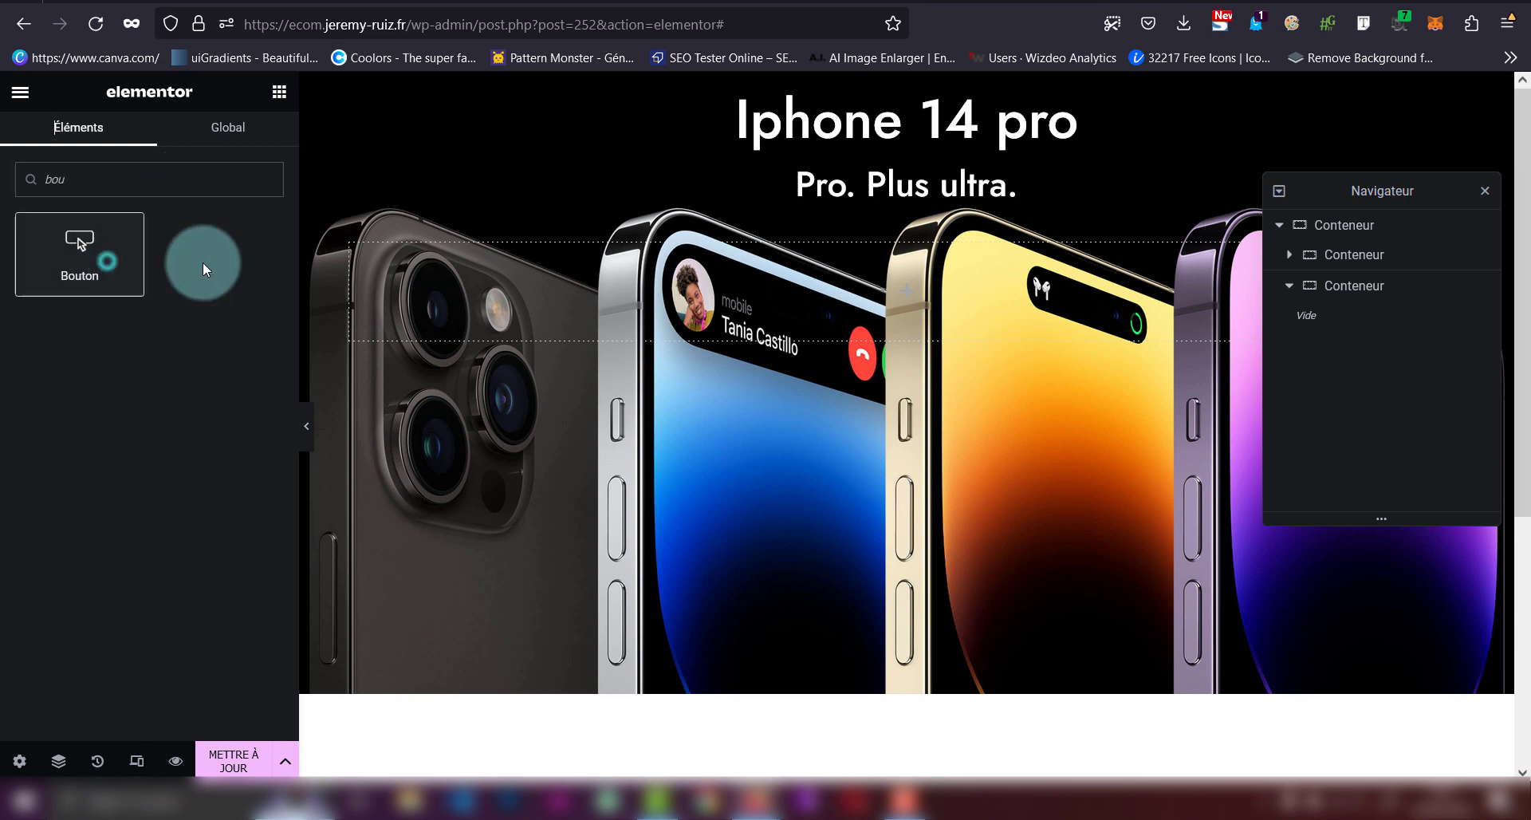
left_click_drag(203, 261, 945, 271)
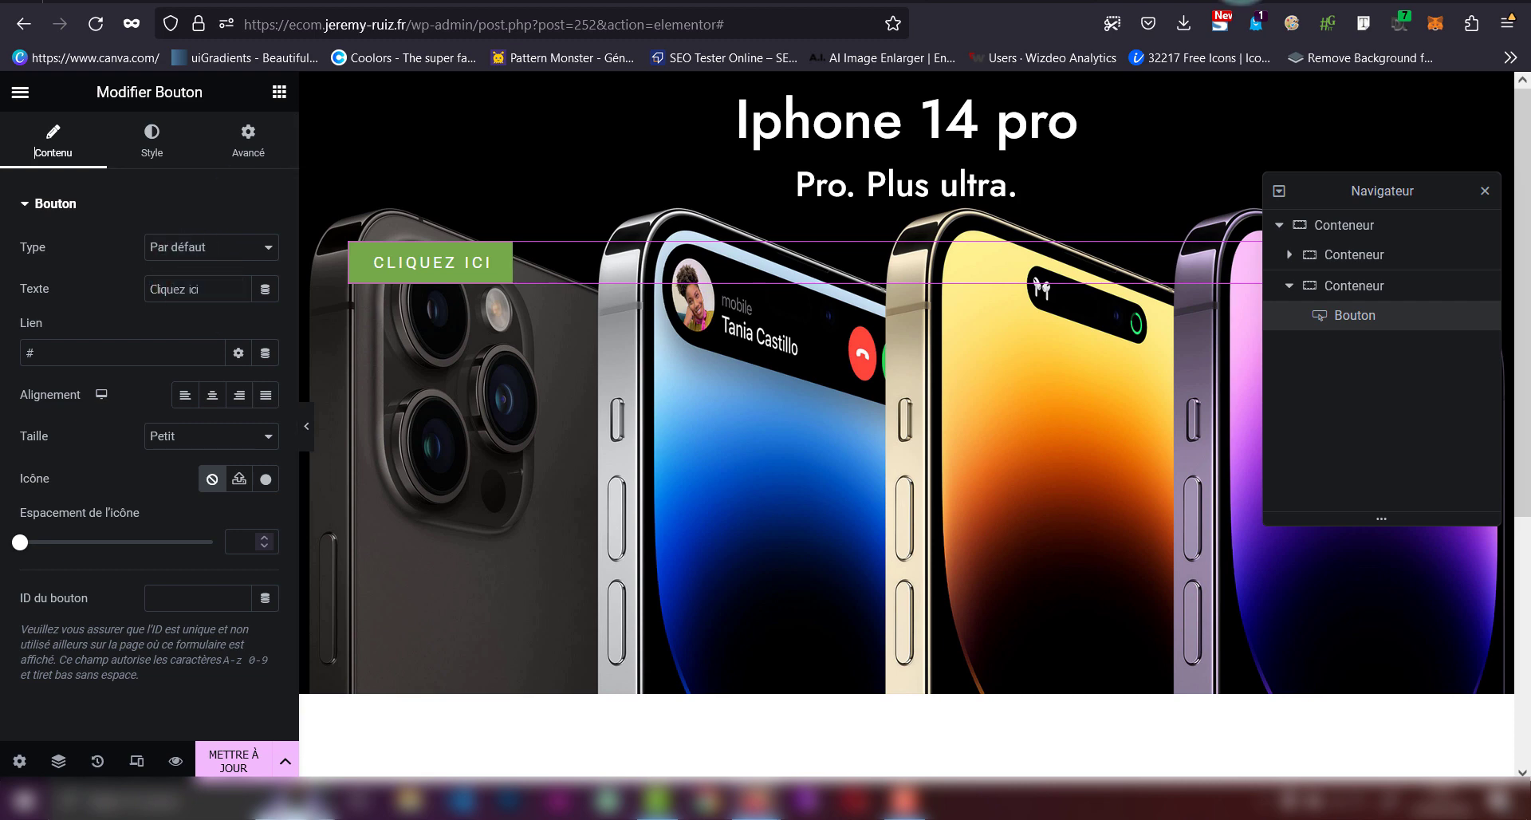
left_click(1240, 4)
left_click(1060, 3)
key("ctrl+a")
type("En savoir plus")
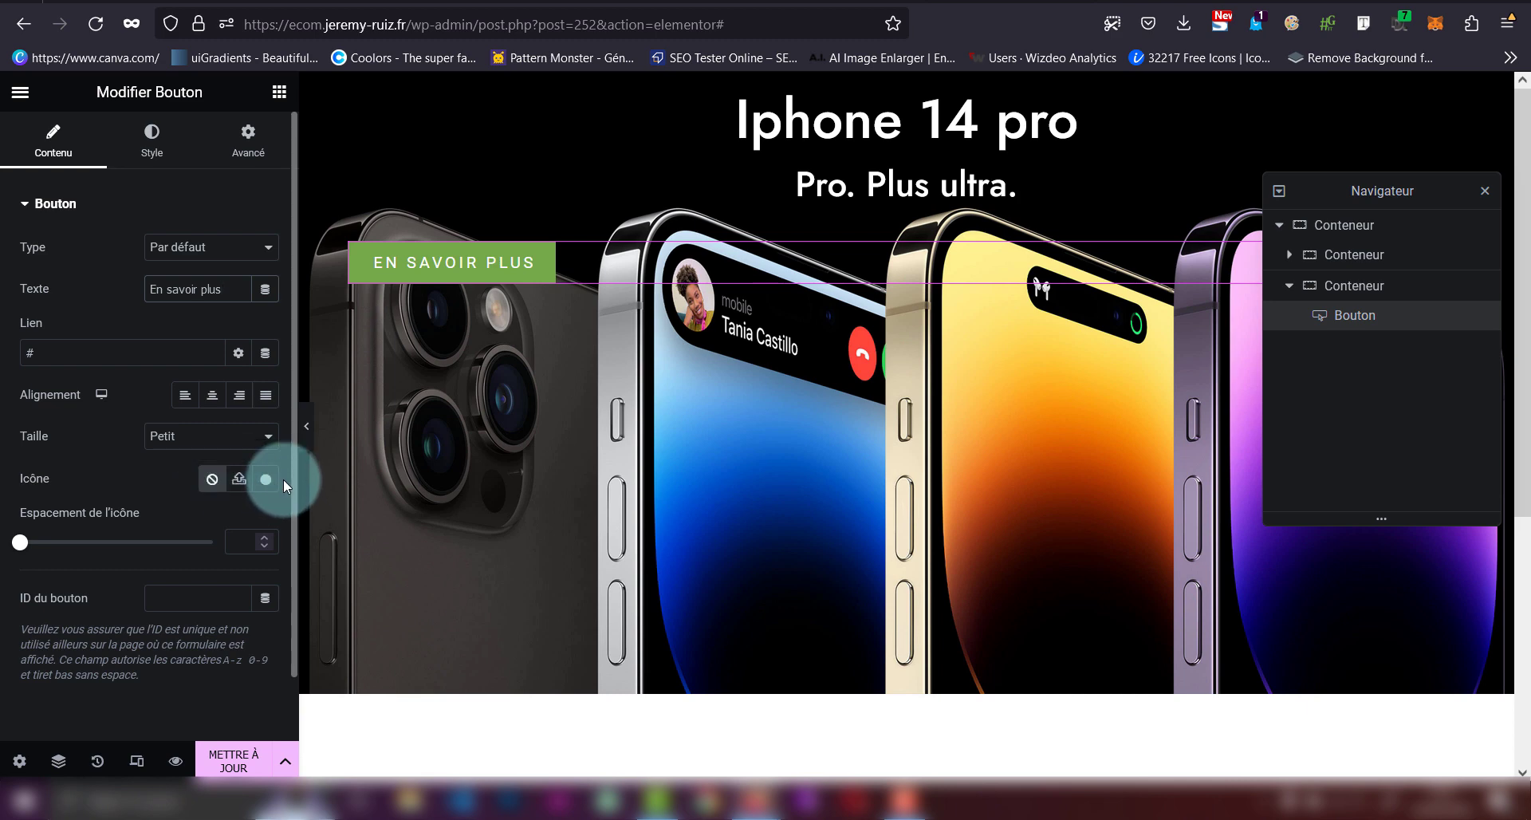
- Give the button the Angle right icon from the icon library and position it after the text (Après)
left_click(266, 484)
left_click(712, 172)
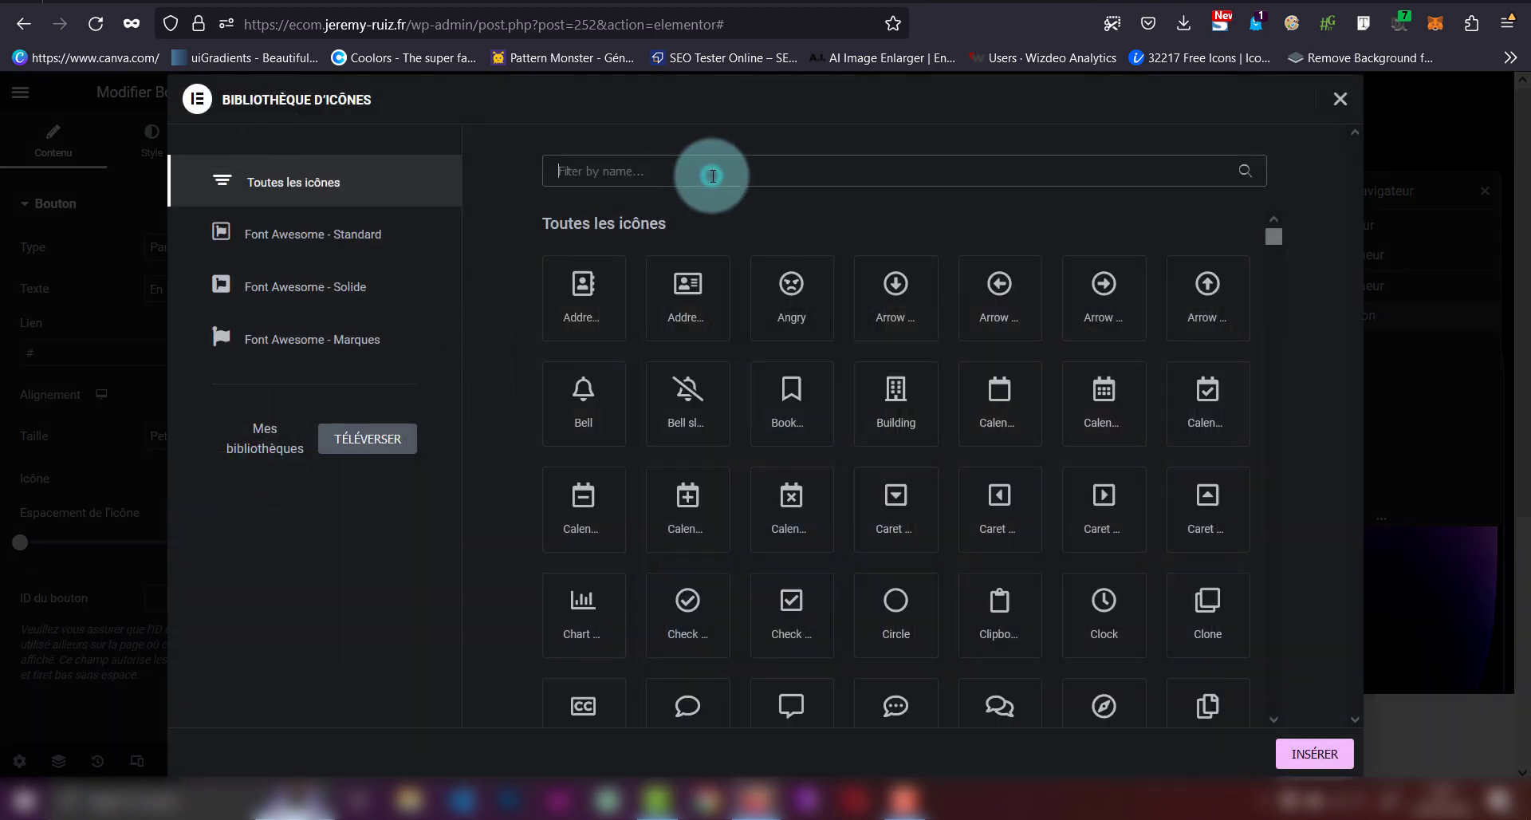
type("angl")
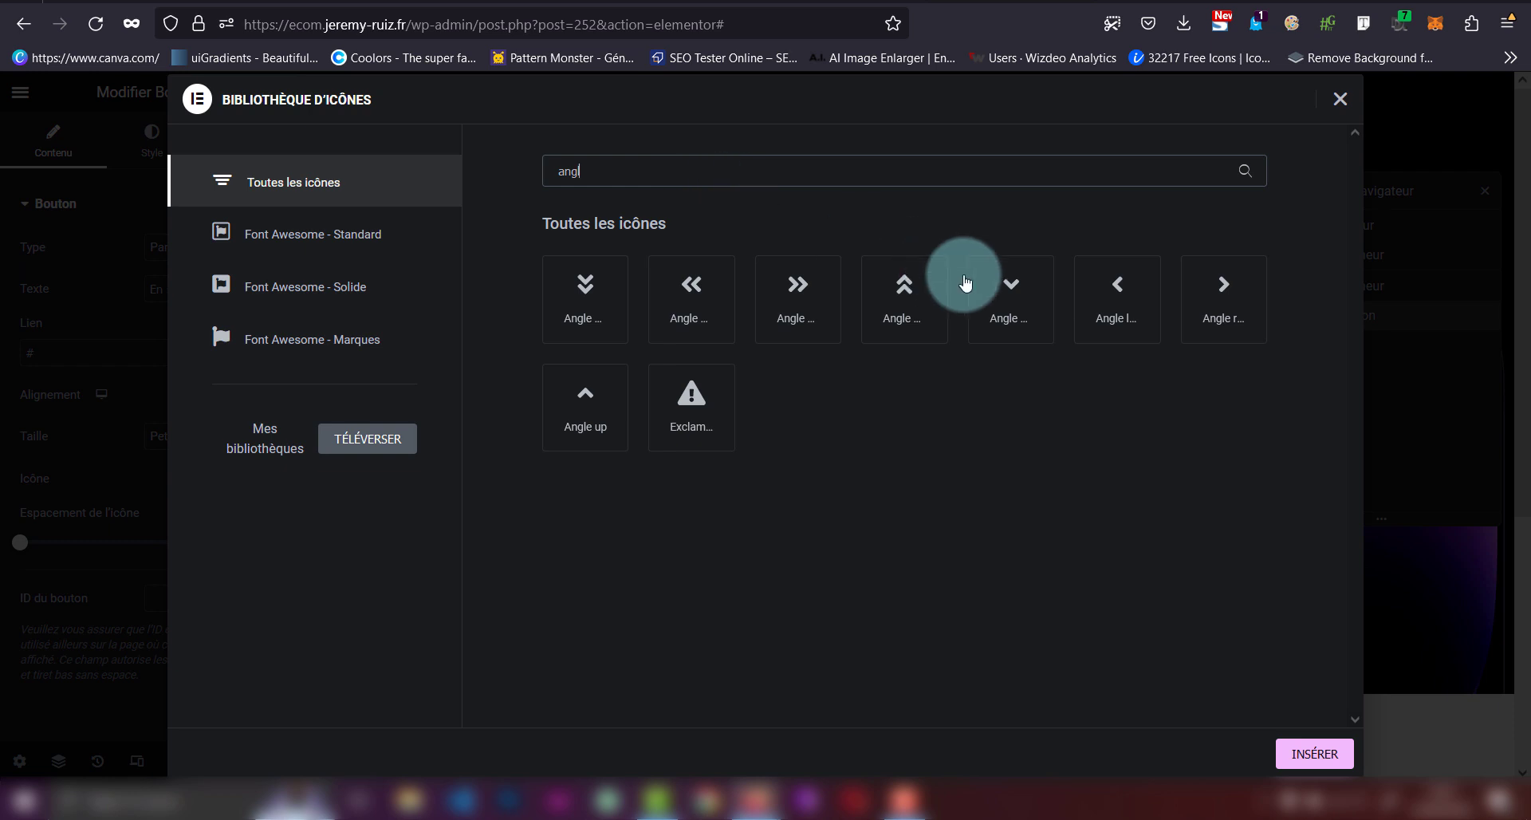
left_click(1196, 308)
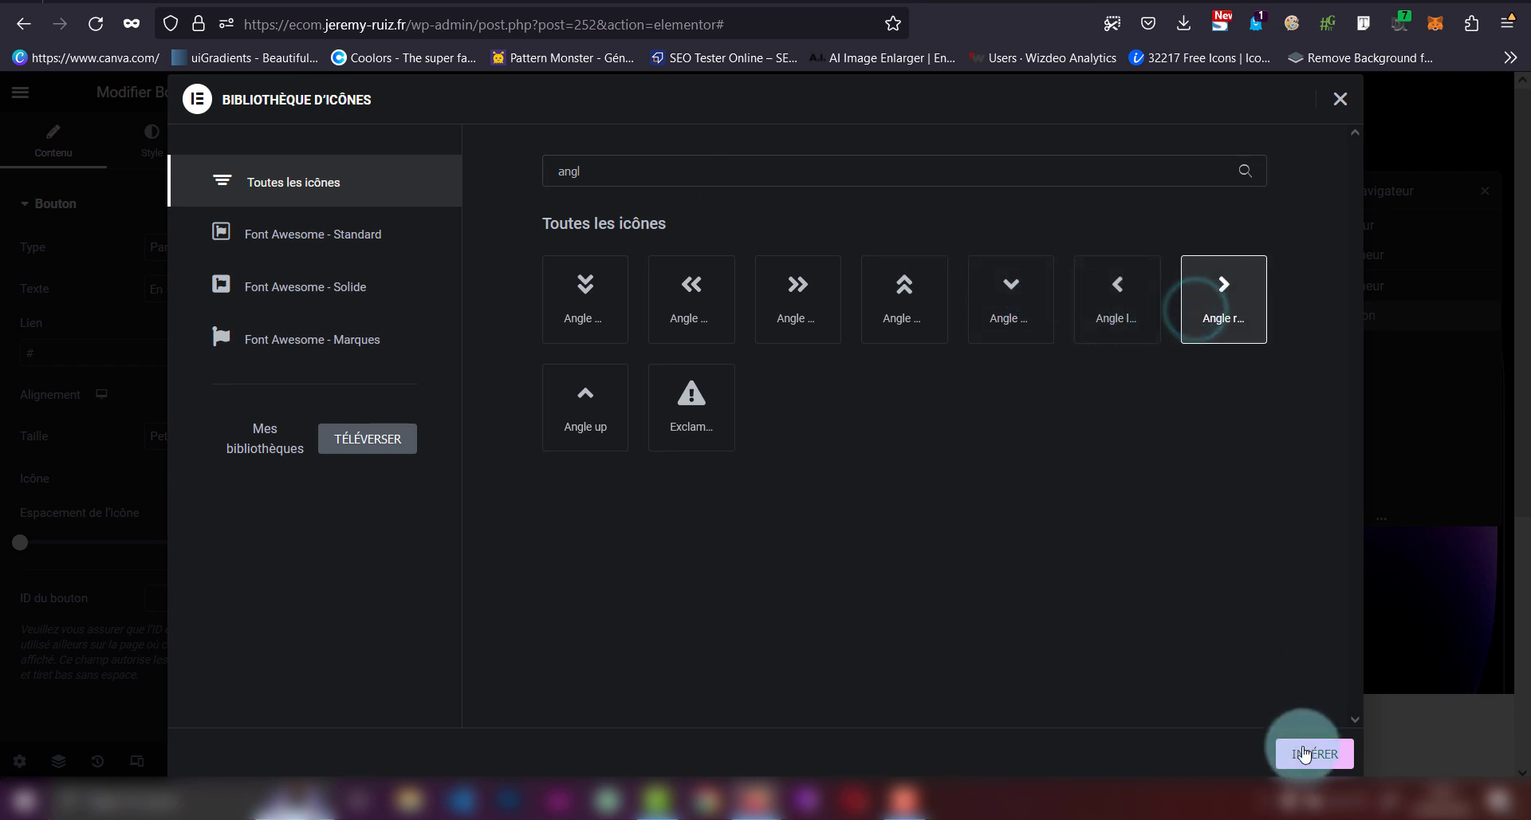
left_click(1305, 754)
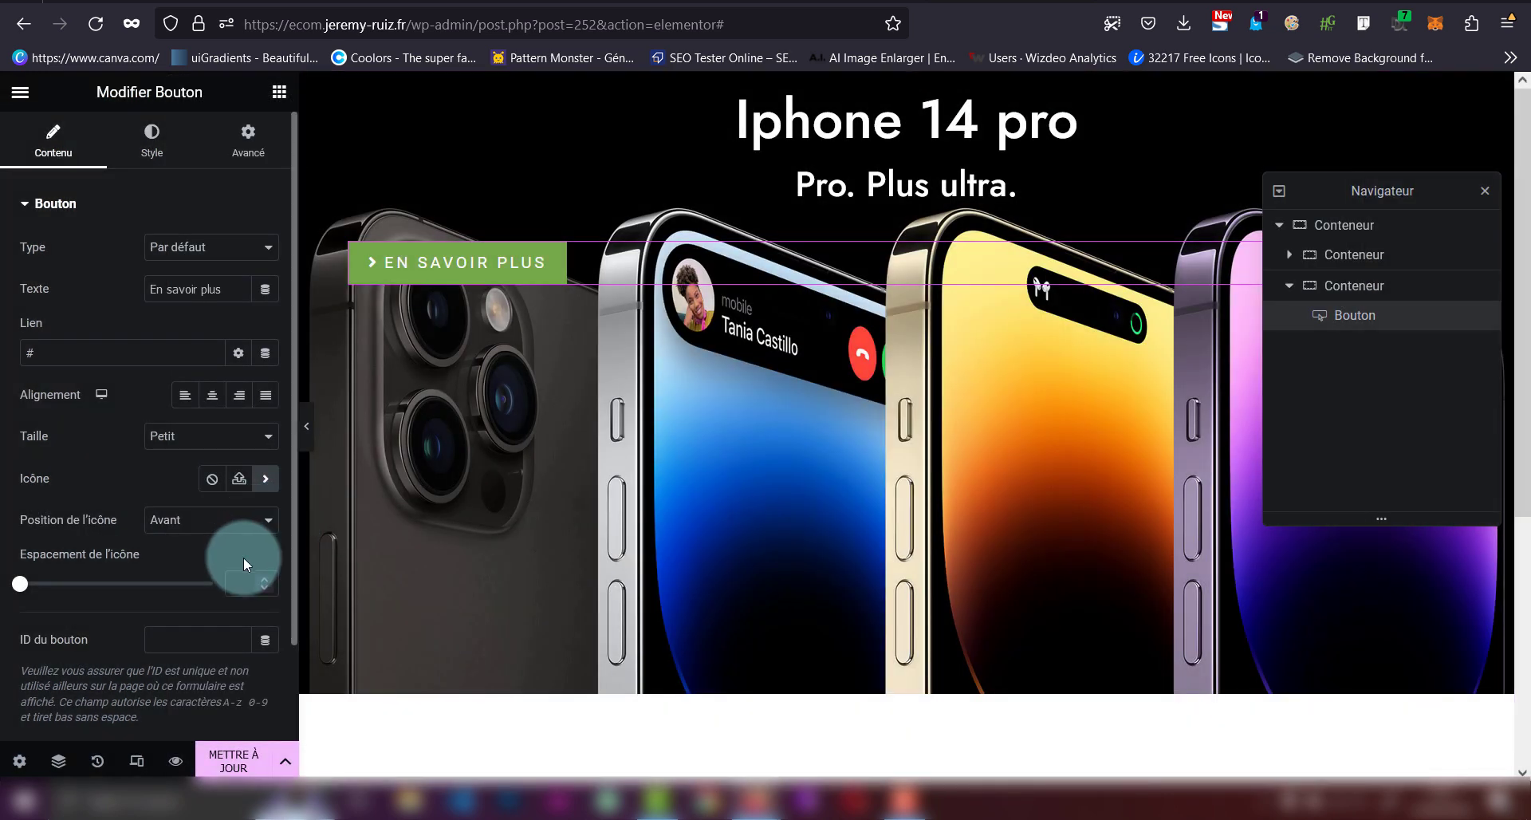
left_click(224, 527)
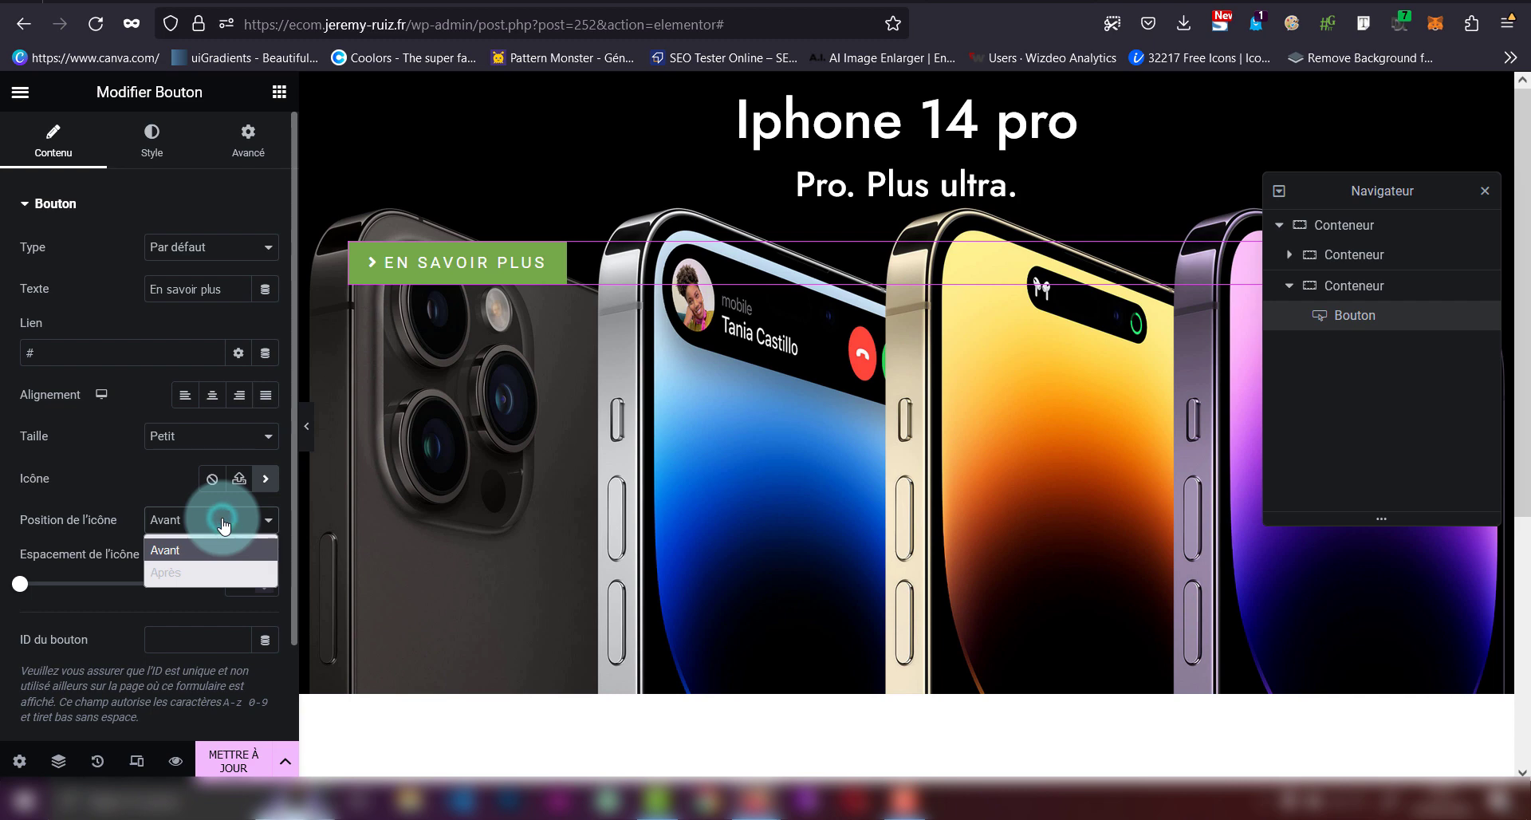
left_click(213, 568)
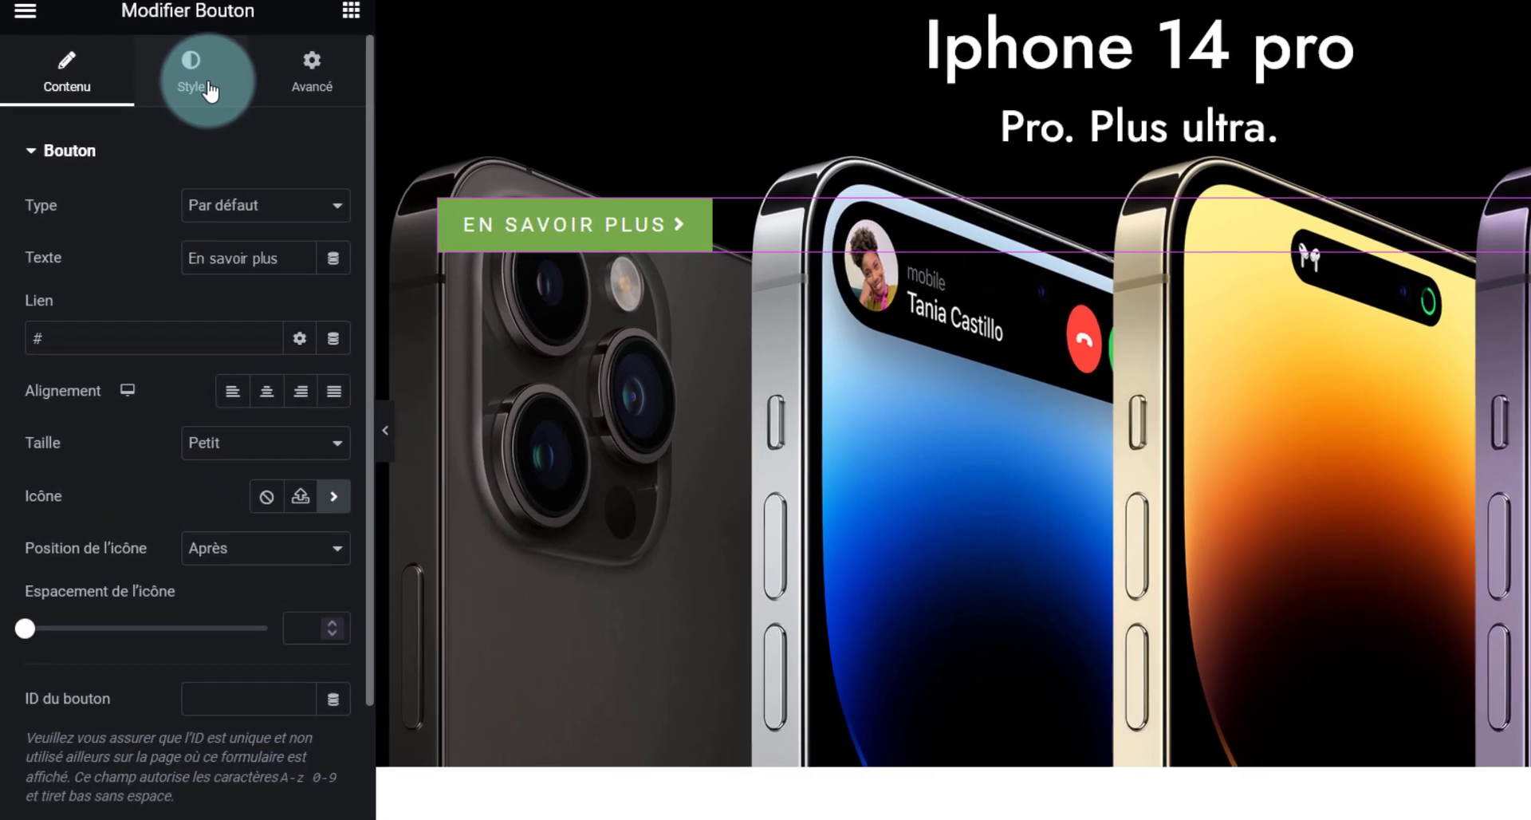
- Set the button's normal text colour to the global colour Accentué
left_click(209, 91)
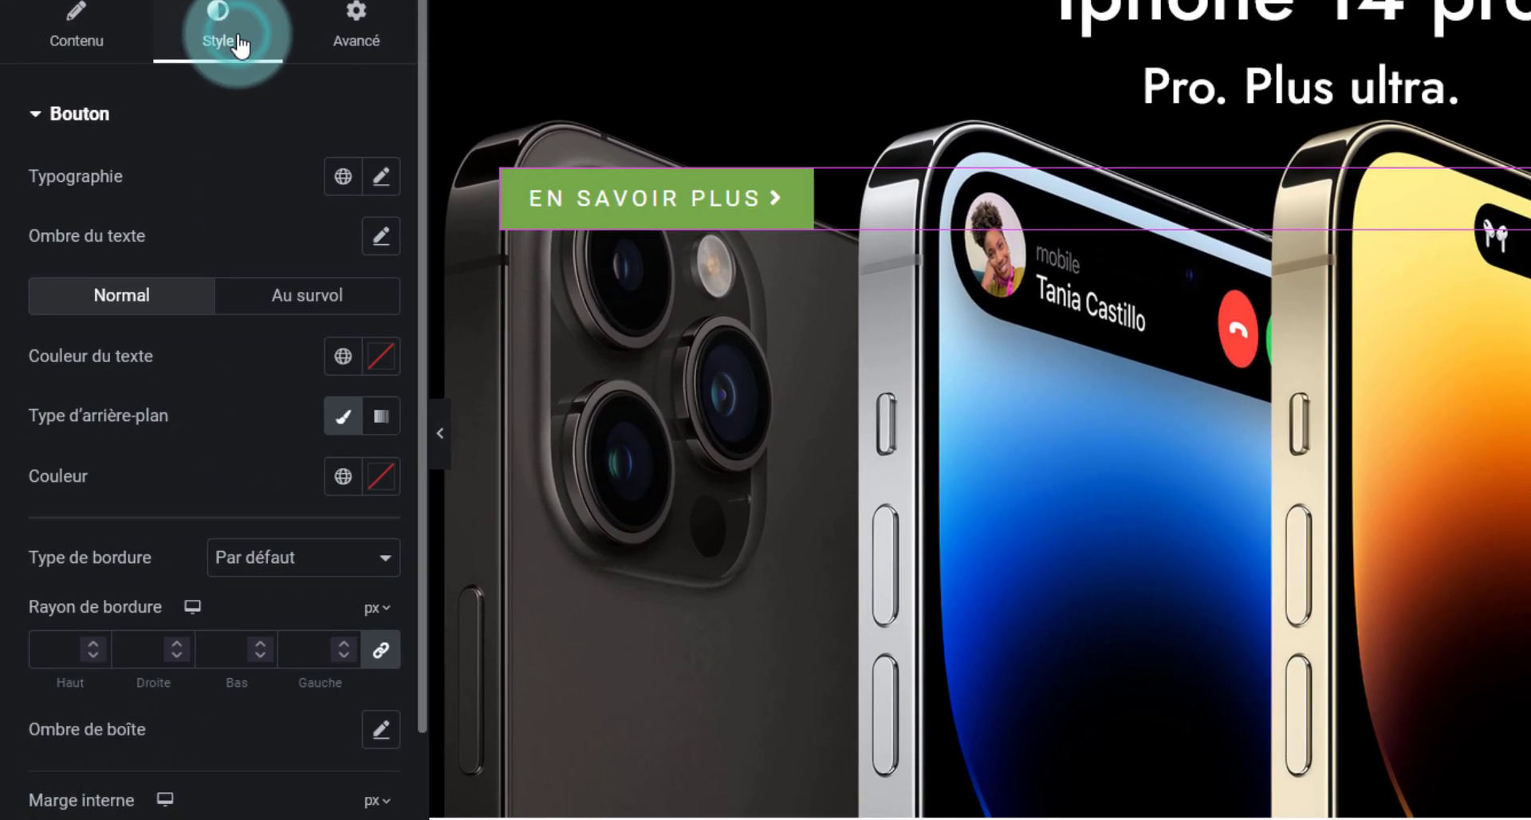
left_click(342, 359)
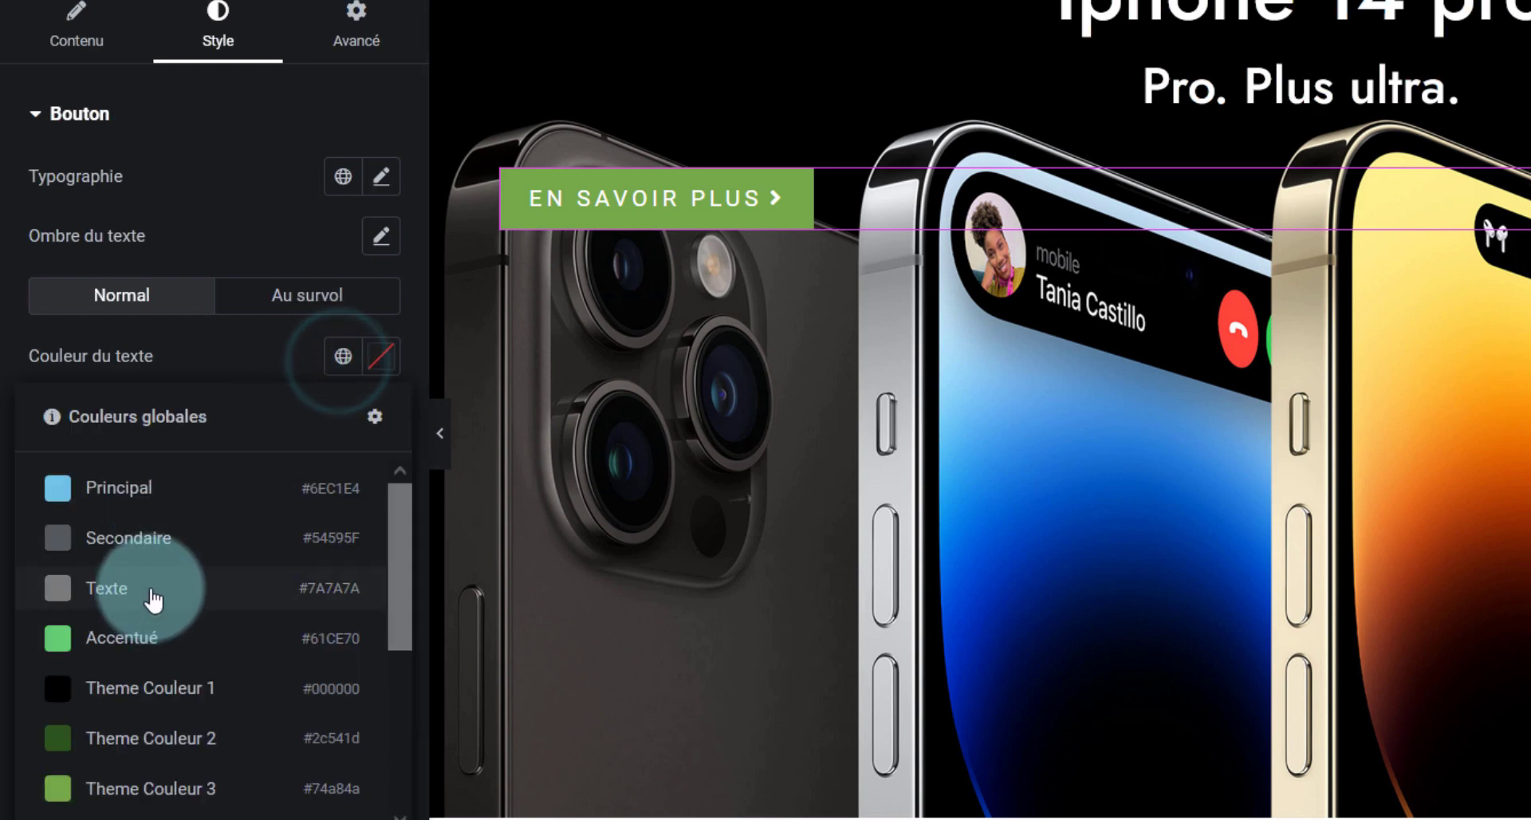
left_click(142, 657)
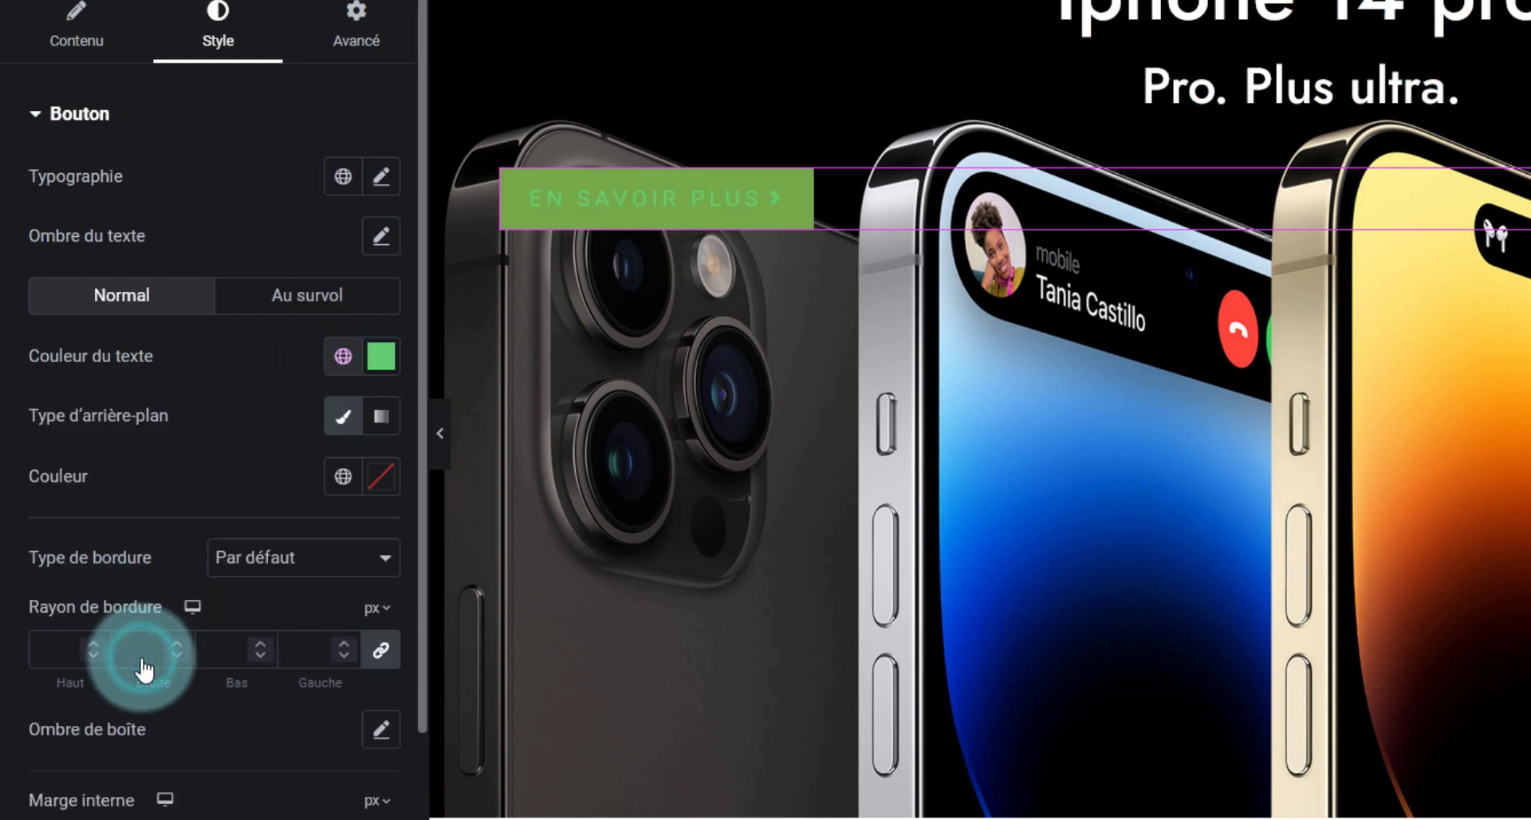
- Give the button a classic background in Theme Couleur 2 and make it fully transparent (#2C541D00)
left_click(347, 416)
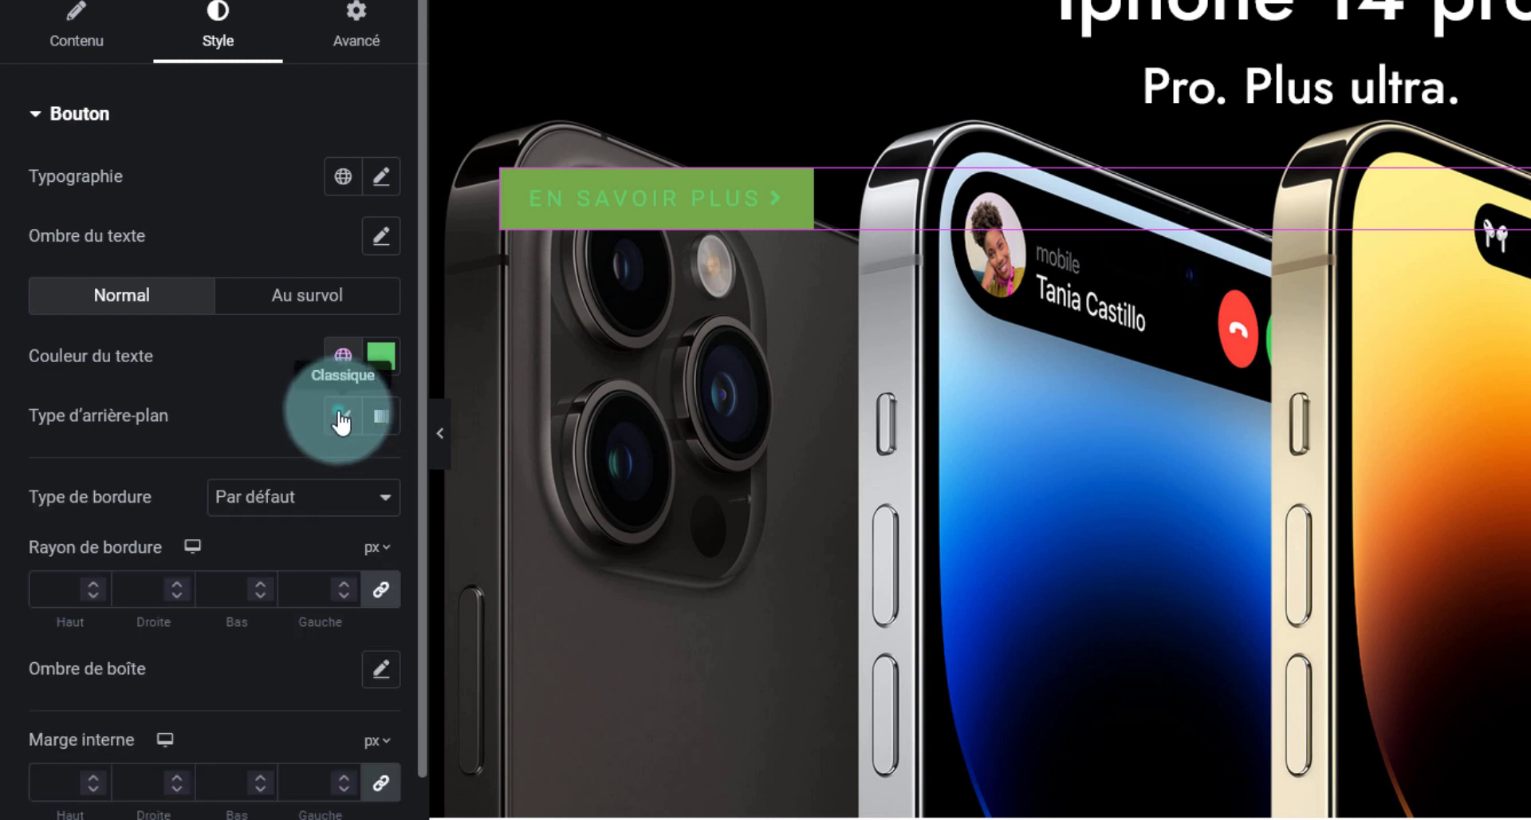
left_click(342, 416)
left_click(343, 477)
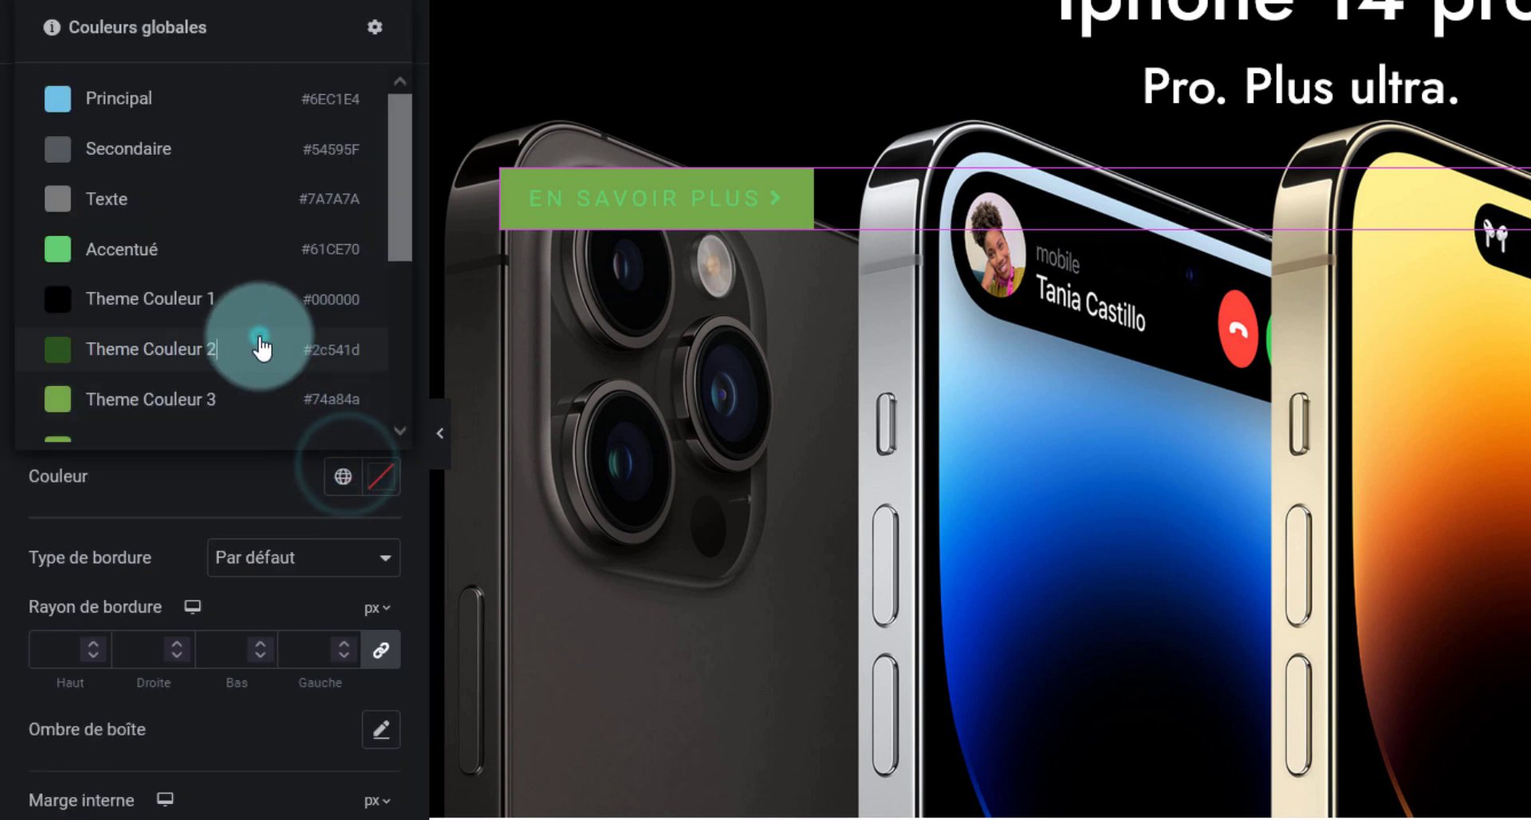
left_click(266, 349)
left_click(382, 479)
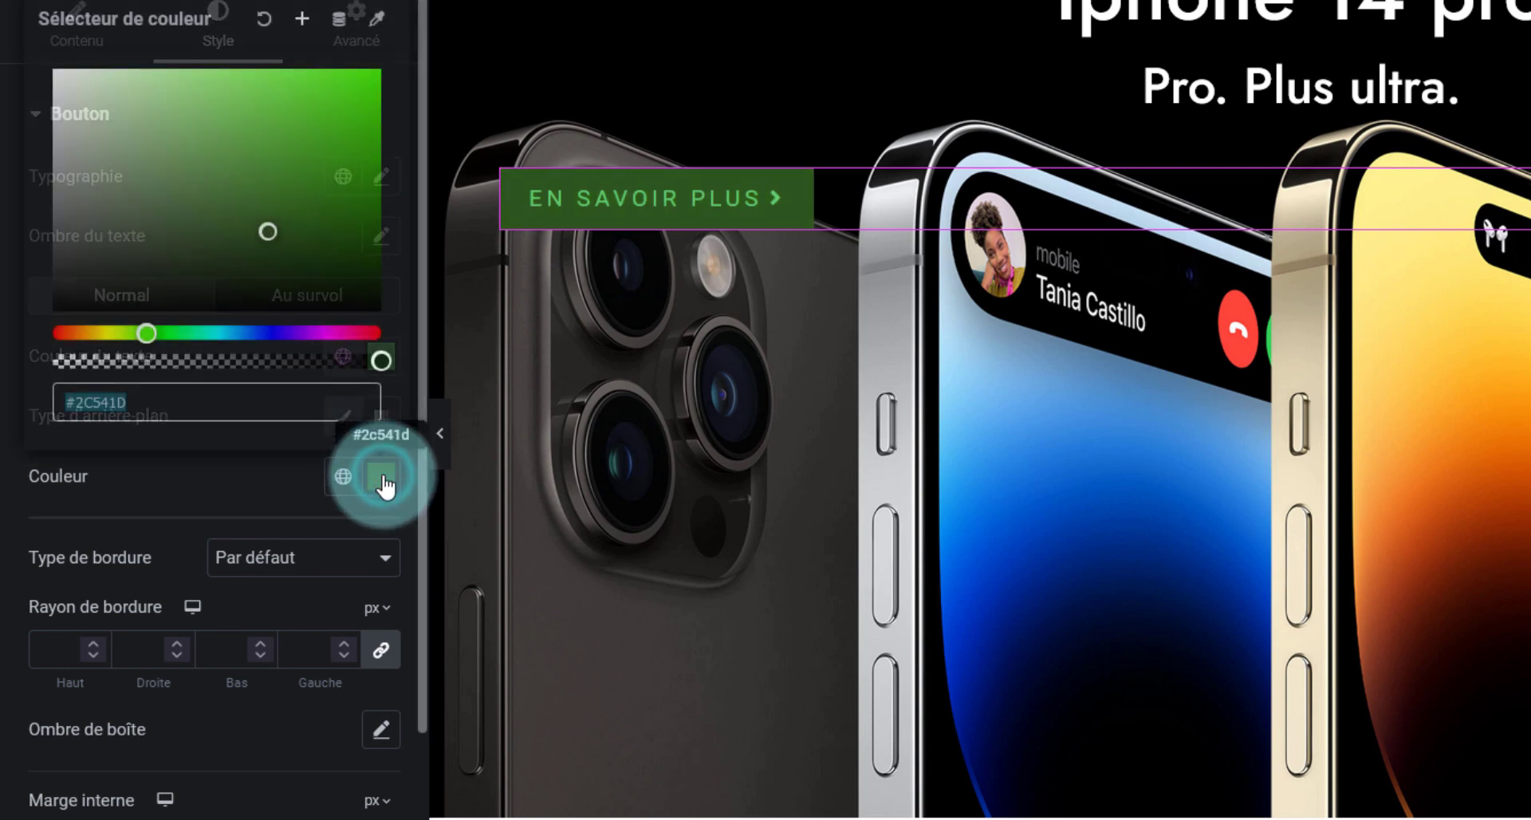
left_click(119, 400)
left_click_drag(113, 361, 11, 362)
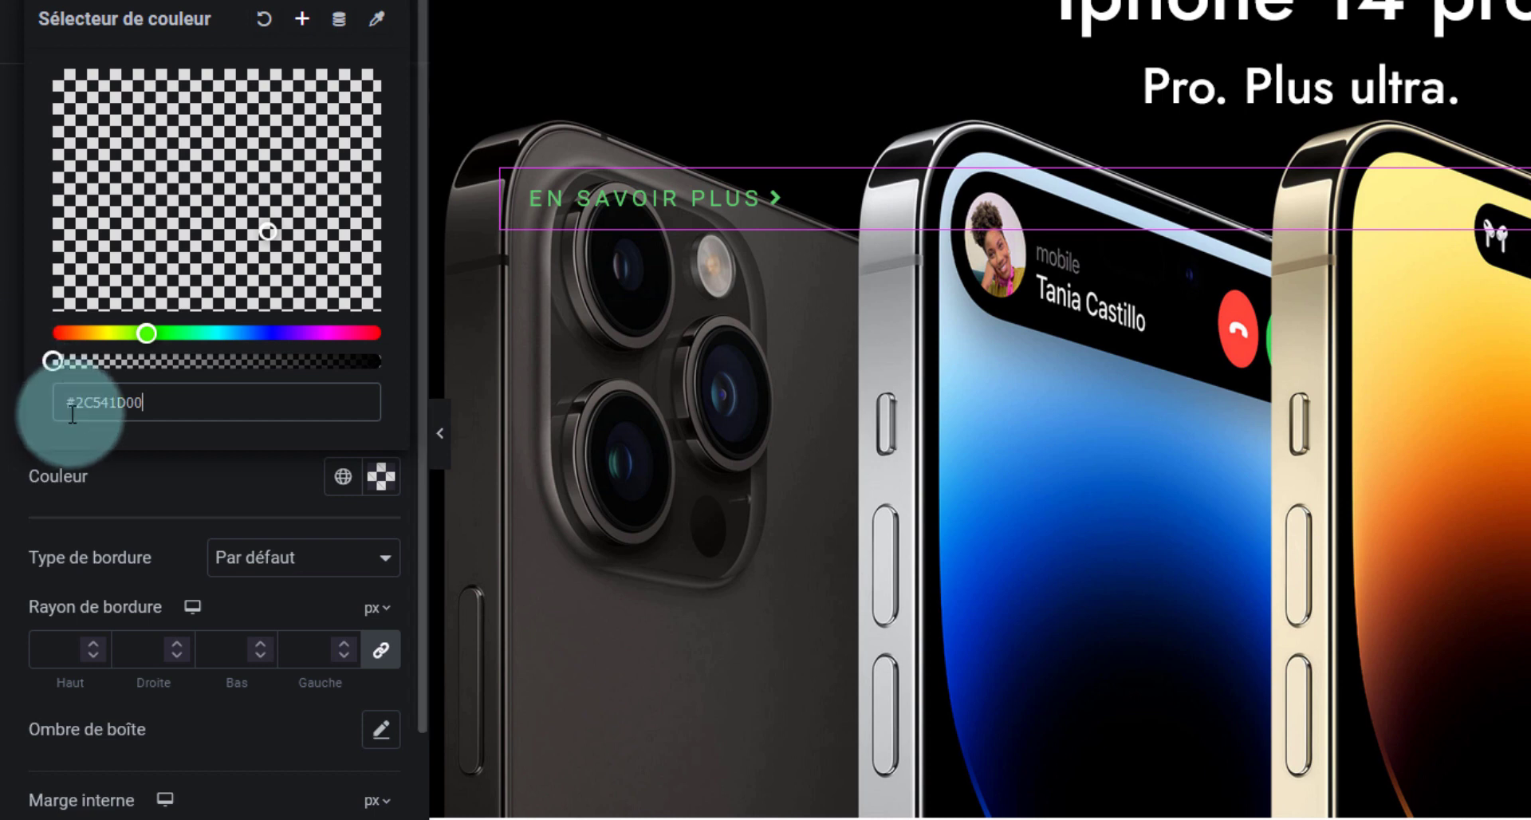
left_click(146, 481)
left_click(682, 172)
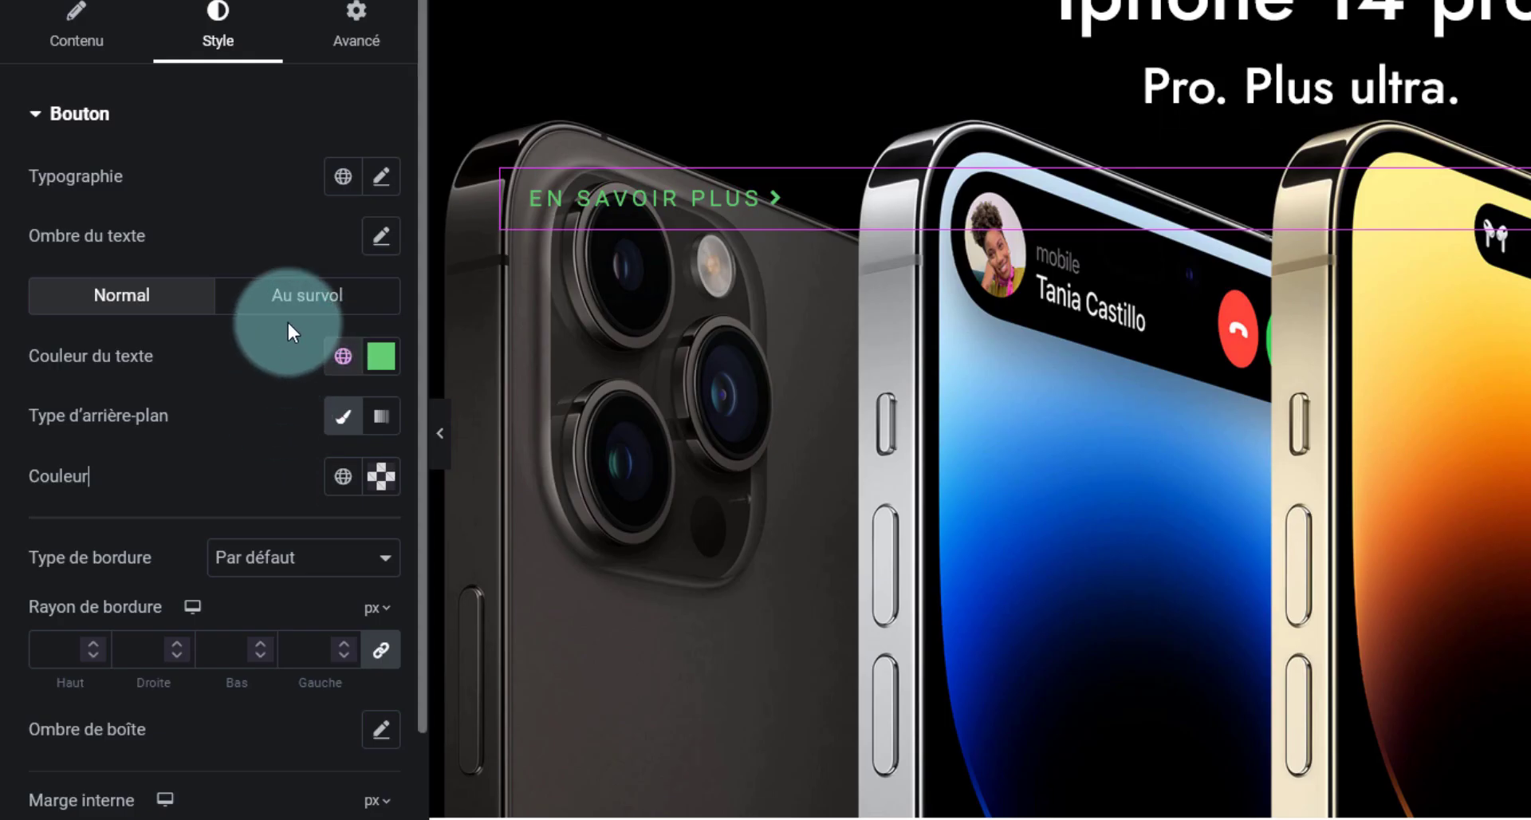
- Set the button's hover border colour to the global colour Accentué
left_click(281, 297)
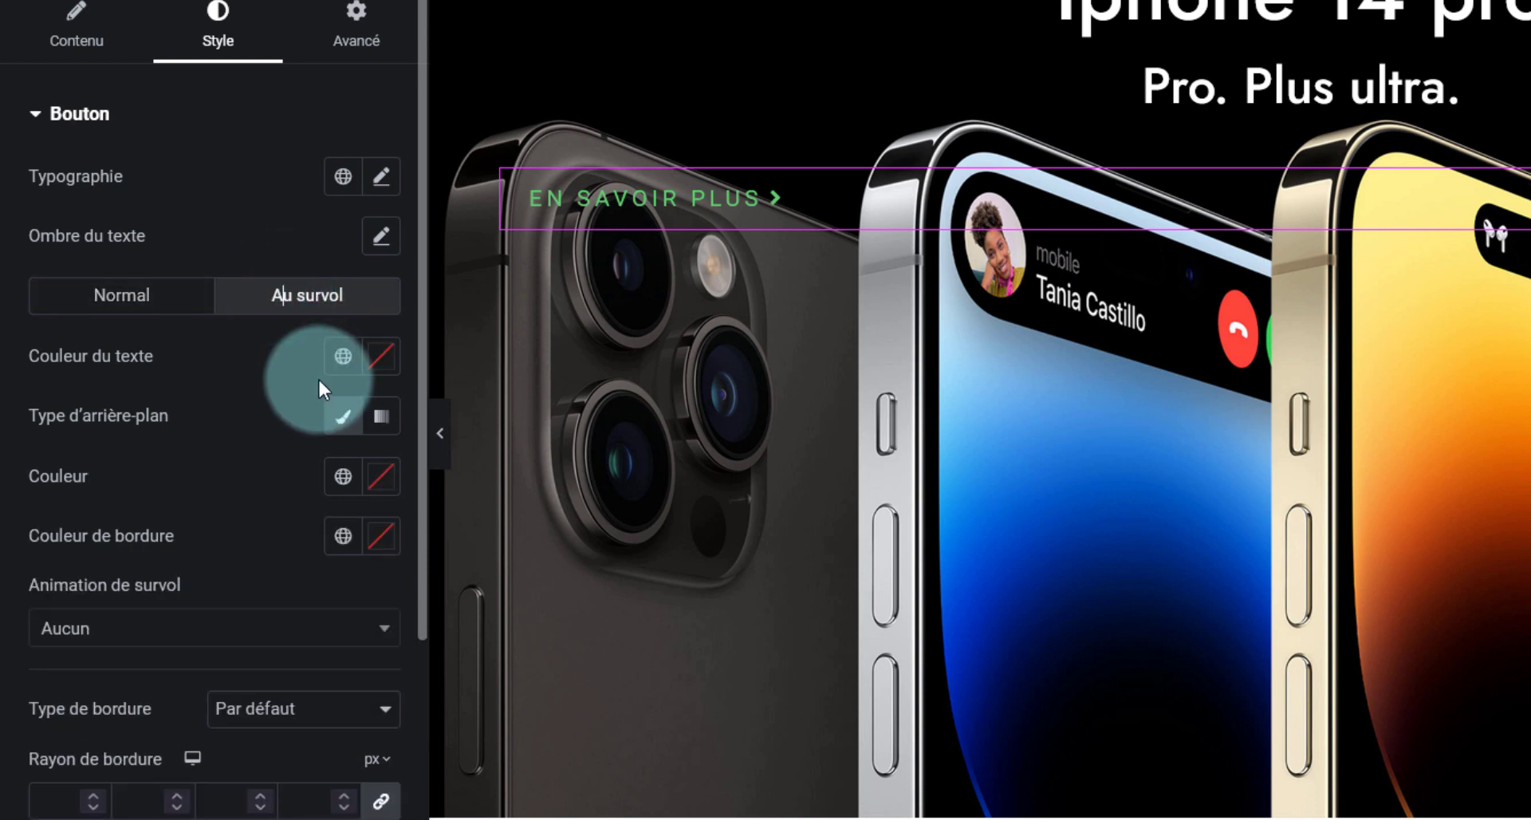
left_click(355, 547)
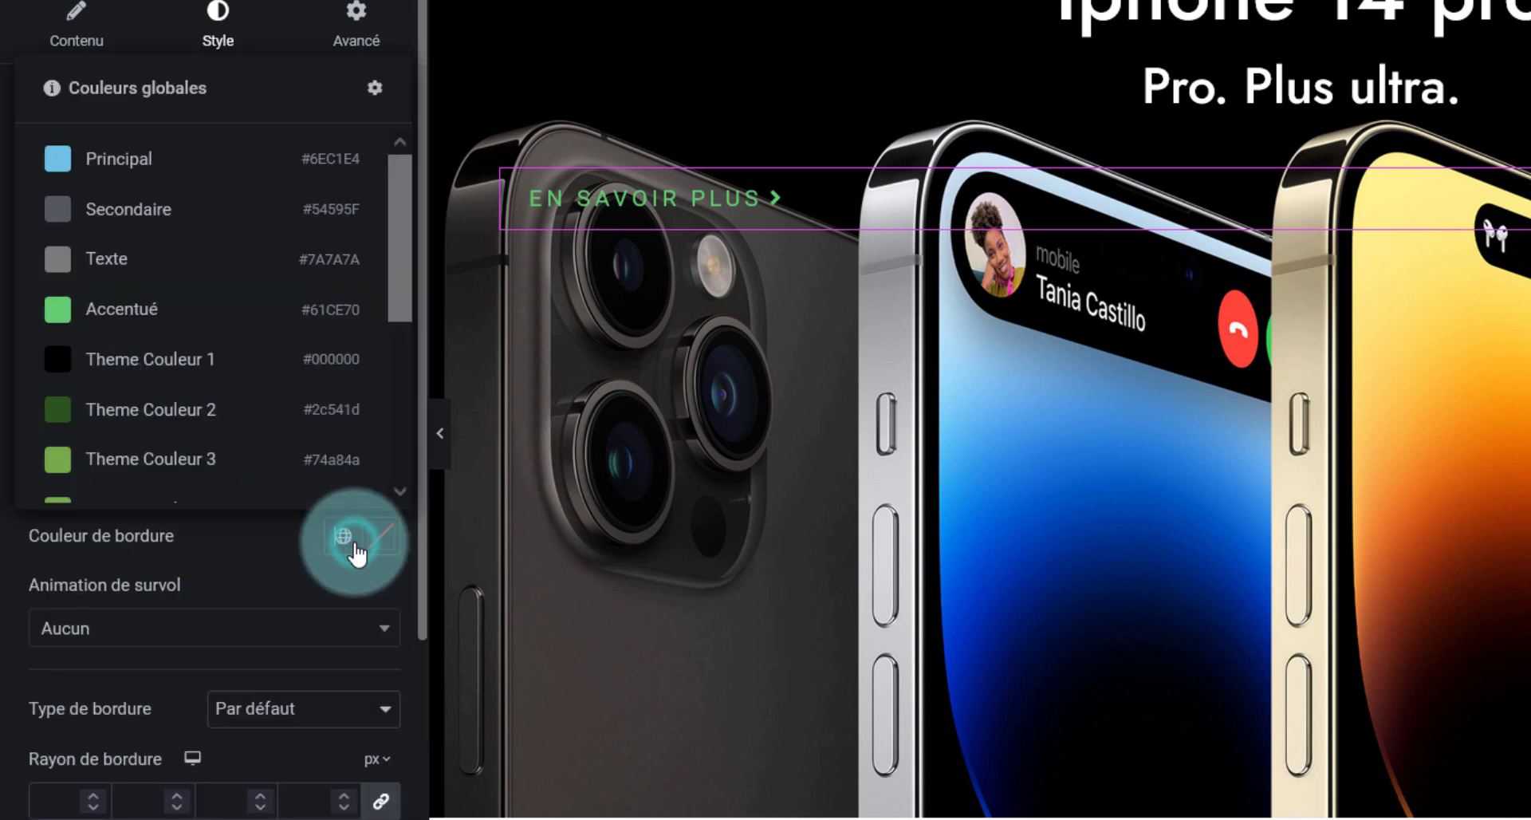
left_click(237, 317)
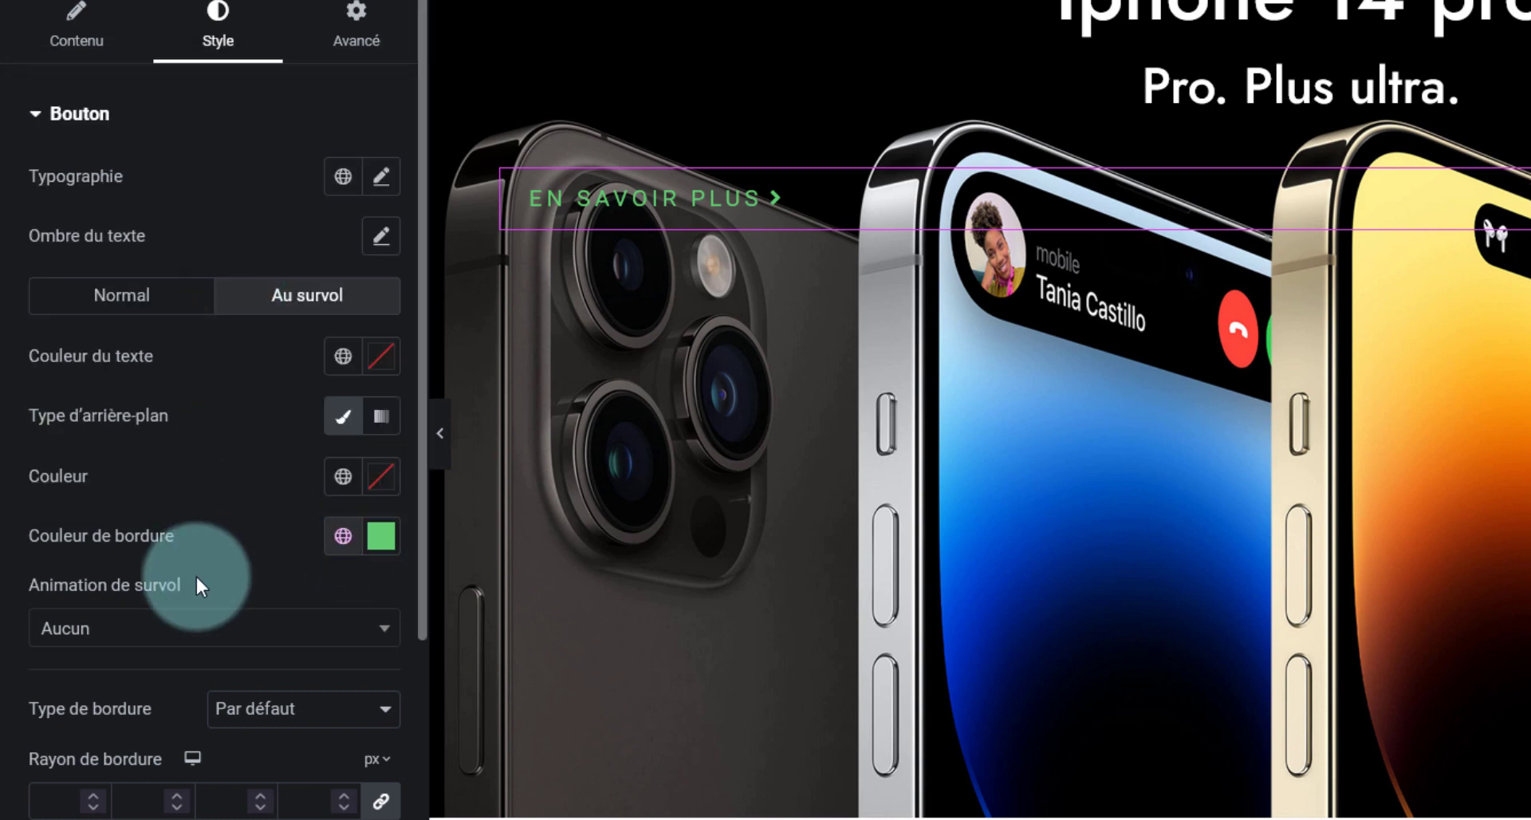
- Give the button a Continue border with unlinked widths: 2 px at the bottom and 0 on the other sides
scroll(194, 580, "down", 2)
left_click(267, 572)
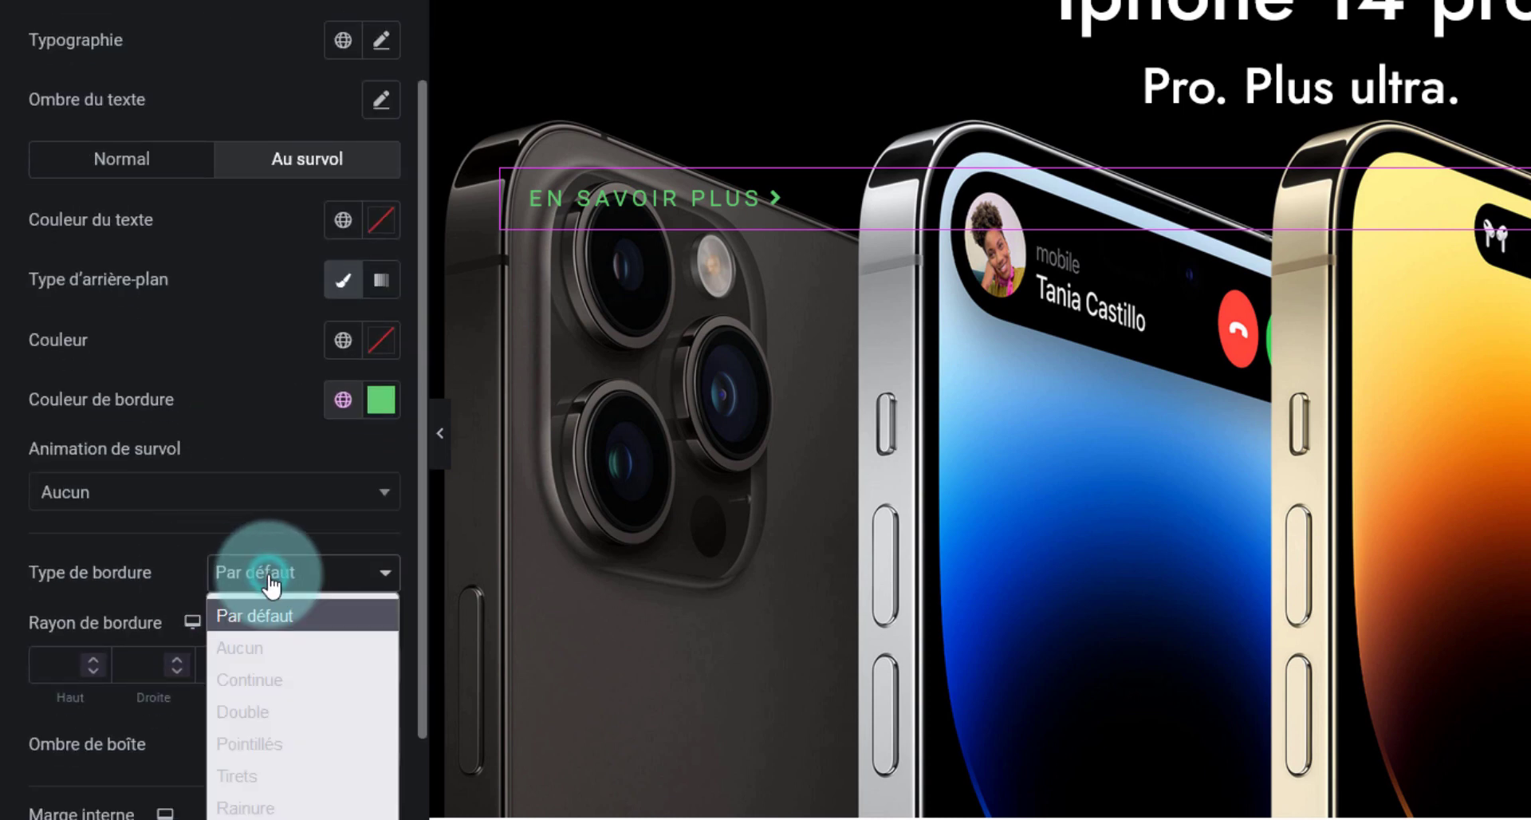
left_click(287, 672)
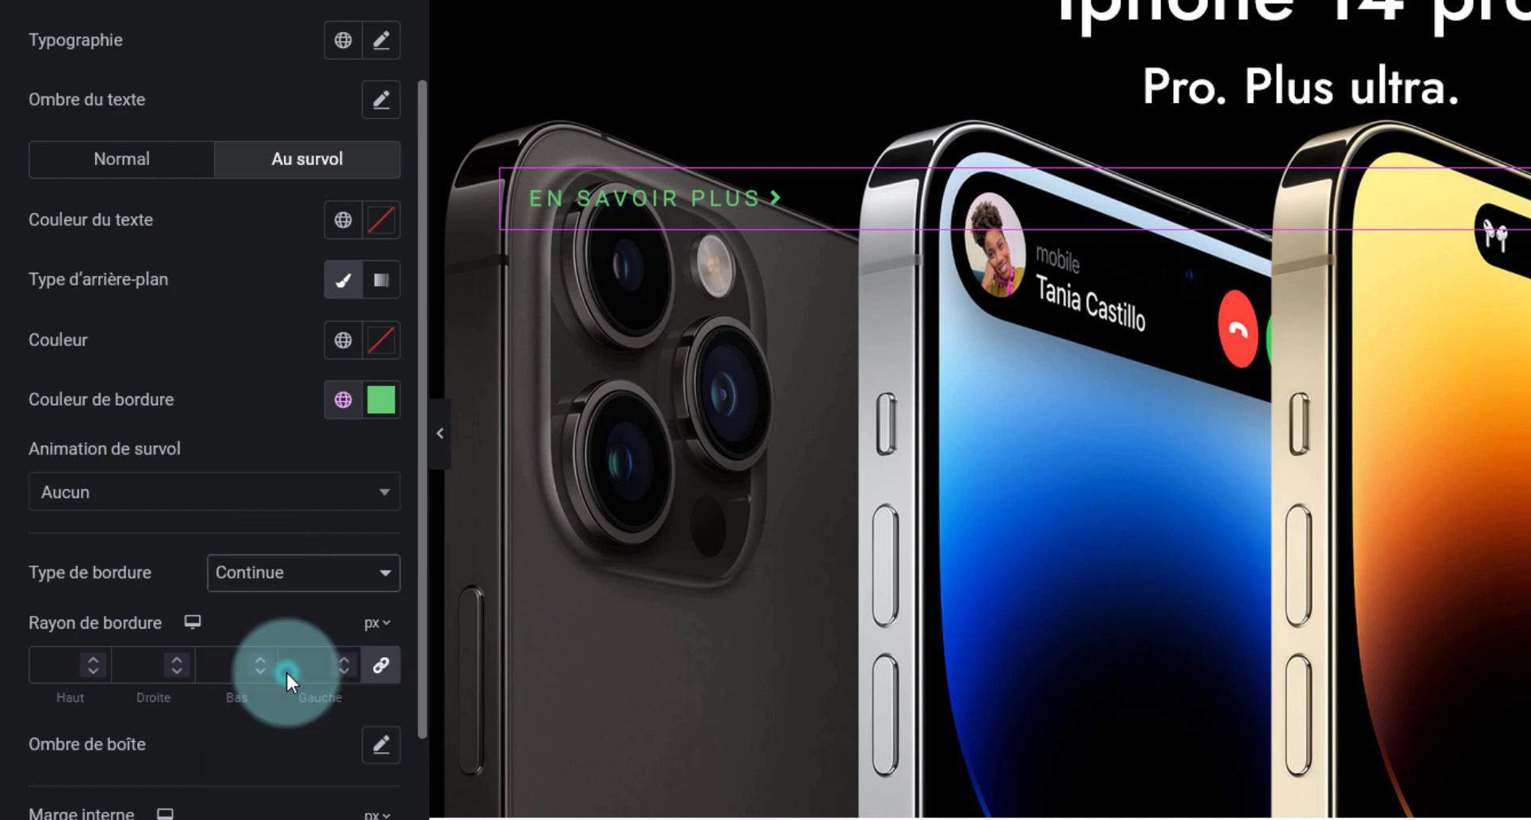
left_click(381, 666)
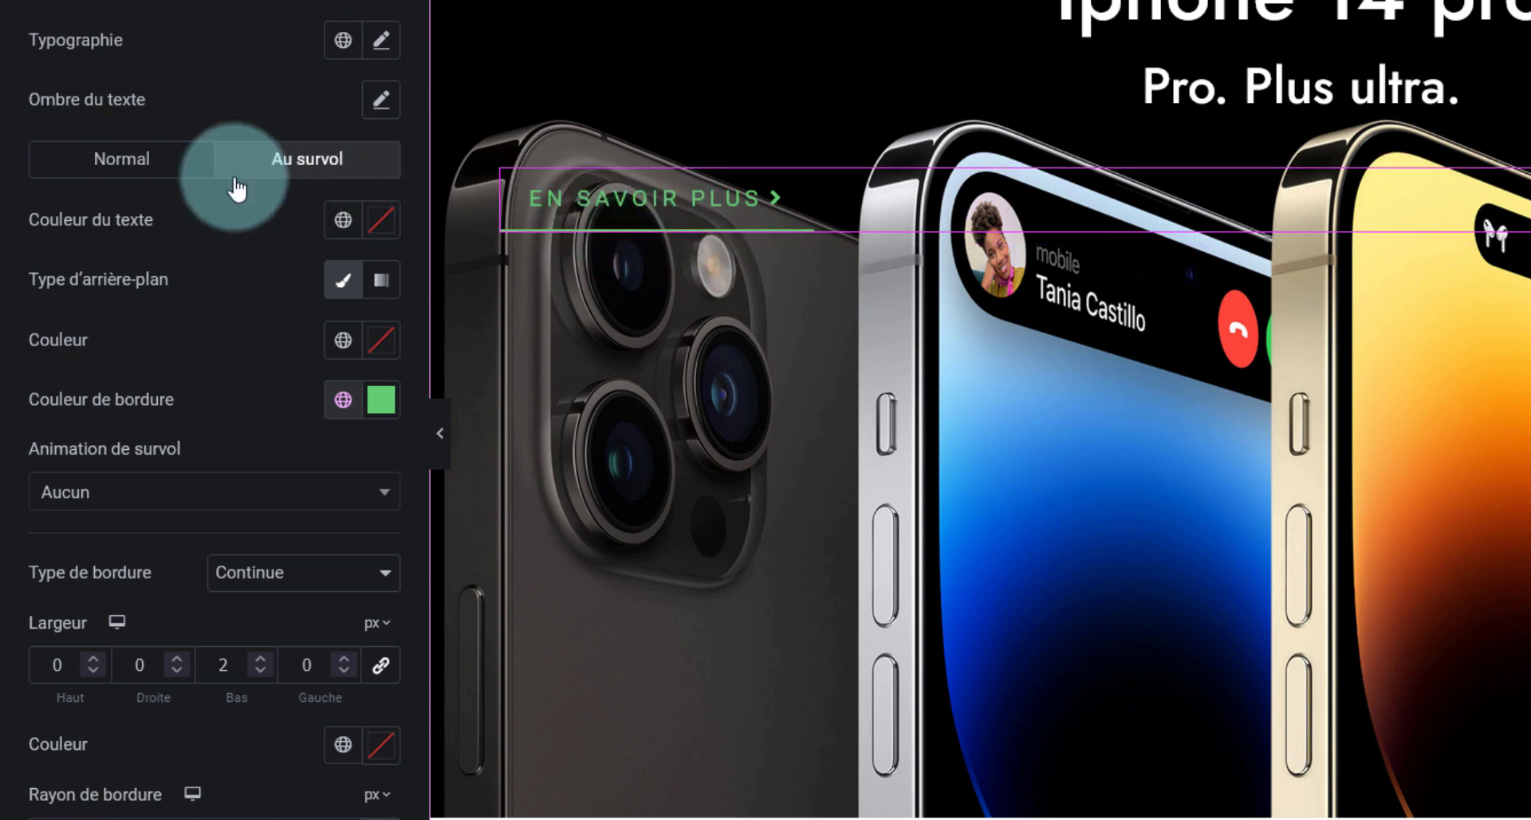
- Set the button's normal-state border colour to Principal and make it fully transparent (#6EC1E400)
left_click(150, 182)
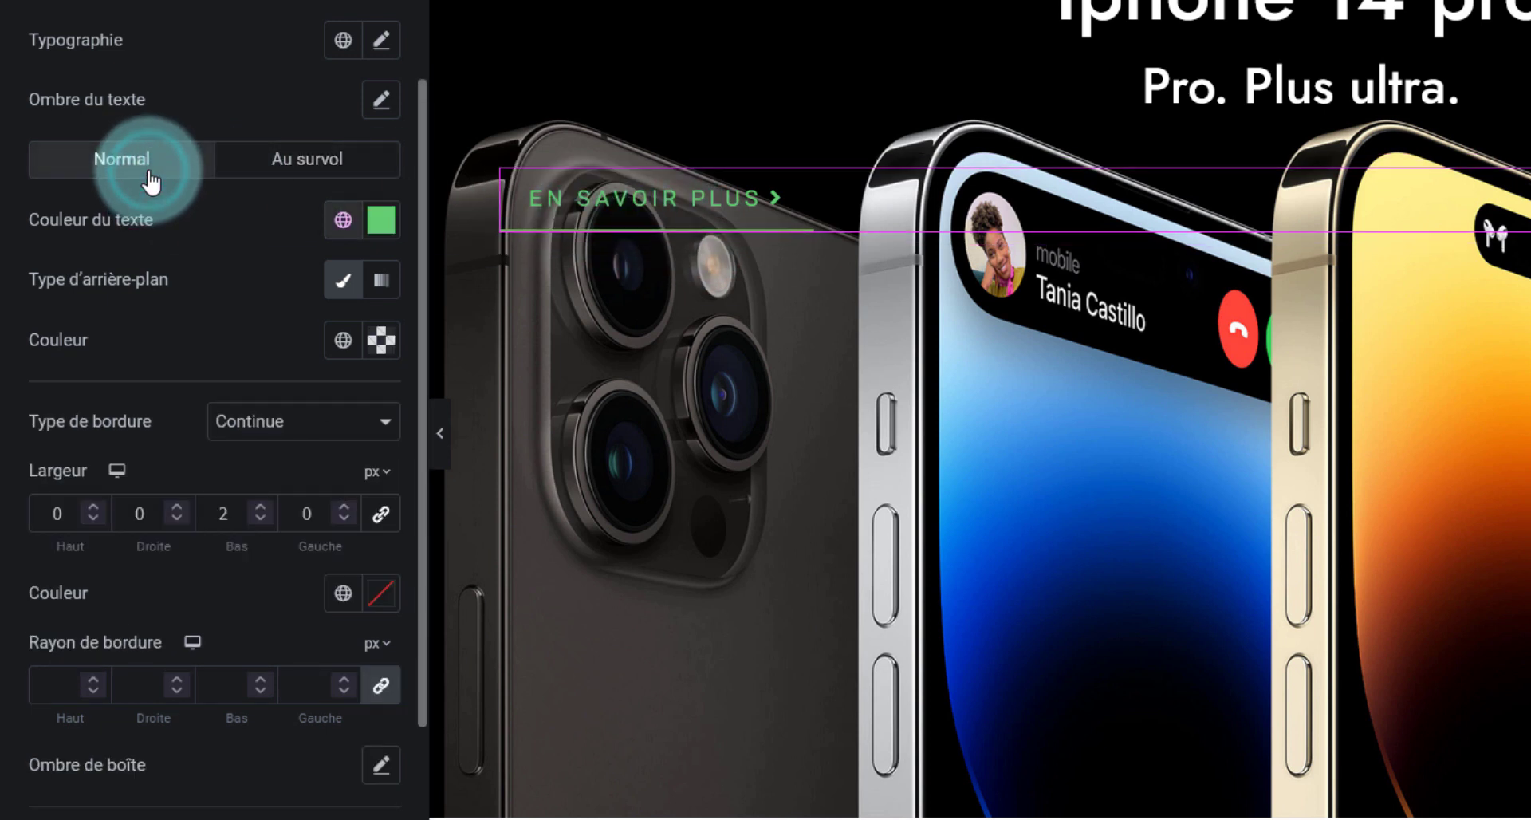
left_click(350, 592)
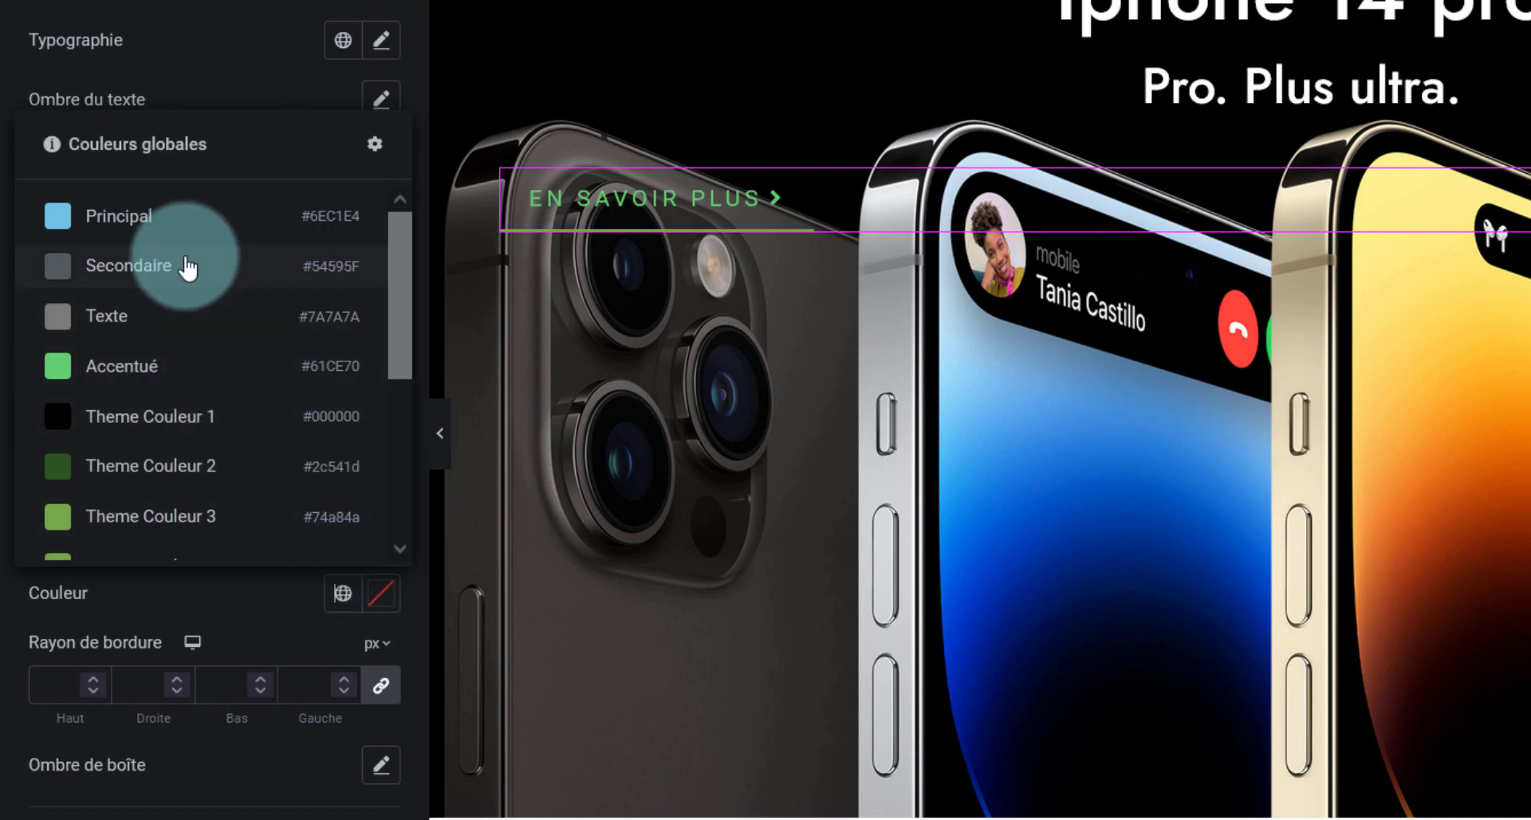
left_click(177, 239)
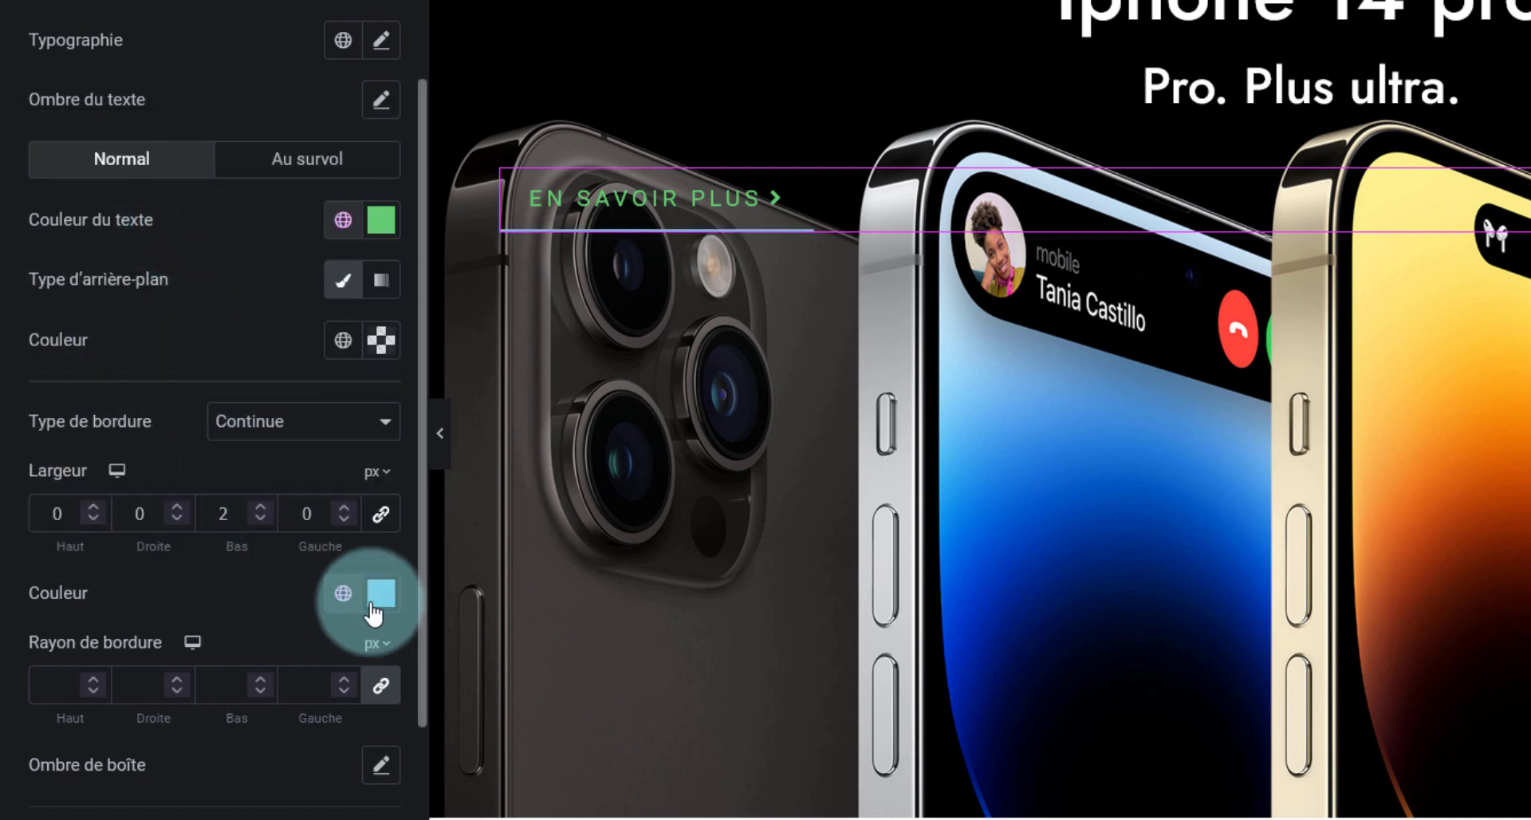
left_click(380, 596)
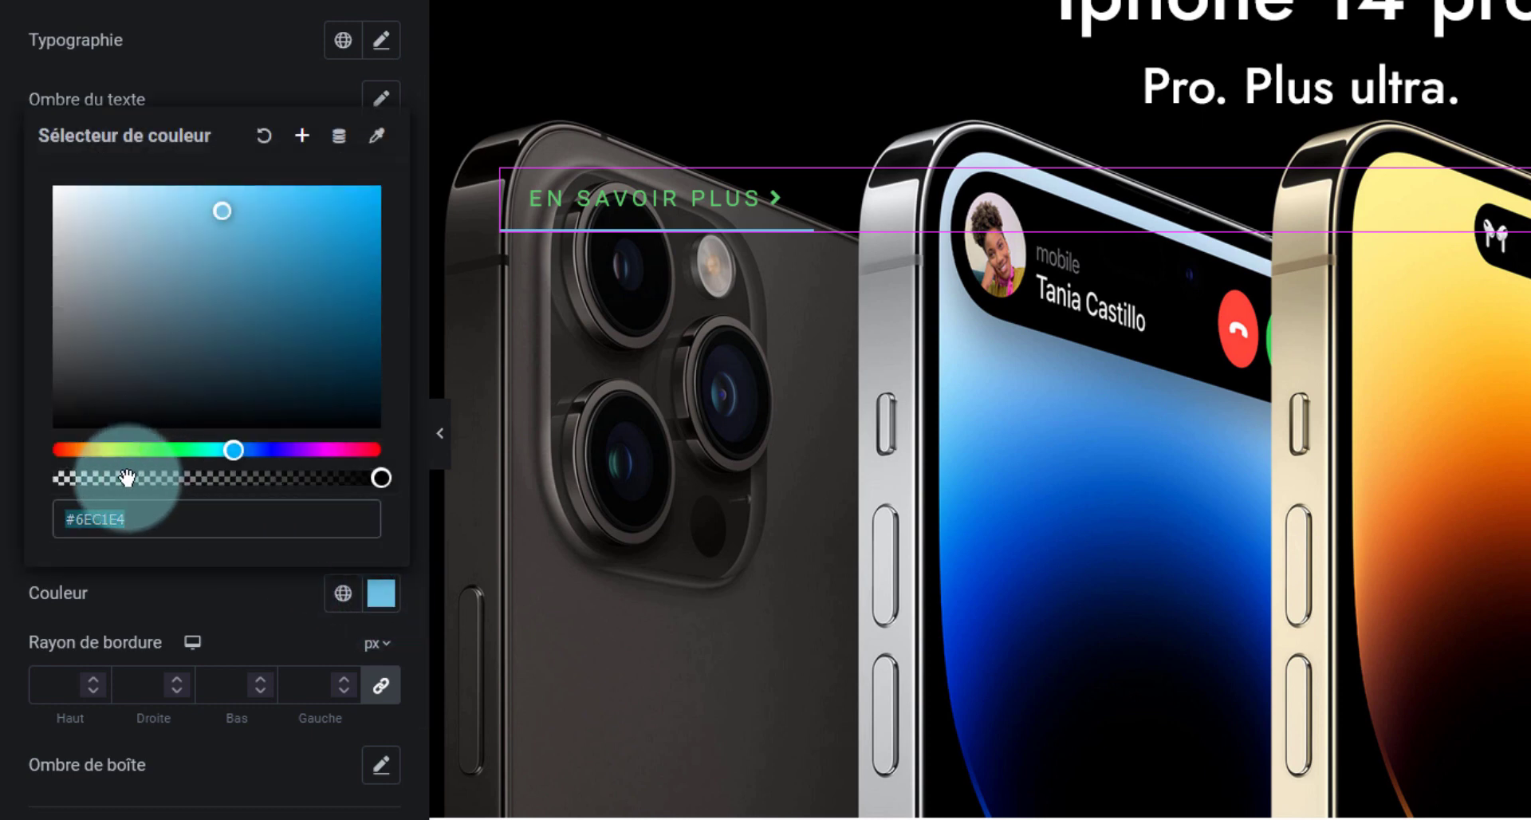
left_click_drag(127, 479, 6, 455)
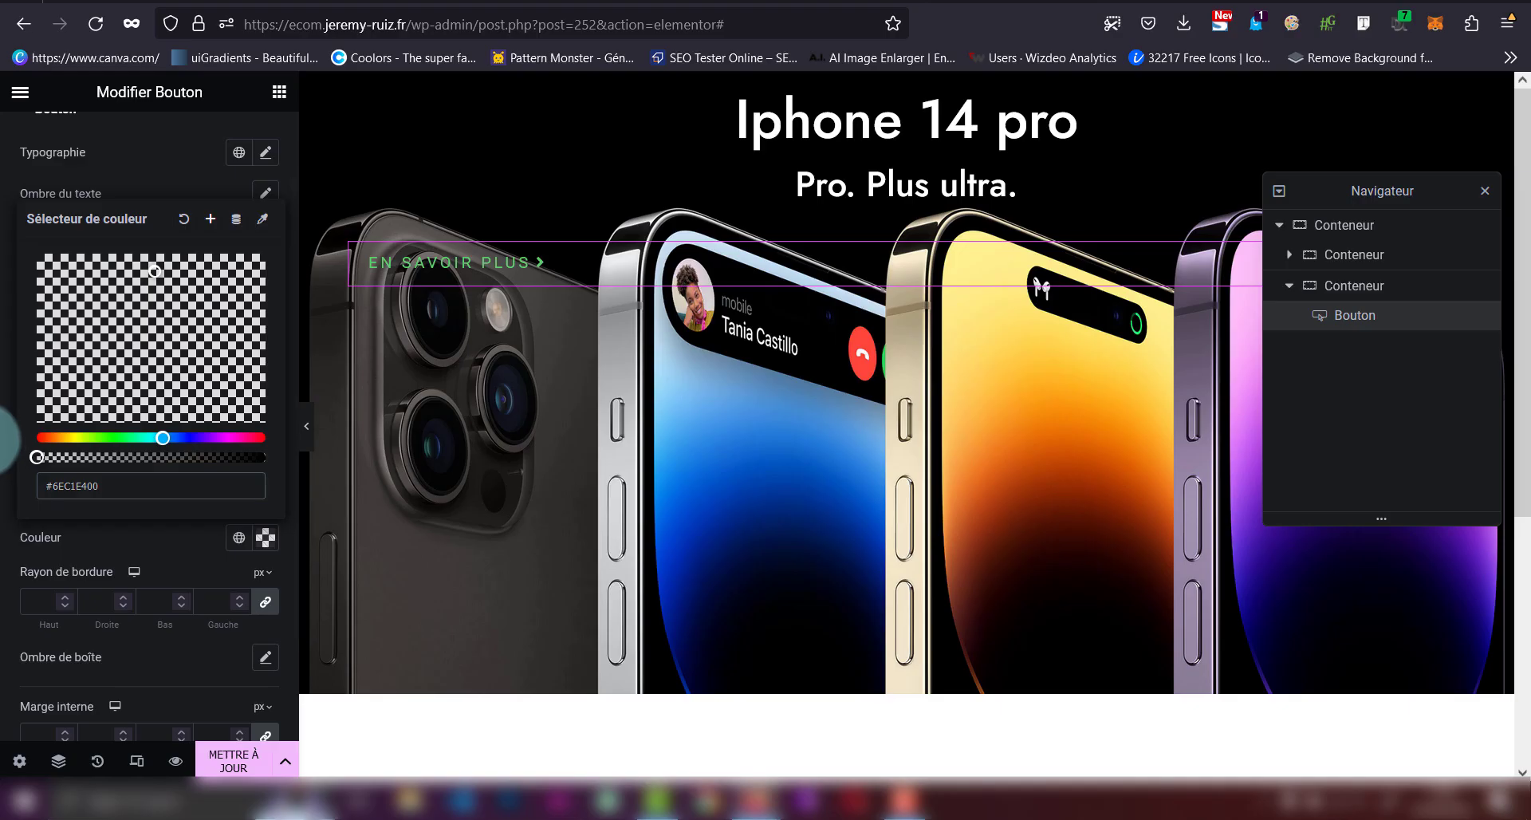
left_click(123, 526)
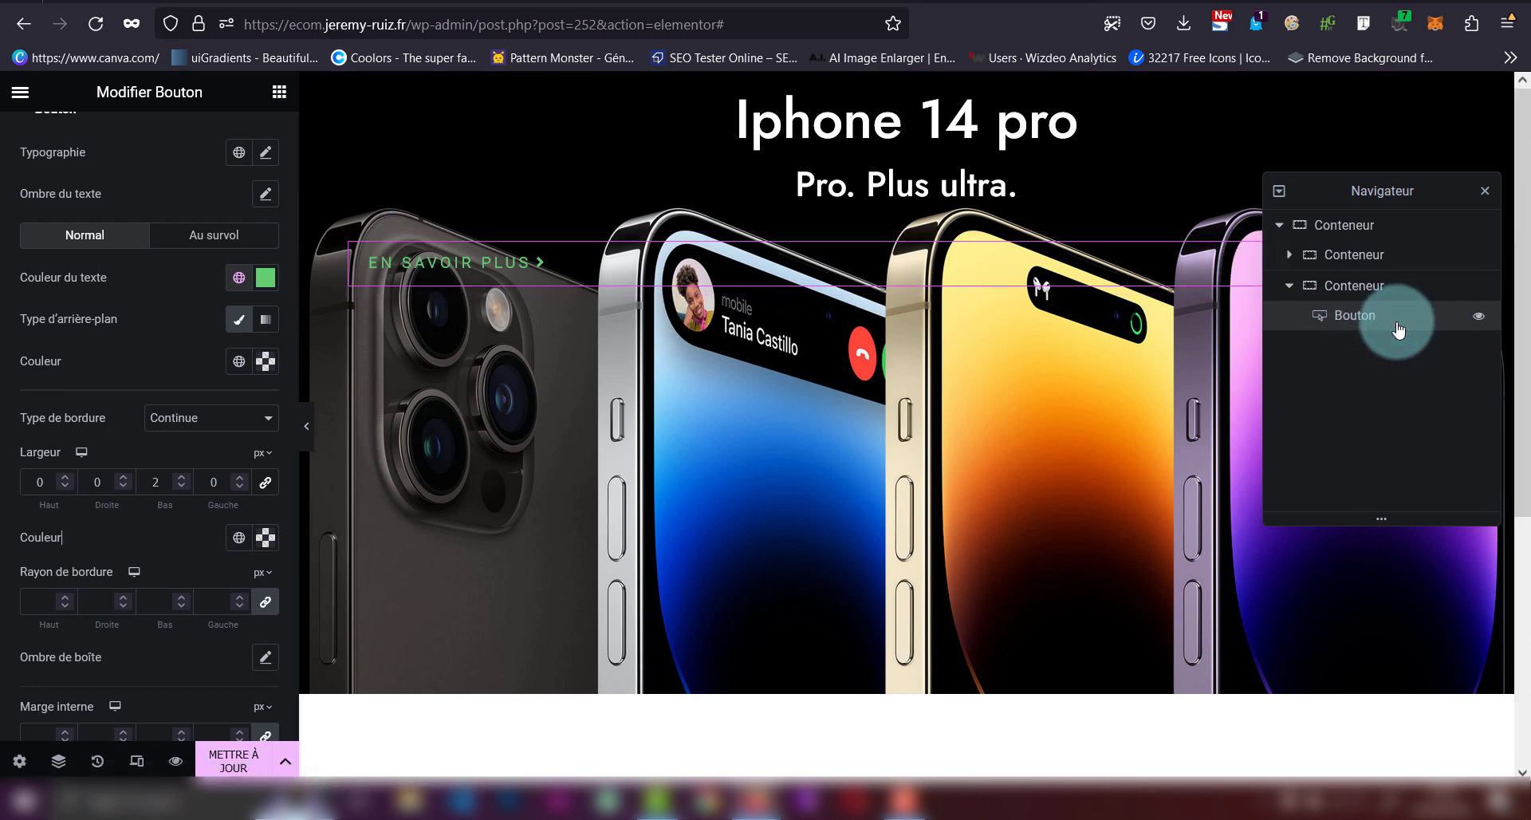
- Duplicate the "En savoir plus" button and set the parent container's direction to a horizontal row
key("ctrl+d")
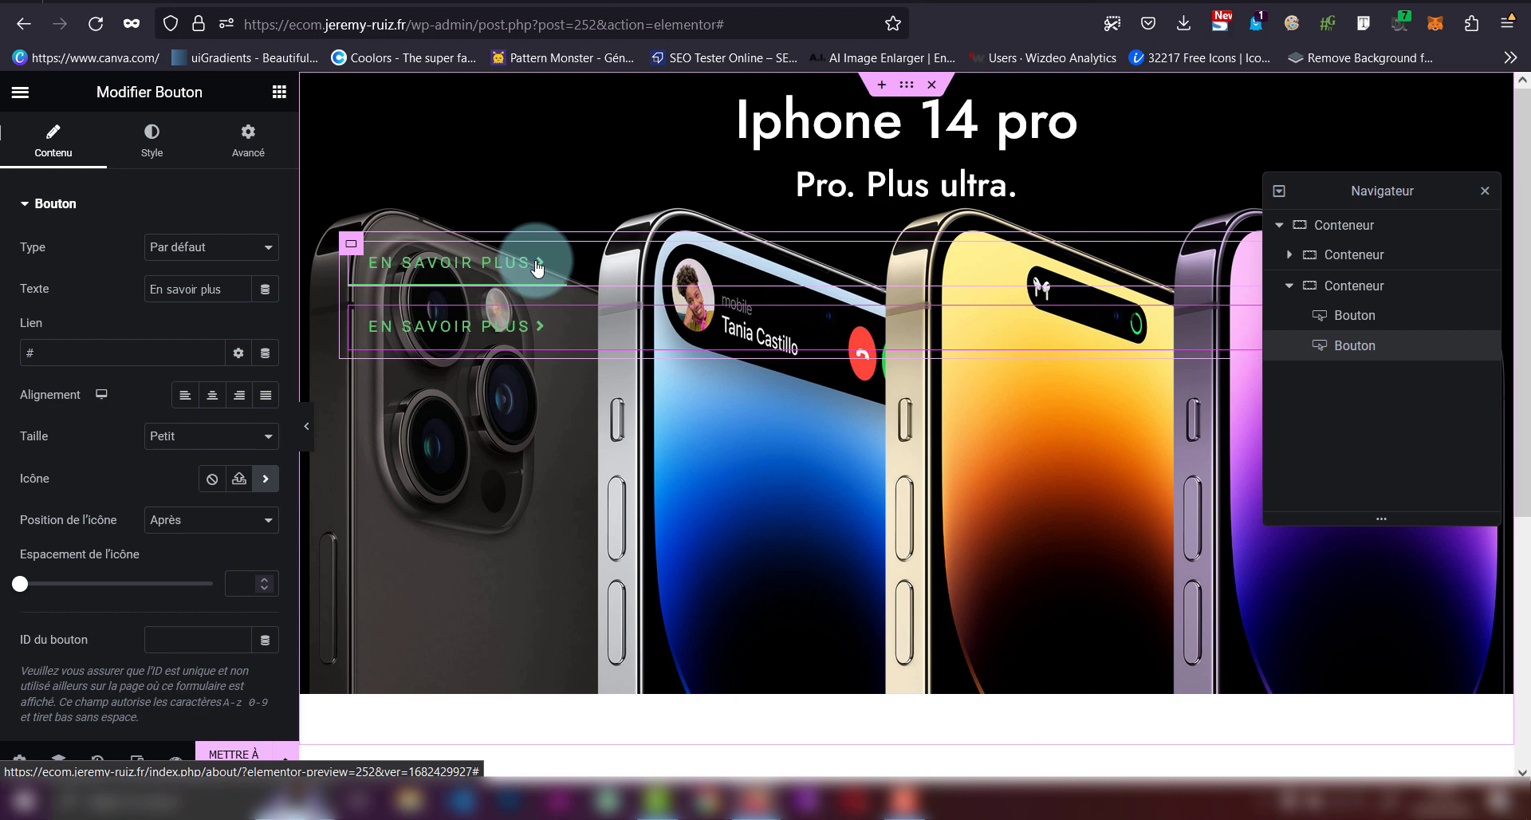
left_click(1352, 285)
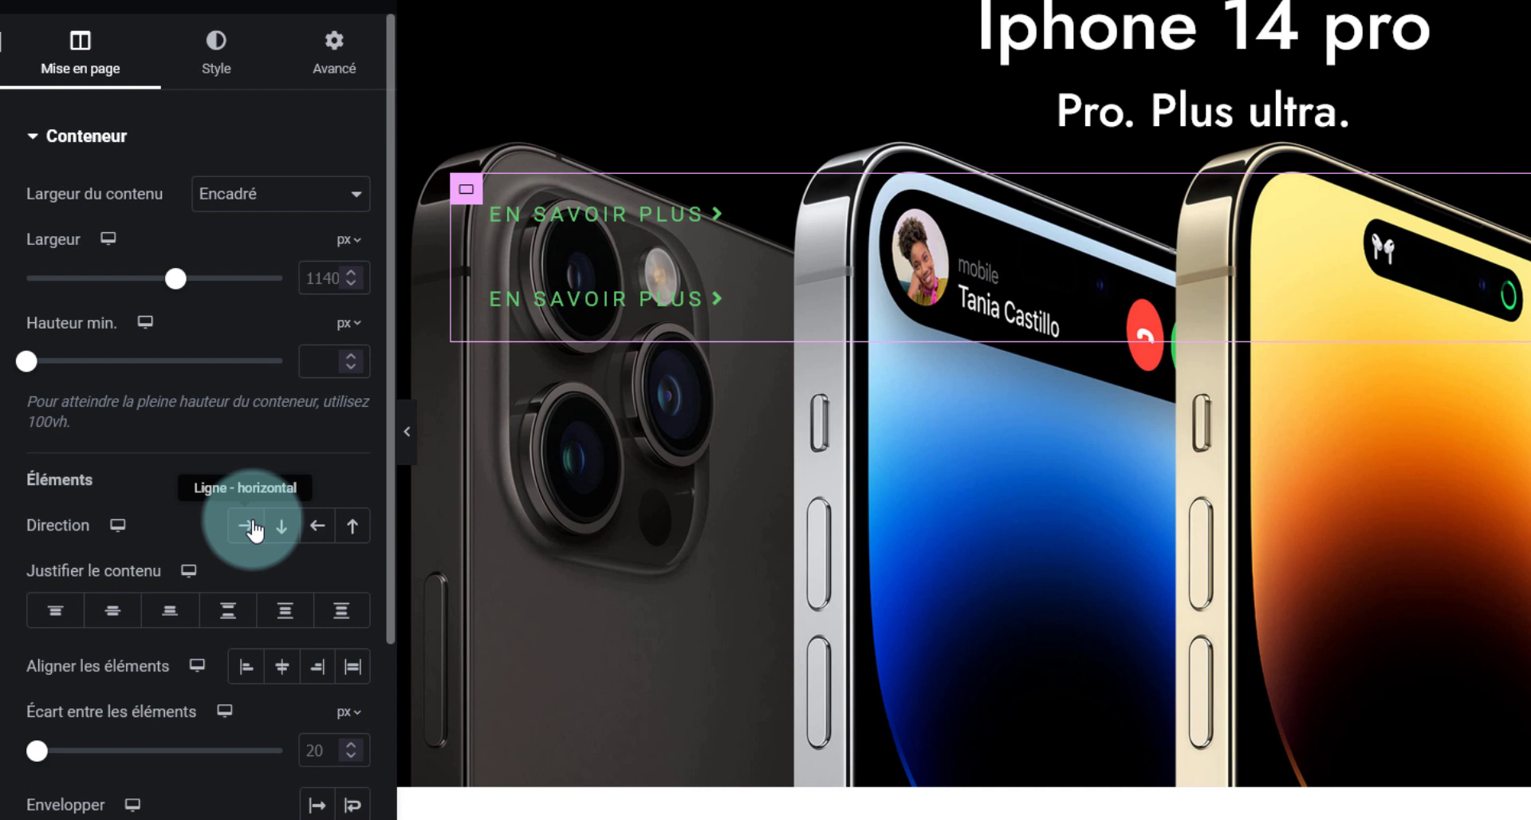
left_click(249, 526)
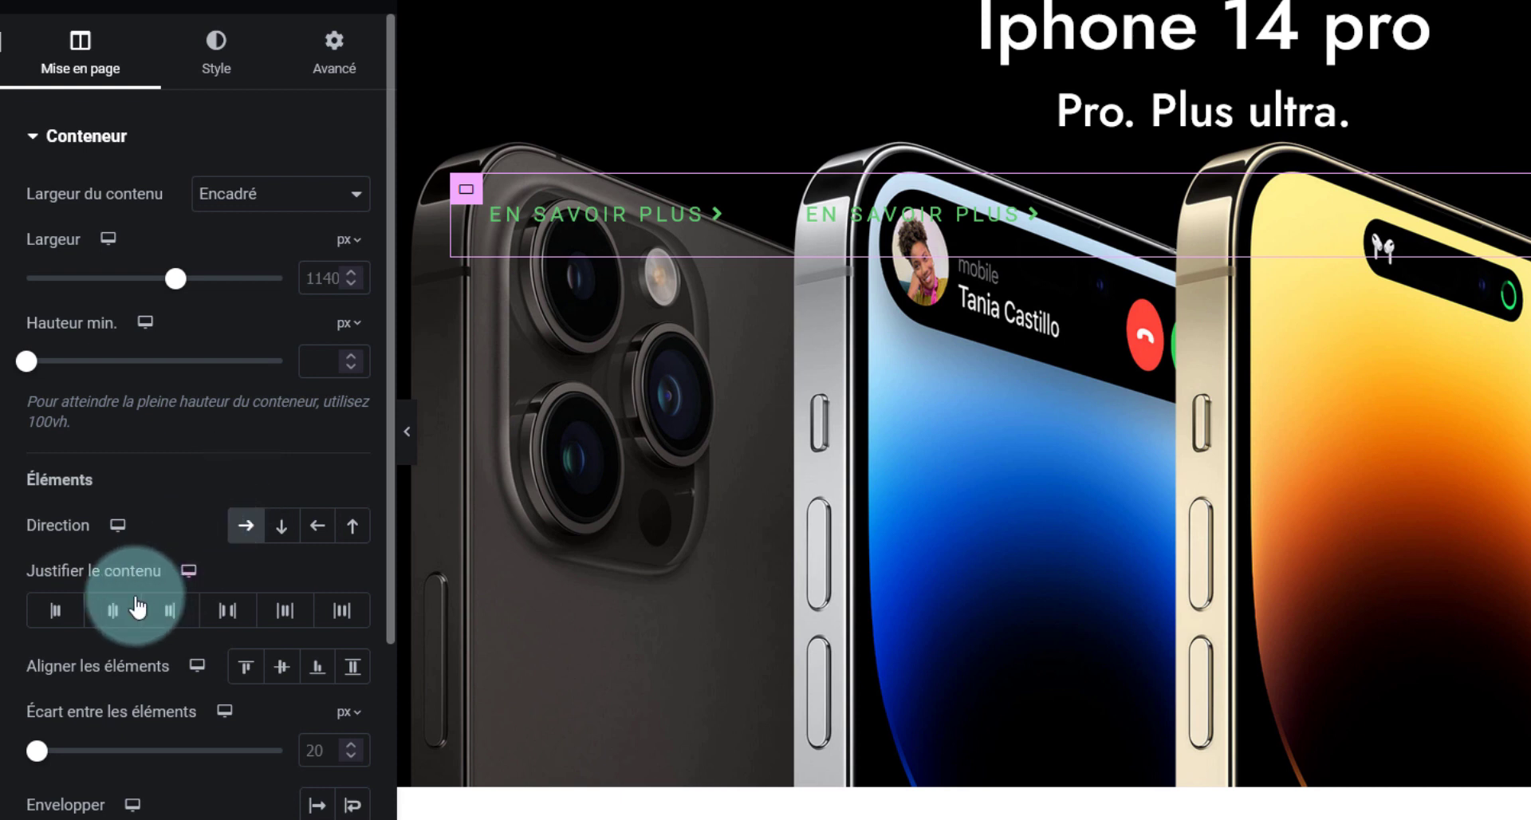
left_click(114, 611)
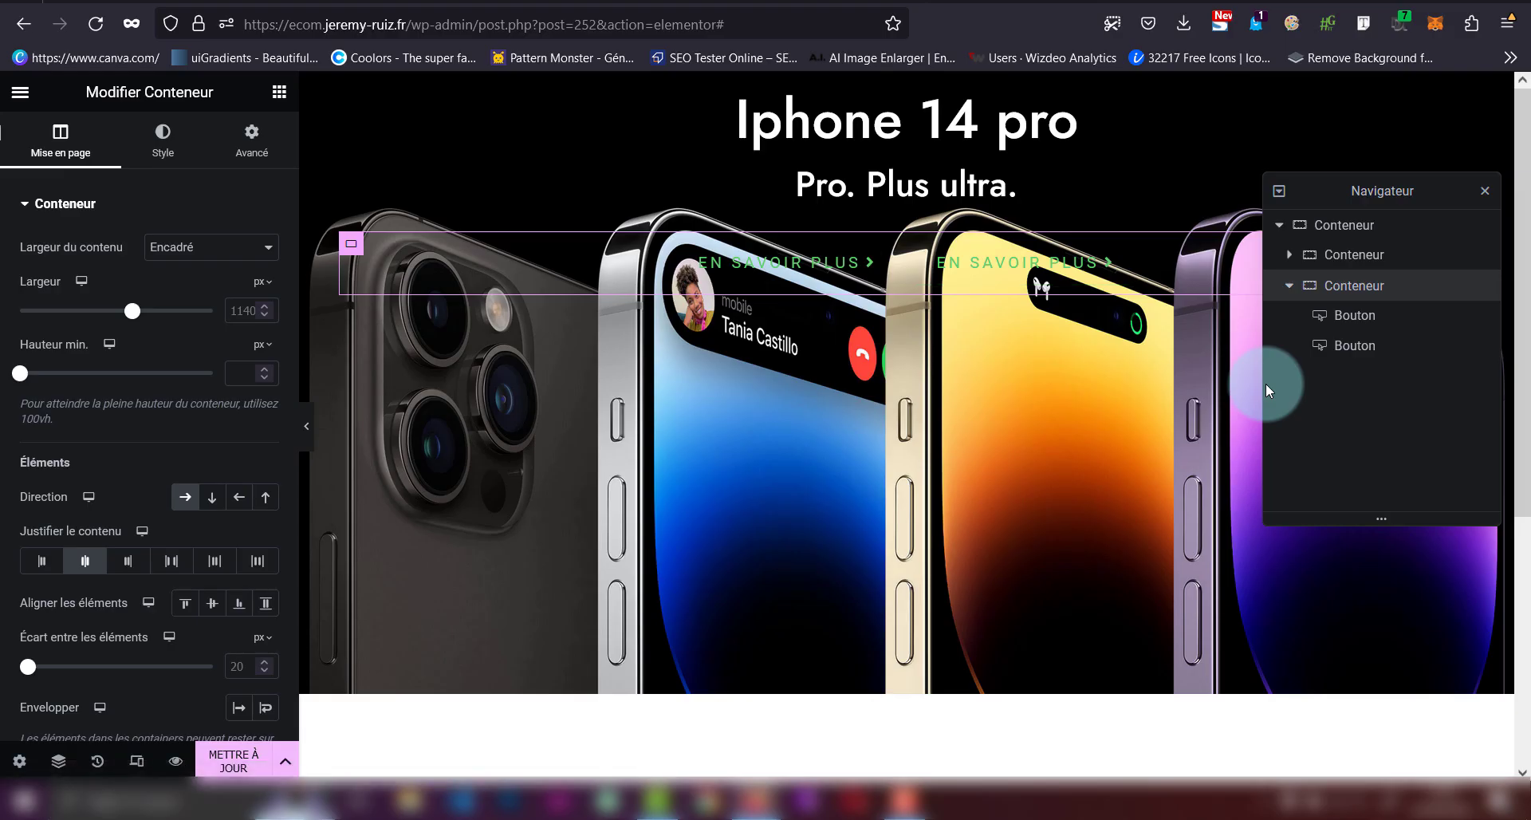
key("ctrl+Tab")
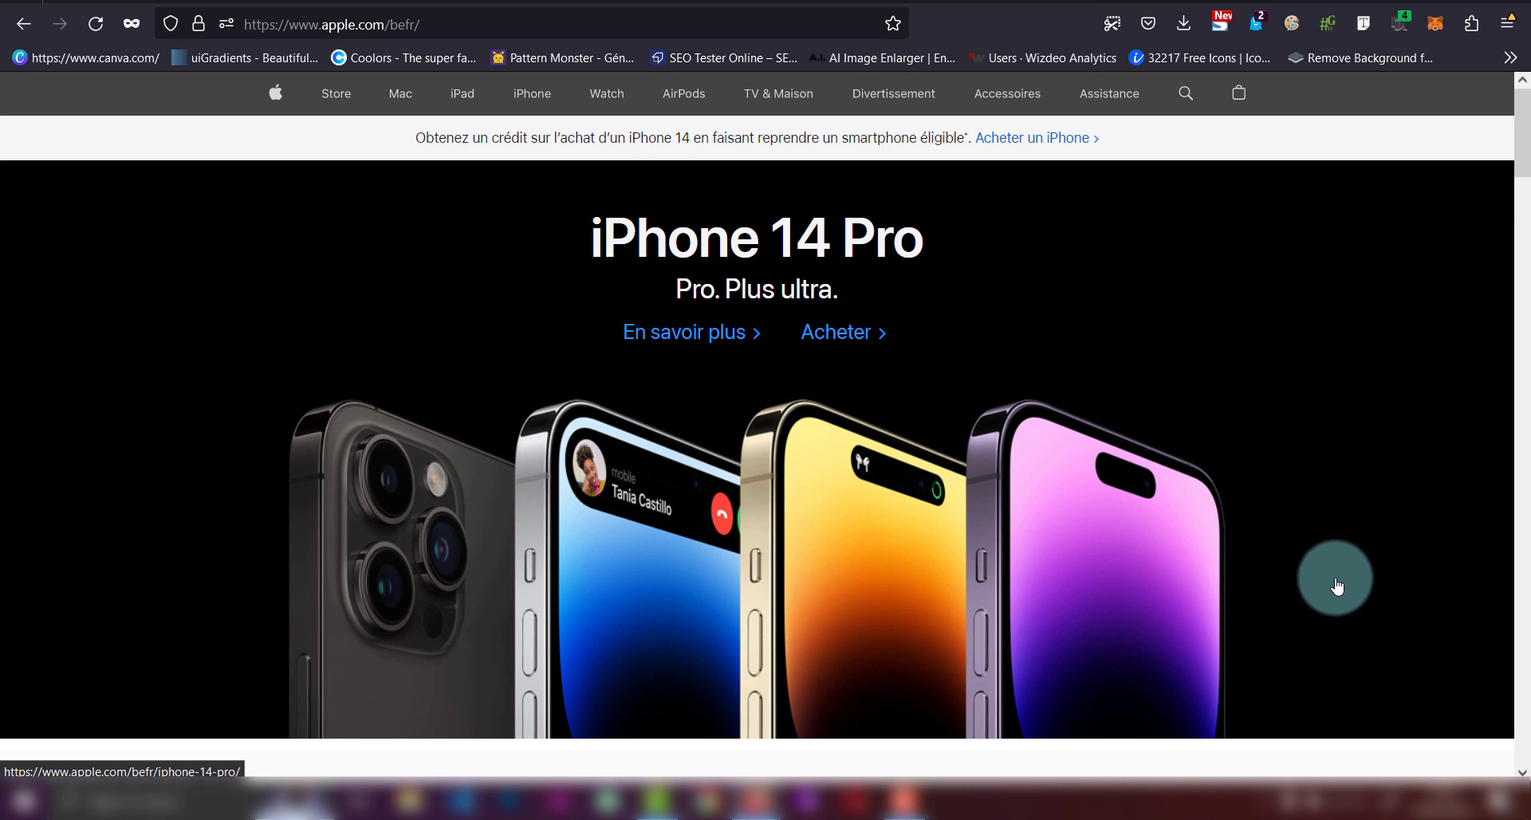
key("ctrl+Tab")
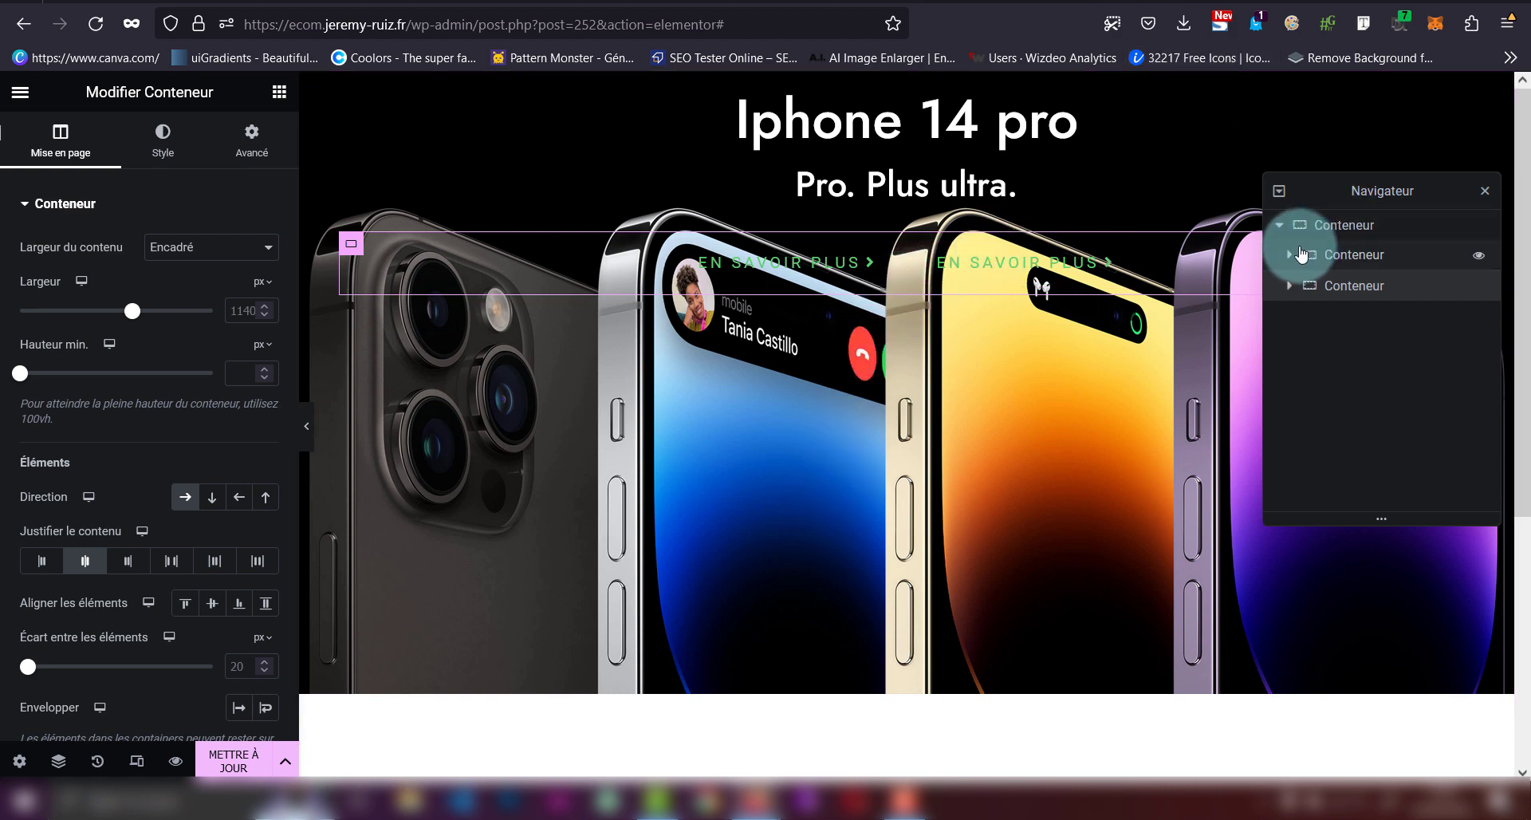
- Duplicate the complete iPhone 14 Pro container twice, checking which product blocks follow it on Apple's home page
left_click(1282, 229)
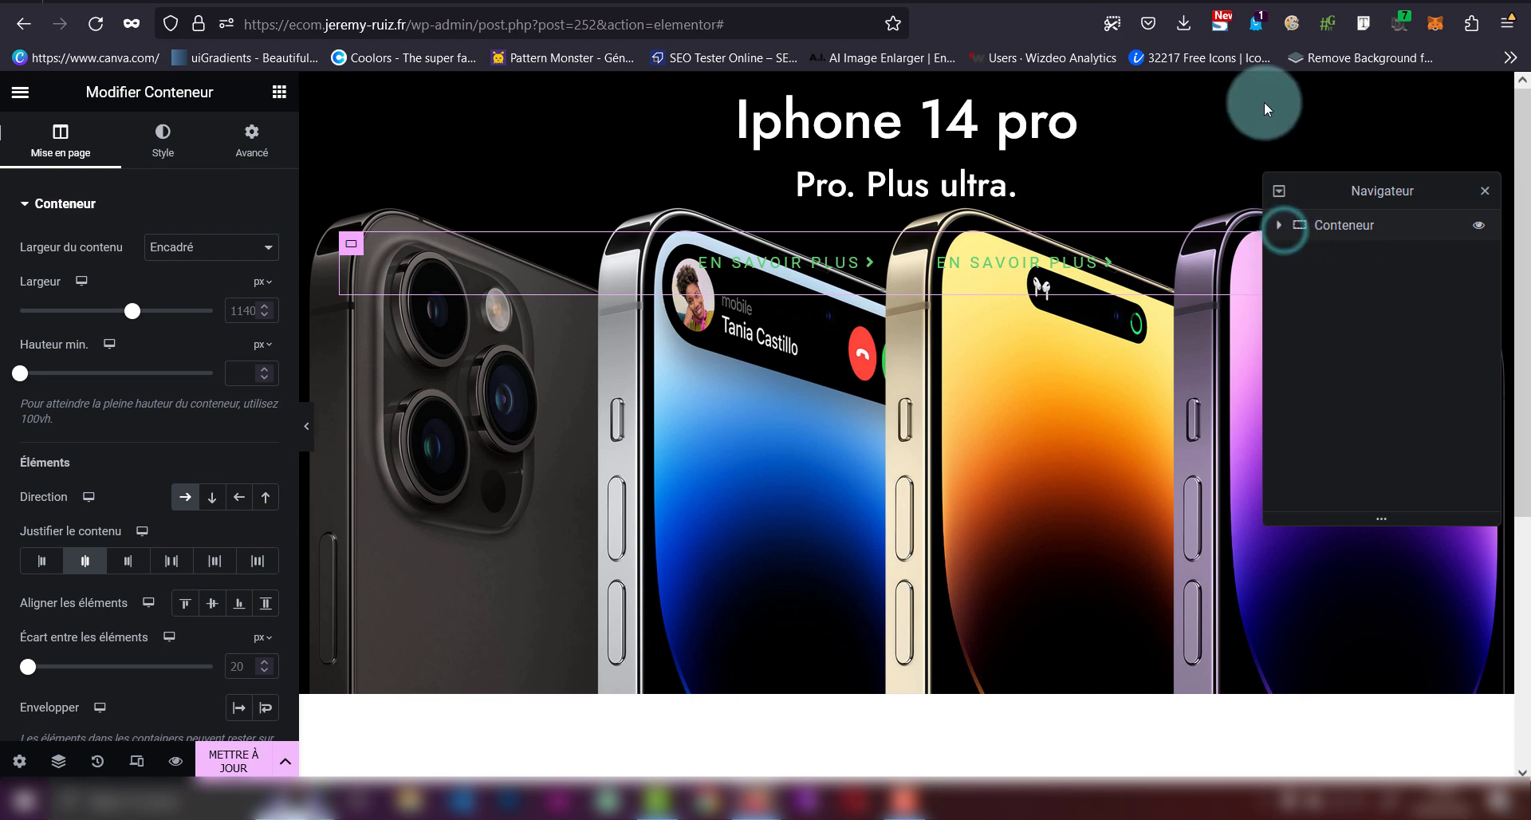
left_click(1369, 234)
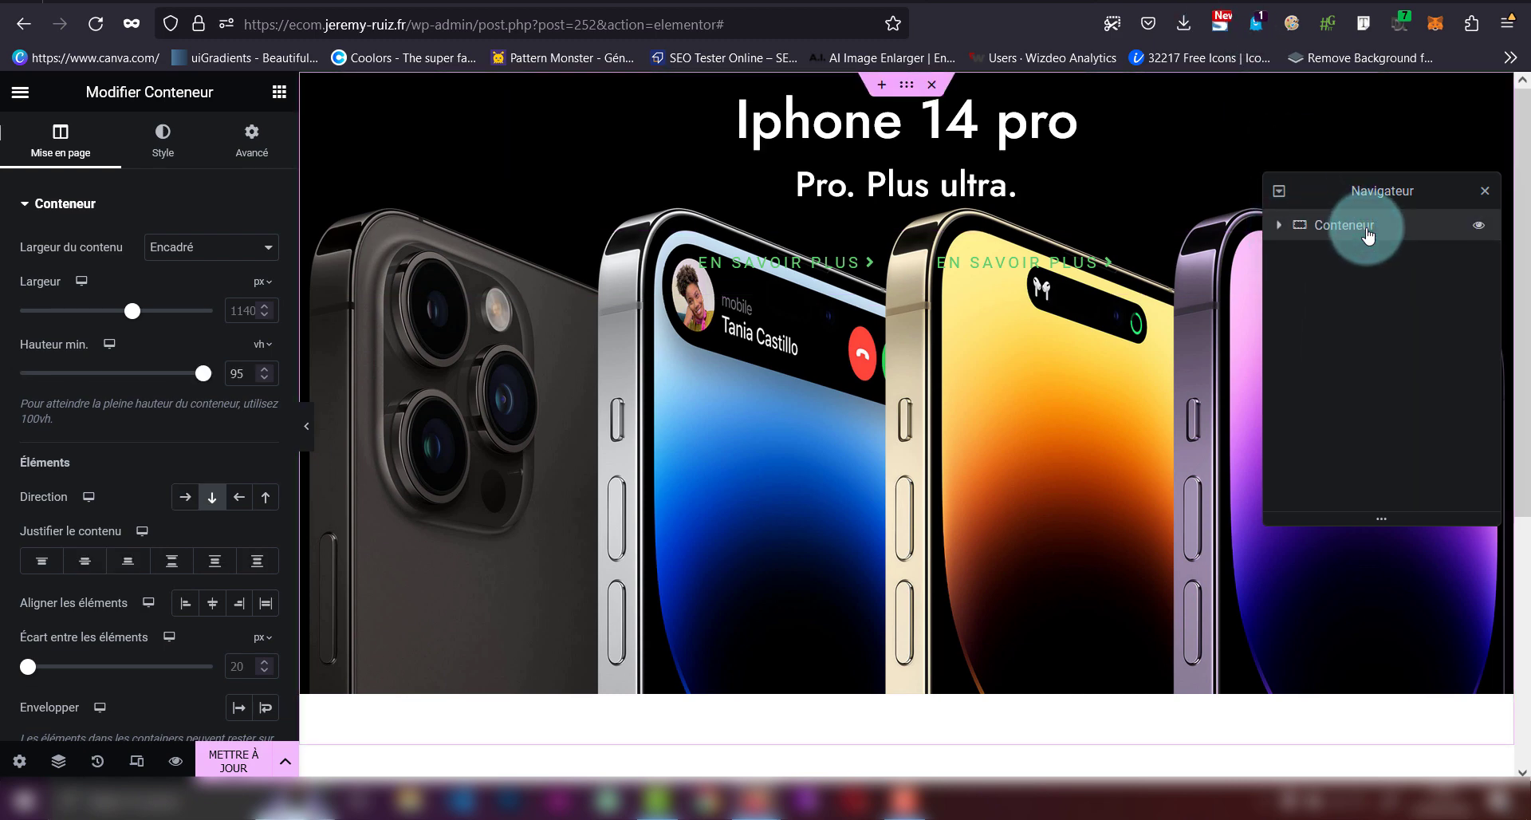
key("ctrl+d")
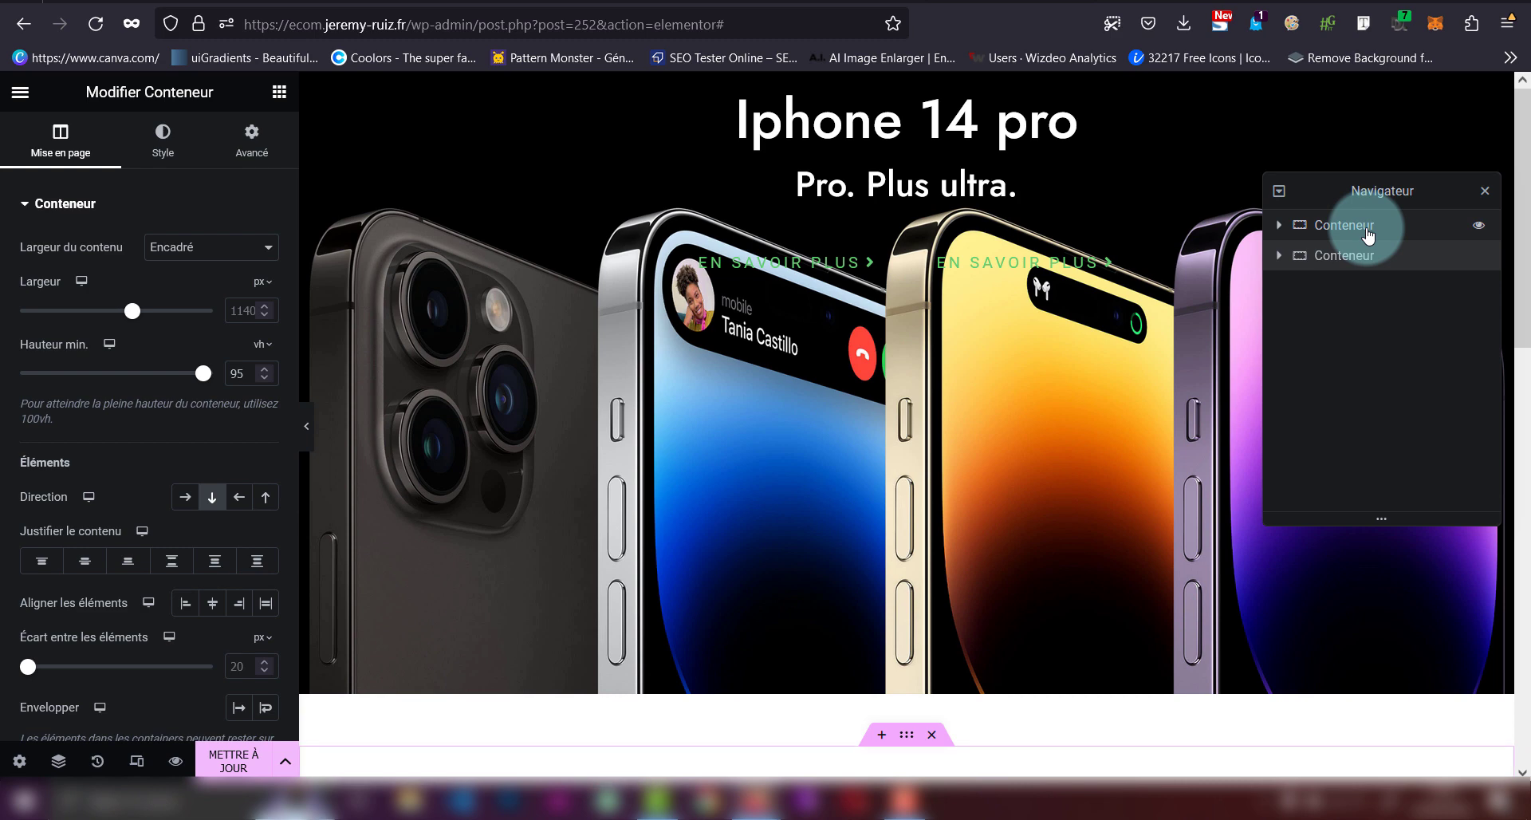
key("ctrl+Tab")
scroll(930, 422, "down", 5)
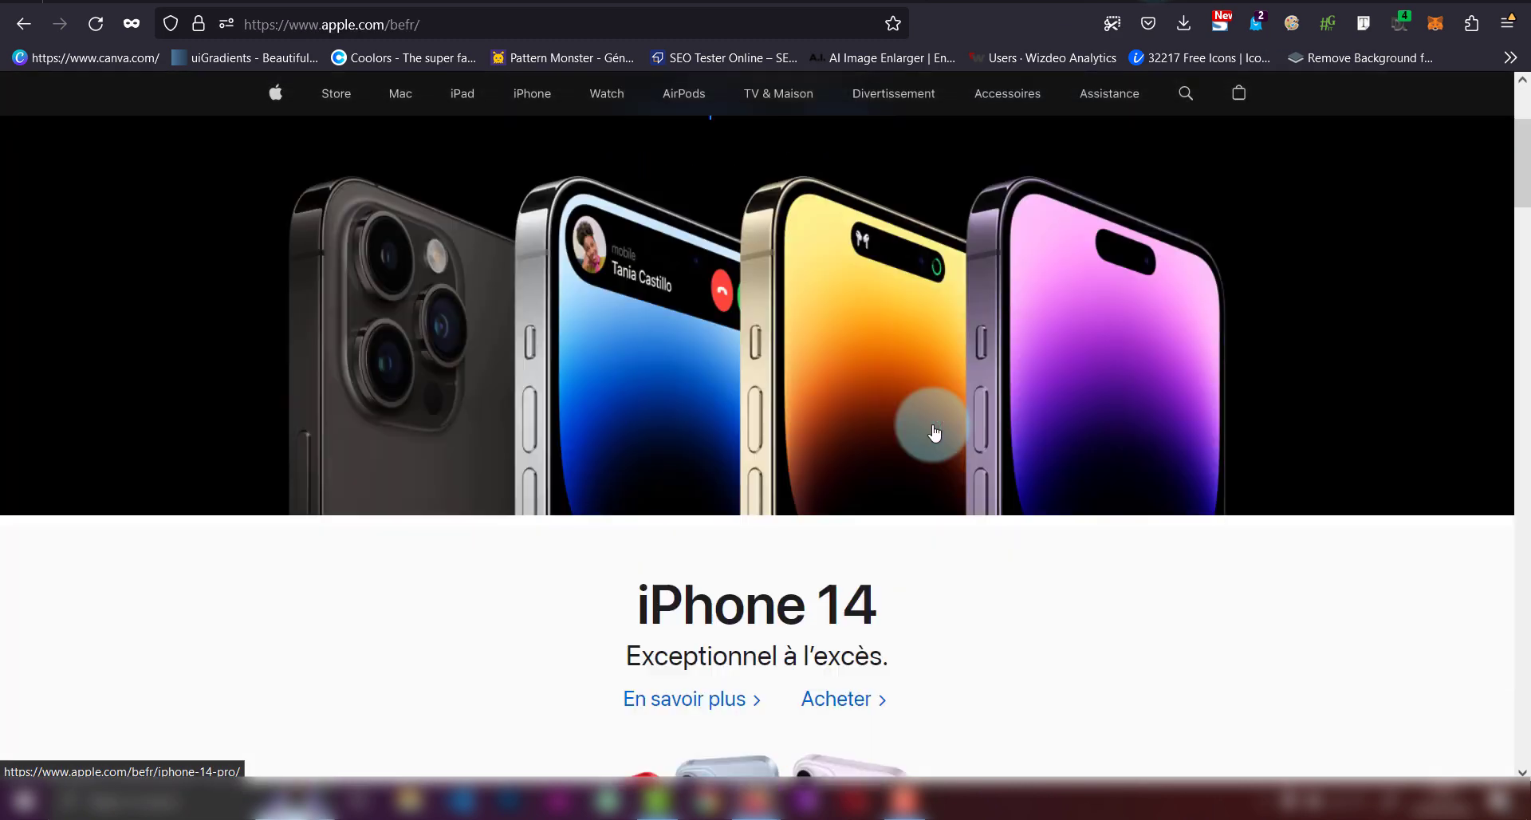
scroll(935, 433, "down", 8)
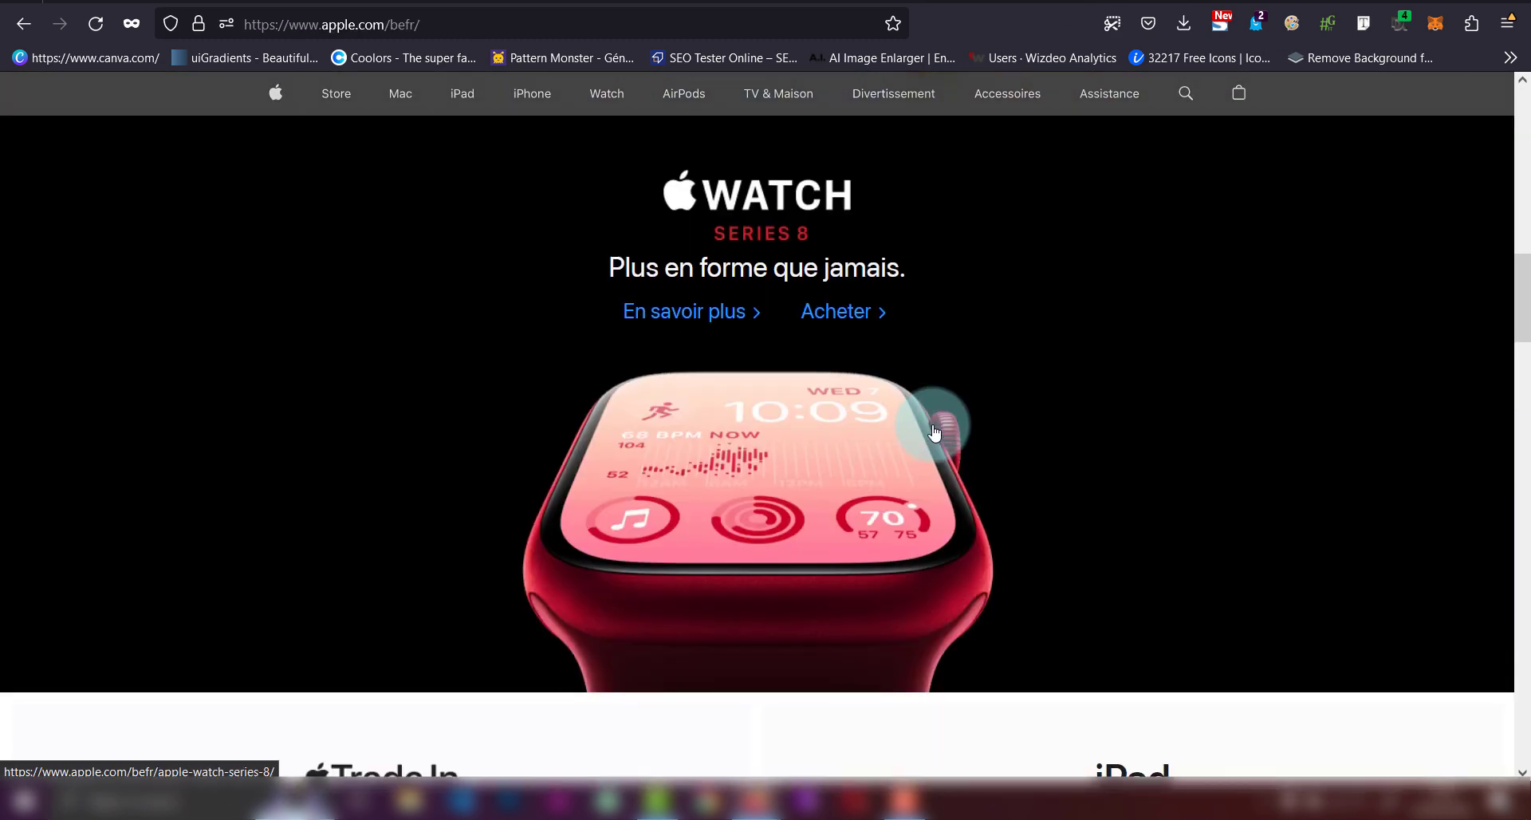
scroll(935, 432, "up", 8)
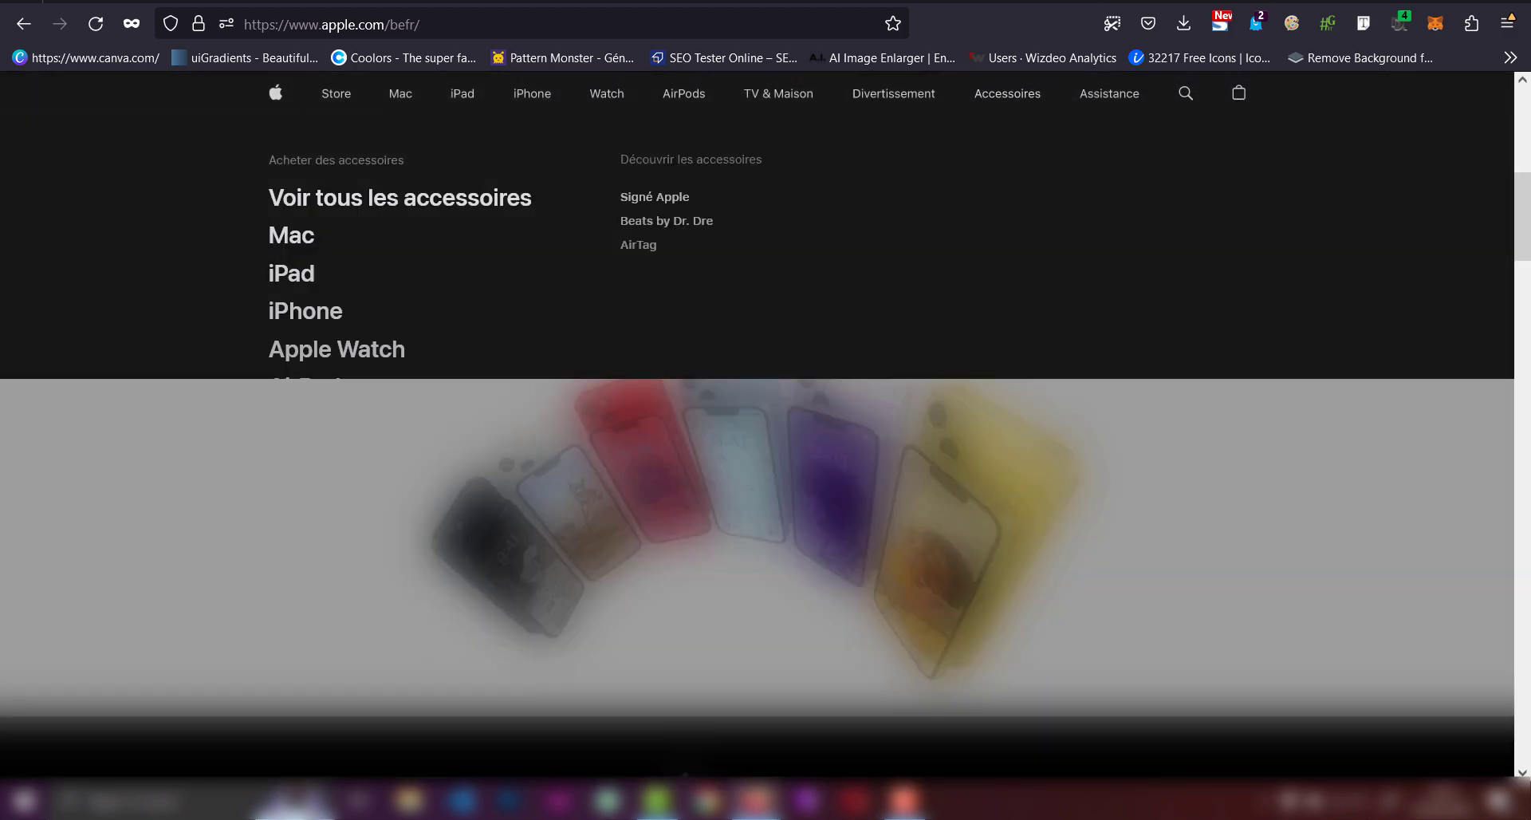
key("ctrl+Tab")
- Replace the second container's background image with the picture of the coloured iPhone 14 line-up and set its position to Inférieur centre
left_click(1344, 255)
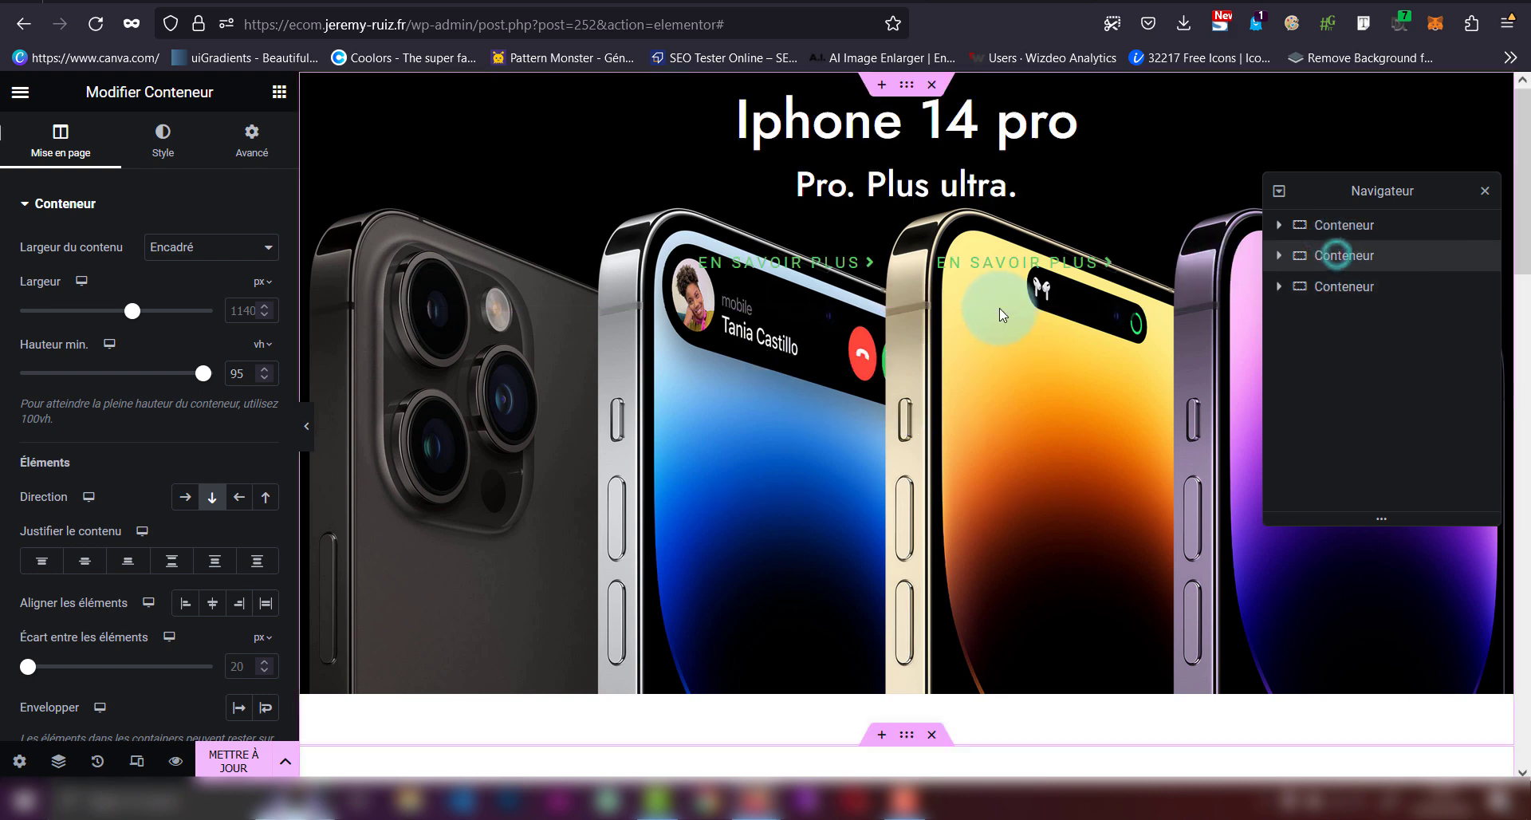
scroll(999, 308, "up", 5)
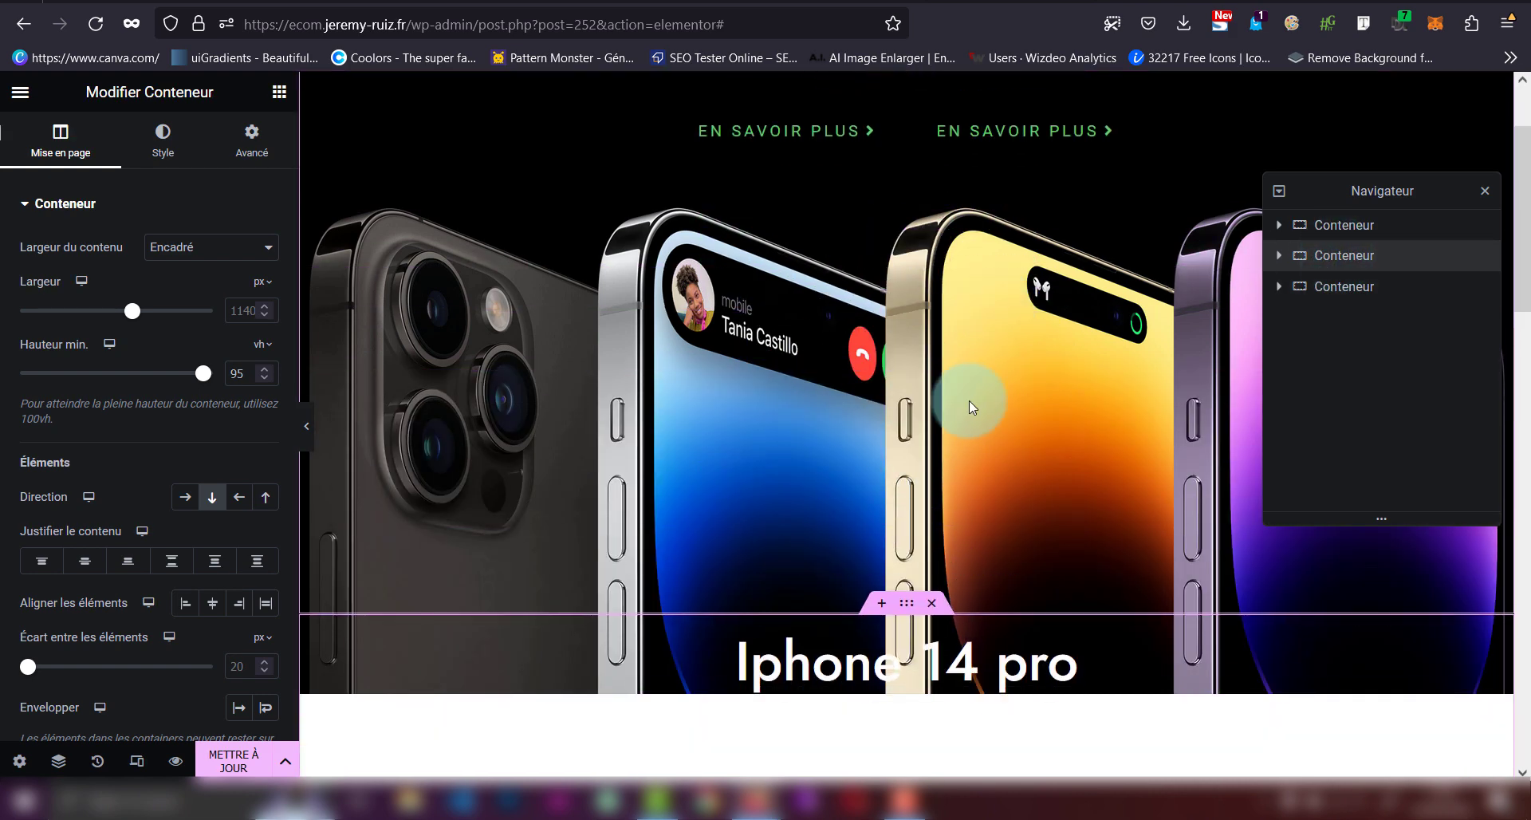
left_click(239, 140)
left_click_drag(1093, 255, 428, 238)
left_click(163, 140)
left_click(201, 419)
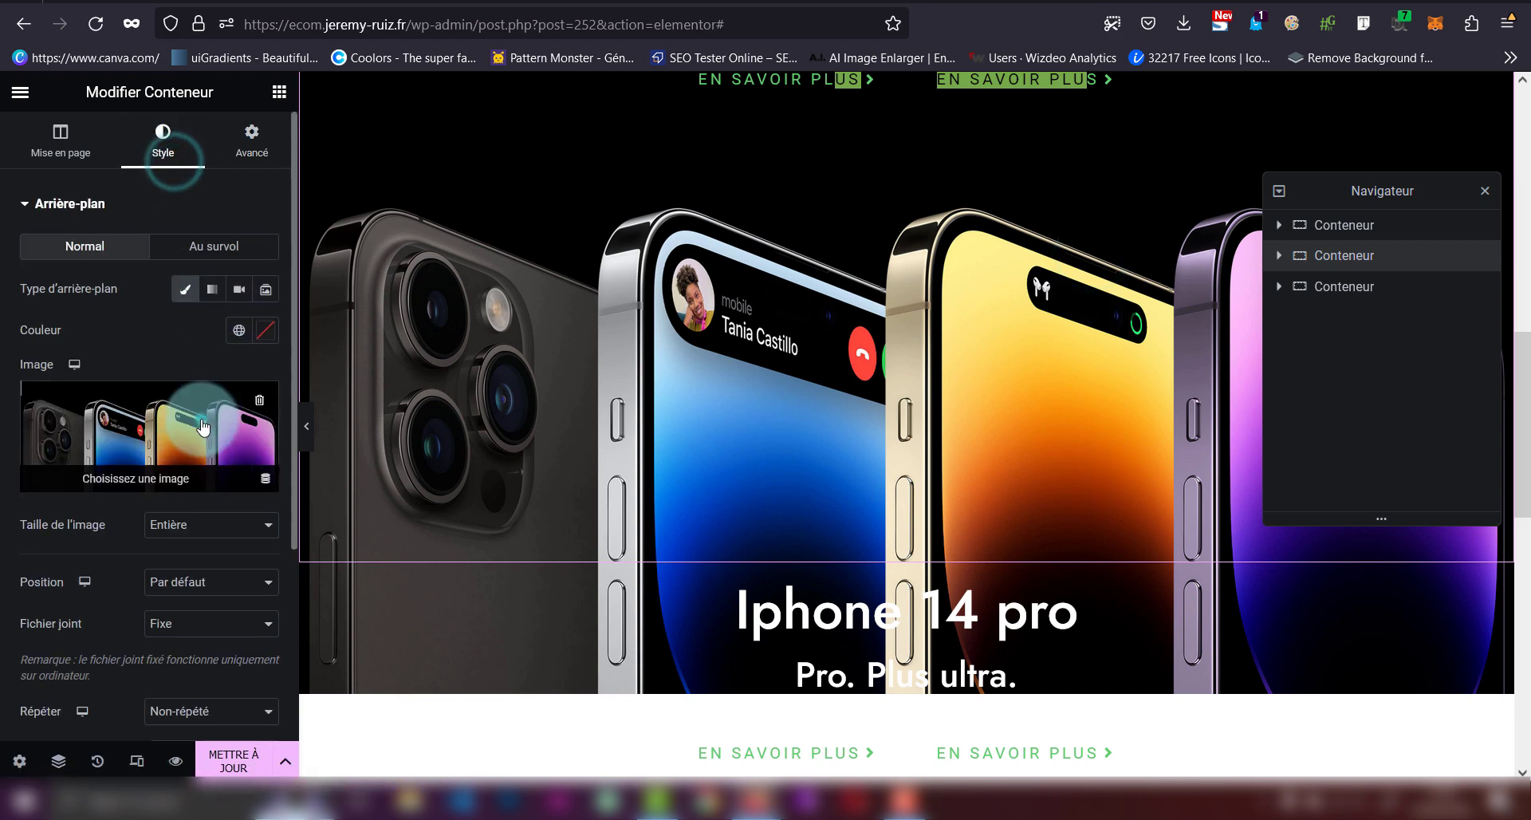
left_click(1437, 722)
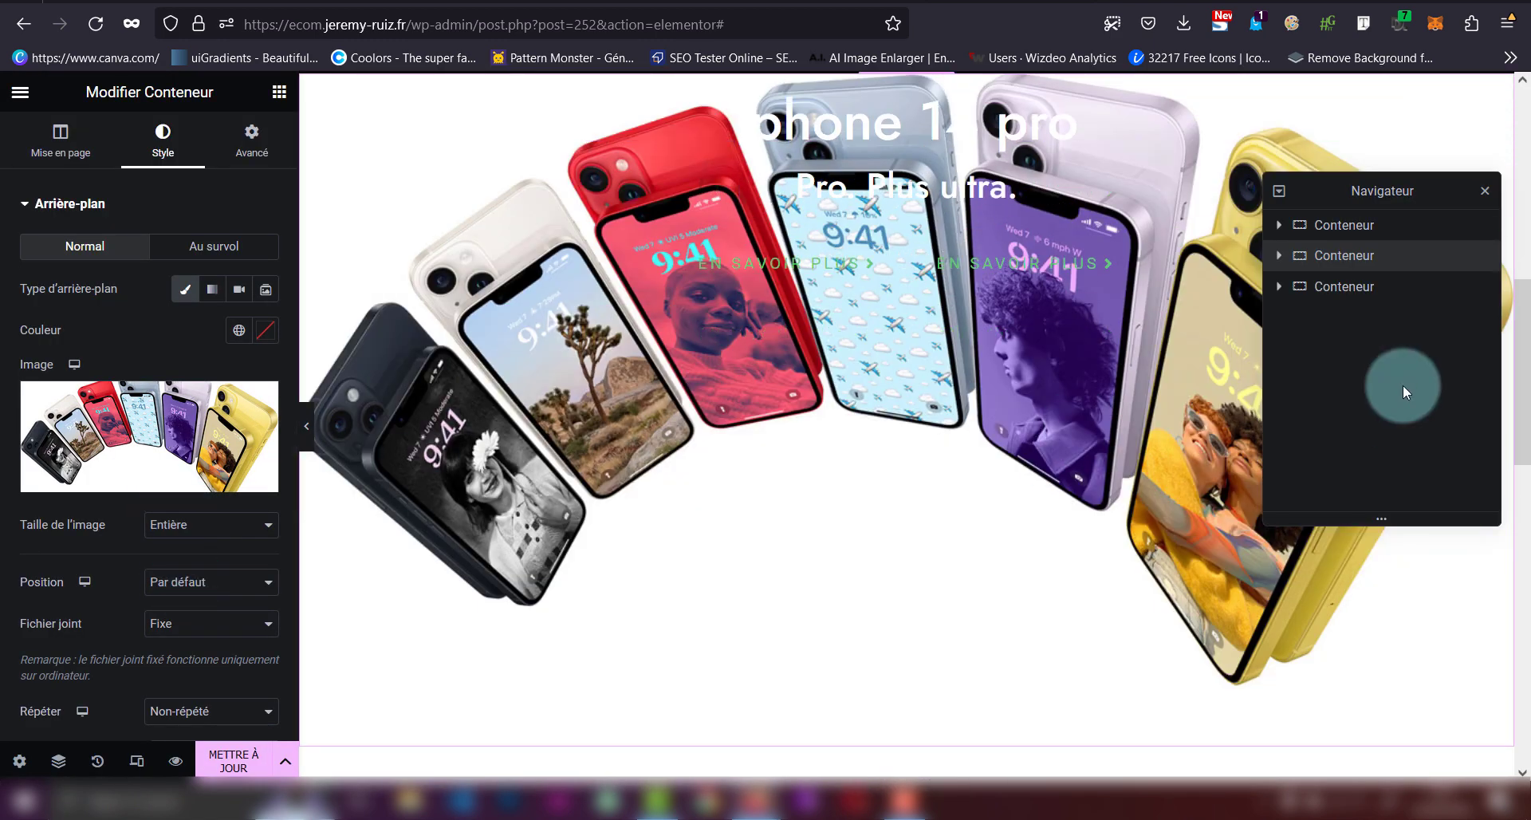
left_click(217, 593)
left_click(227, 481)
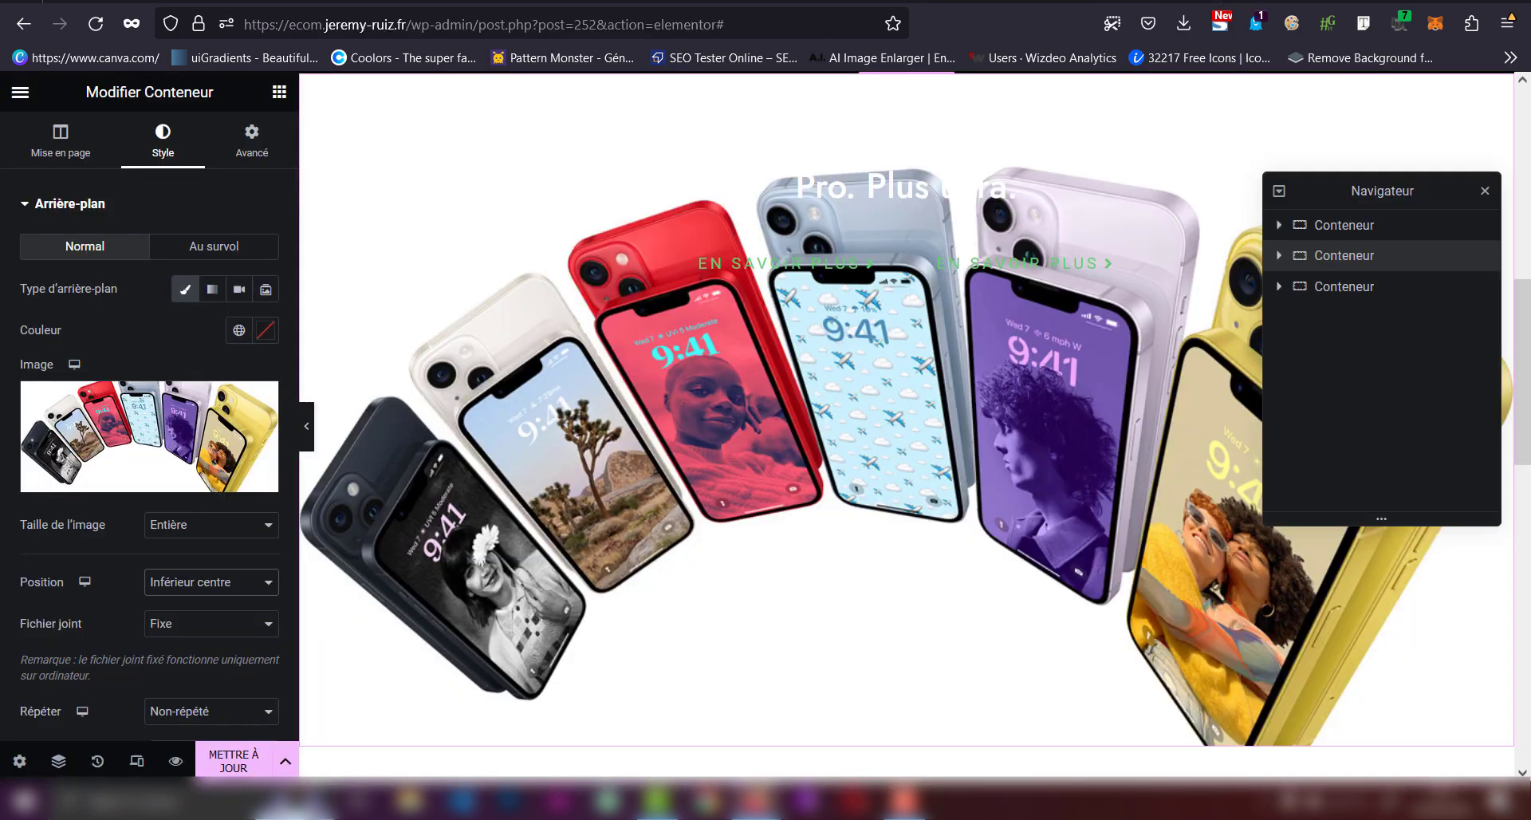
- Set the text colour of the second container's "Iphone 14 pro" title to the black global colour
left_click(1280, 255)
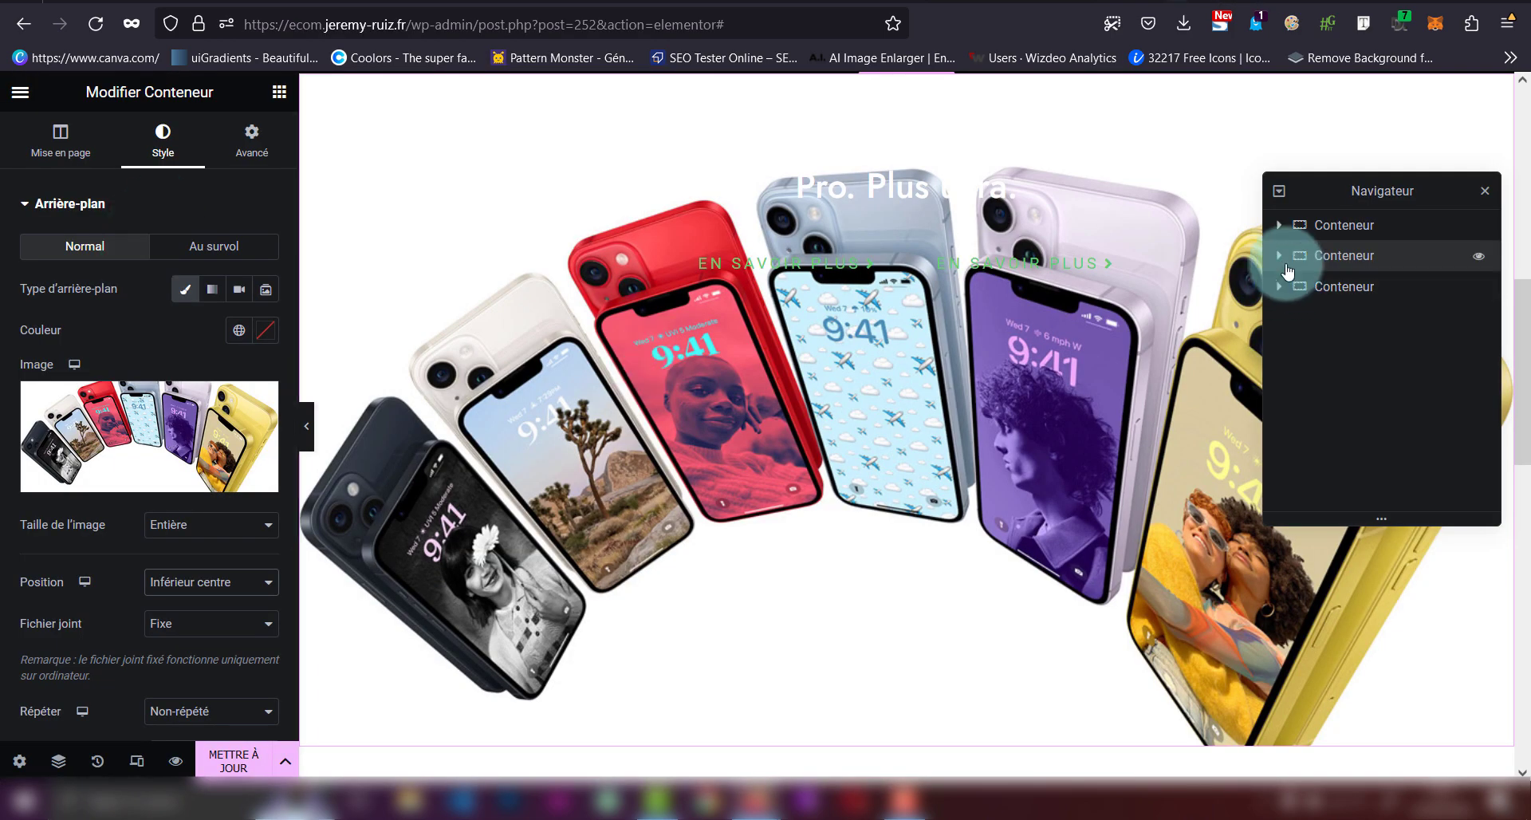
left_click(1358, 293)
left_click(1290, 285)
left_click(1340, 315)
left_click(151, 152)
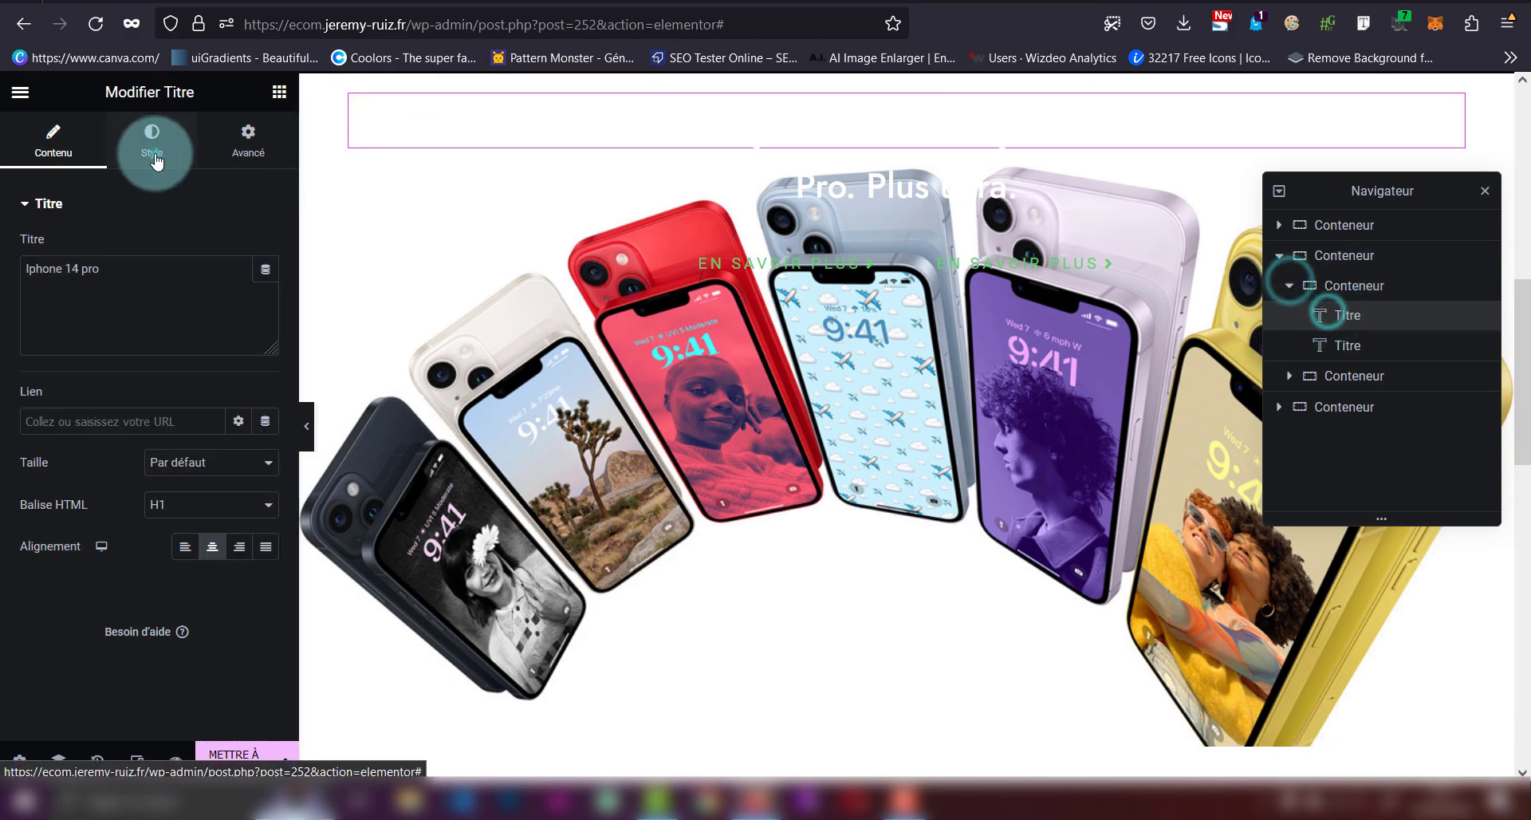
left_click(241, 251)
left_click(124, 478)
- Set the text colour of the second container's "Pro. Plus ultra." title to the black global colour
left_click(1348, 345)
left_click(152, 147)
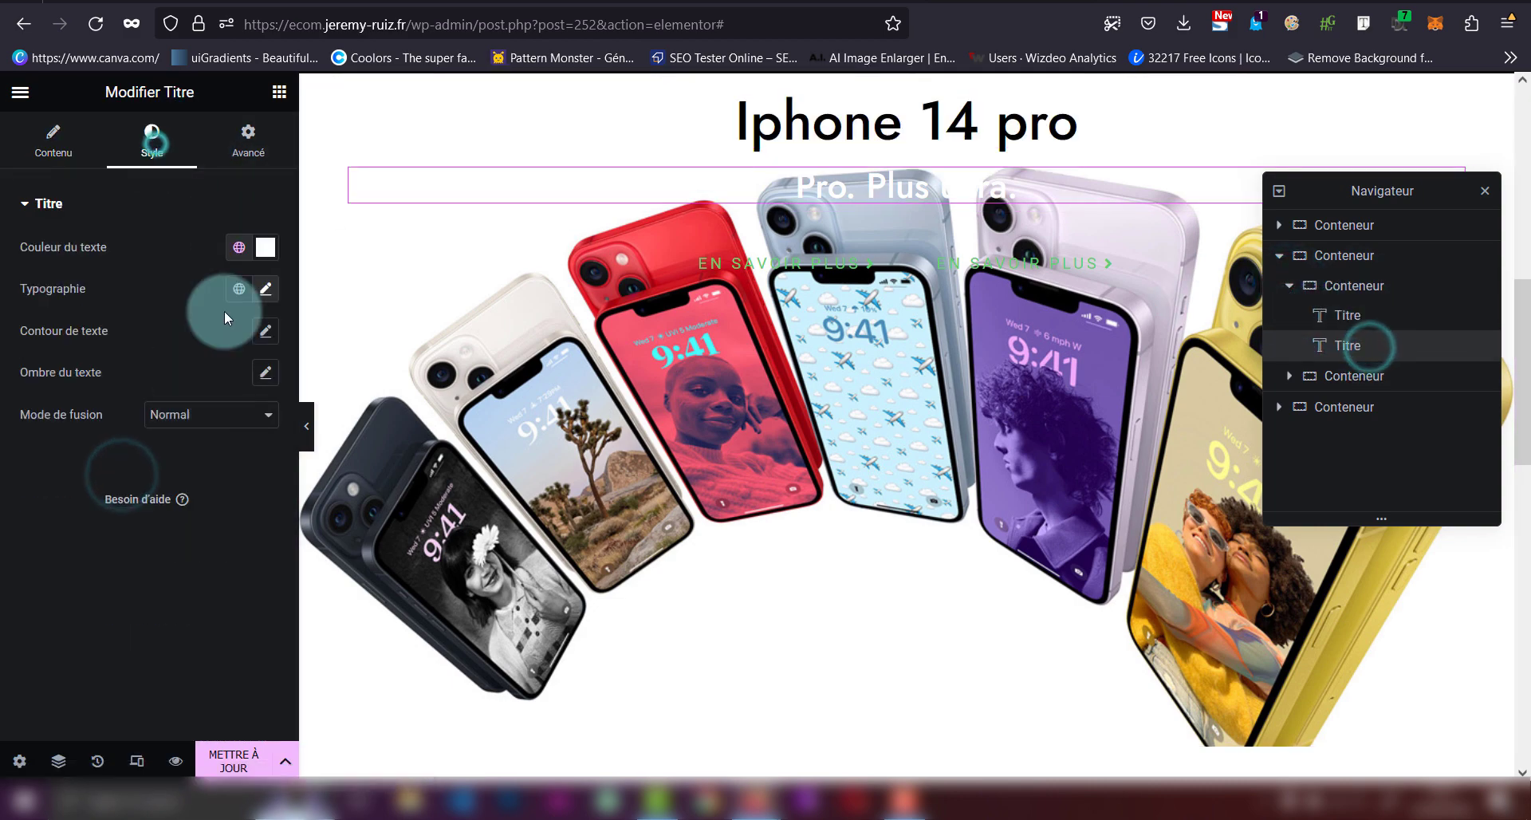
left_click(236, 249)
left_click(122, 479)
left_click(1280, 256)
- Examine the Apple Watch block and the side-by-side Trade In and iPad blocks on Apple's home page
scroll(1010, 420, "down", 2)
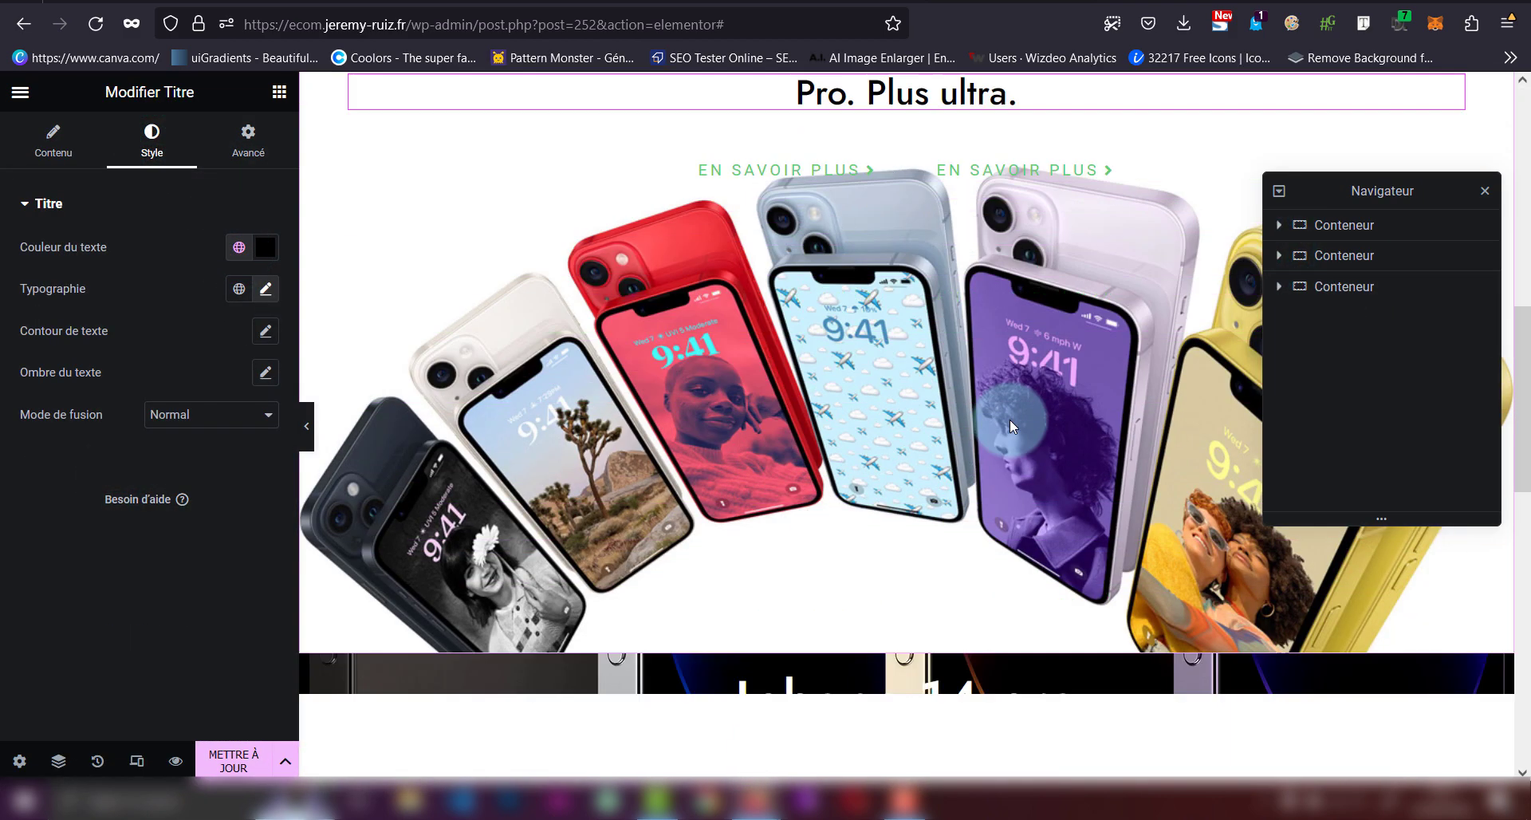
scroll(1010, 419, "down", 5)
left_click(1342, 300)
key("ctrl+Tab")
scroll(790, 485, "down", 9)
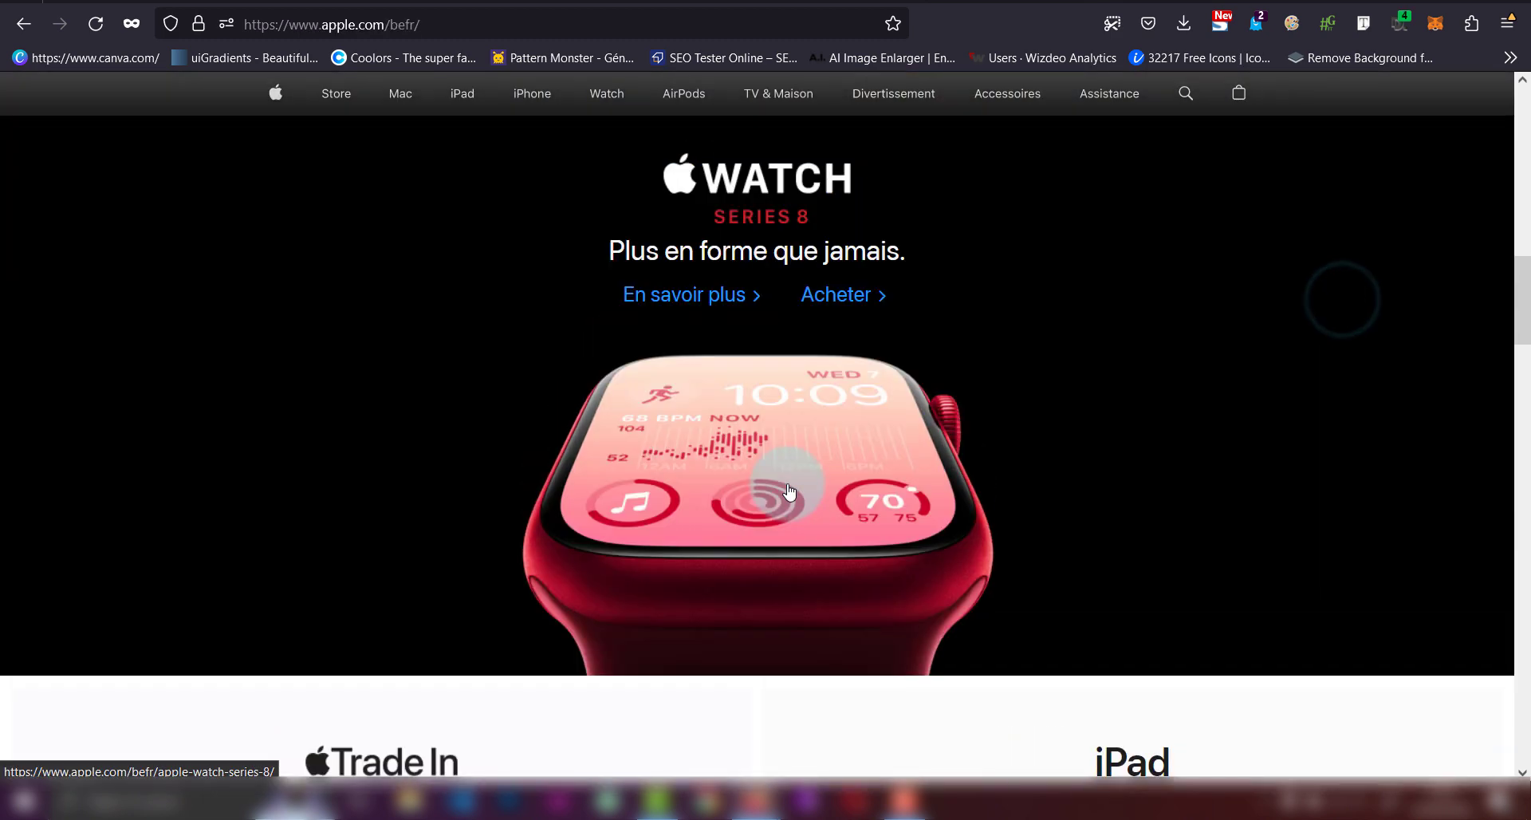
scroll(790, 491, "down", 6)
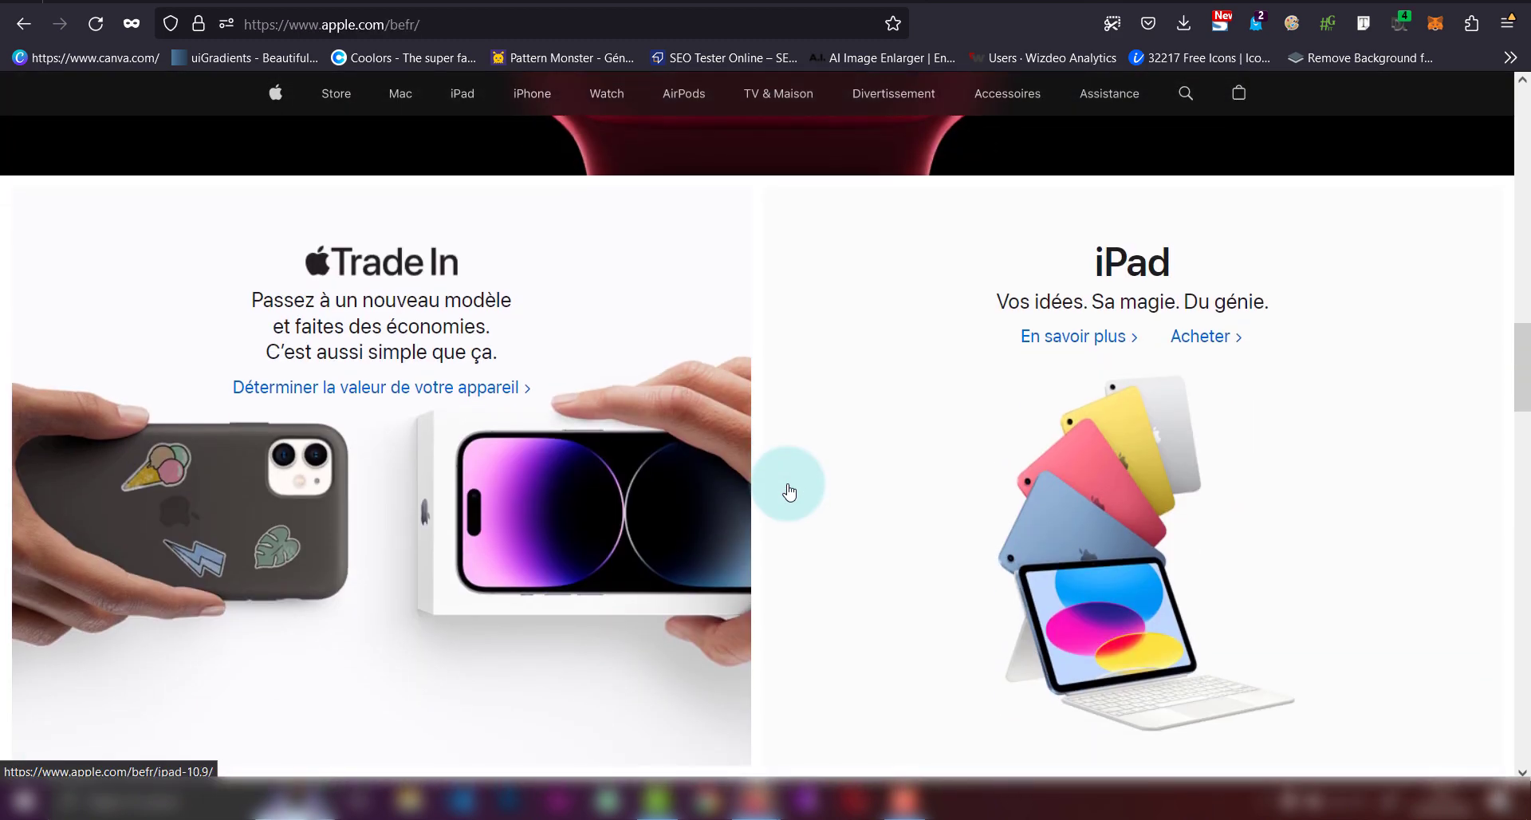
scroll(790, 490, "up", 1)
scroll(789, 491, "up", 8)
scroll(789, 489, "down", 6)
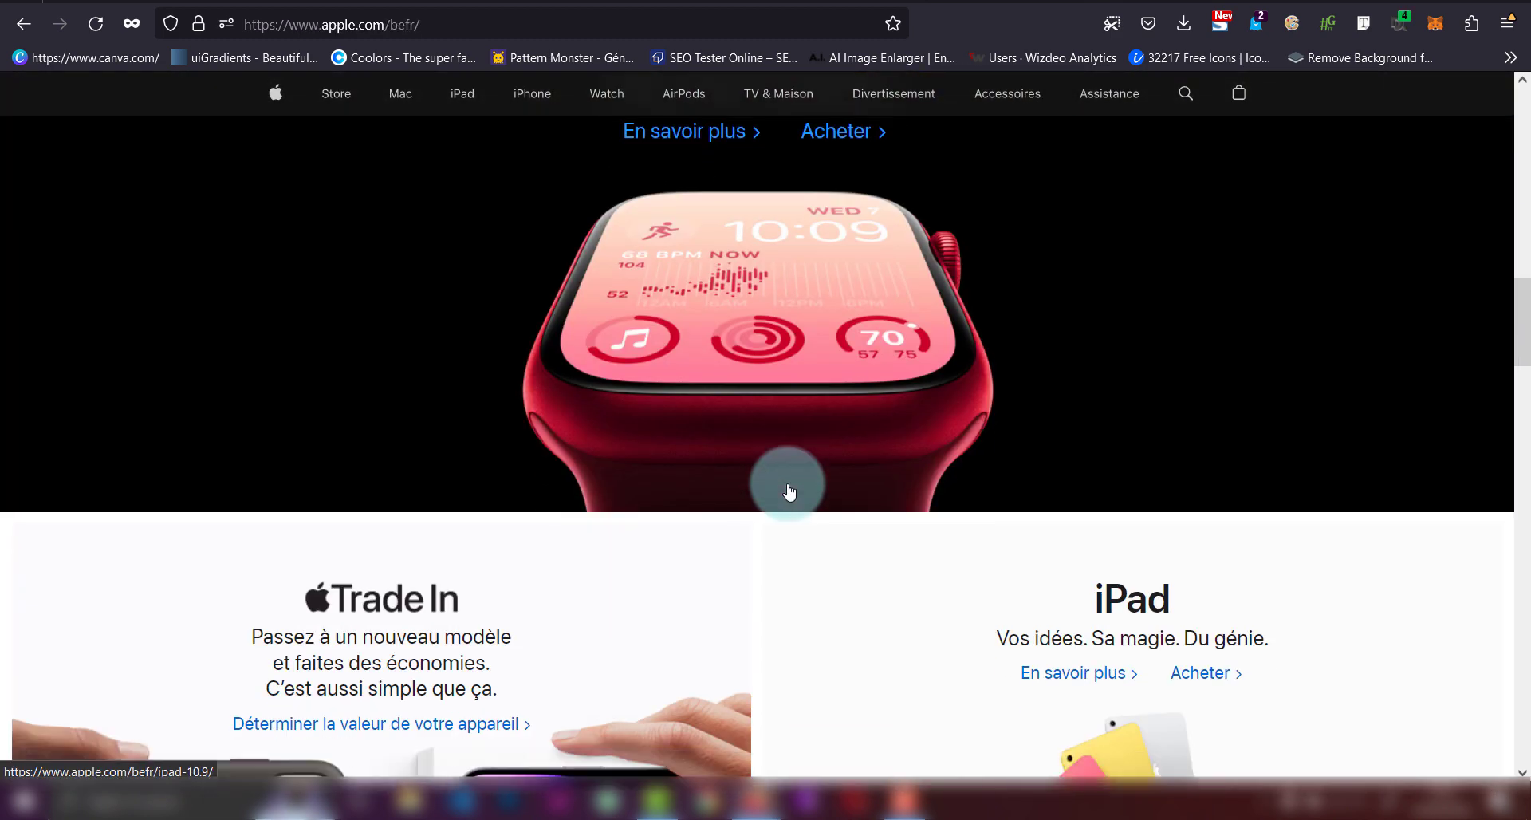
scroll(972, 555, "down", 1)
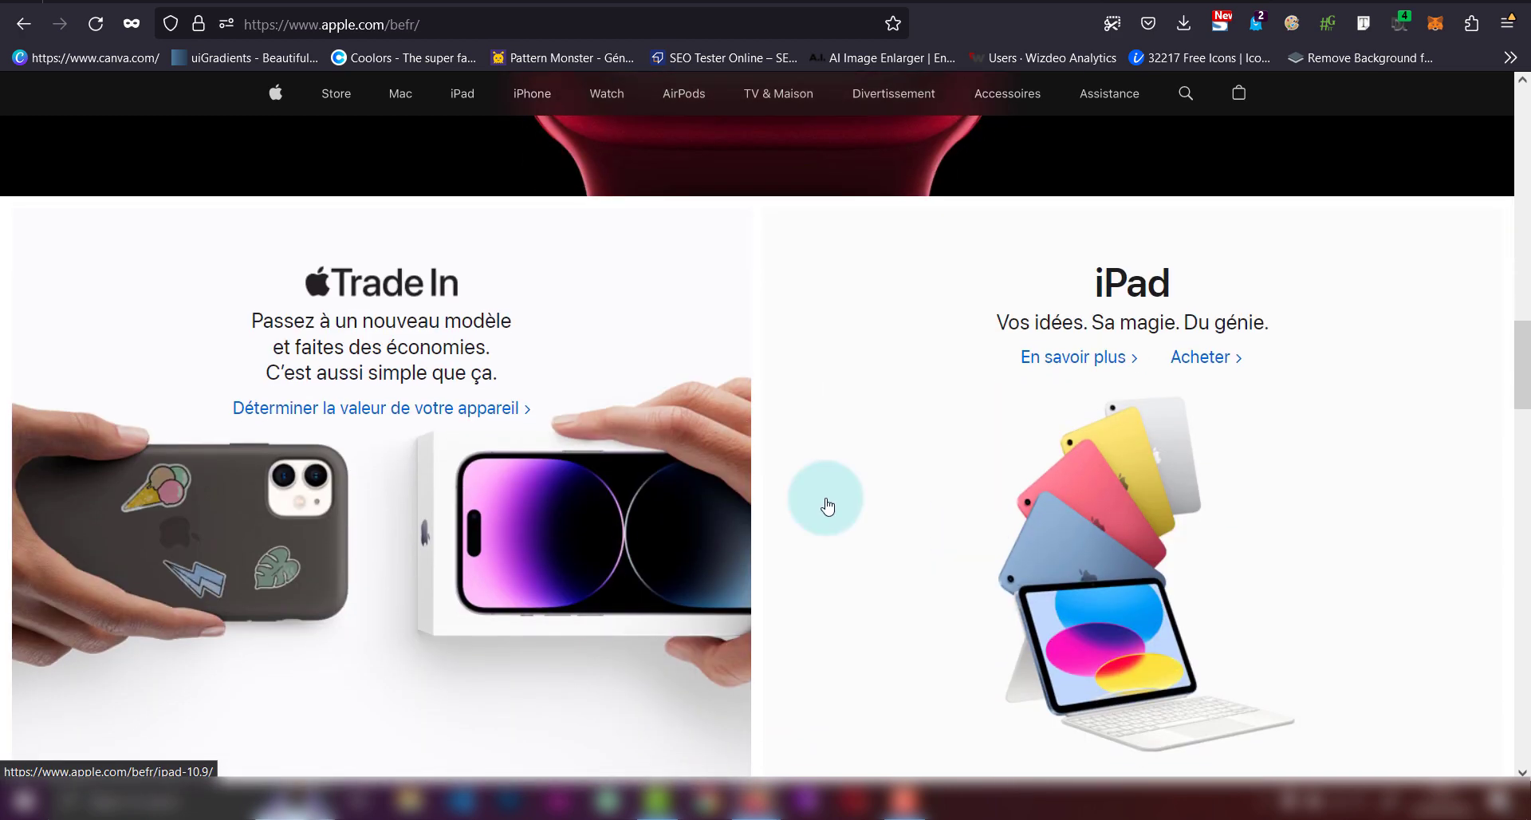
scroll(1013, 446, "up", 4)
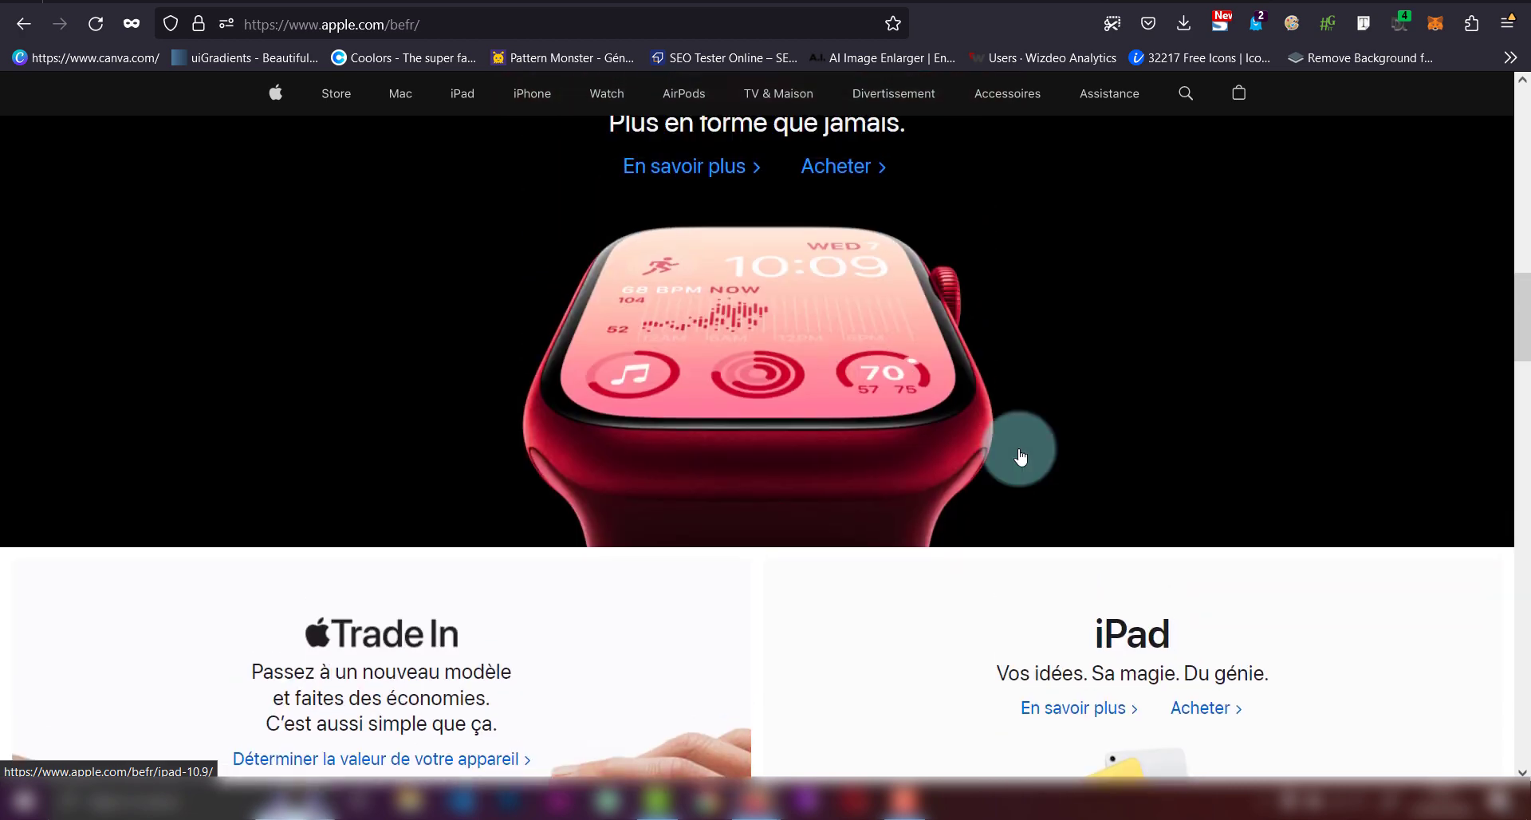
scroll(1019, 453, "up", 2)
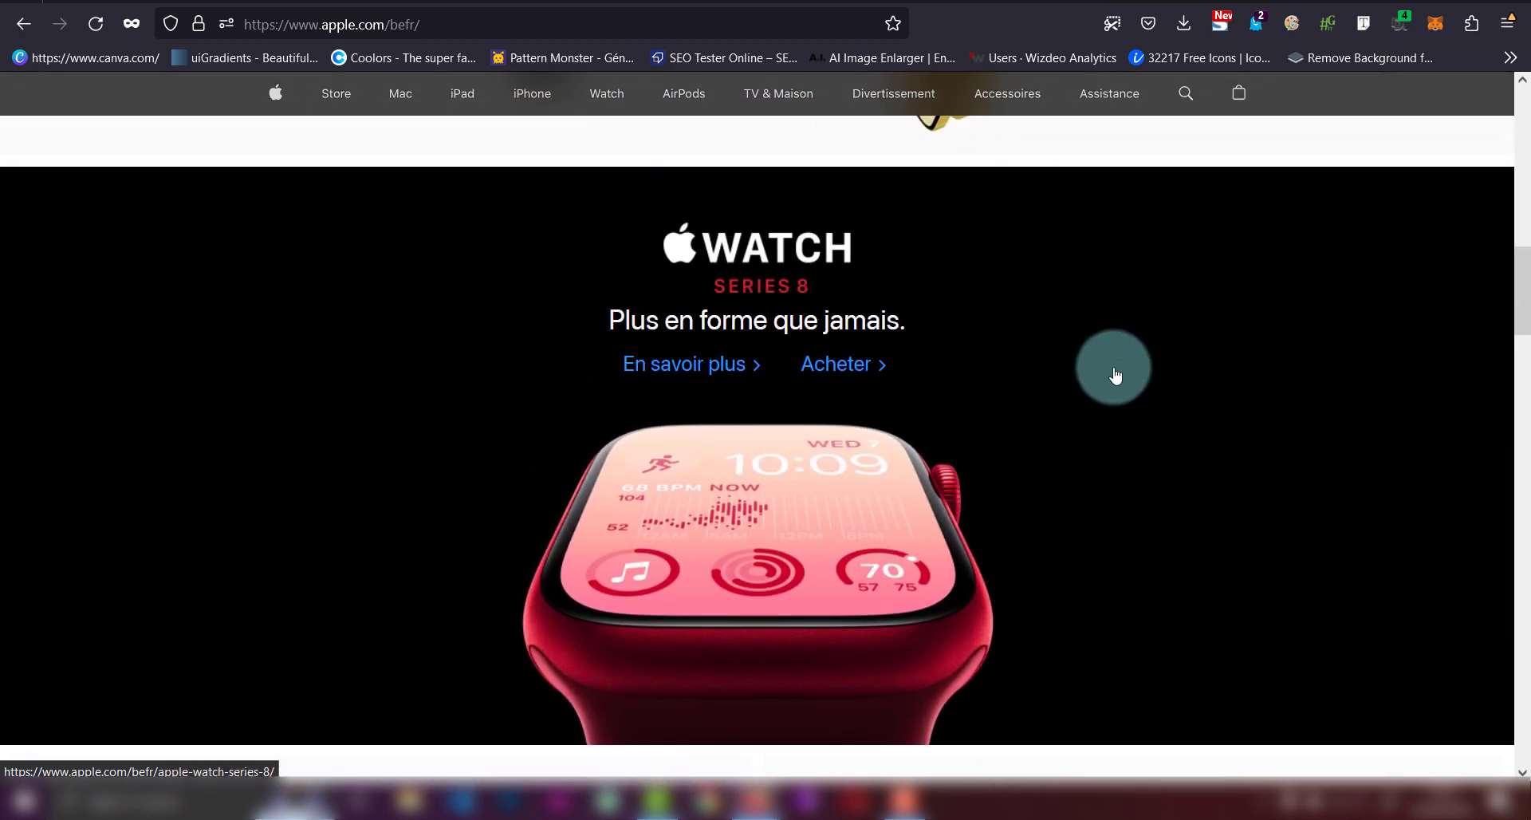
- Add a new empty container with a vertical direction structure at the end of the page
scroll(1112, 371, "down", 7)
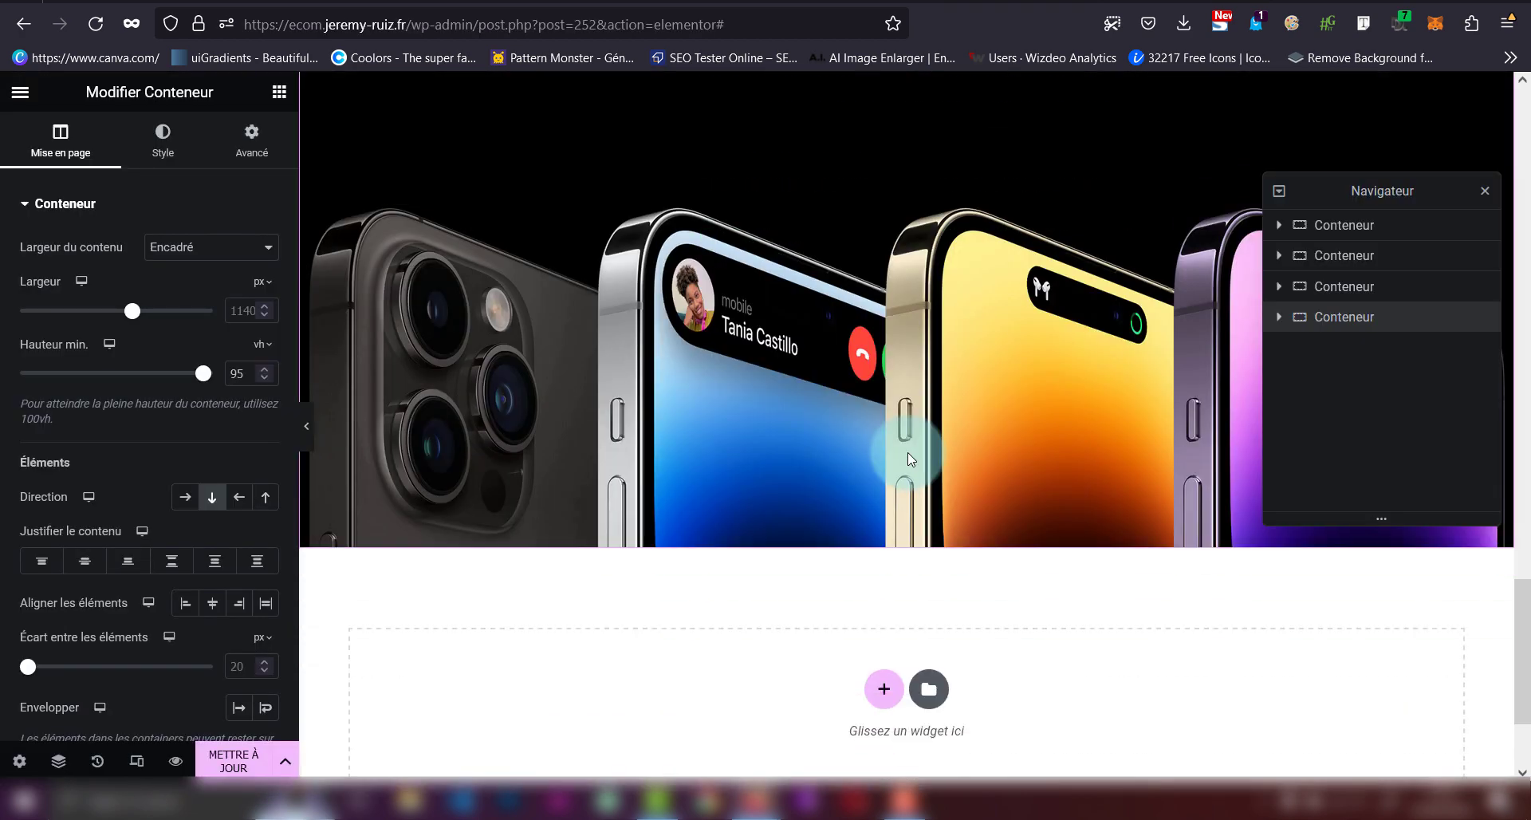
scroll(907, 452, "down", 2)
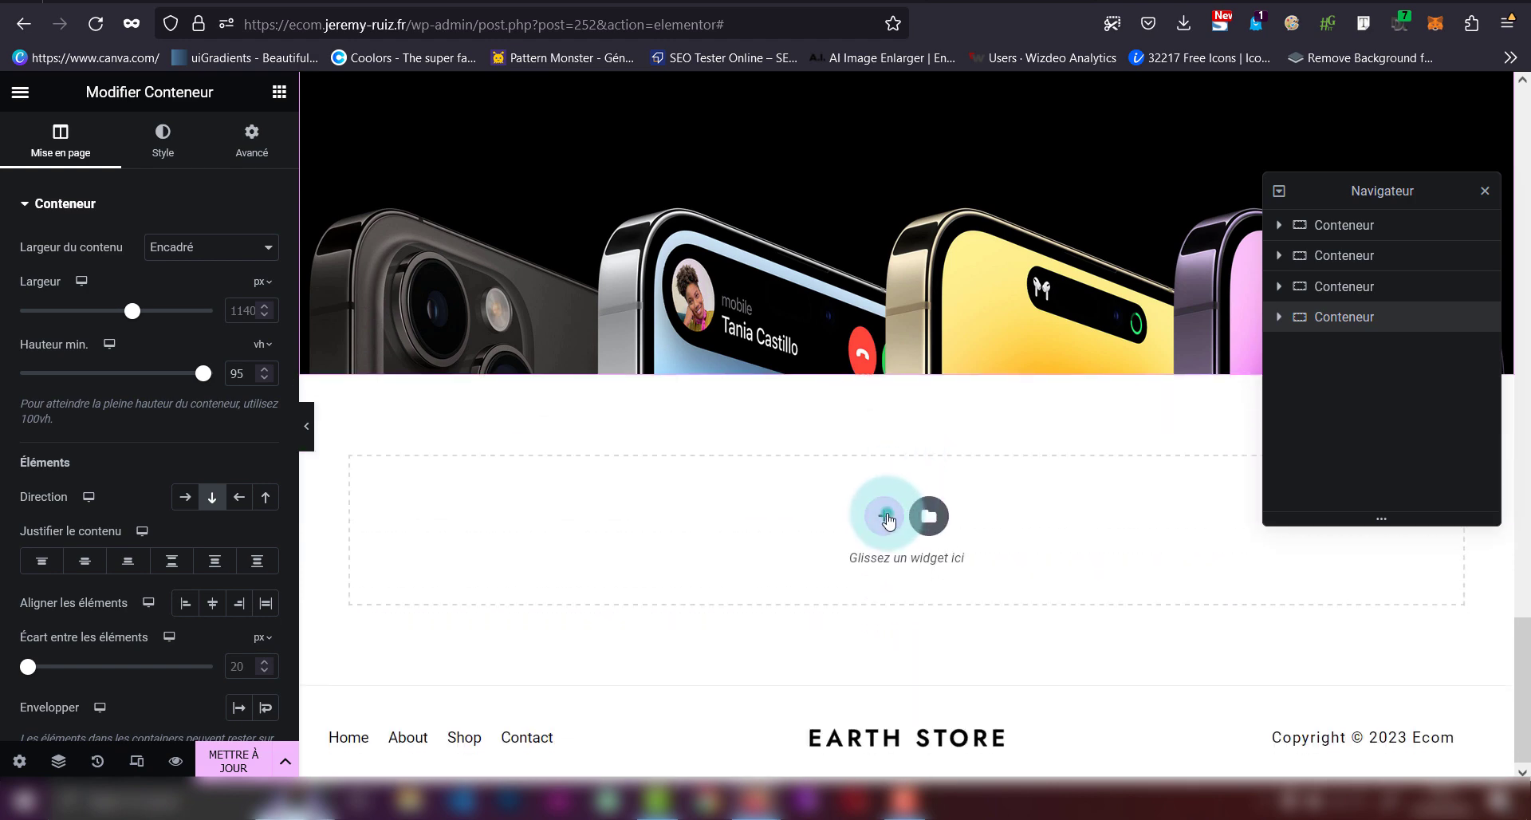
left_click(885, 516)
left_click(643, 561)
left_click(1385, 409)
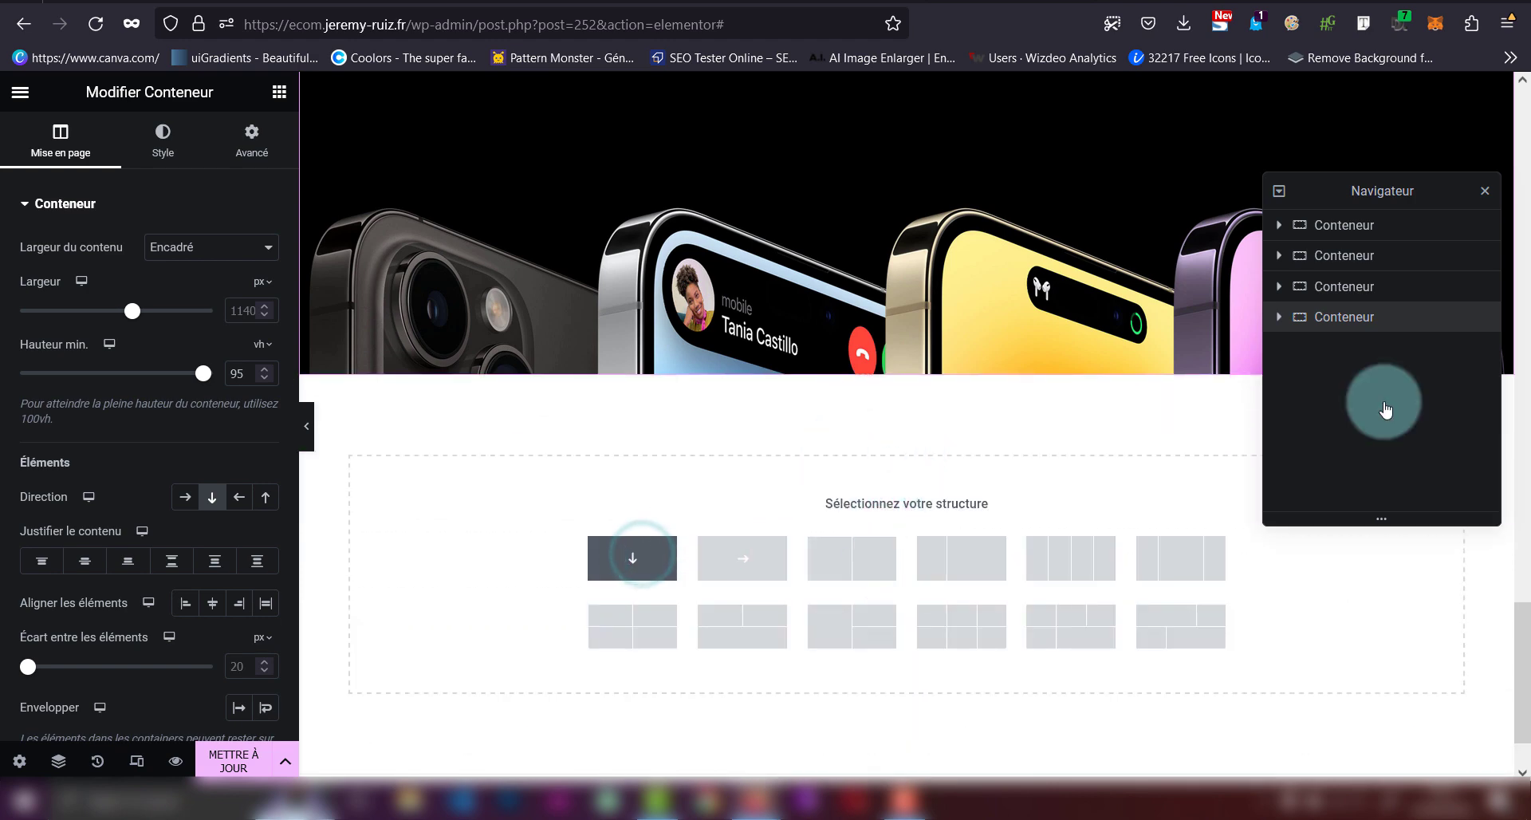
- Copy the fourth container, the iPhone 14 Pro block, and paste it inside the new empty container
right_click(1388, 458)
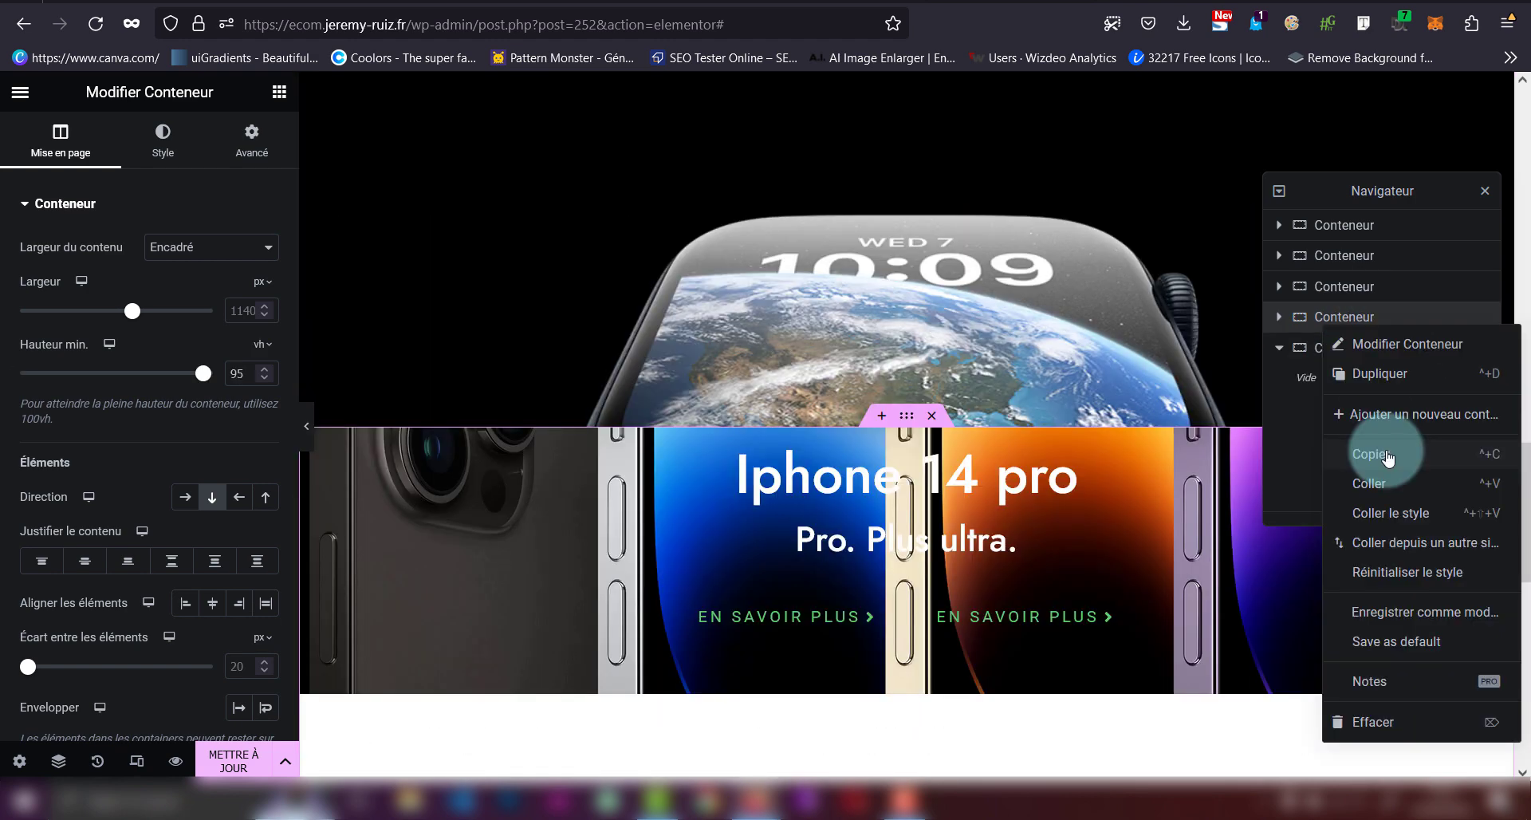
left_click(1388, 457)
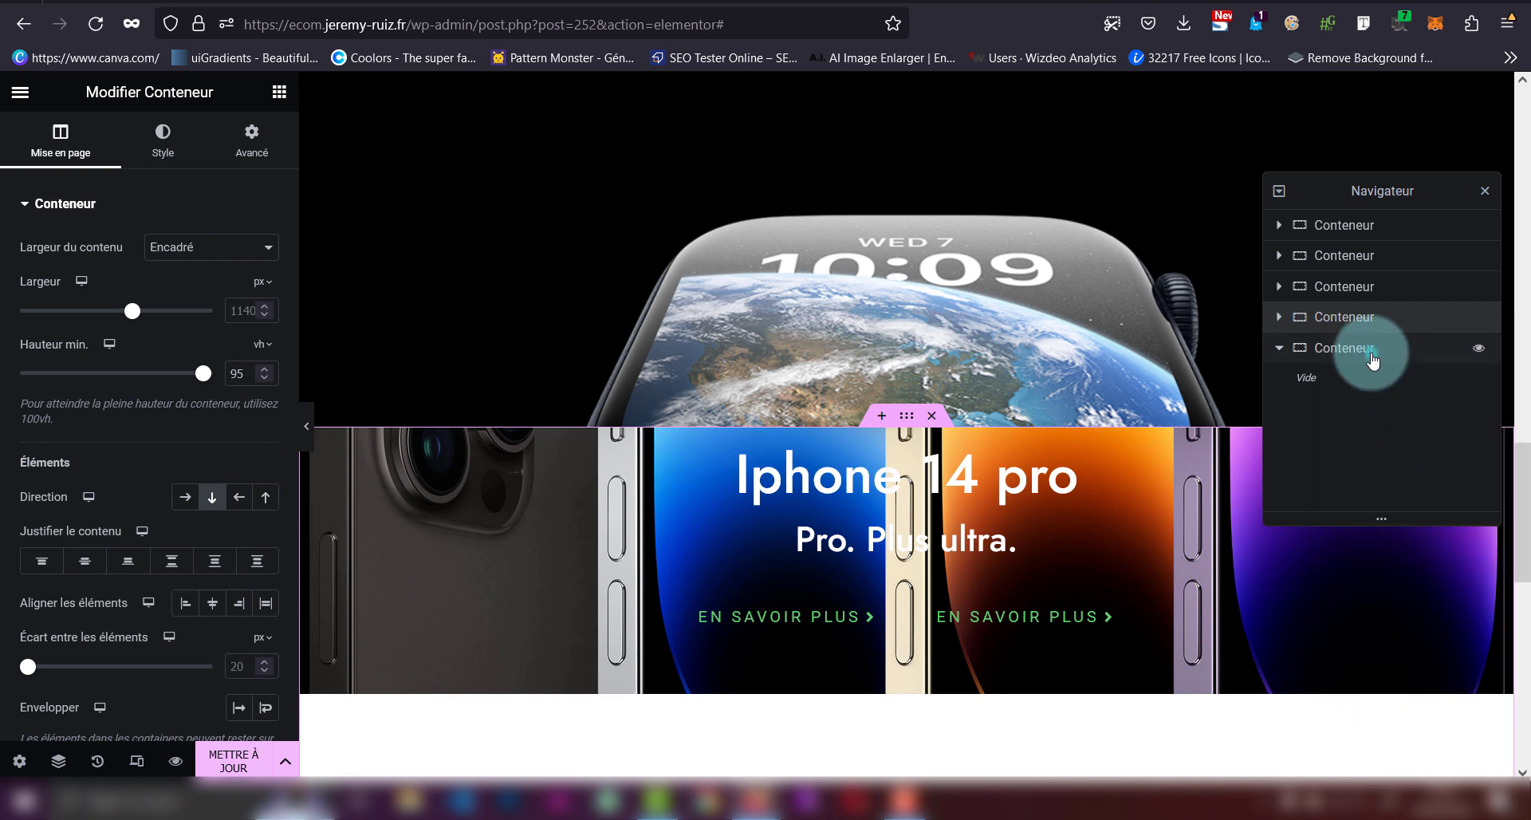
left_click(1334, 359)
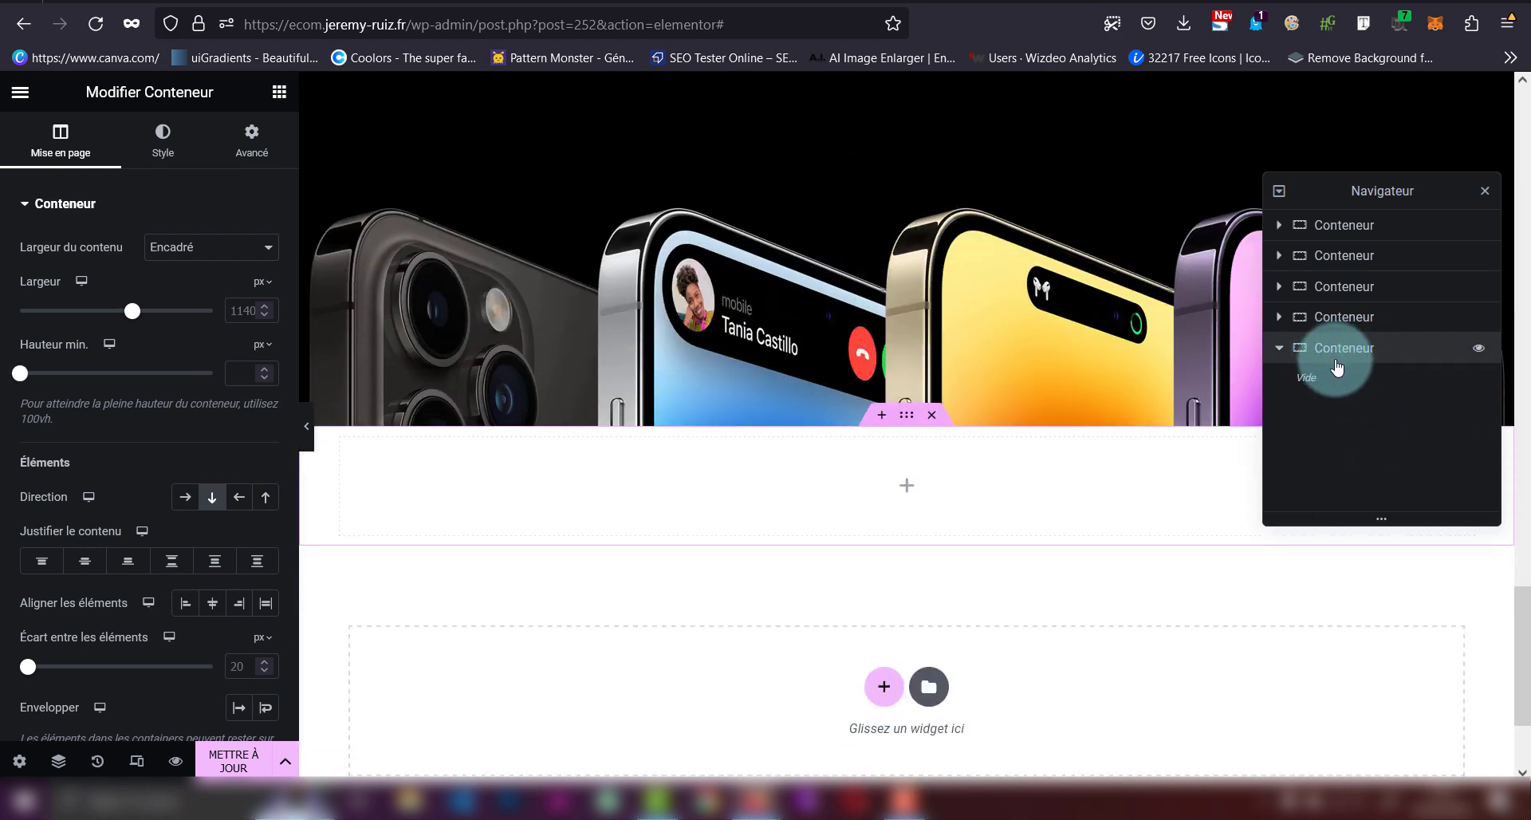
right_click(905, 485)
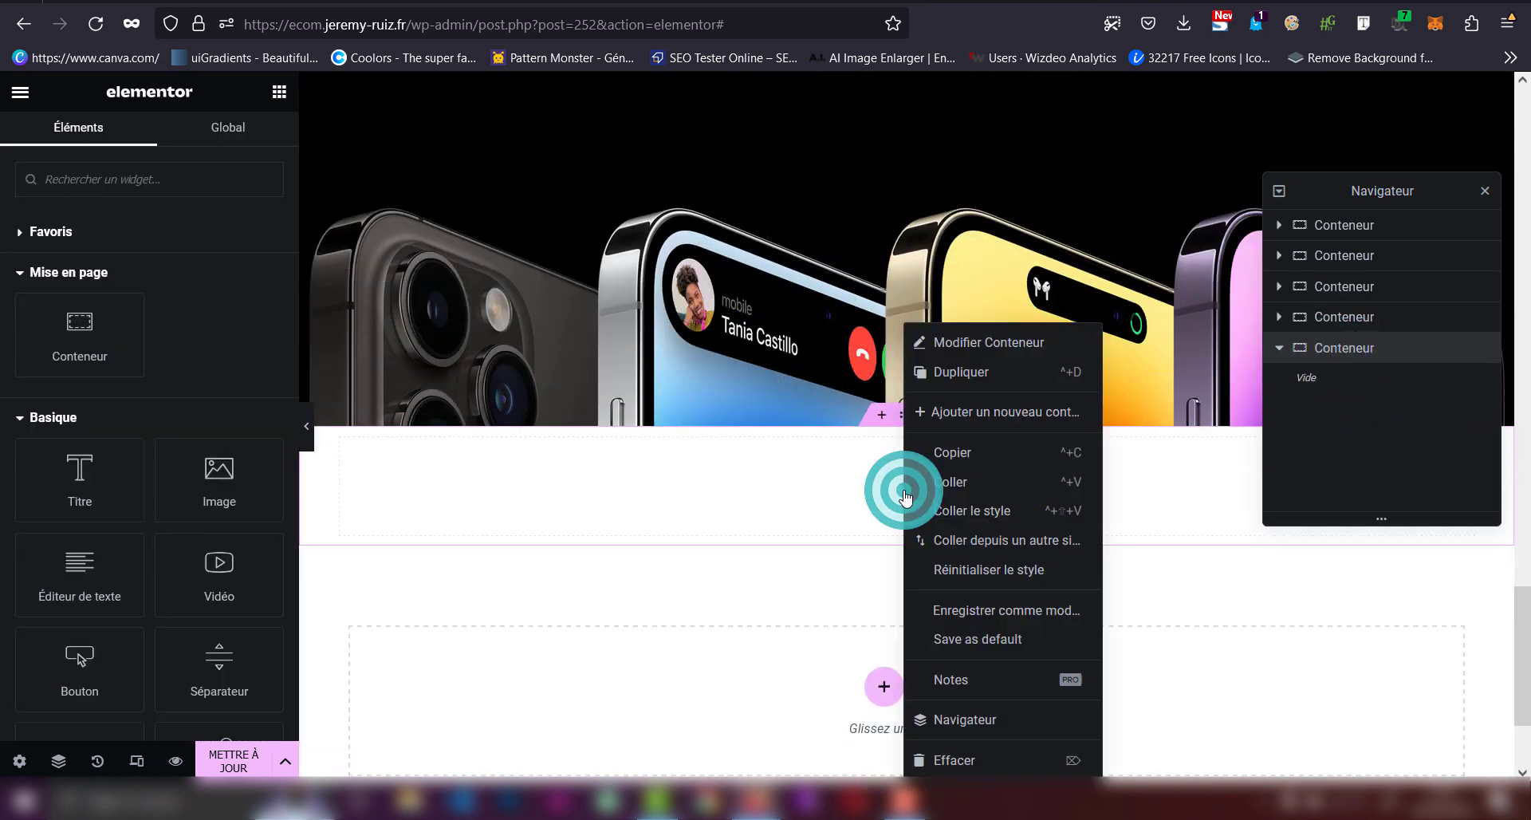
left_click(948, 481)
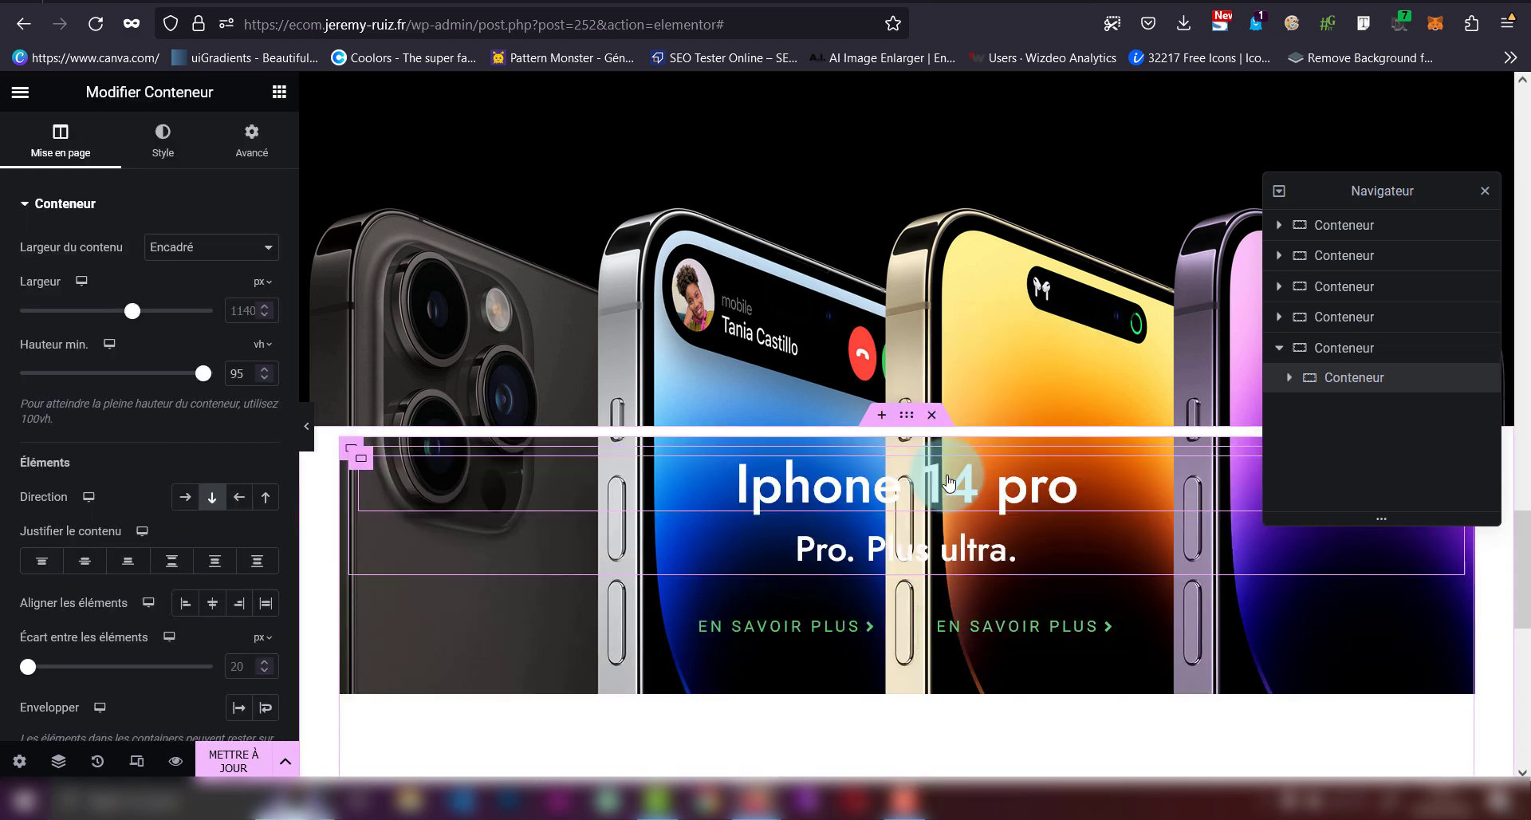
- Duplicate the iPhone 14 Pro block nested in the last container and set the parent container's direction to horizontal row
left_click(1313, 400)
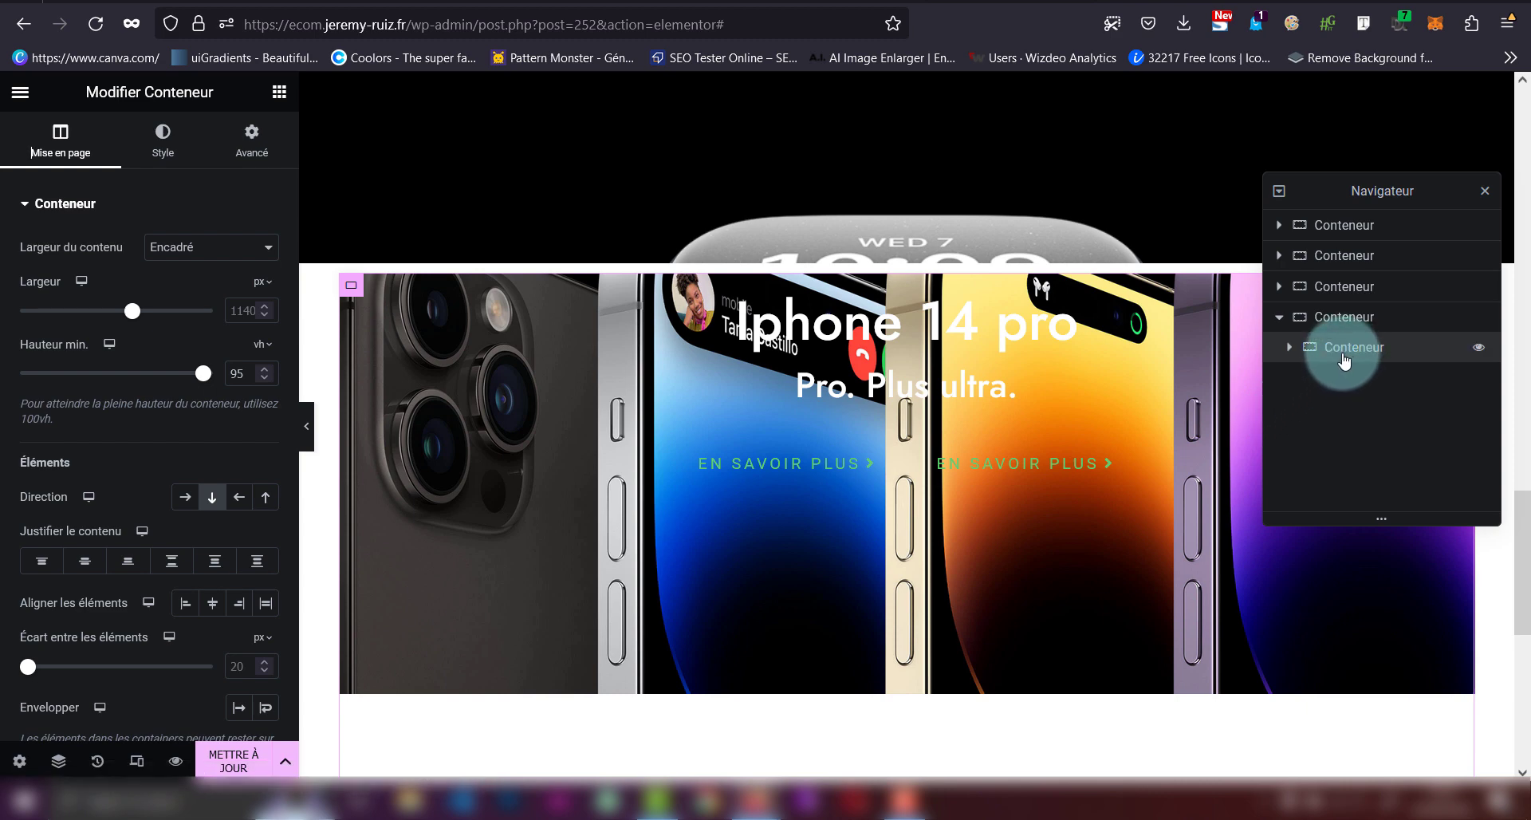
key("ctrl+d")
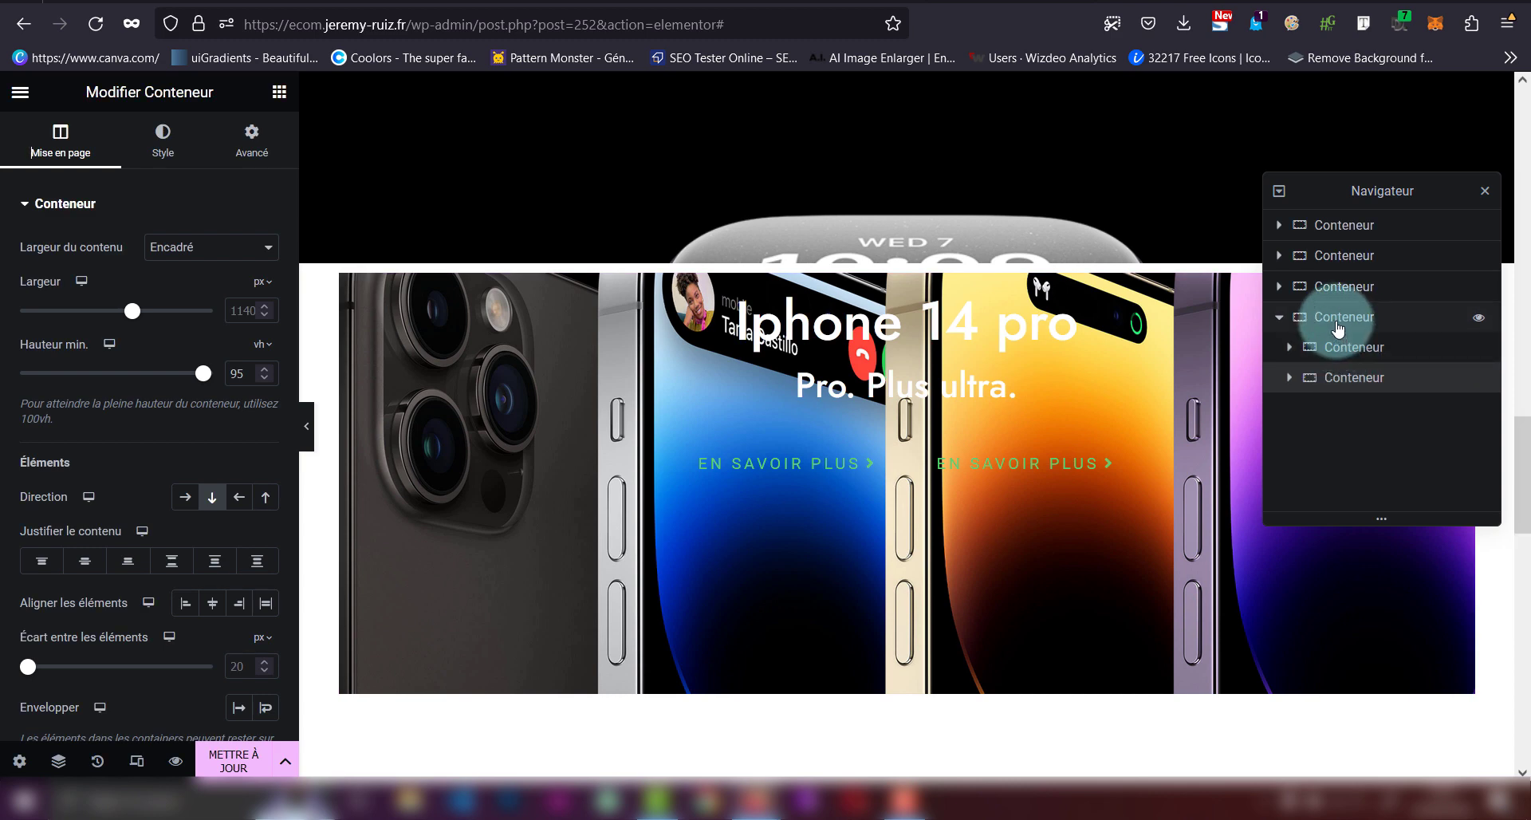
left_click(1338, 327)
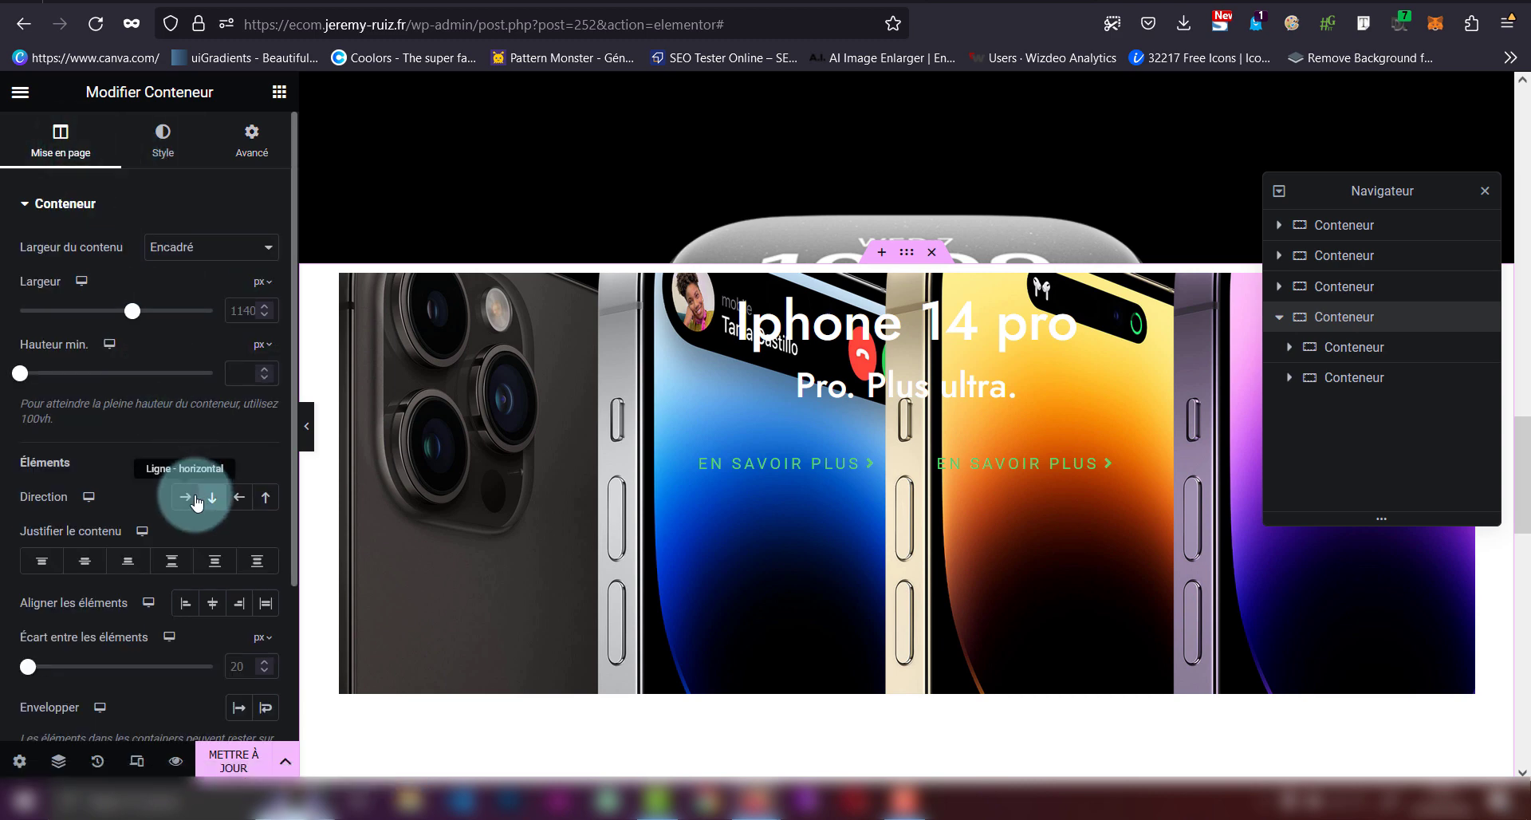
left_click(191, 501)
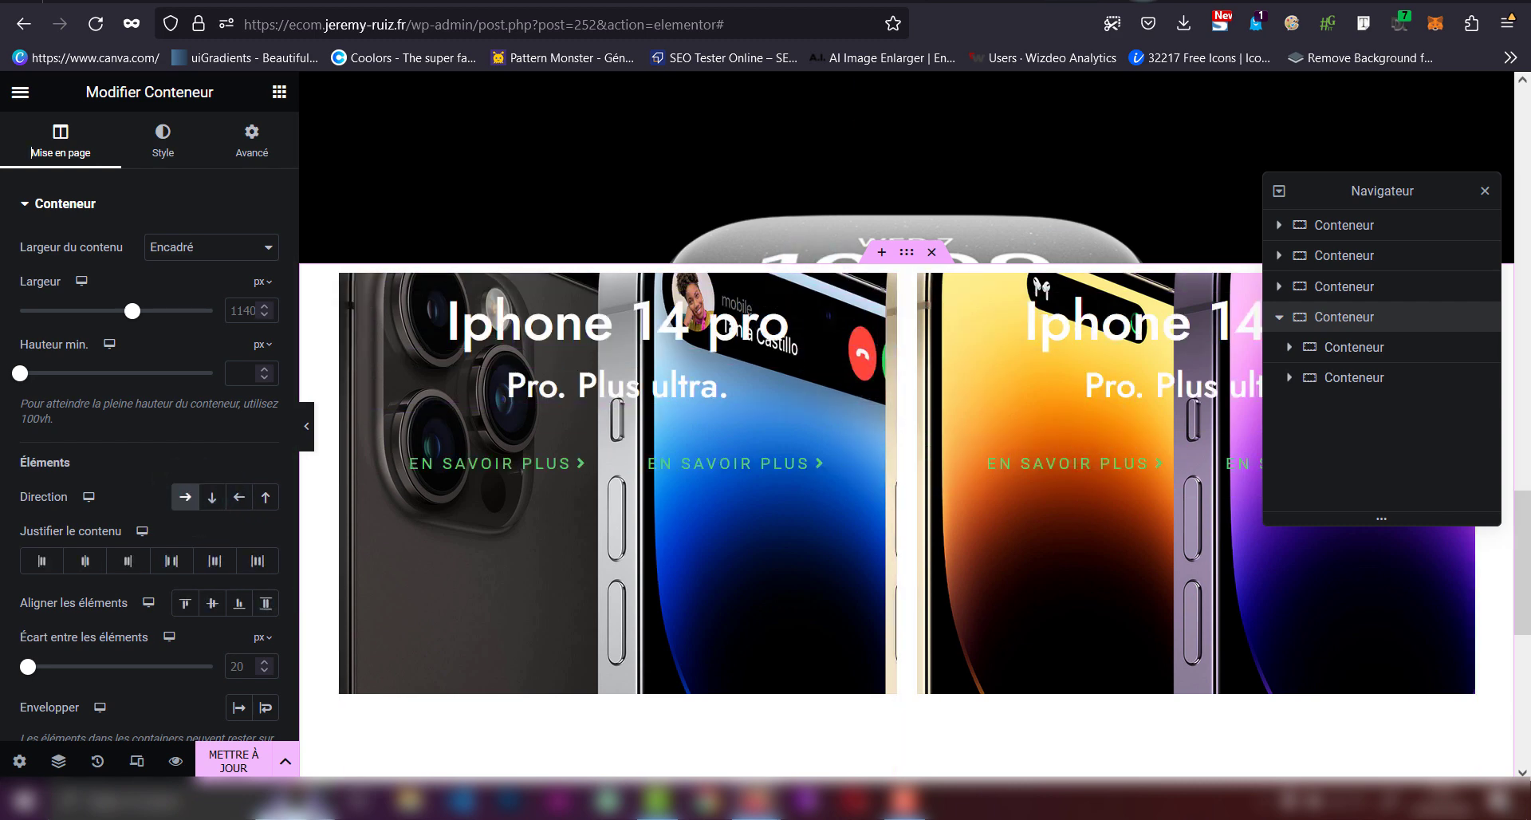
- Check the Trade In block on Apple's home page, and delete the second "En savoir plus" button from the row's first block in Elementor
left_click(917, 134)
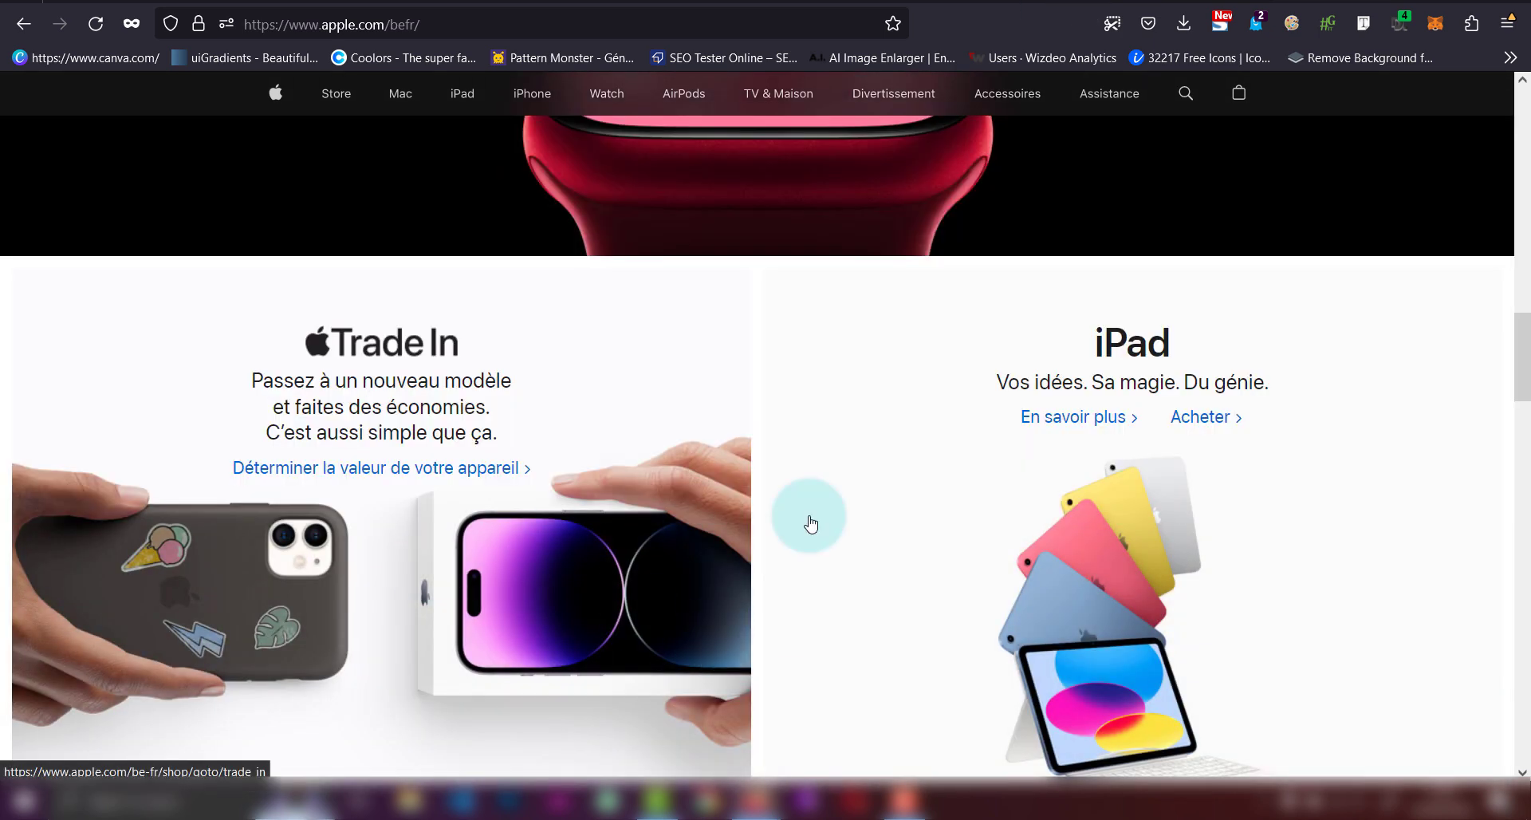
scroll(440, 556, "down", 1)
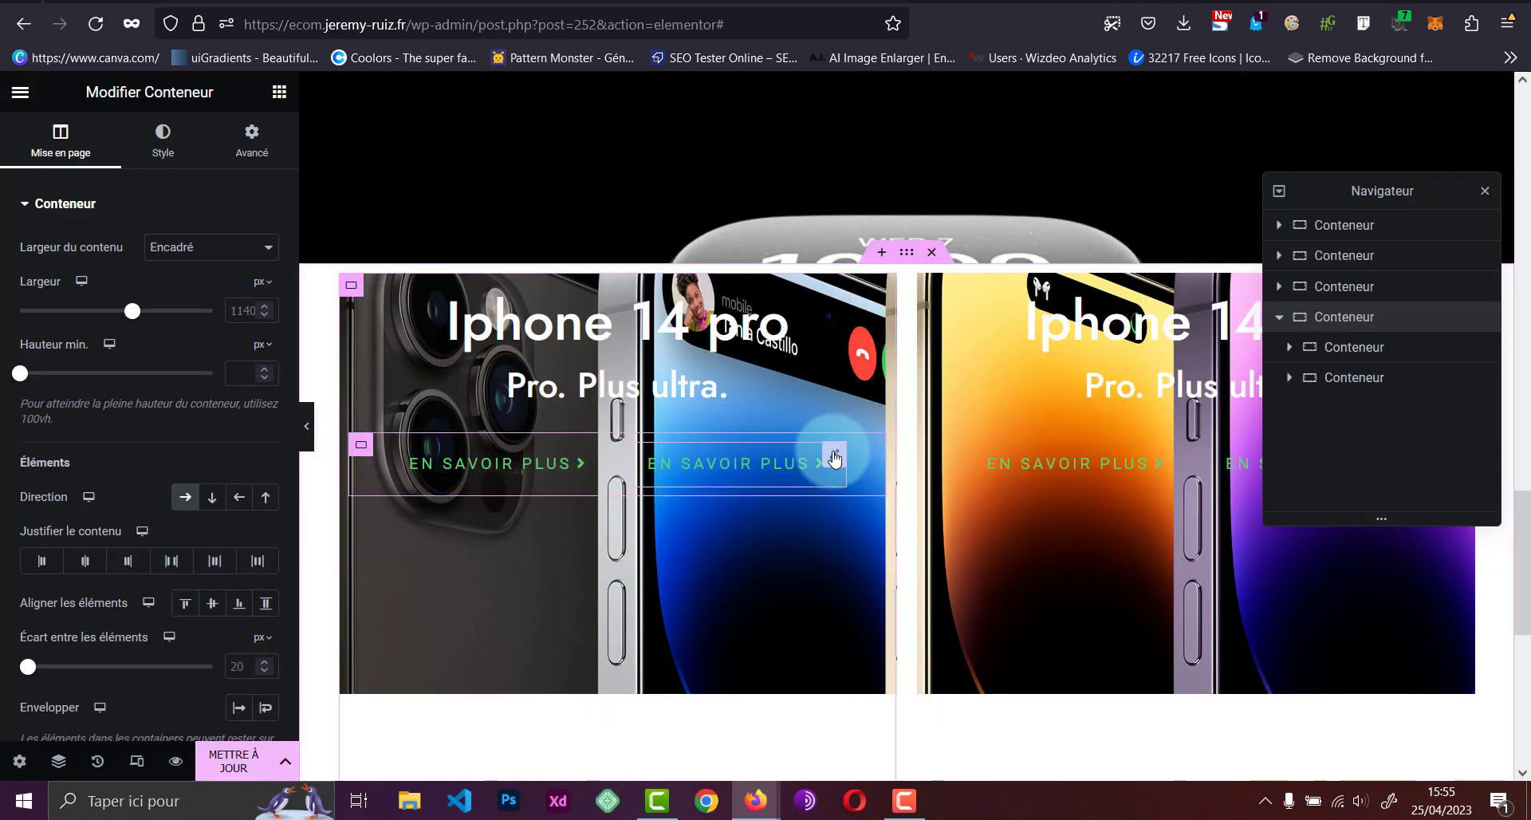
left_click(835, 458)
key("Delete")
- Replace the first block's background image with the phone line-up hero__8s11vde2gqaq_large.jpg from the media library
left_click(351, 285)
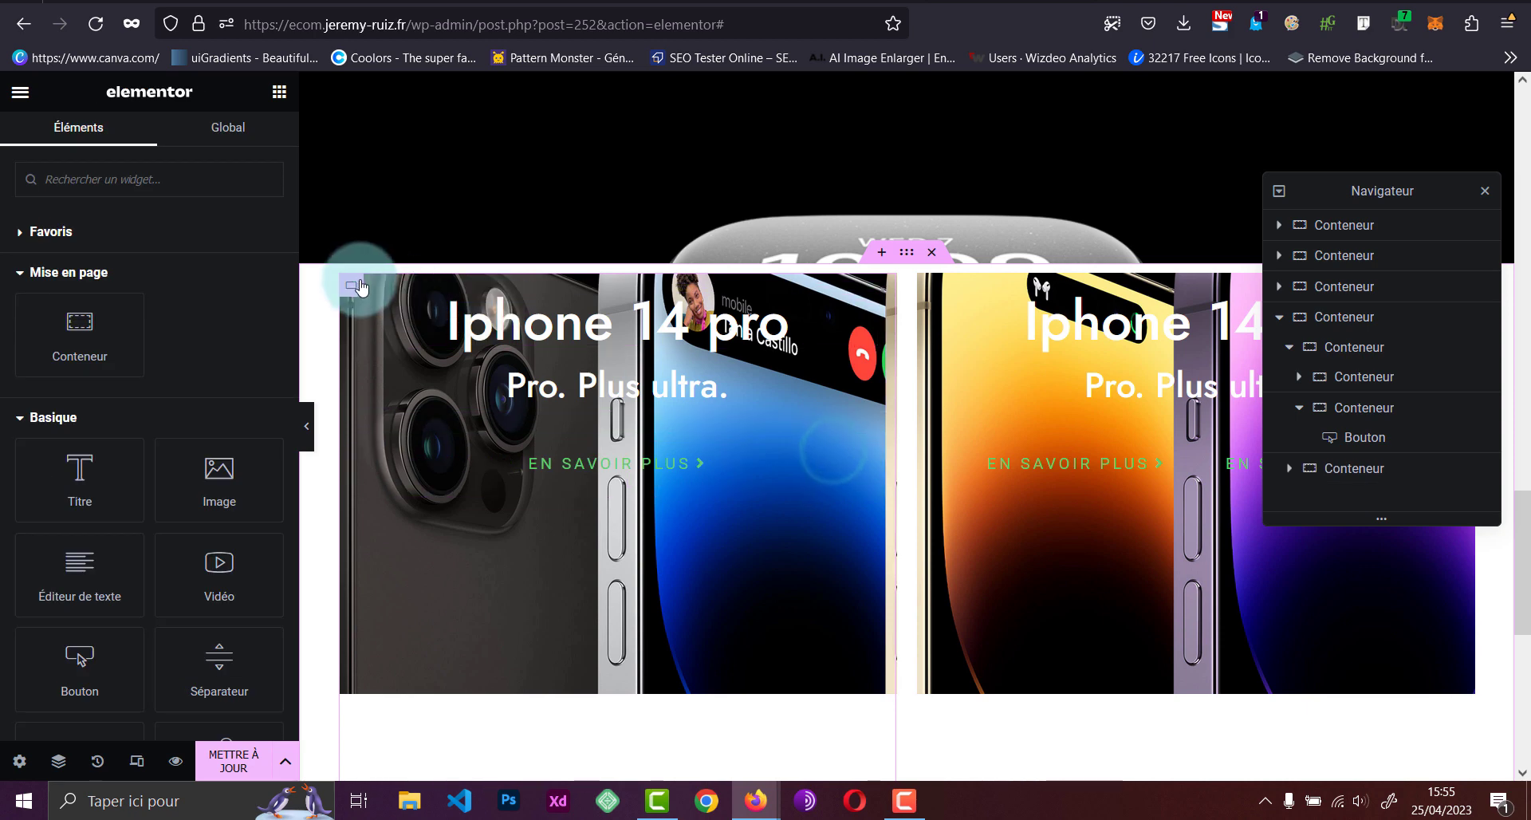
left_click(177, 177)
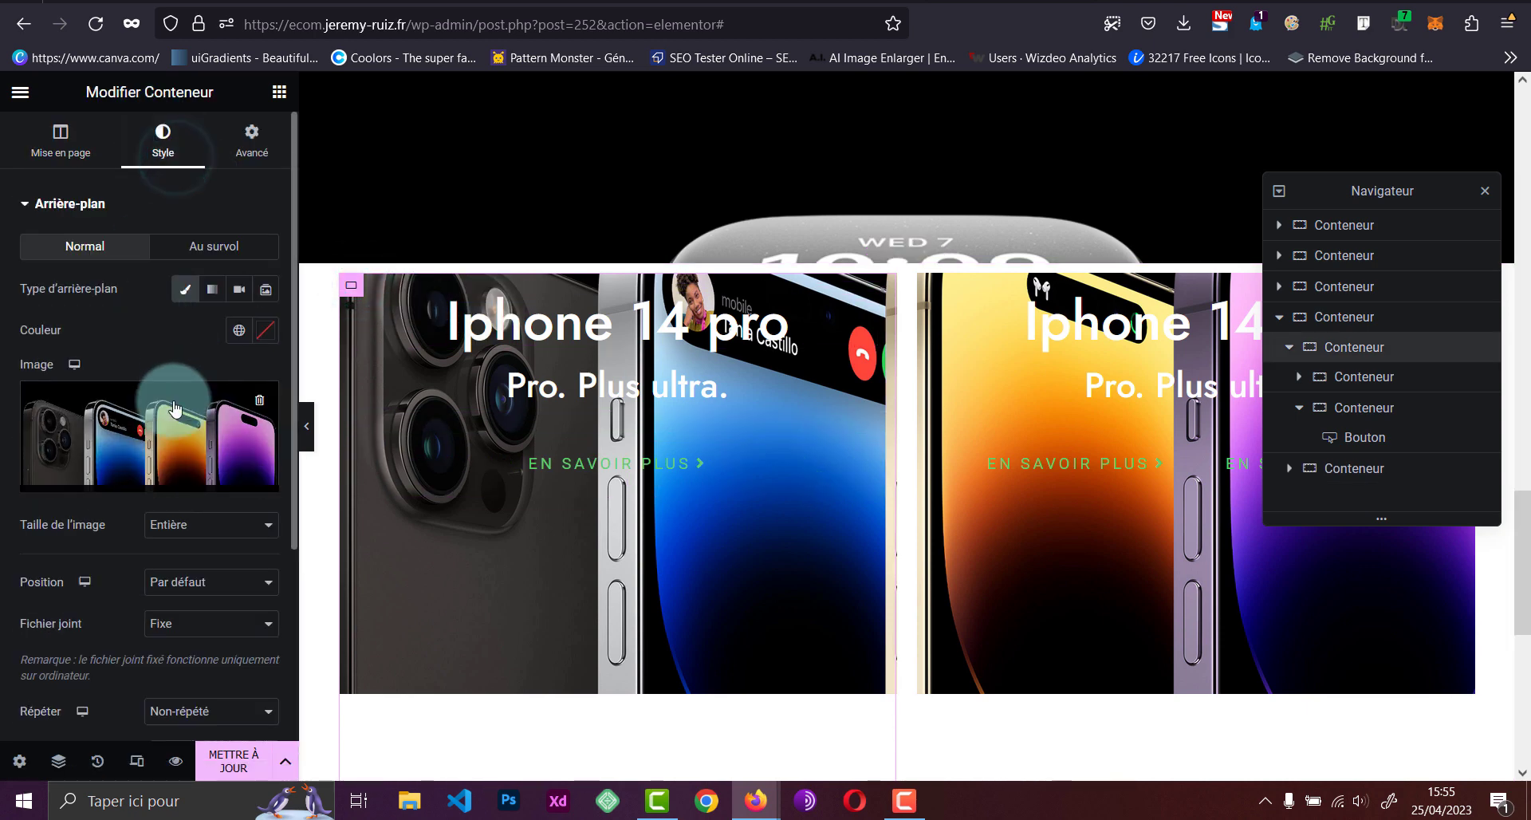
left_click(171, 405)
left_click(674, 327)
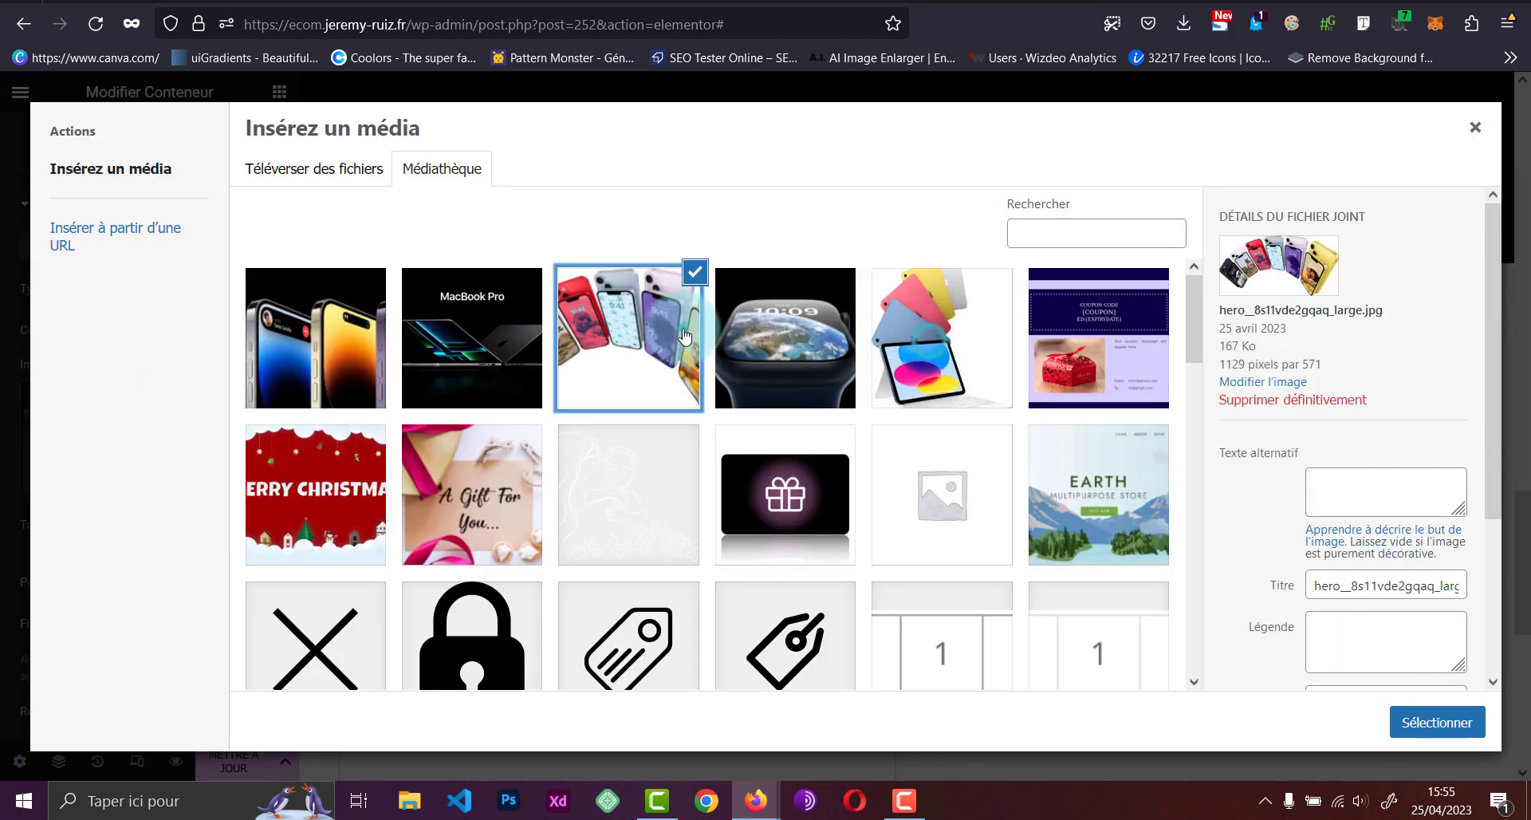
left_click(1435, 722)
- Set the second block's background image to the iPad picture hero__ecv967jz1y82_large_2x.jpg and its attachment to Par défaut
left_click(930, 287)
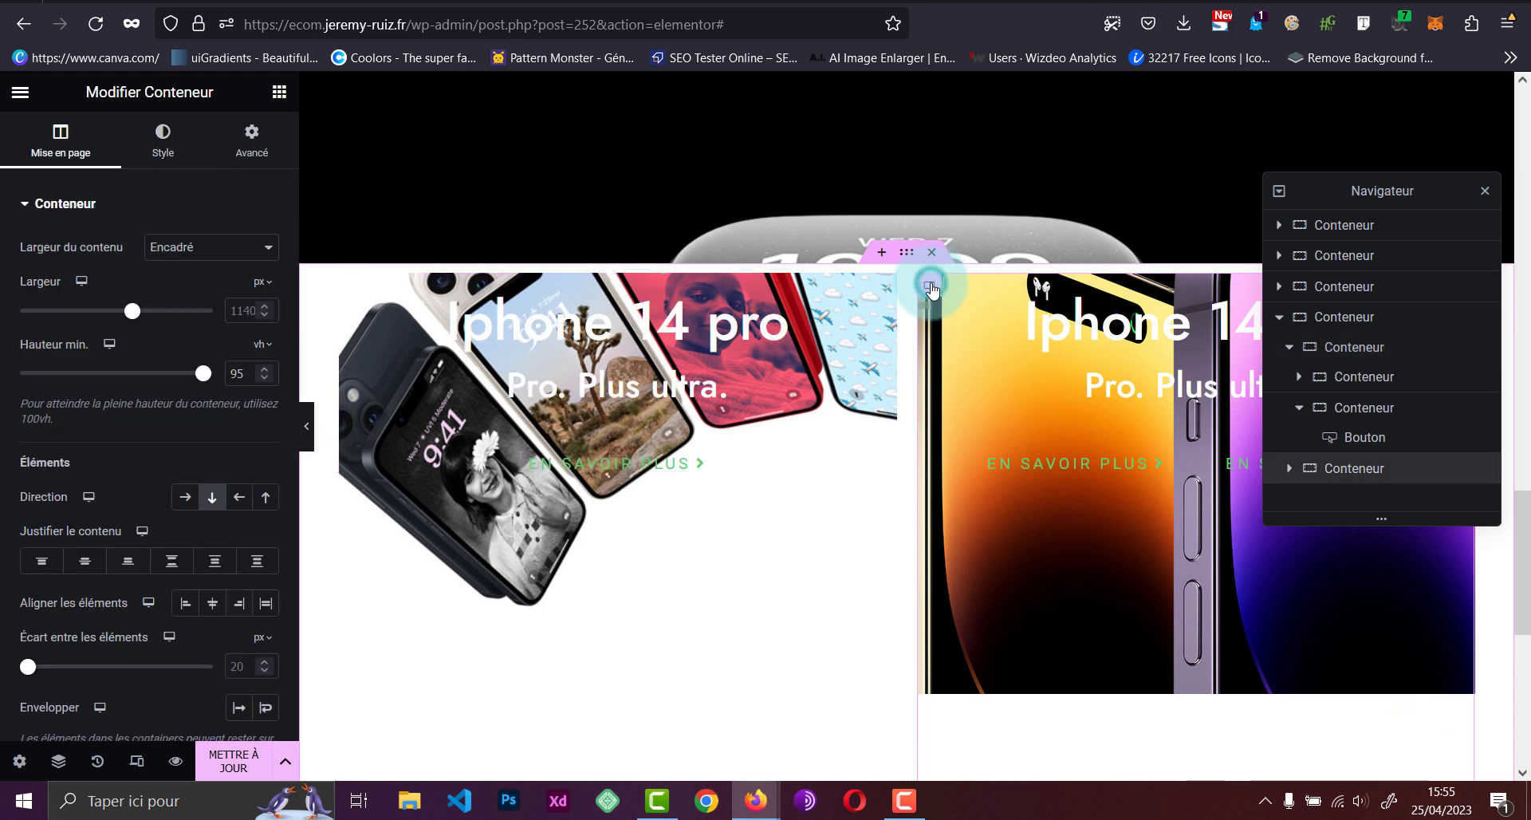
left_click(164, 143)
left_click(967, 331)
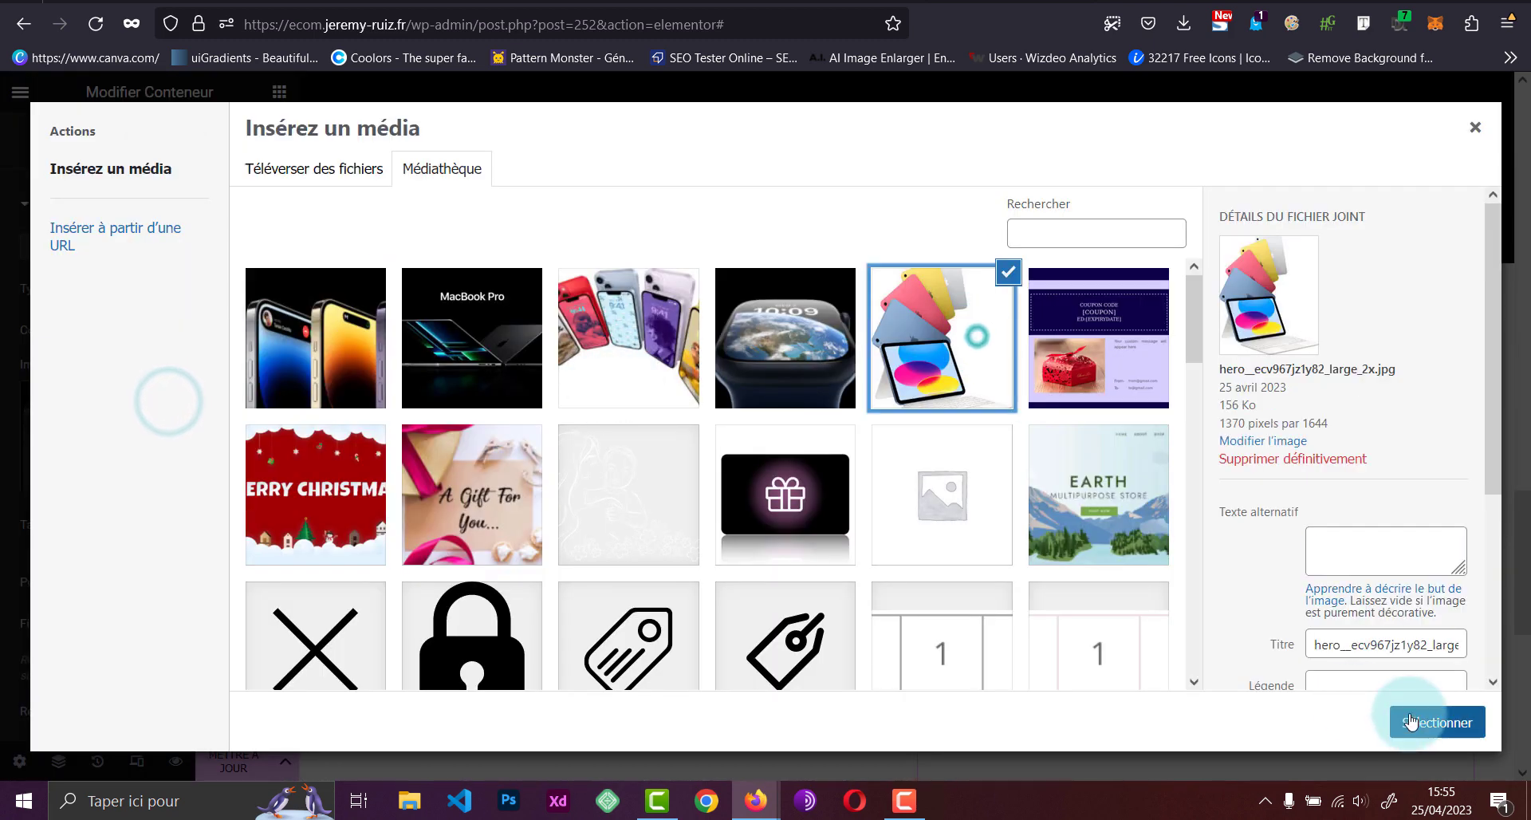
left_click(1420, 719)
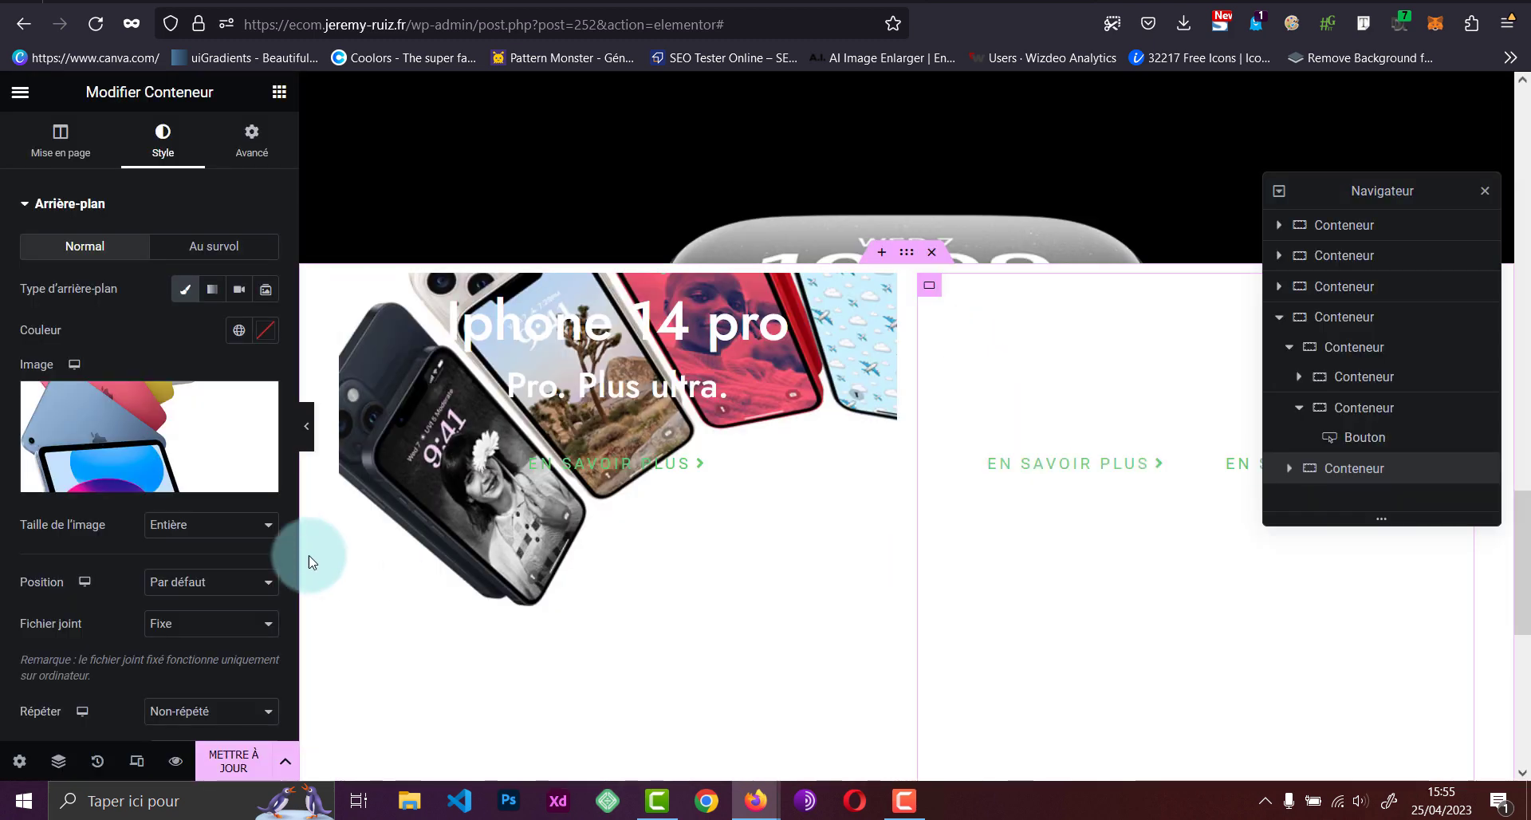
scroll(136, 342, "down", 2)
left_click(196, 447)
left_click(193, 471)
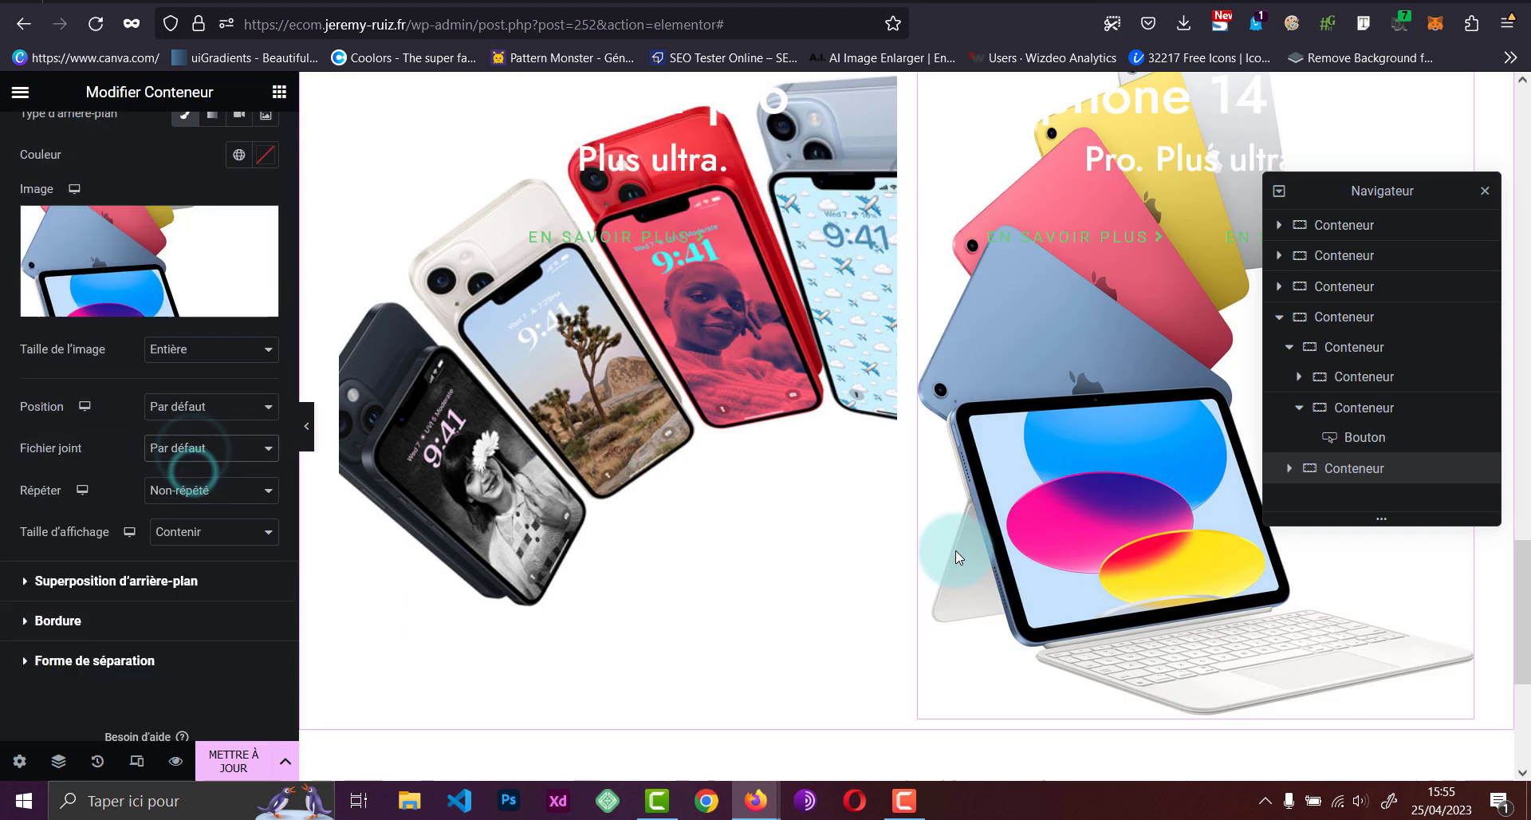
- Set the content width of the parent container holding the two blocks to Pleine largeur
left_click(1045, 91)
left_click(1390, 319)
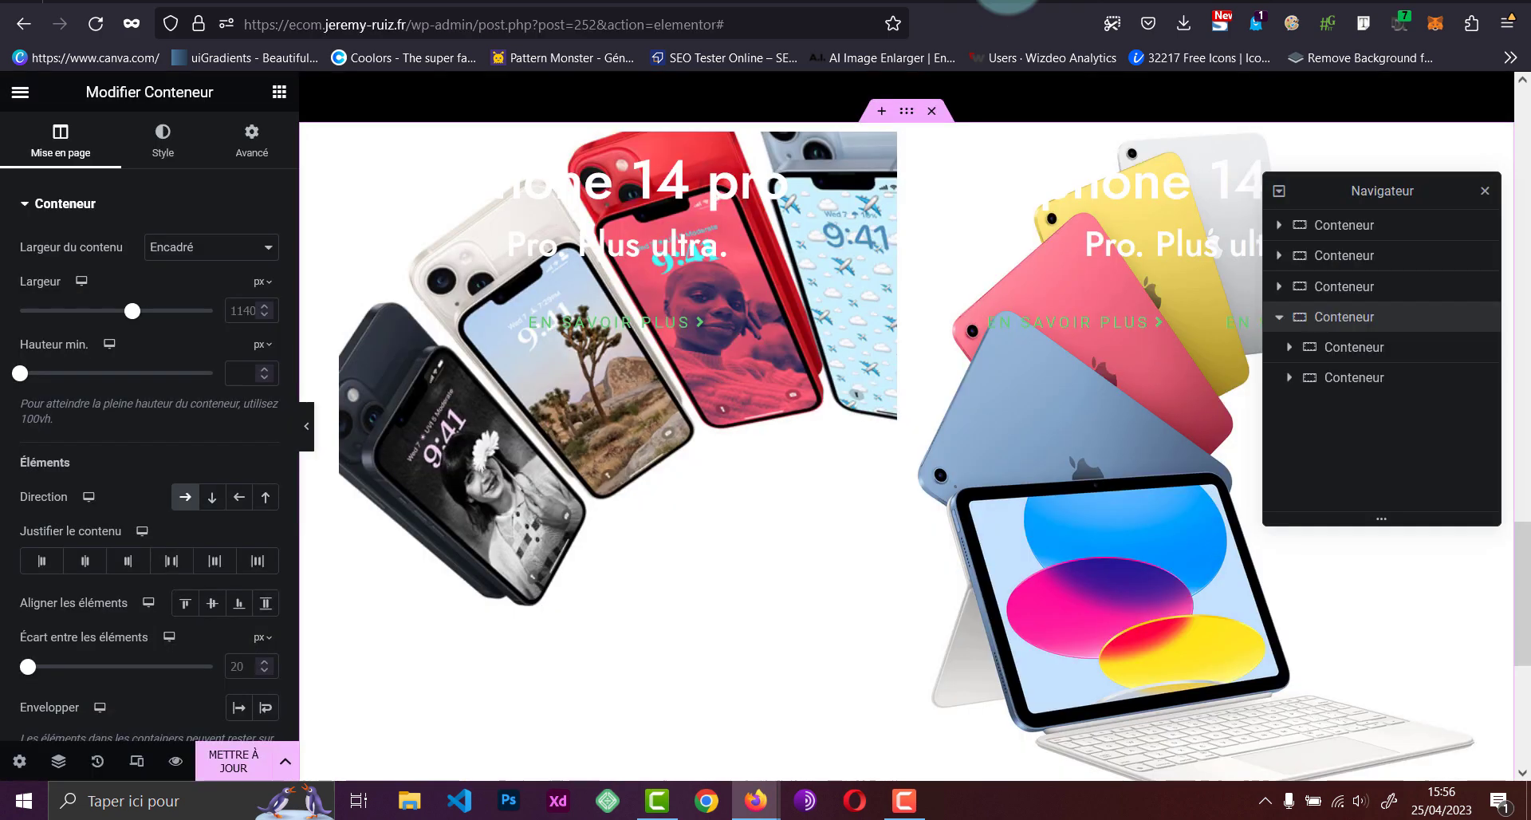
left_click(1355, 317)
left_click(255, 239)
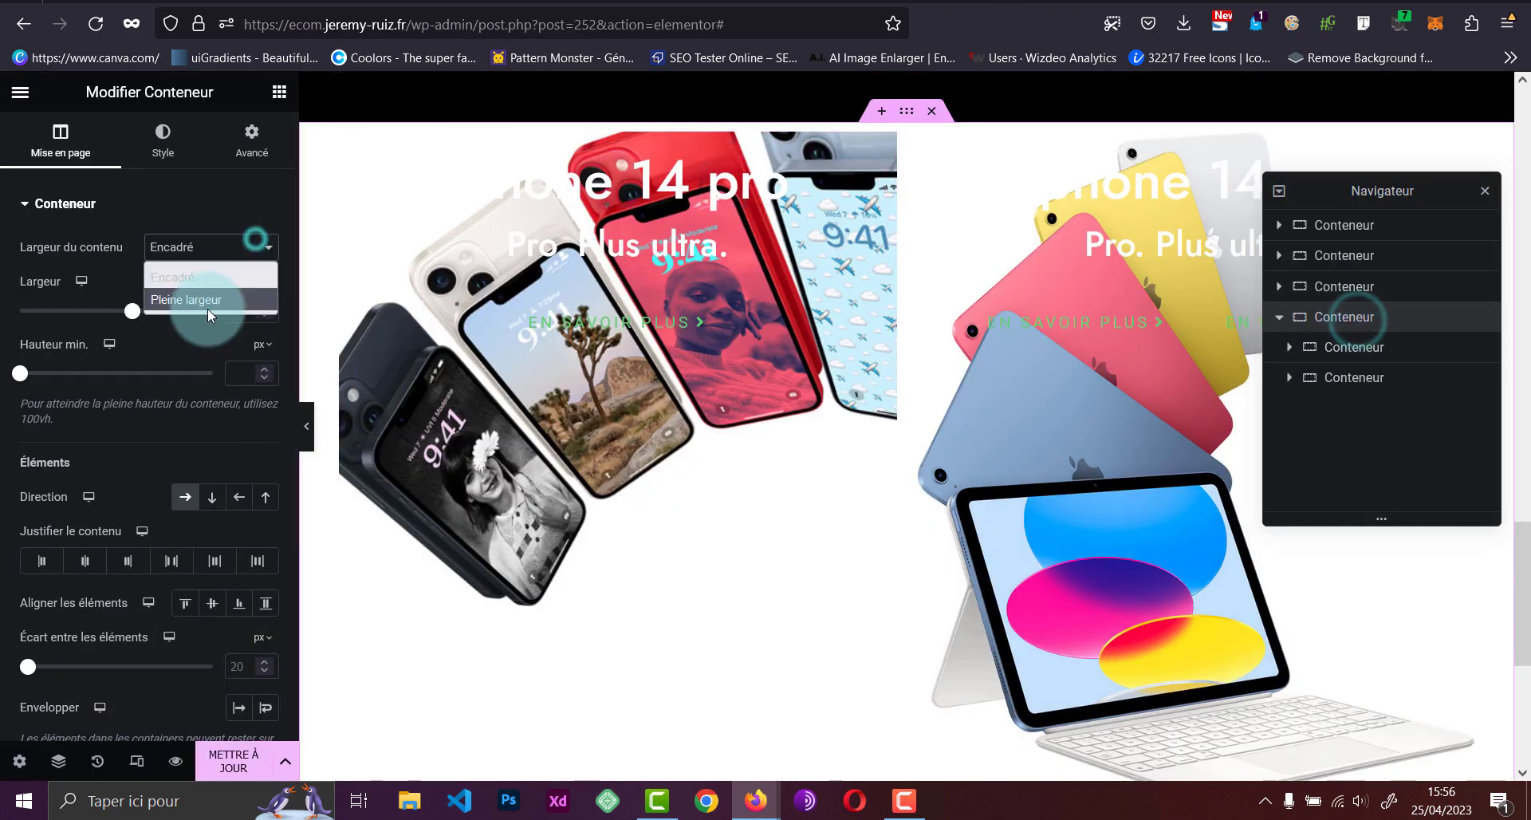
left_click(209, 299)
- Examine the full-width page without the editing panel and compare the two blocks' spacing with Apple's side-by-side blocks
left_click(306, 426)
left_click(663, 406)
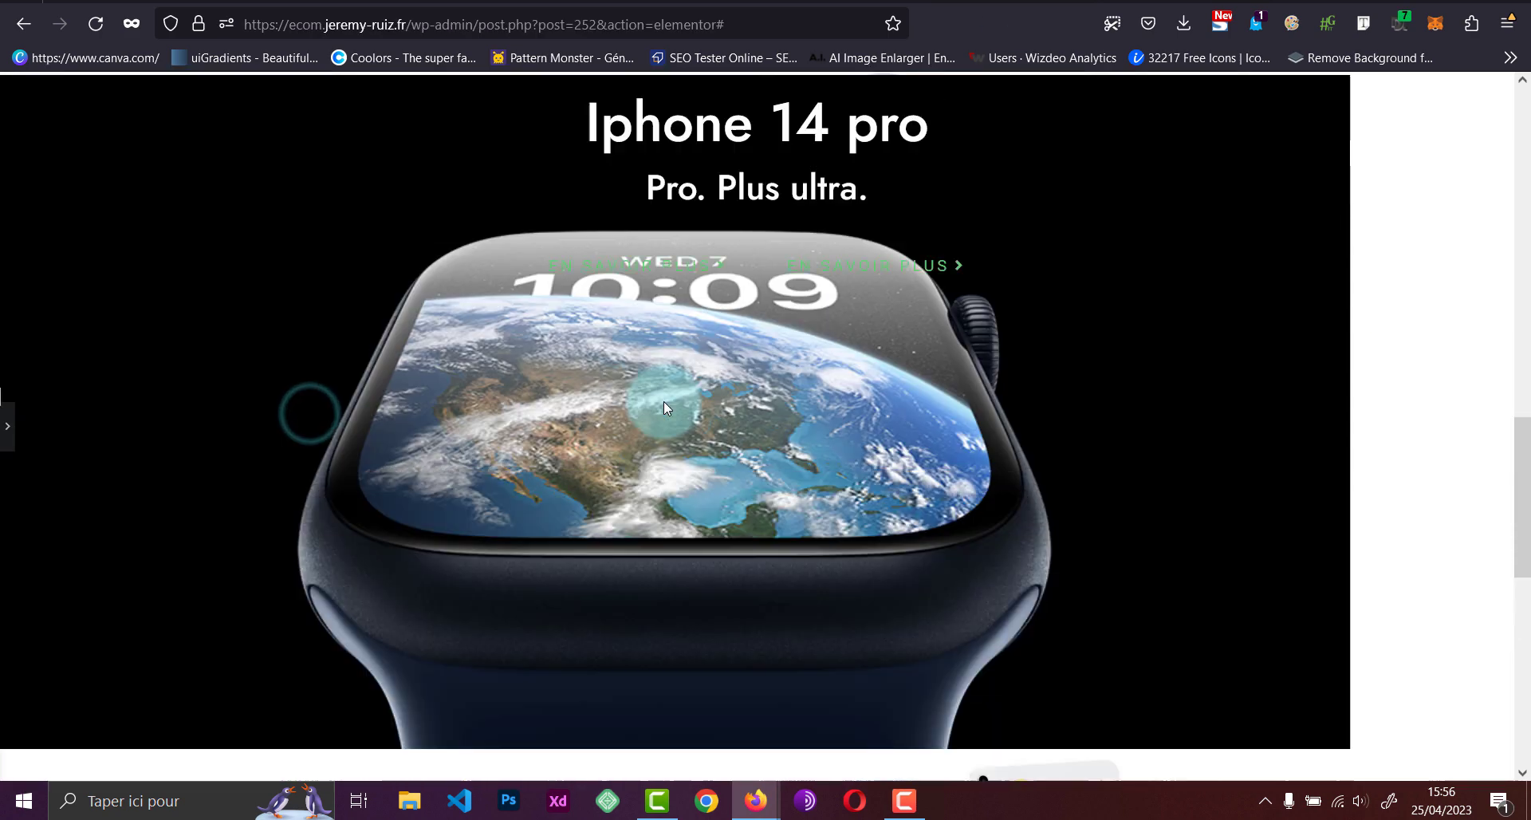
scroll(663, 407, "up", 15)
scroll(1013, 318, "down", 12)
scroll(1342, 452, "down", 4)
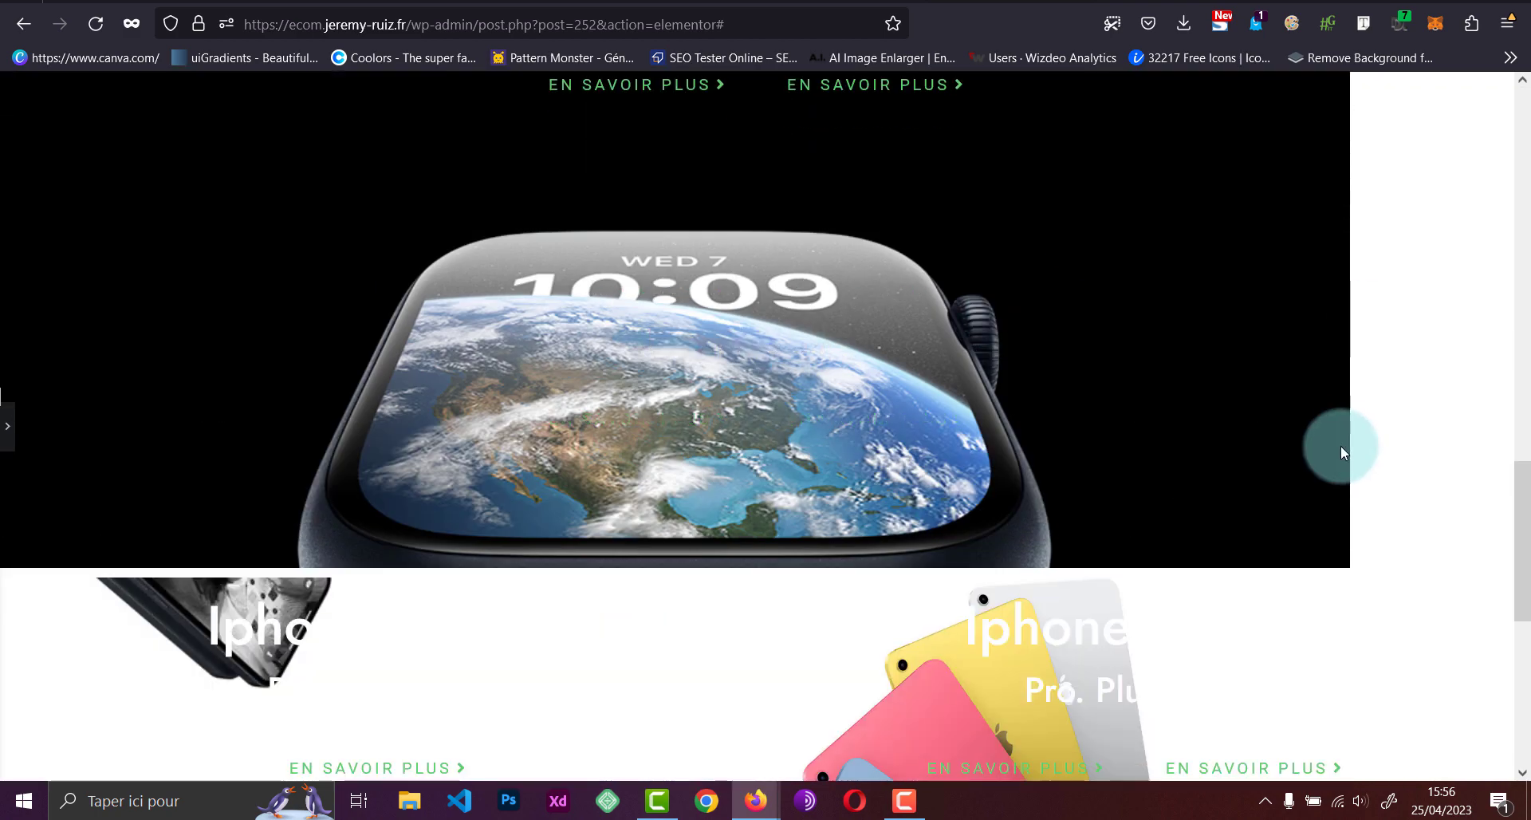
scroll(1332, 471, "down", 5)
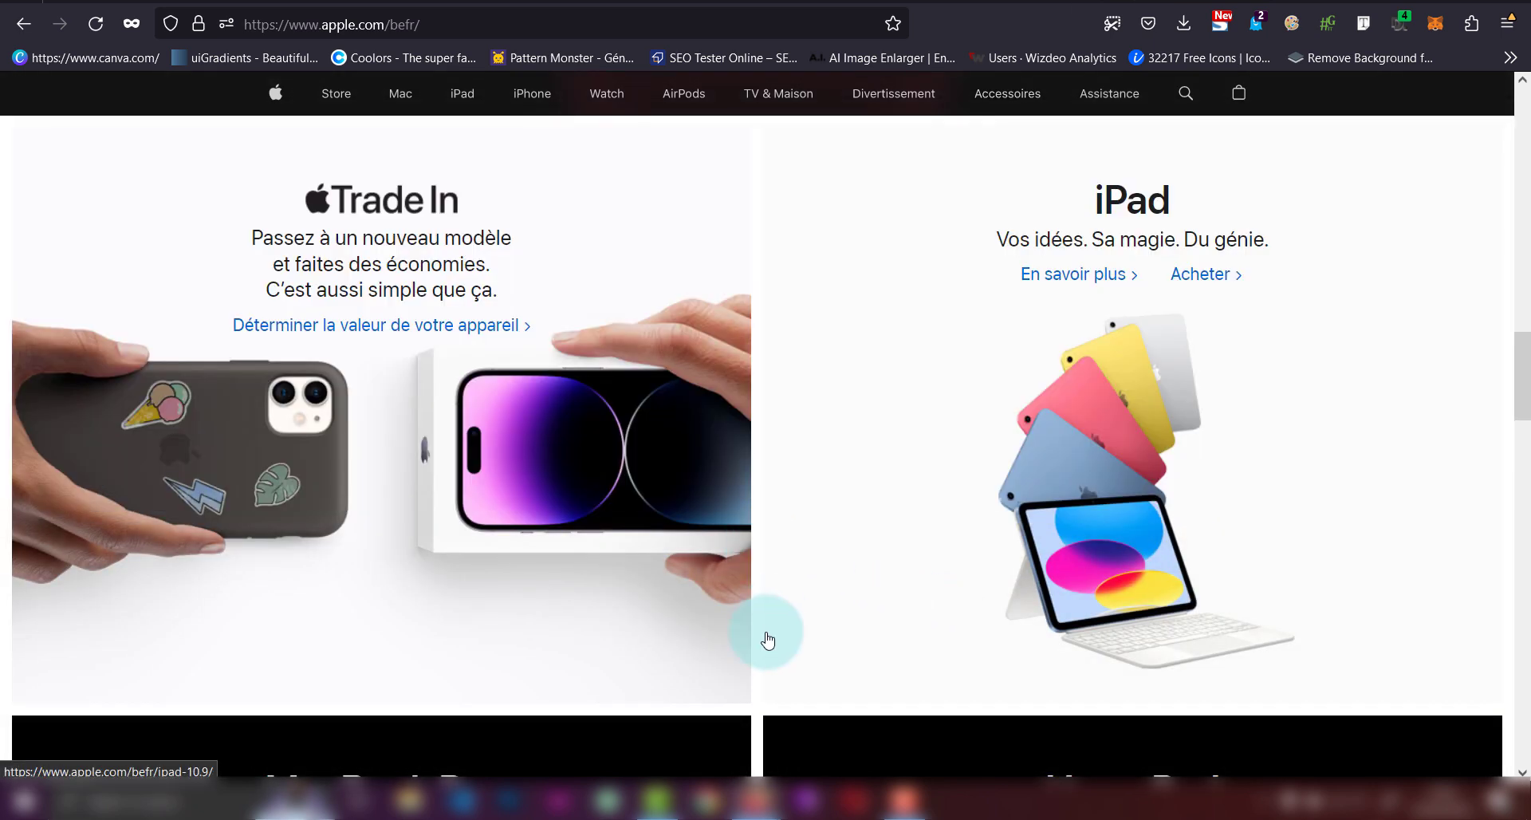
scroll(768, 639, "down", 3)
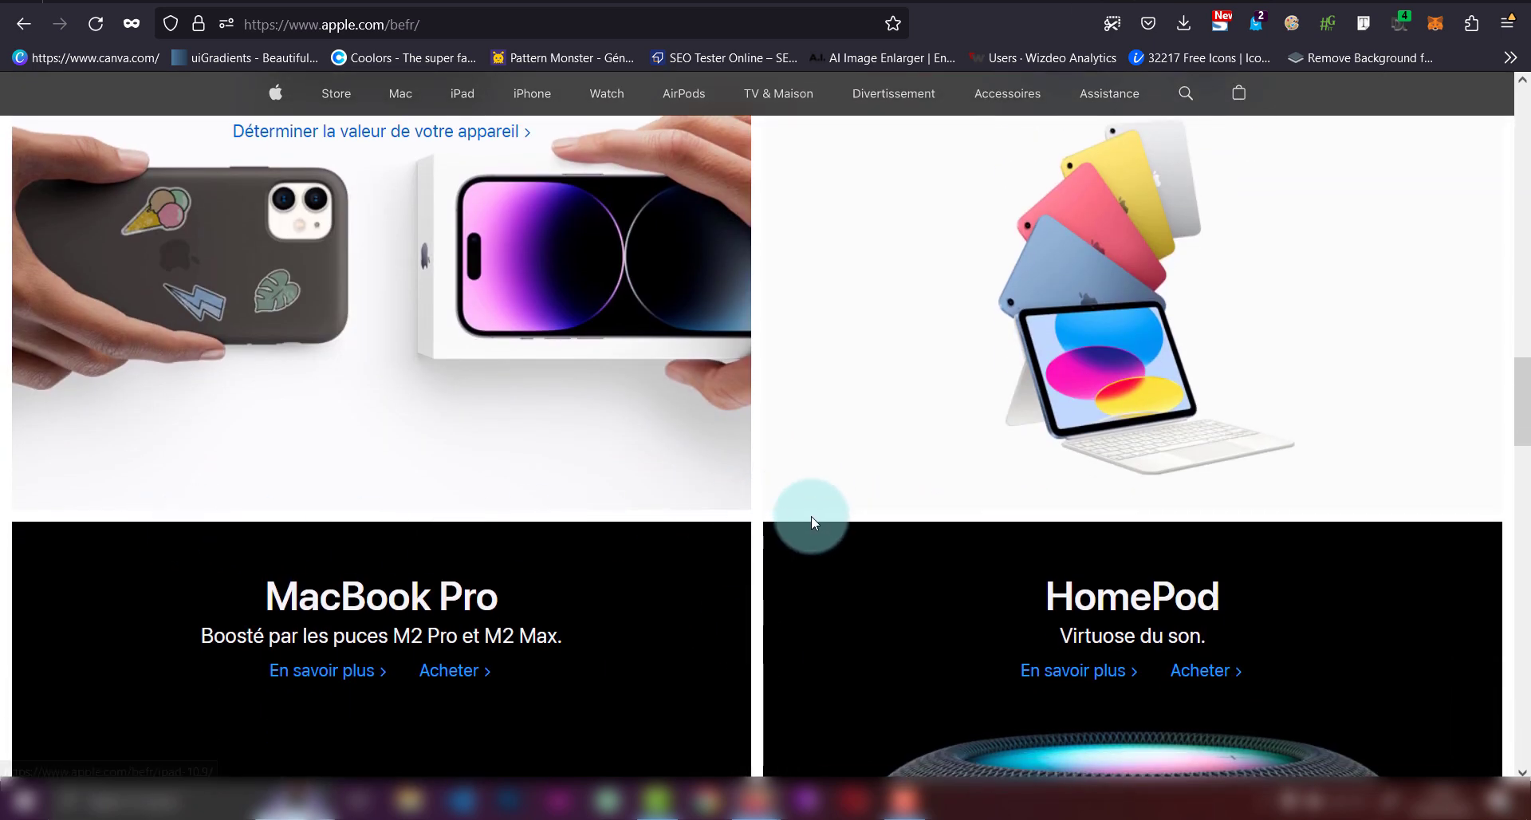
scroll(811, 519, "down", 2)
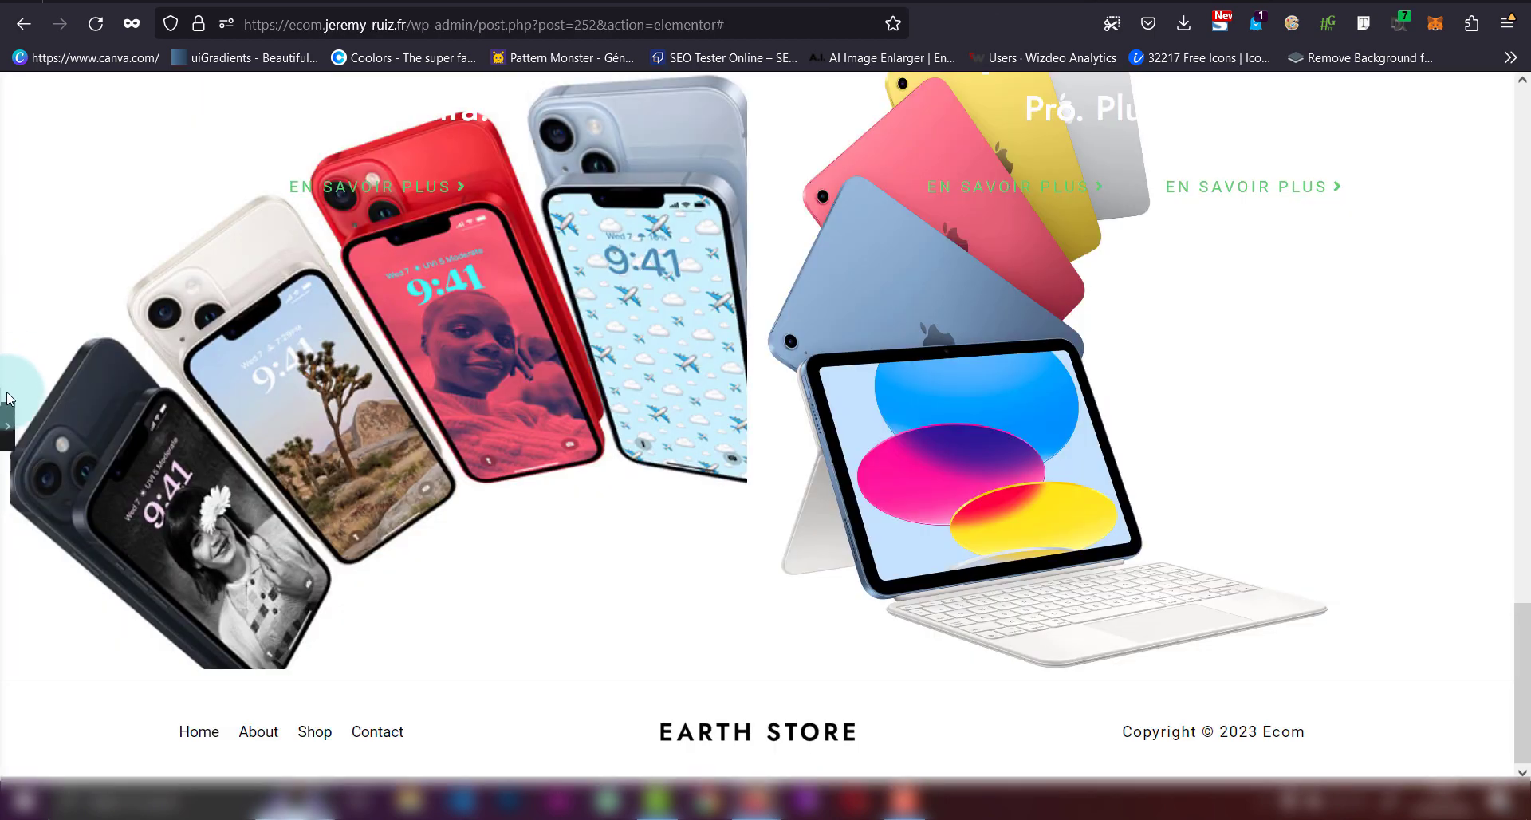
left_click(10, 418)
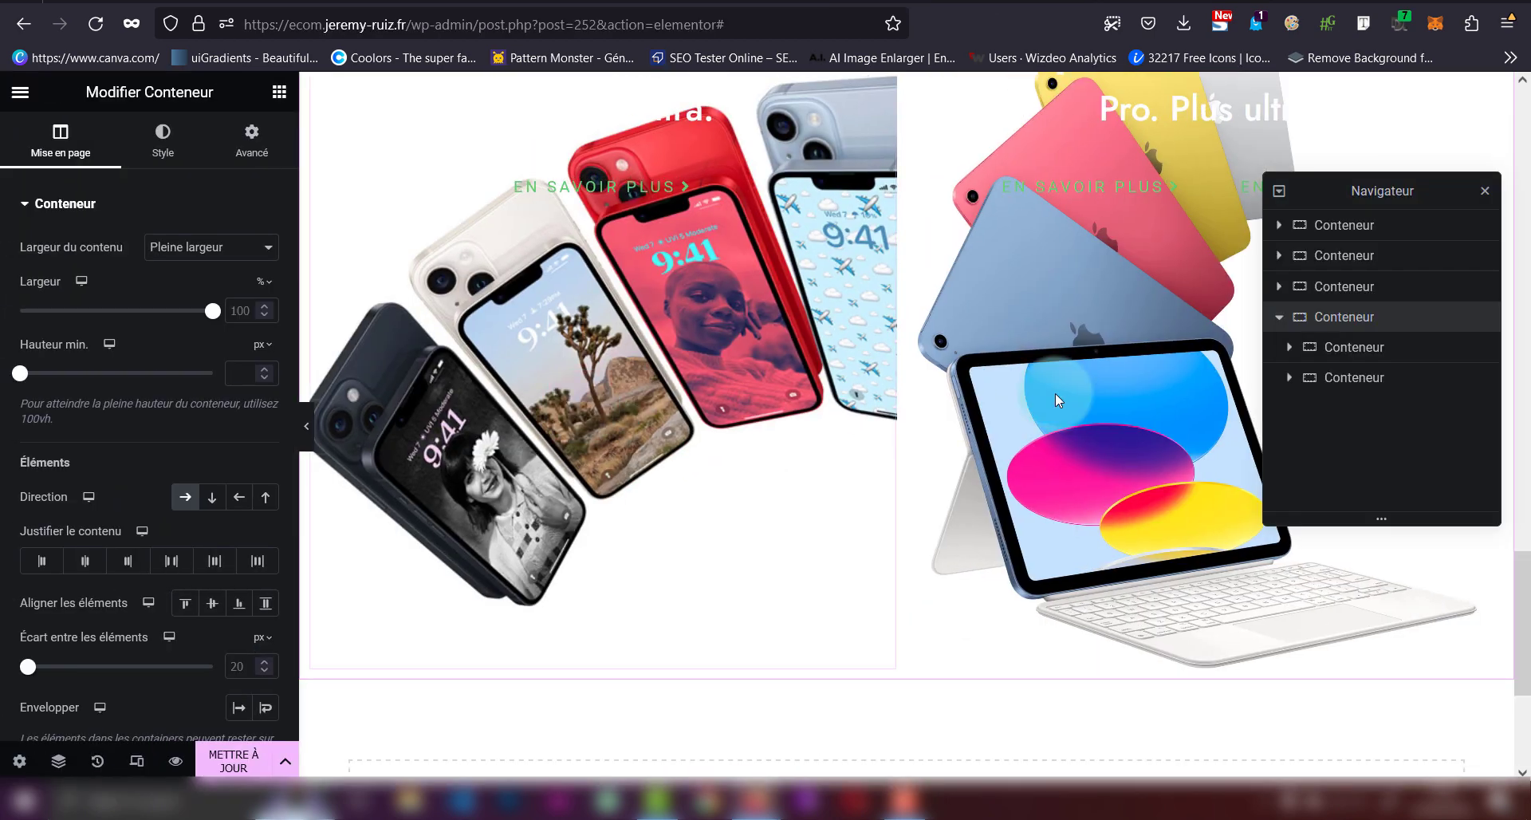
- Add an equal outer margin in em on all sides of the row's first block
left_click(1418, 353)
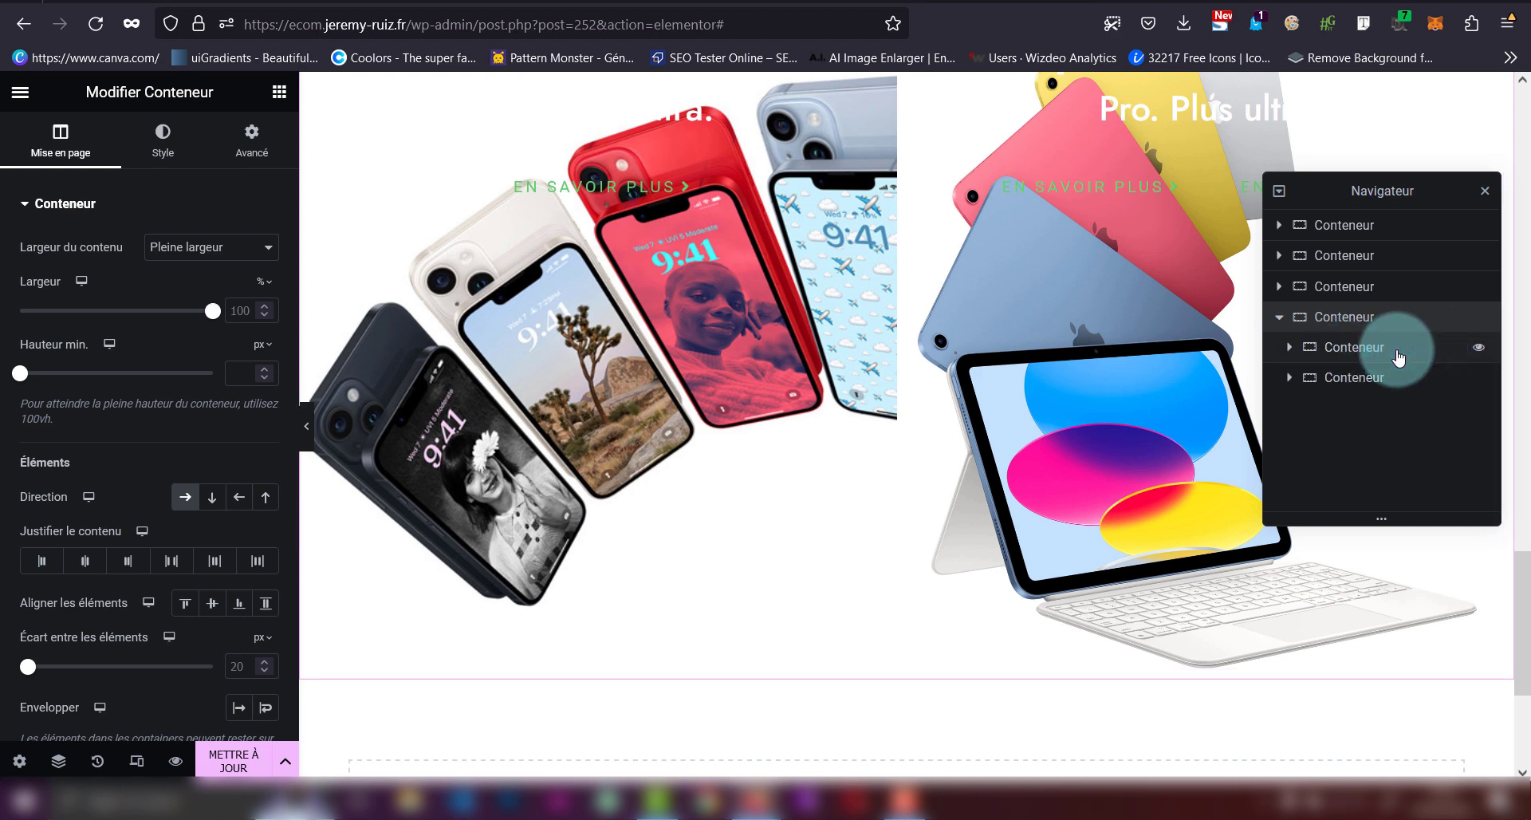
left_click(256, 170)
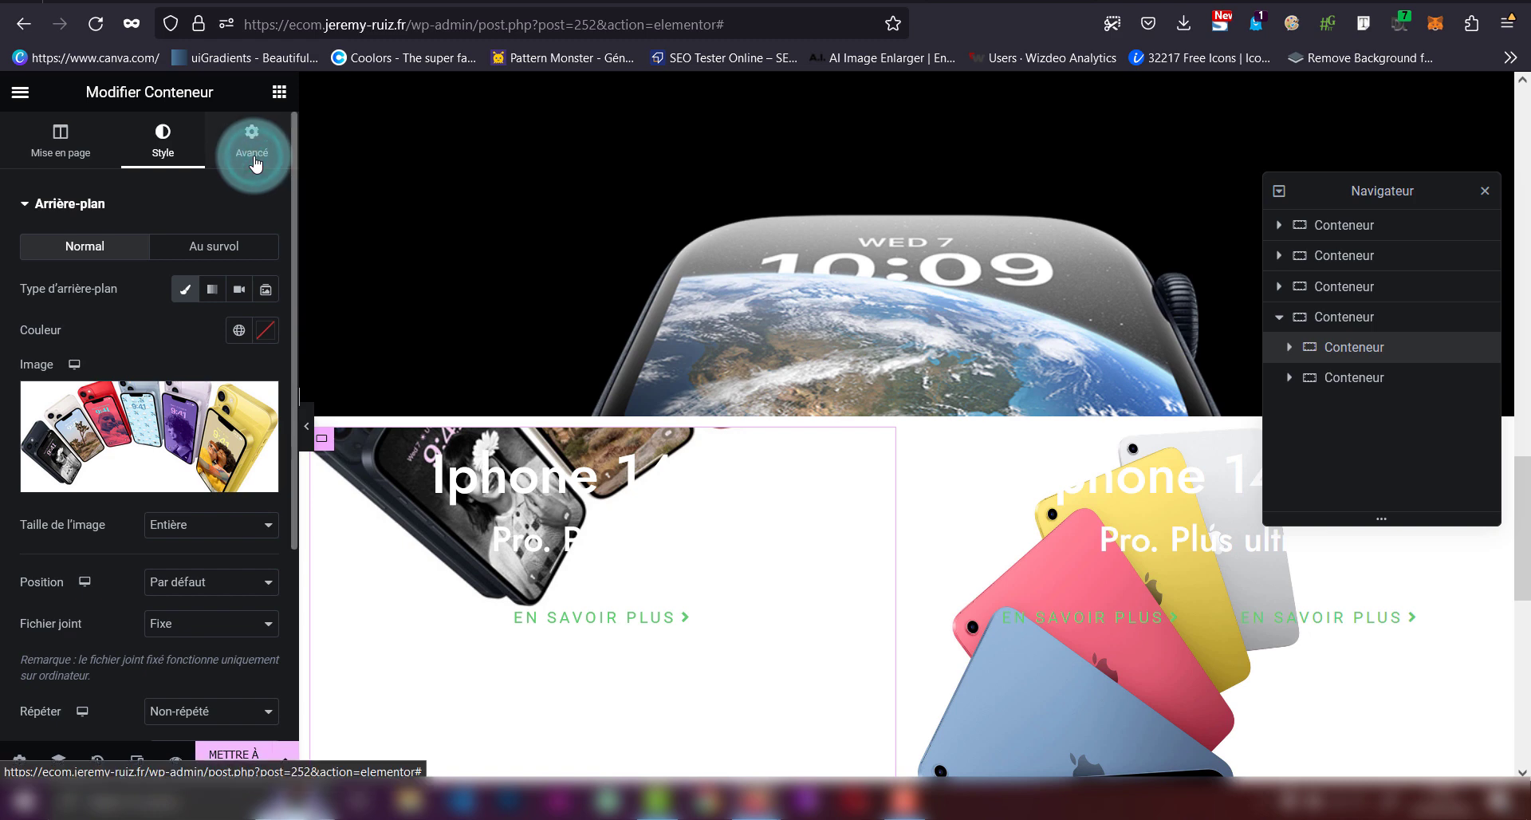
left_click(254, 160)
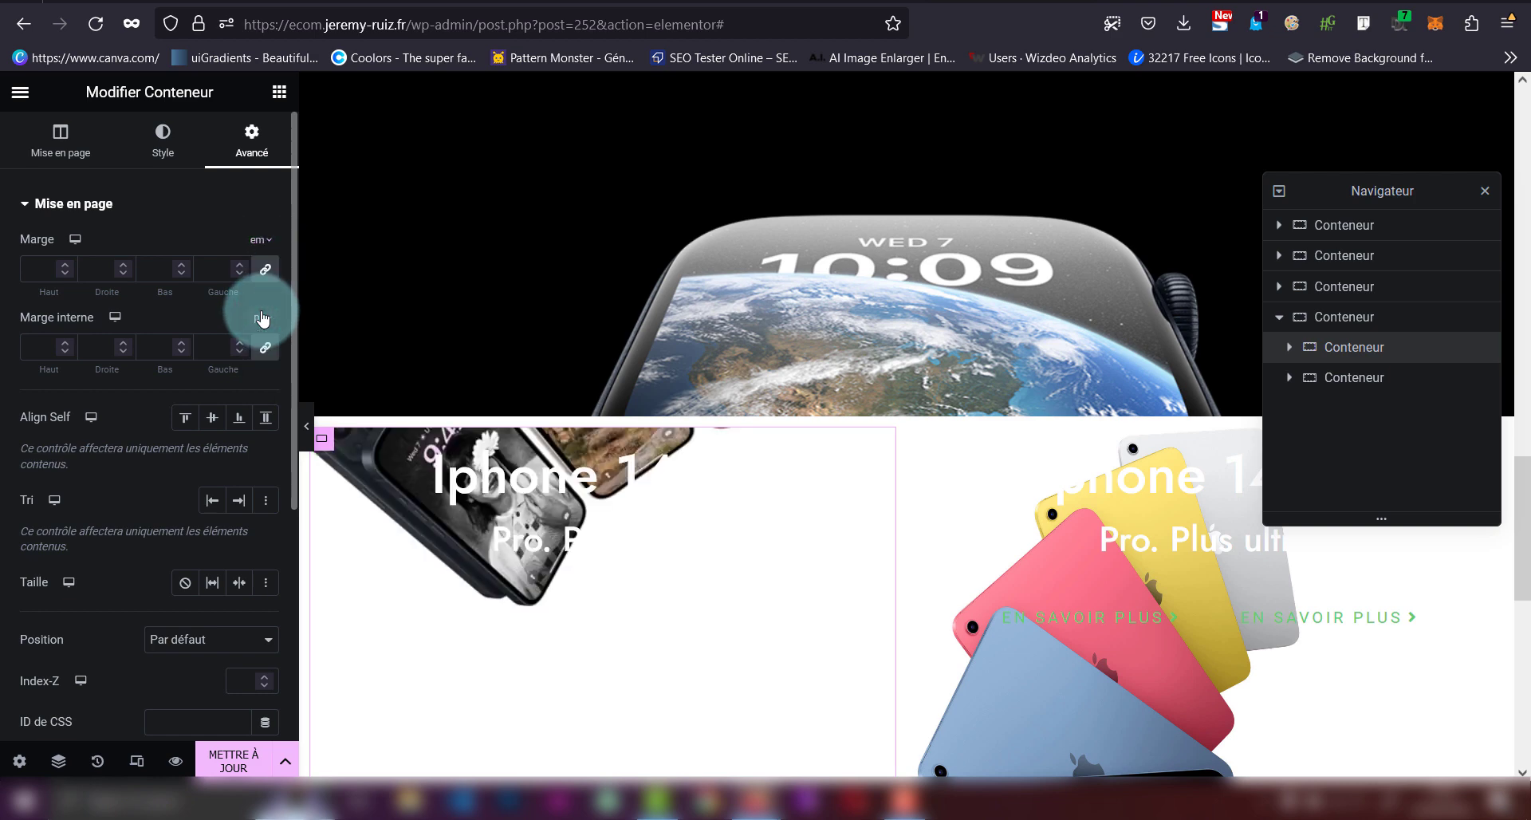
left_click(71, 266)
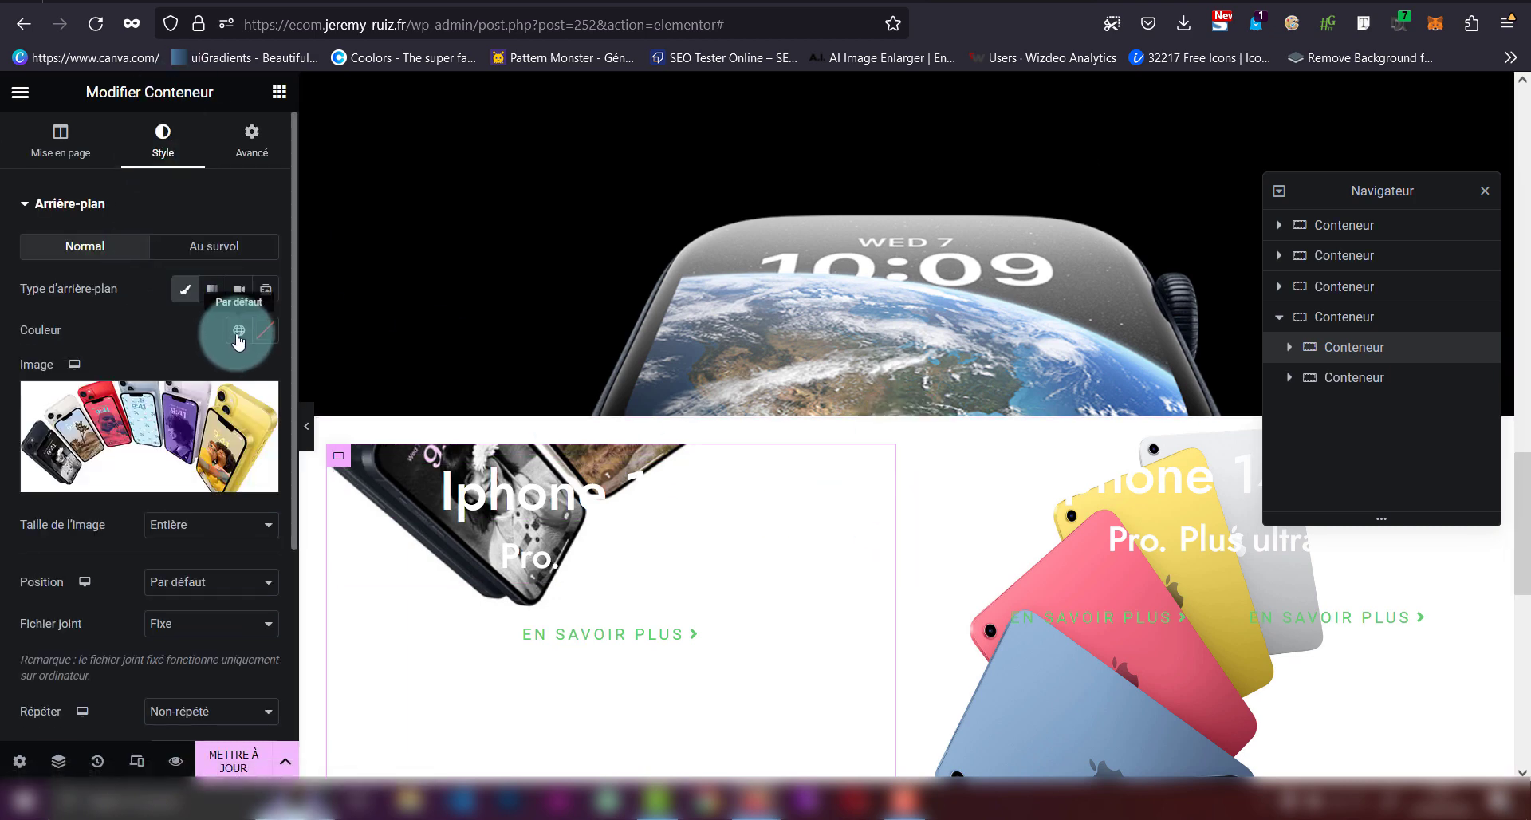
- Set the first block's background image attachment to Par défaut and its position to Inférieur centre
left_click(182, 609)
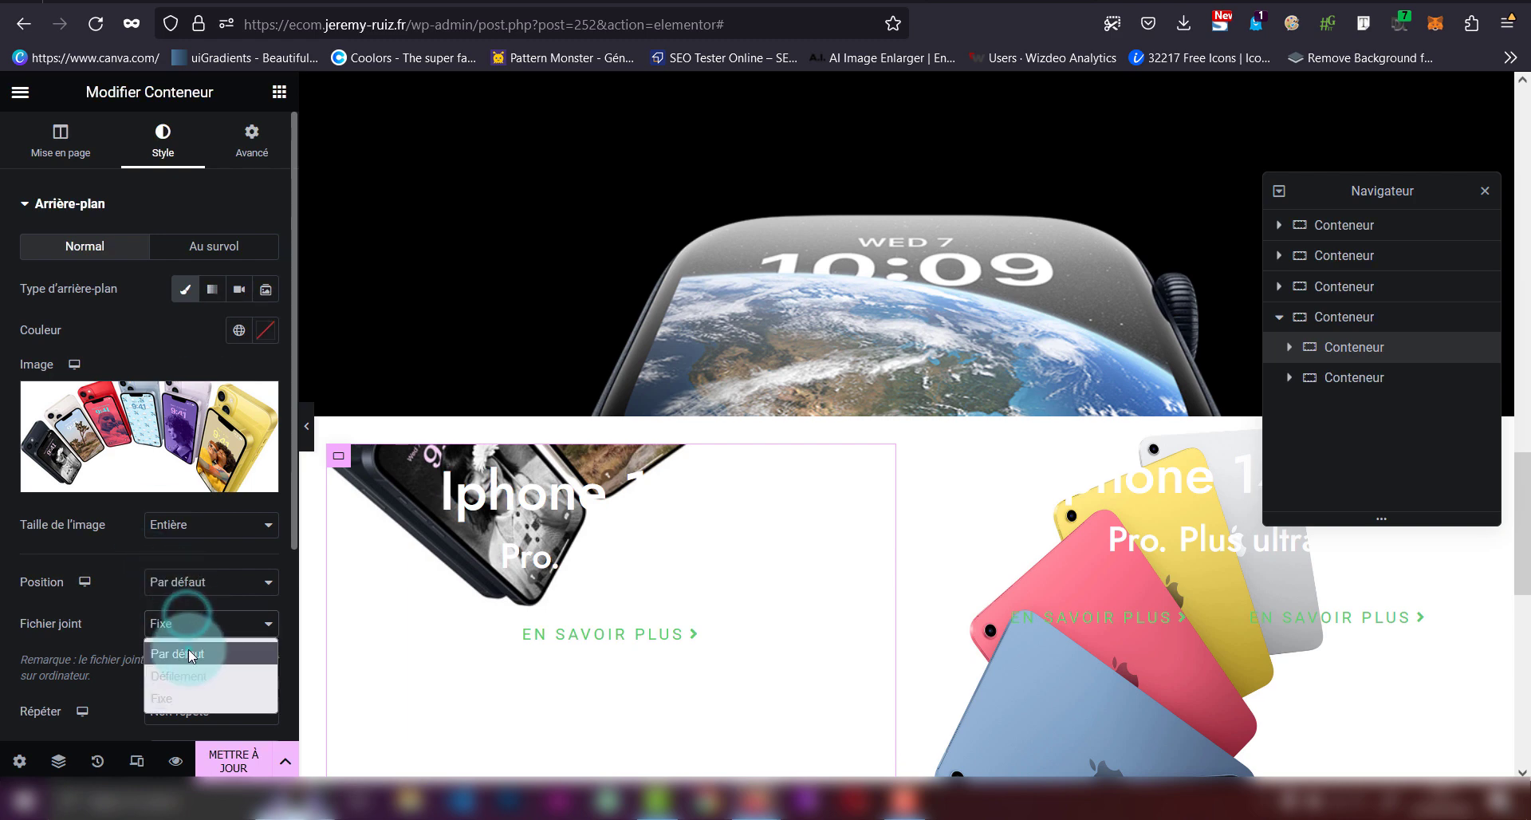
left_click(188, 648)
scroll(791, 544, "down", 2)
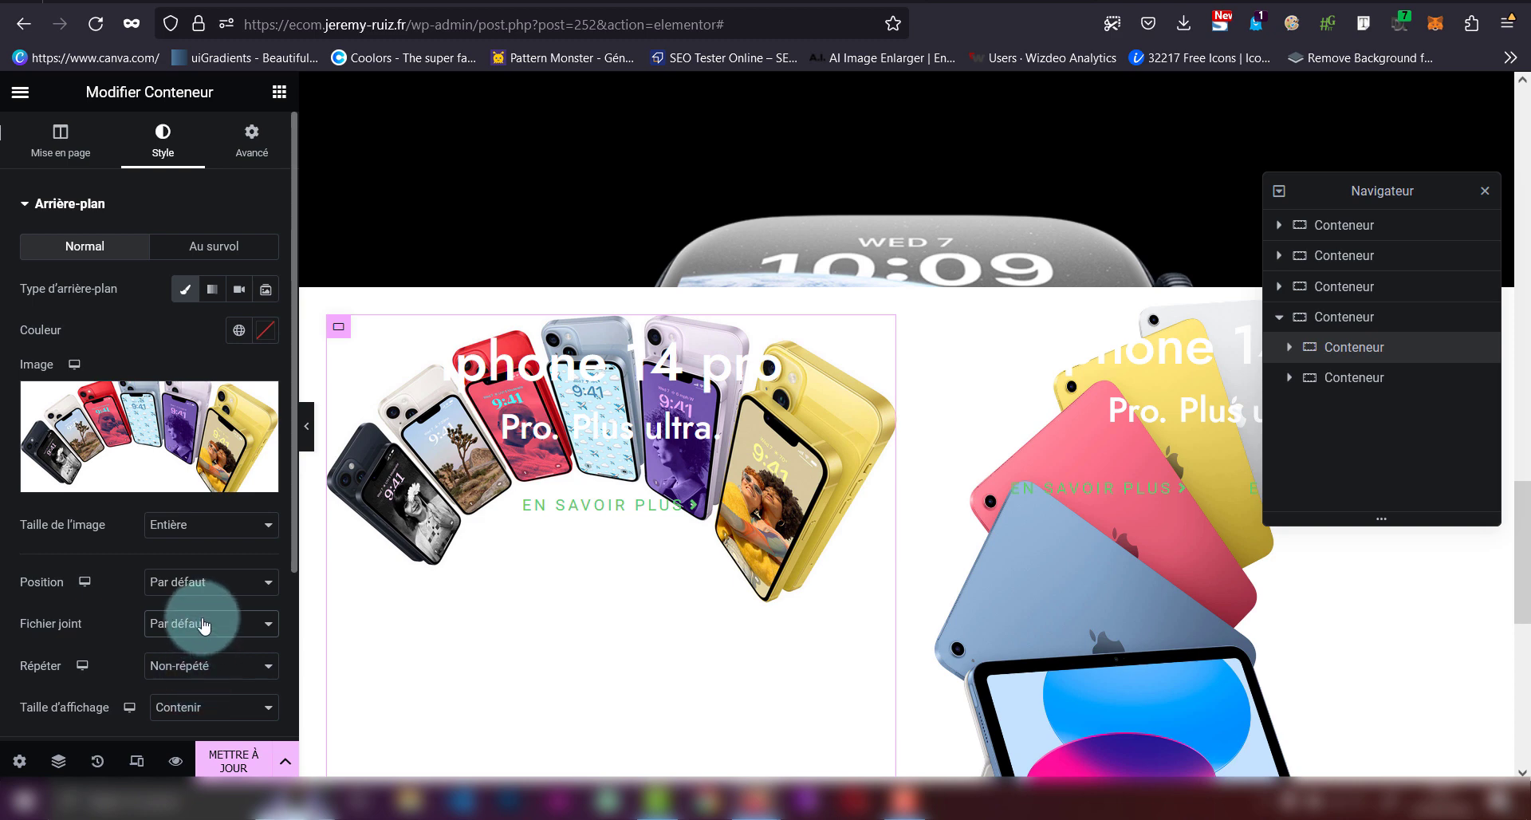
left_click(201, 583)
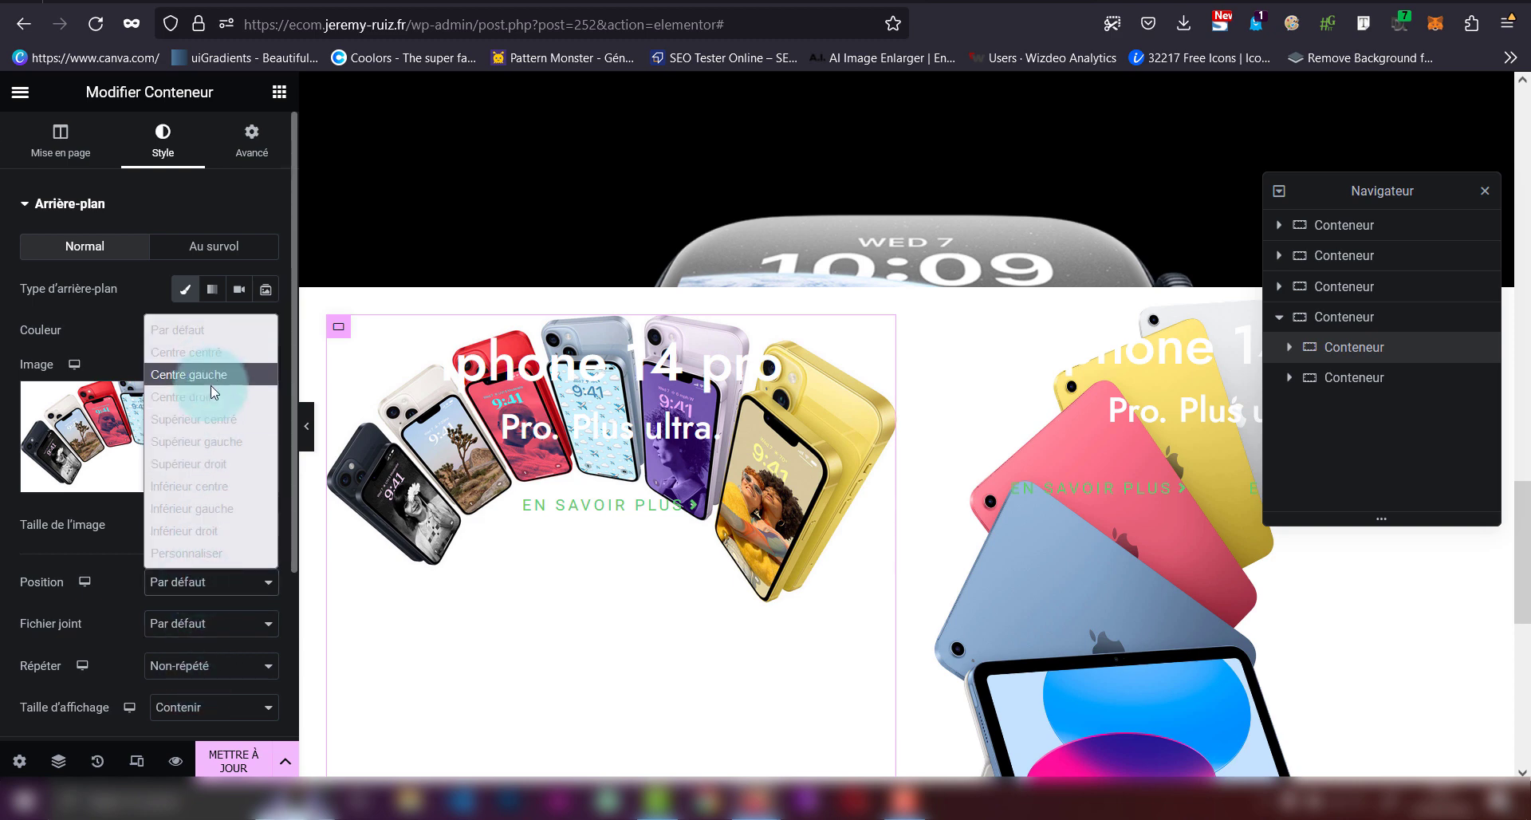
left_click(191, 486)
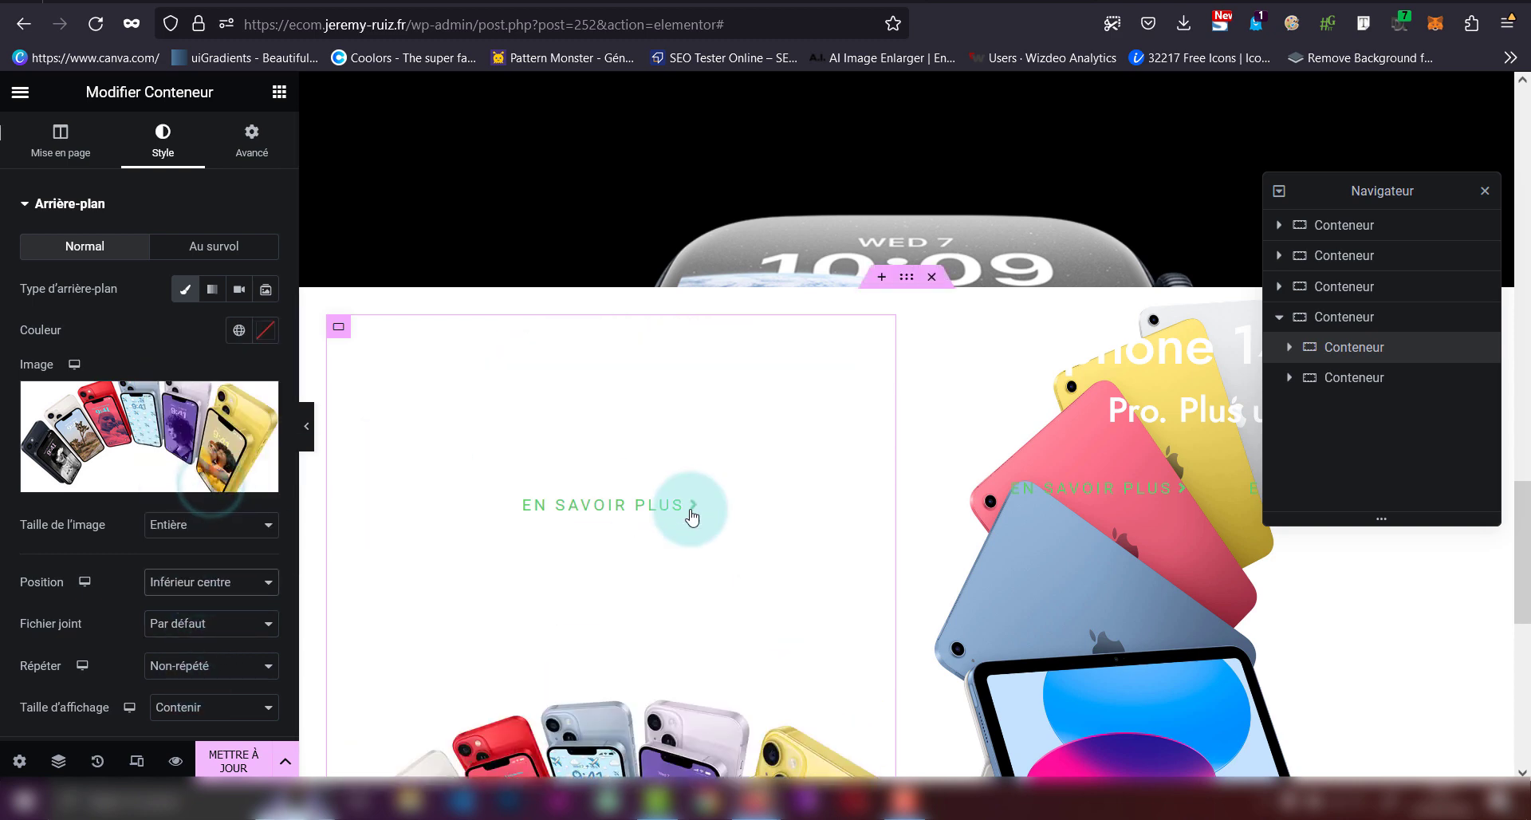
scroll(692, 518, "down", 2)
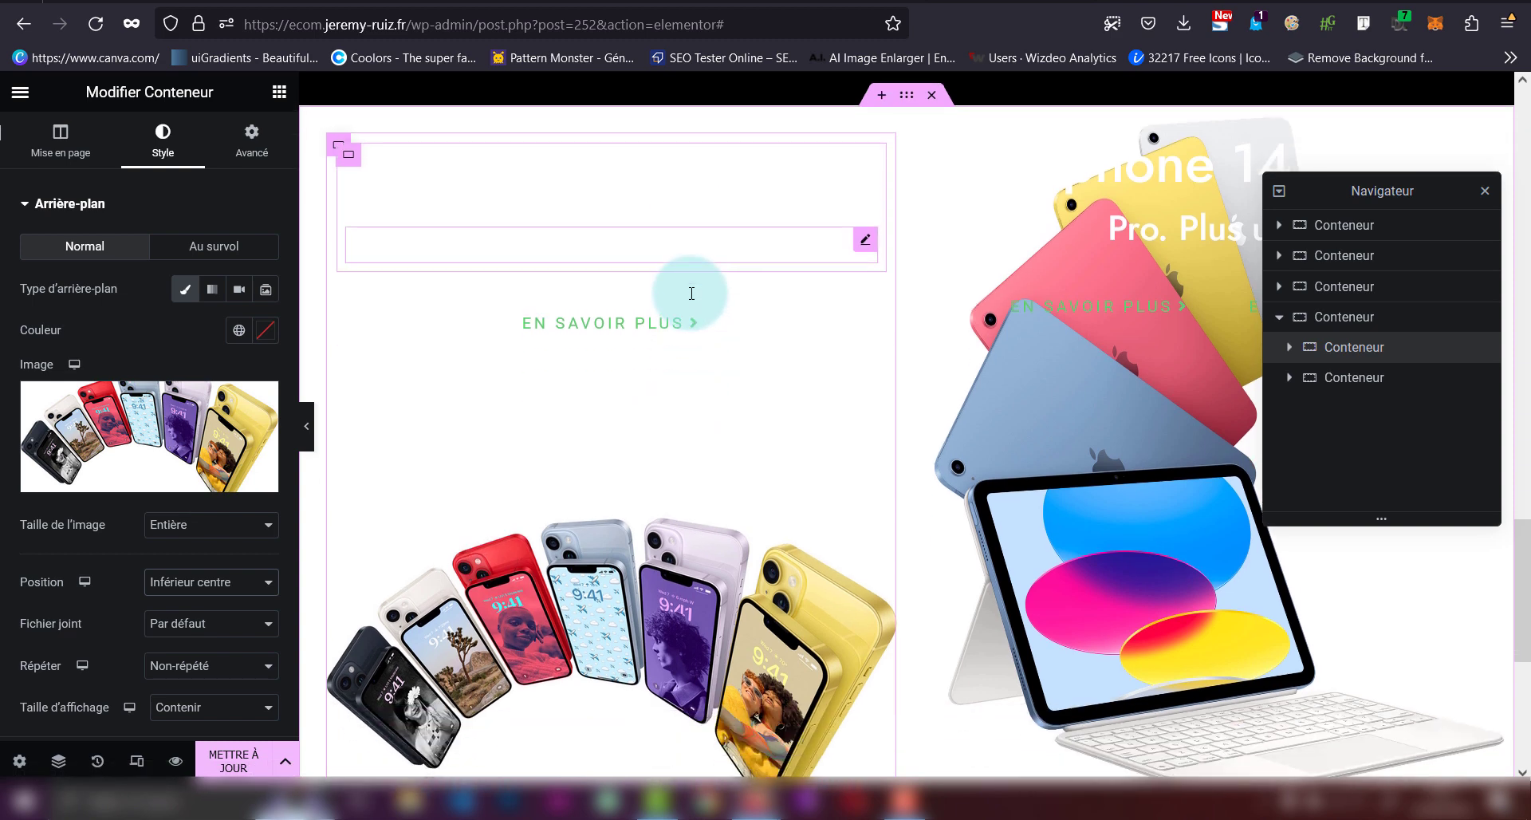
- Set the first block's minimum height to 75 vh and check how the row looks
left_click(1348, 351)
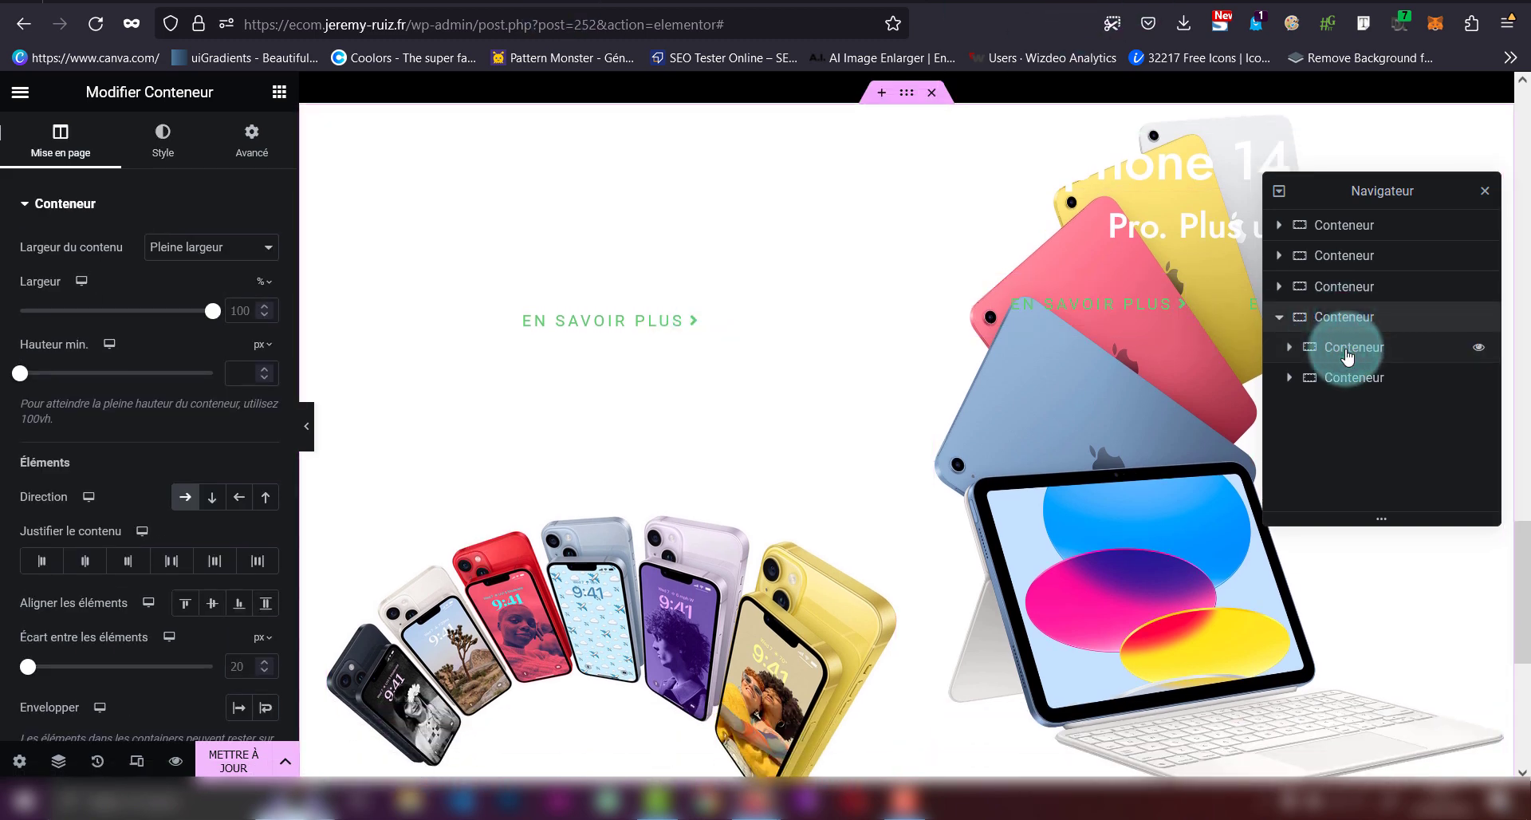
left_click(1348, 350)
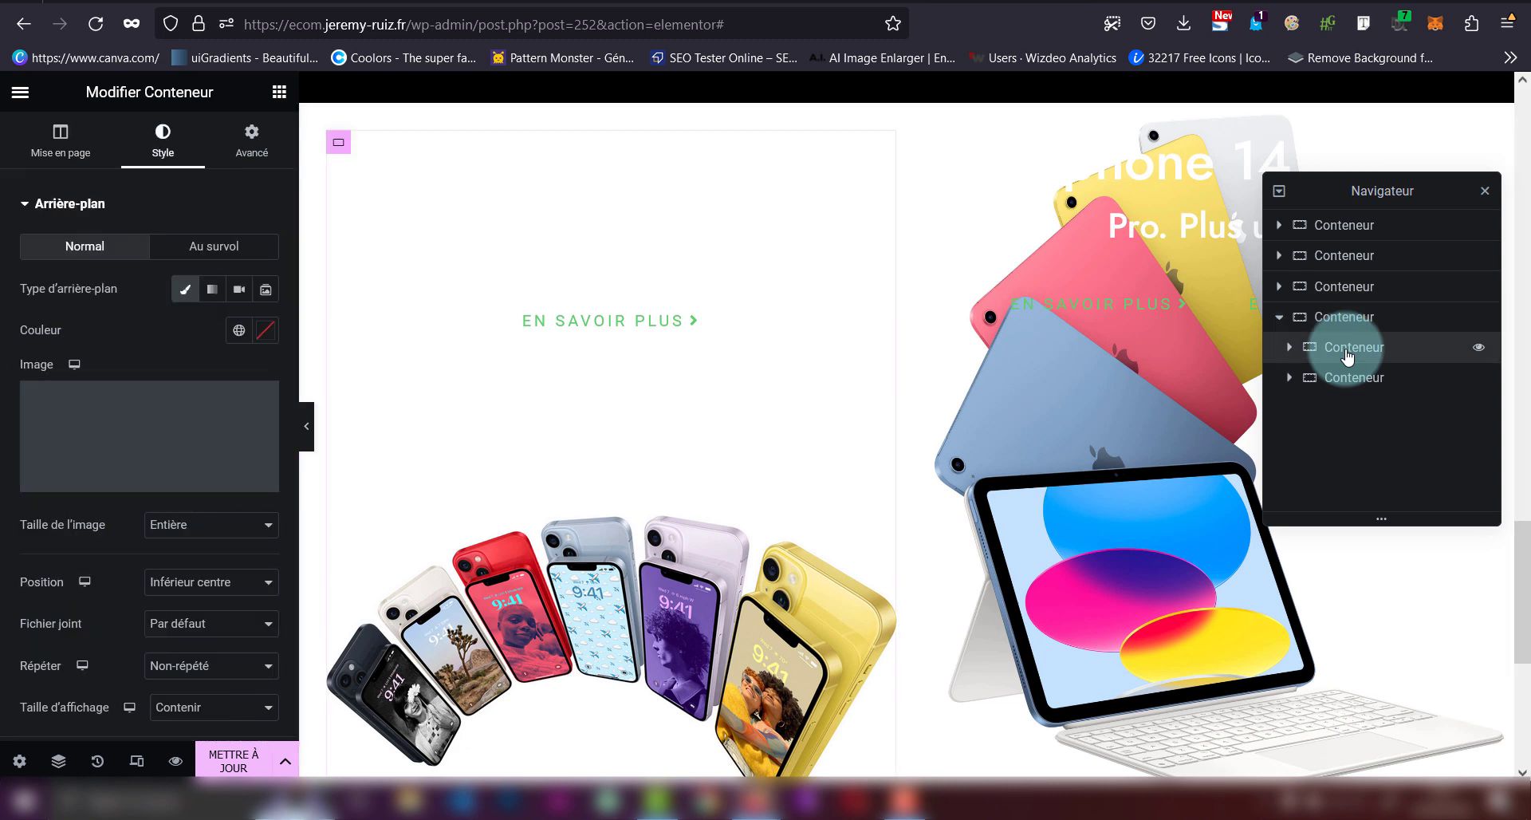
left_click(65, 168)
left_click(234, 366)
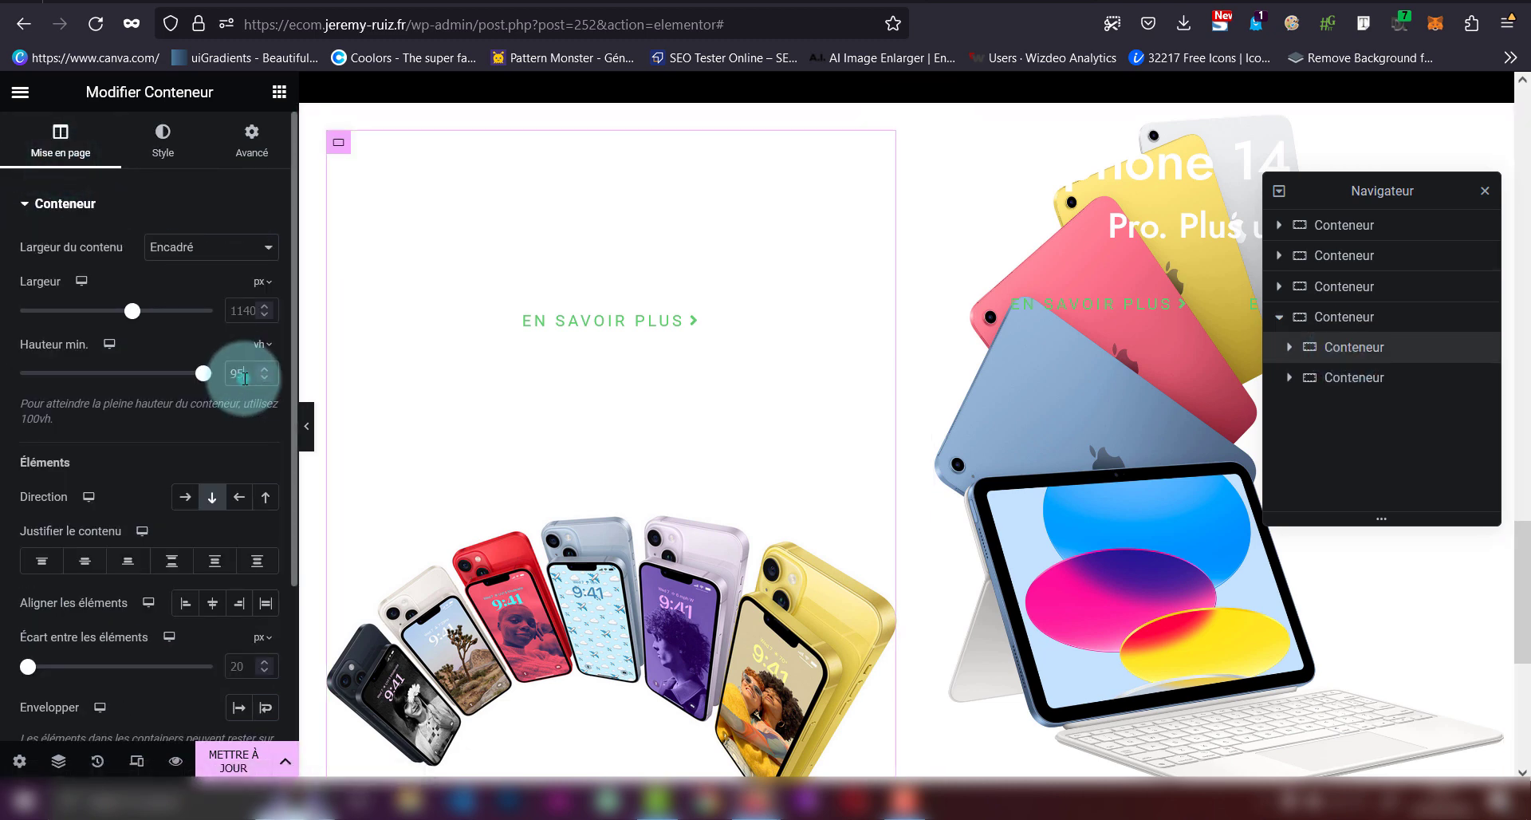
type("75")
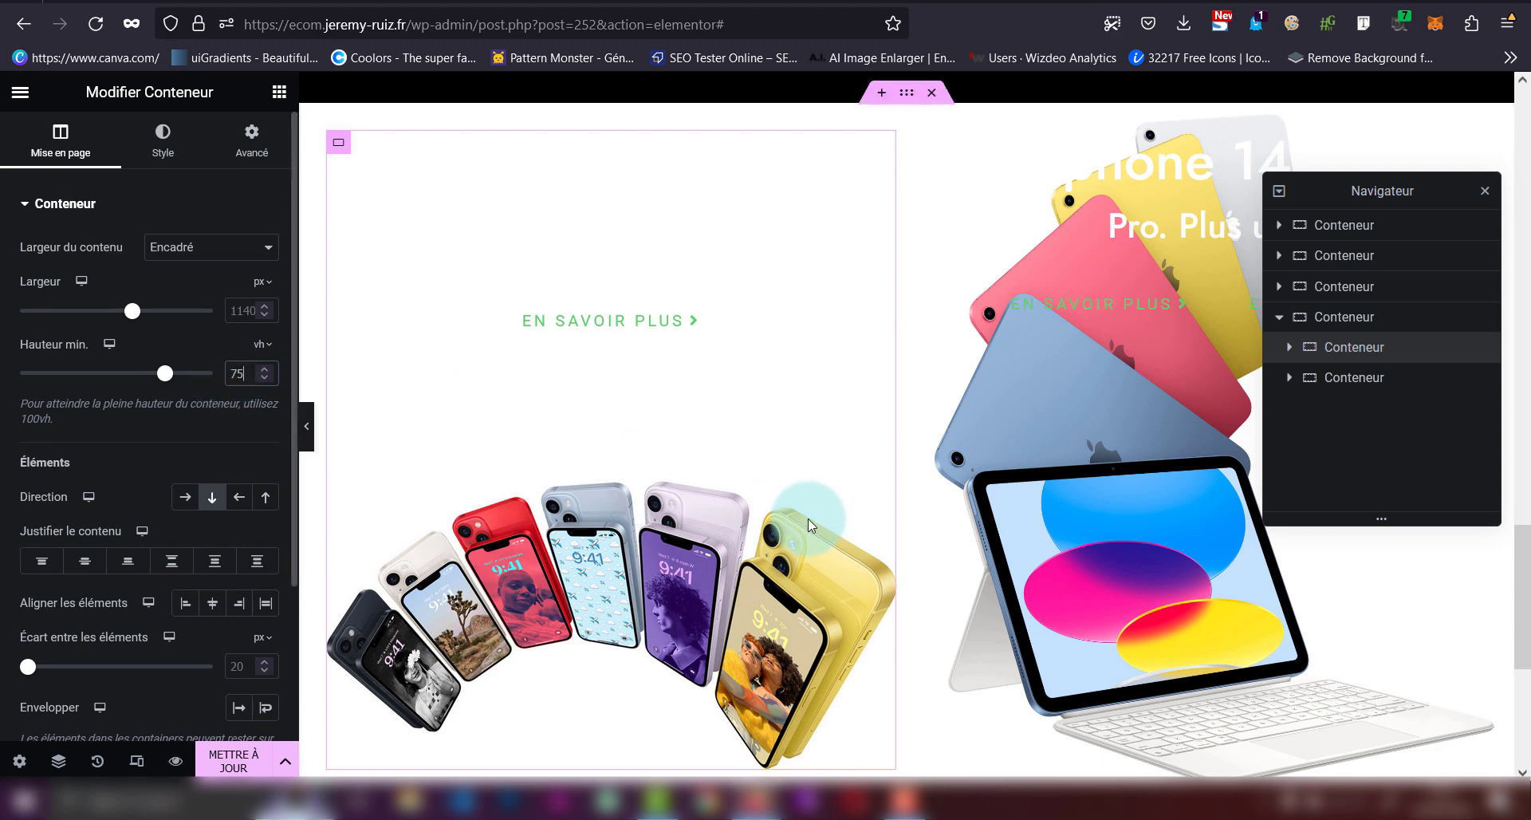
scroll(807, 519, "down", 3)
scroll(808, 520, "up", 3)
scroll(807, 519, "down", 3)
scroll(807, 518, "up", 2)
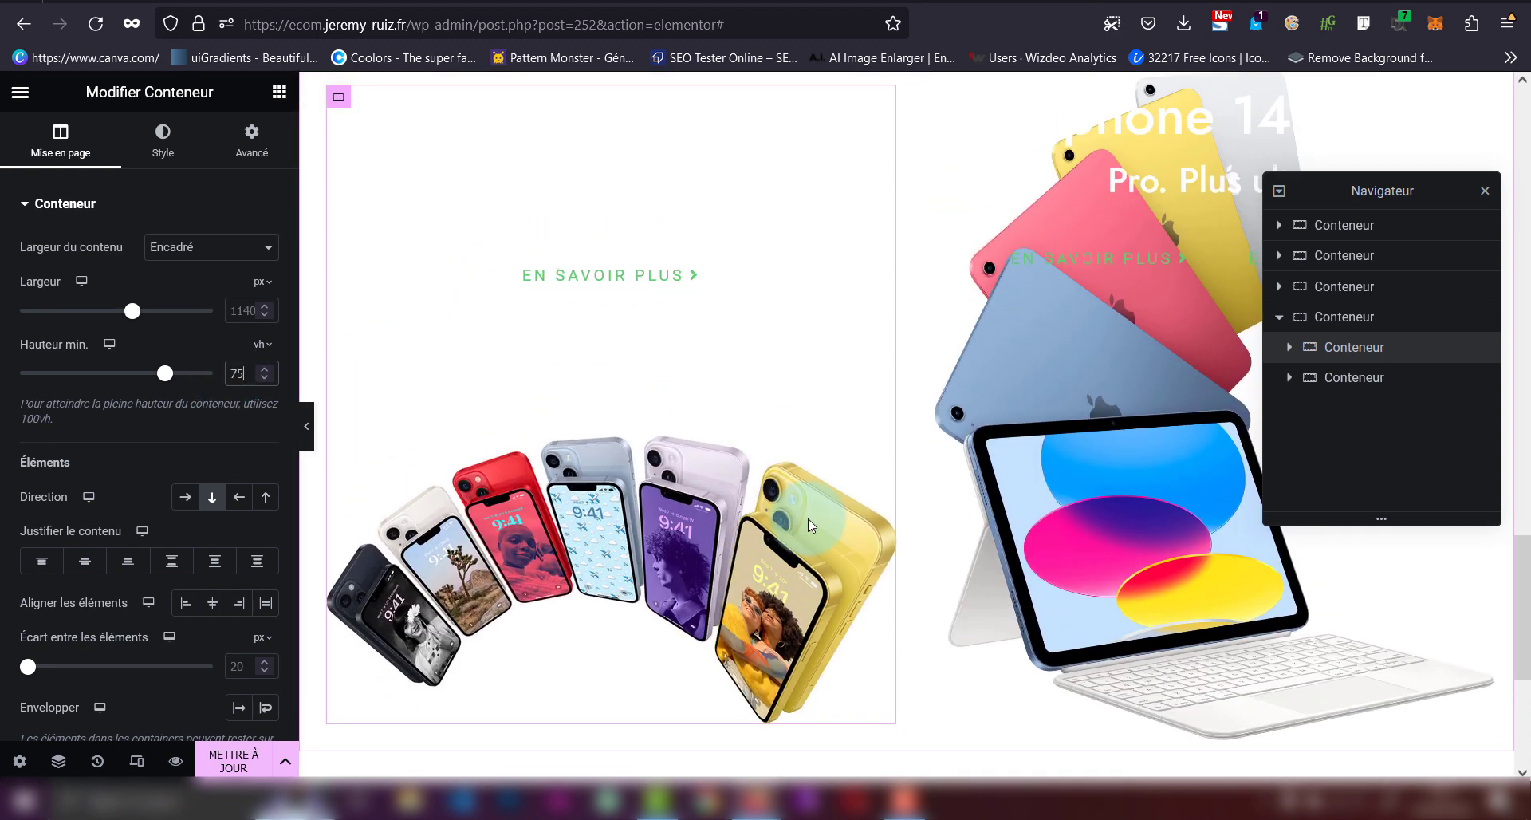
- Set the minimum height of the row's second block to 75 vh
left_click(1426, 480)
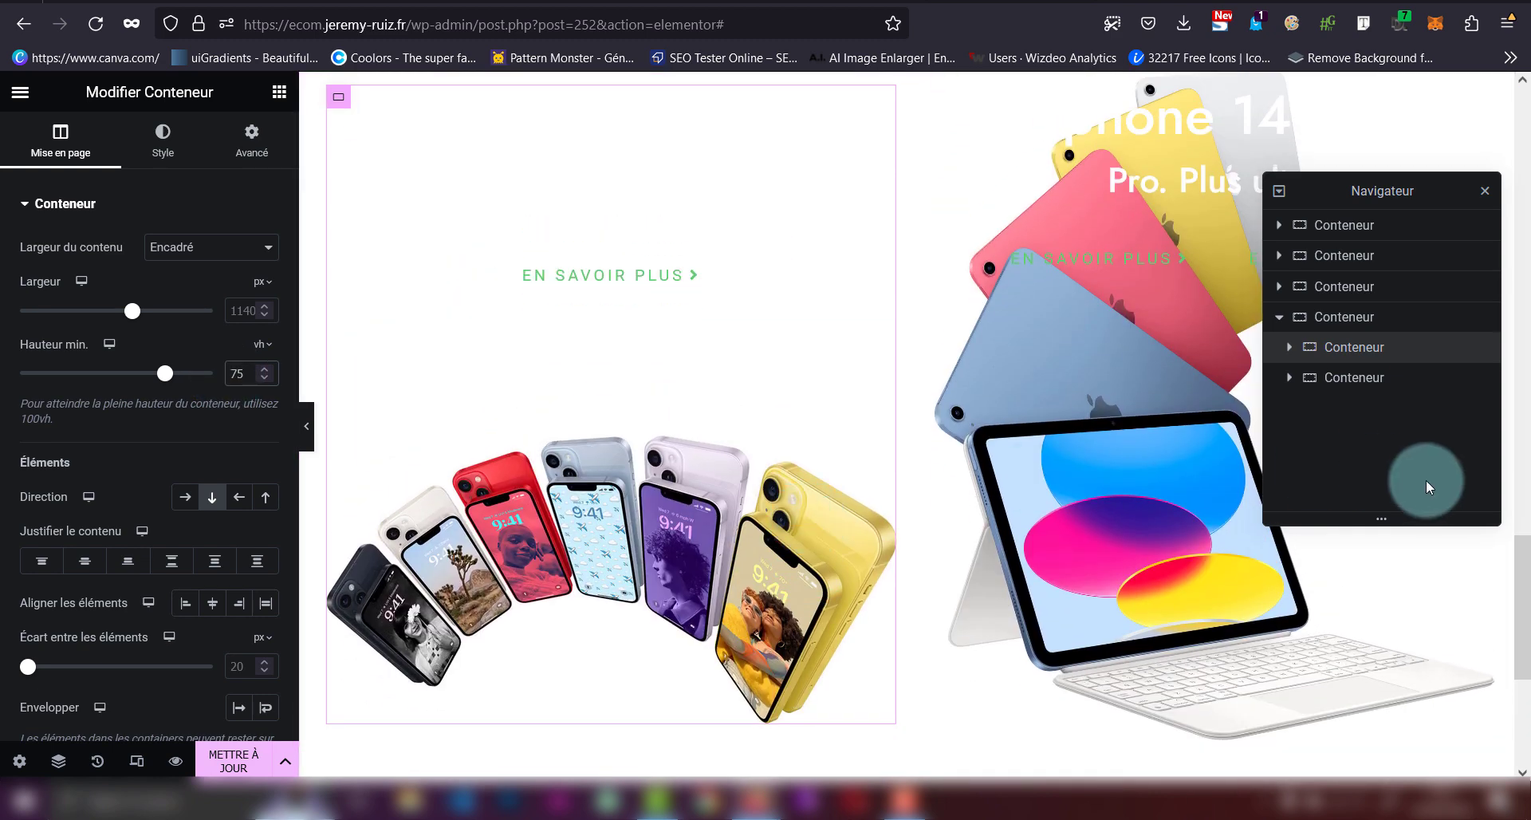
left_click(1362, 387)
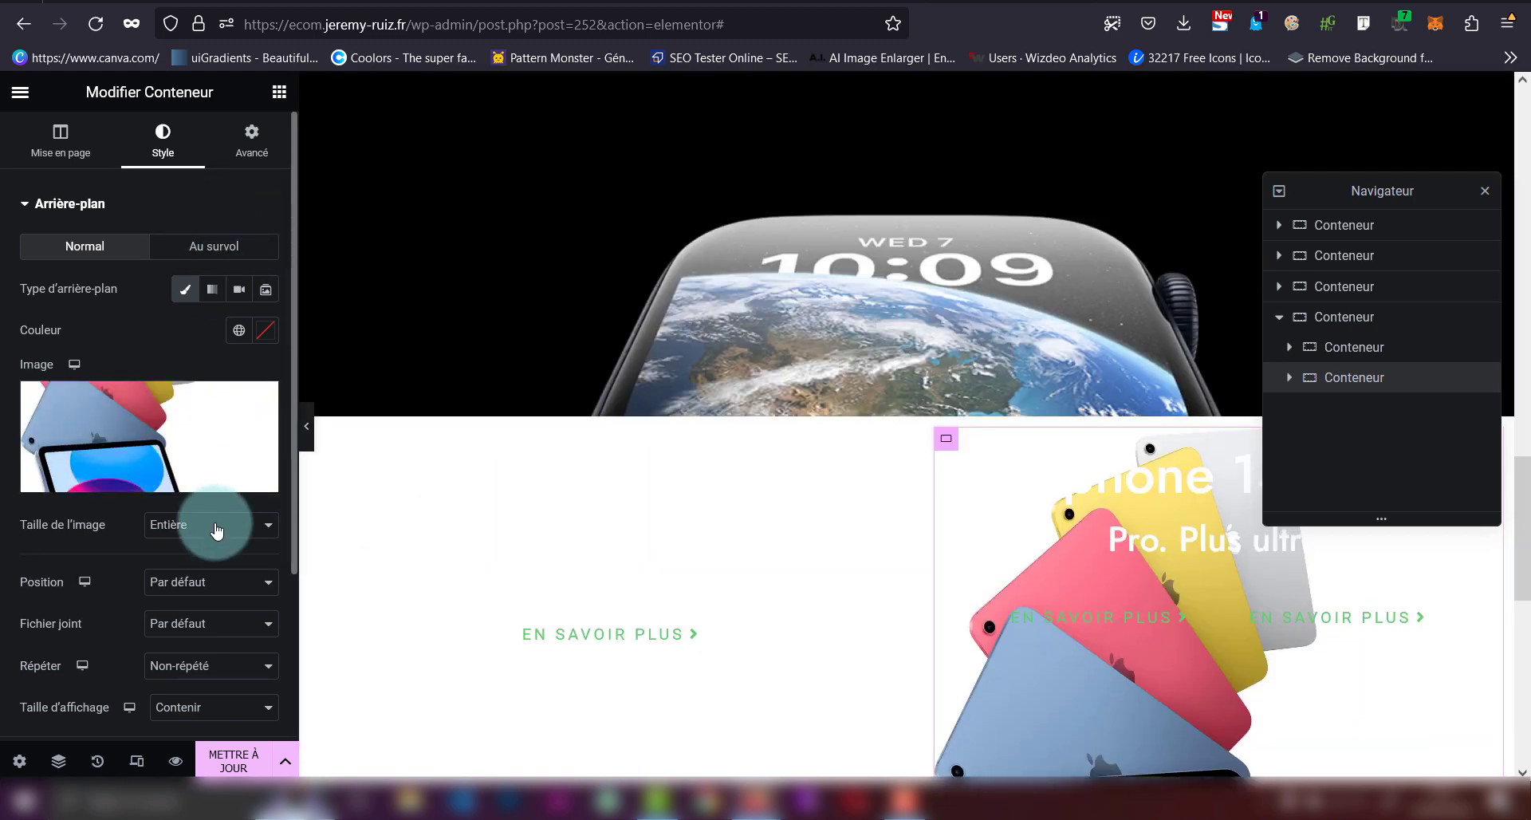
left_click(72, 142)
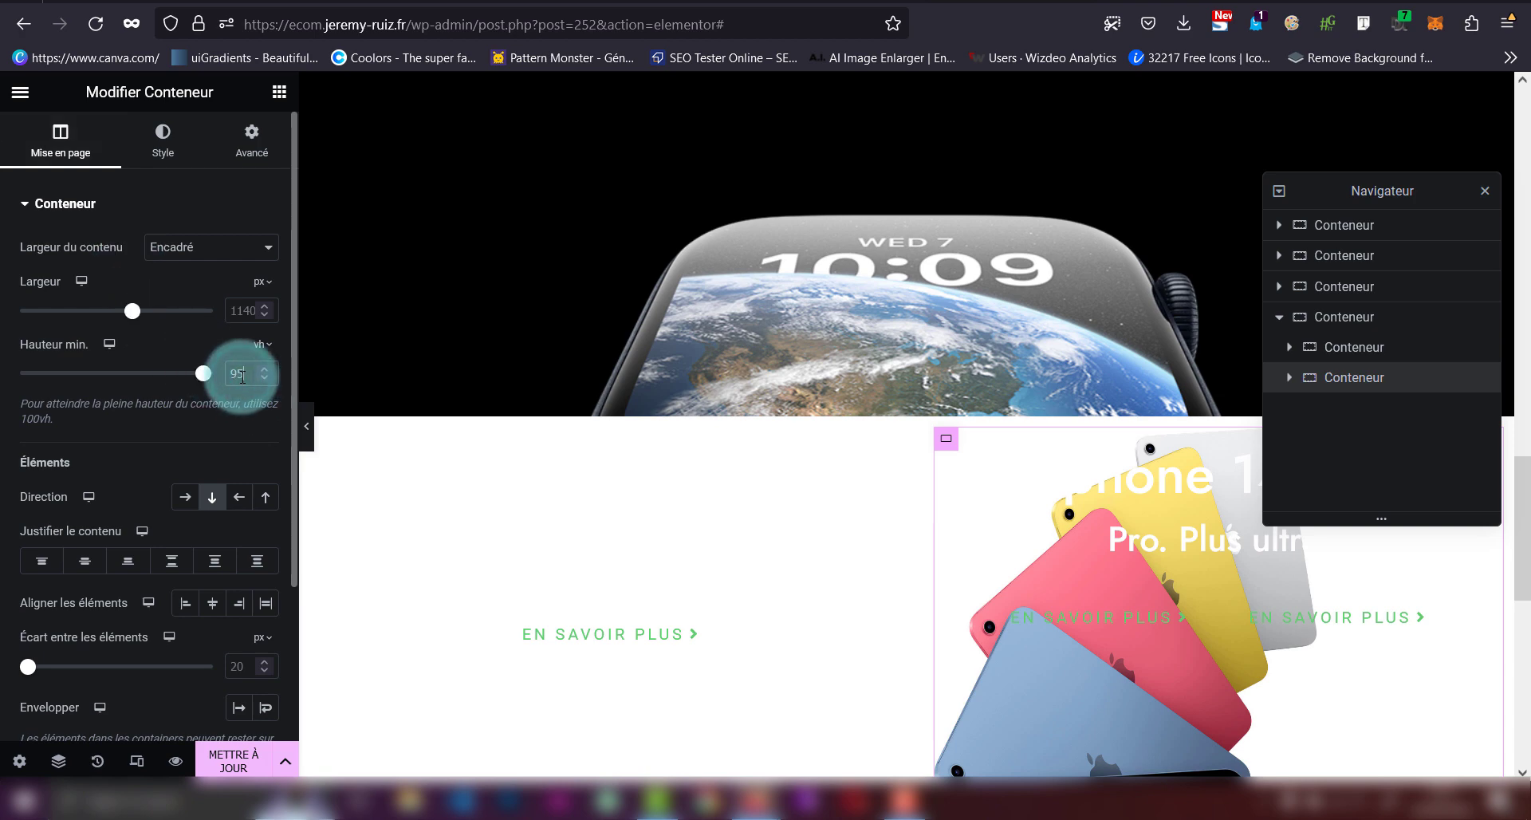
type("75")
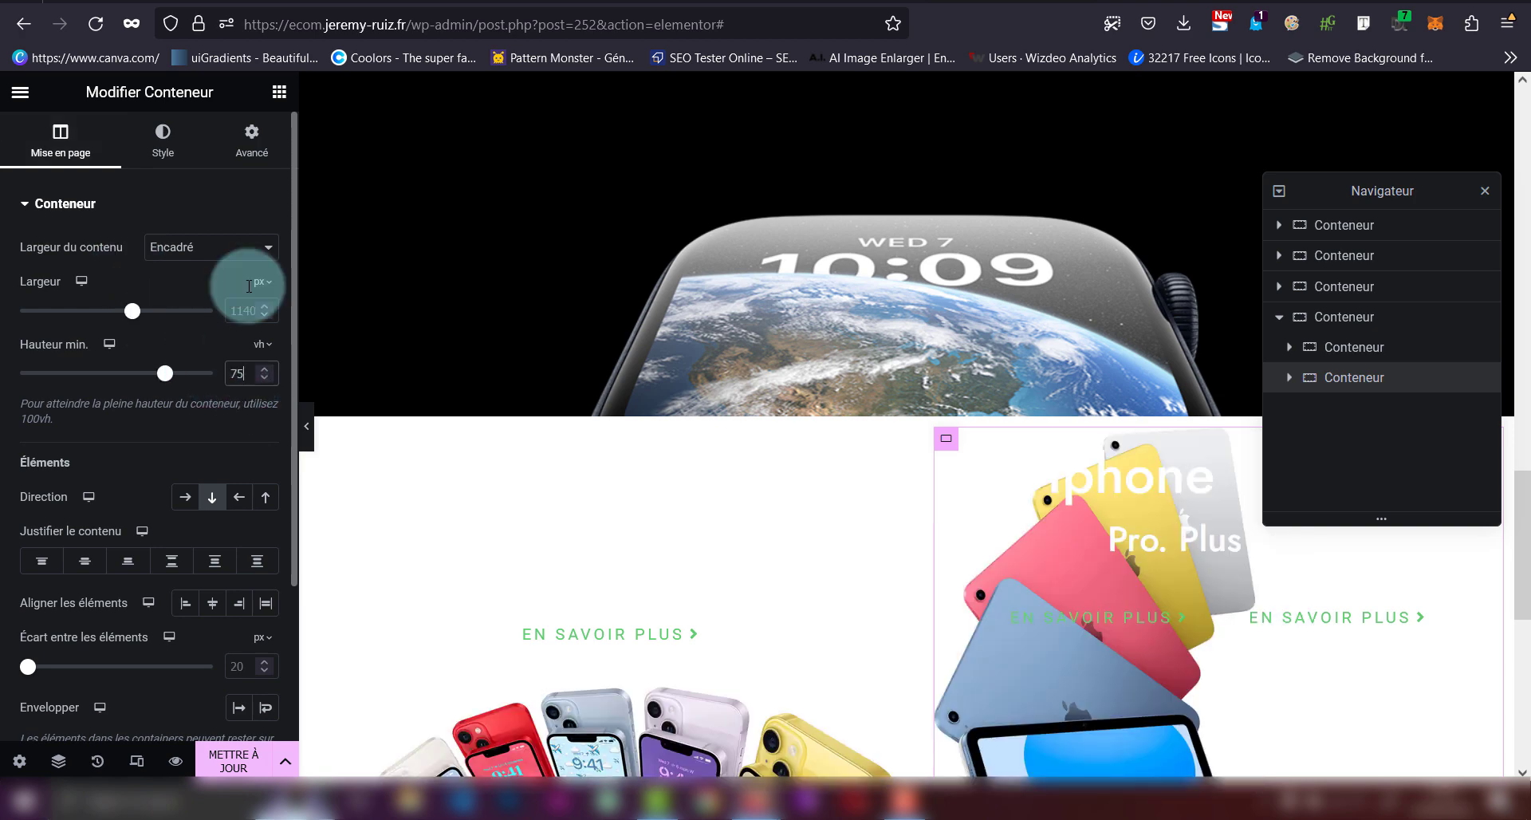
- Give the row's second block an outer margin of 1 em on every side except 0,5 em on the left
left_click(258, 151)
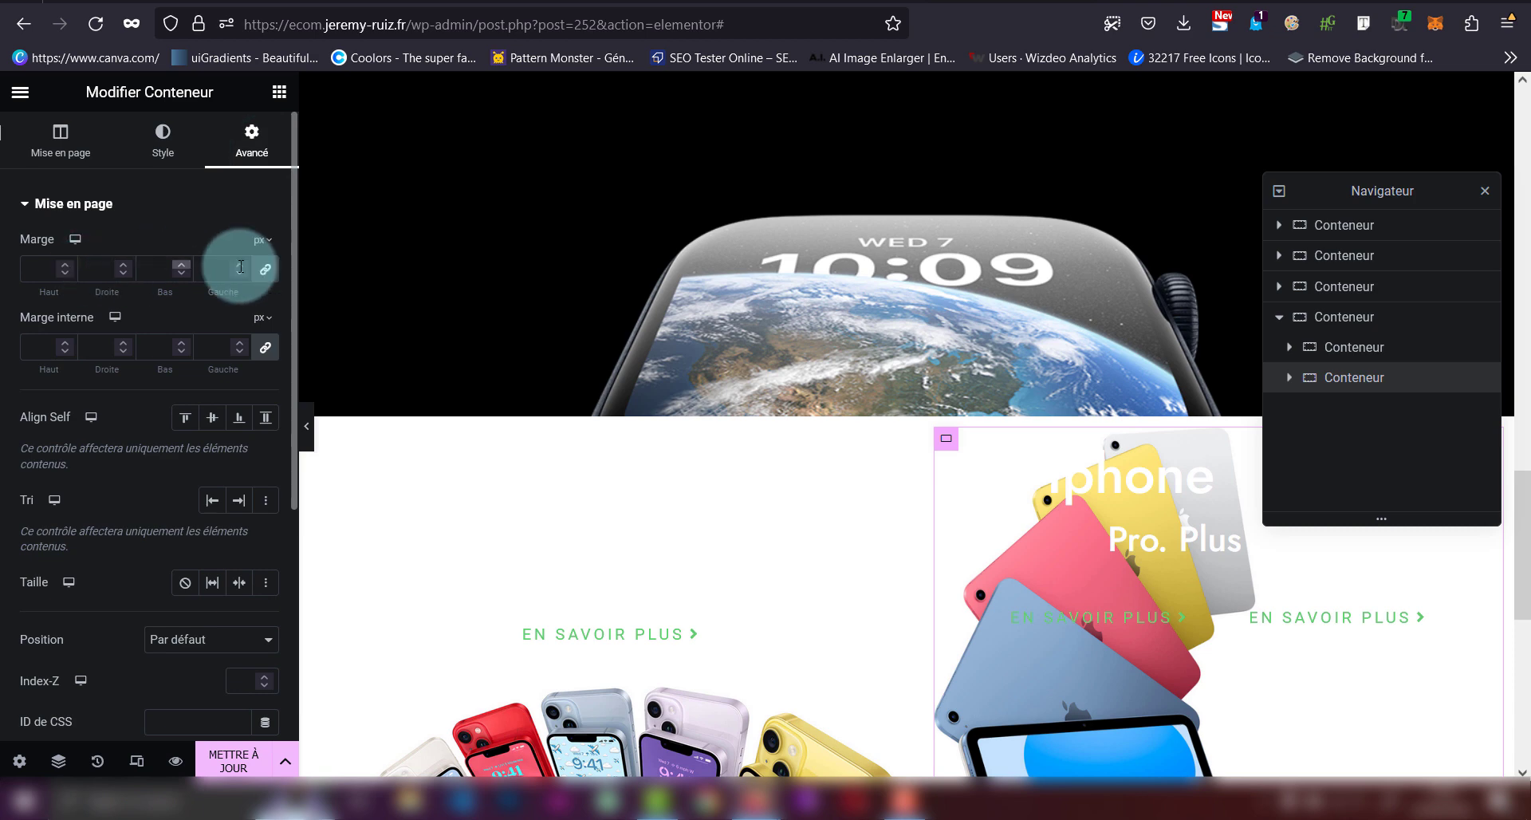
left_click(260, 248)
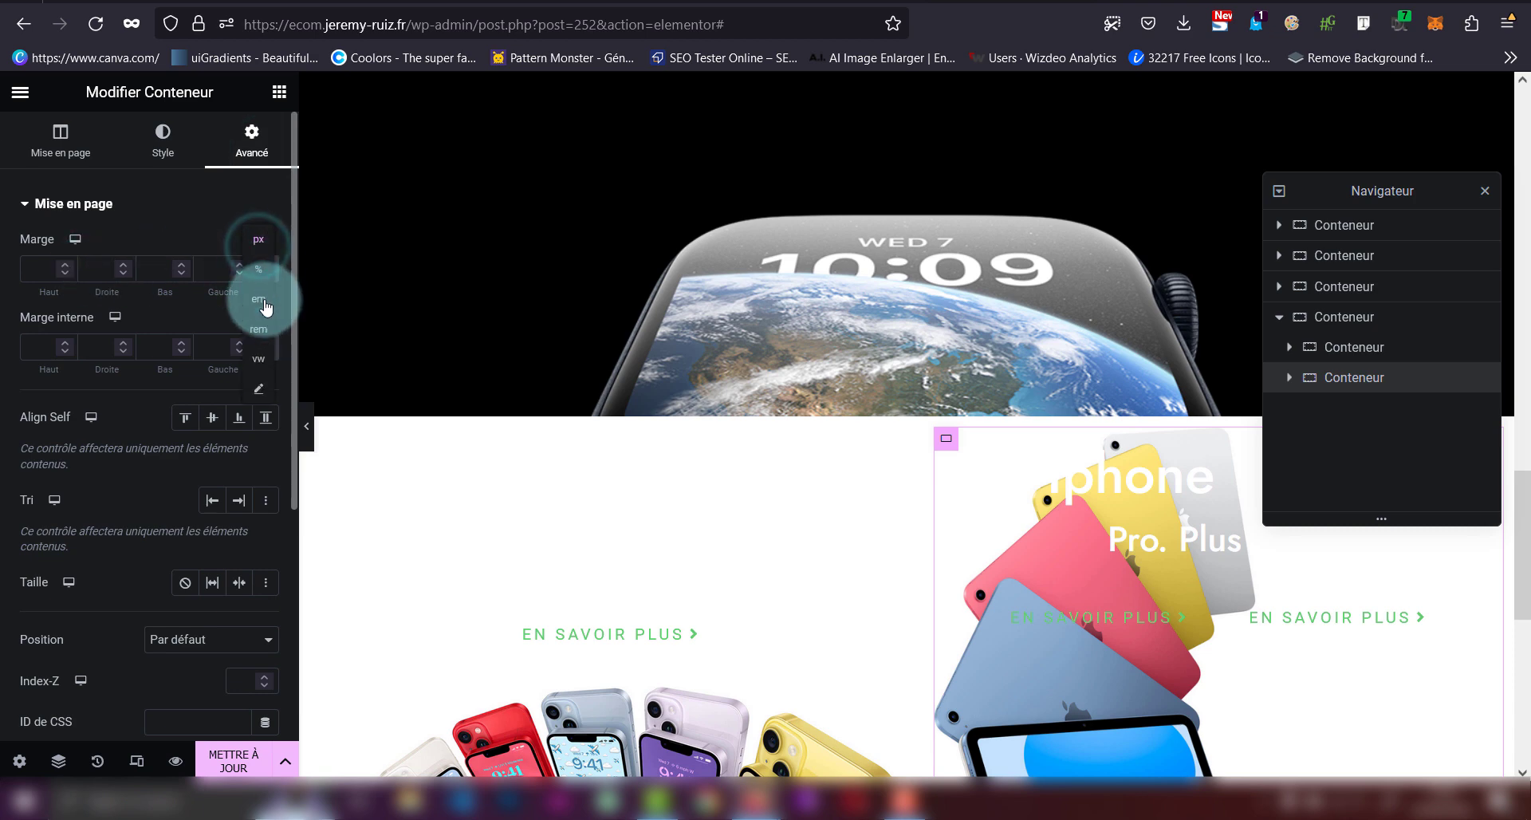
left_click(261, 296)
left_click(240, 265)
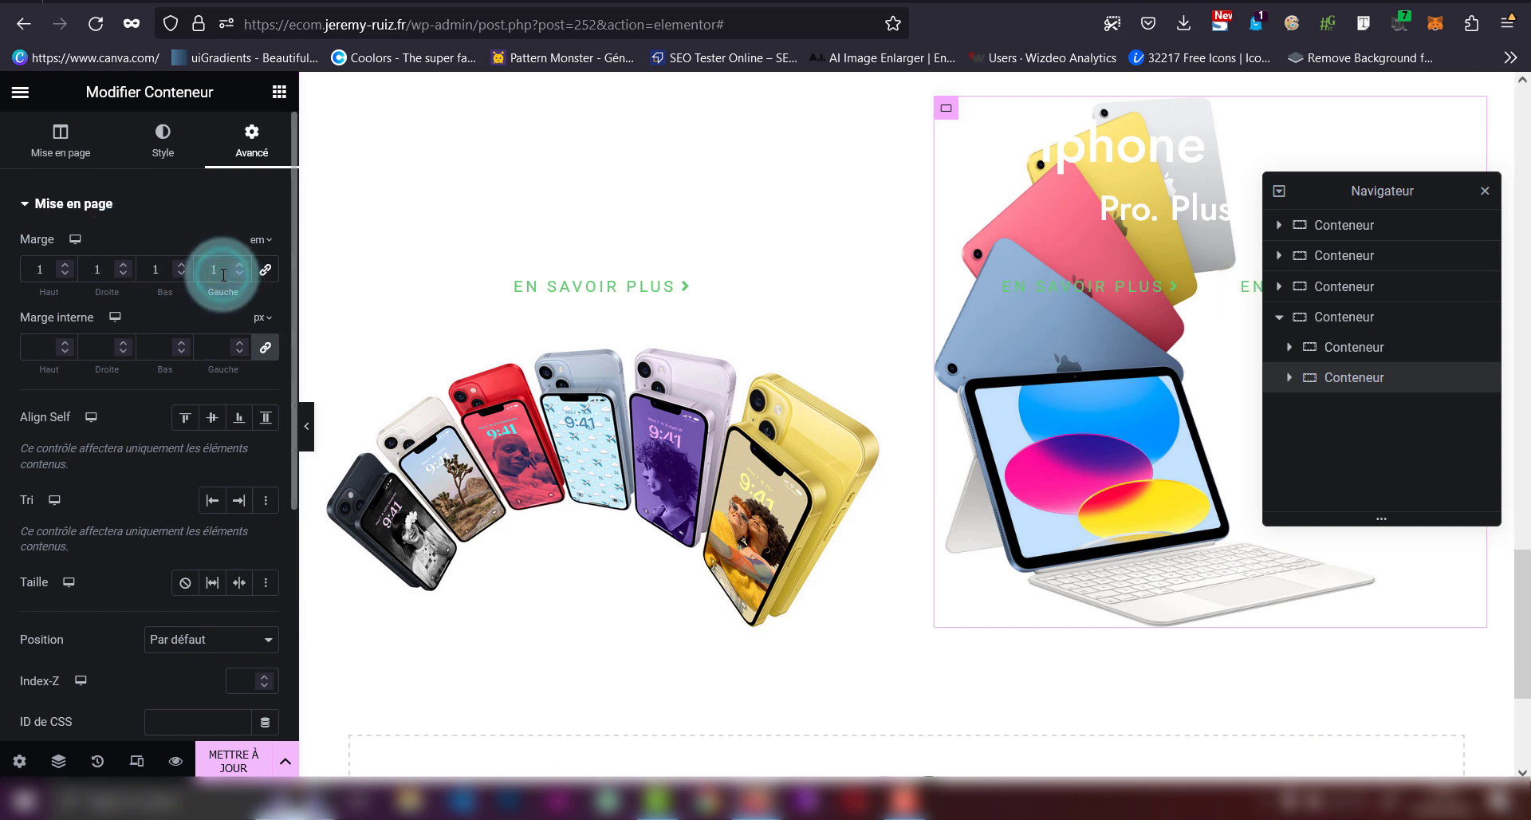
type("00")
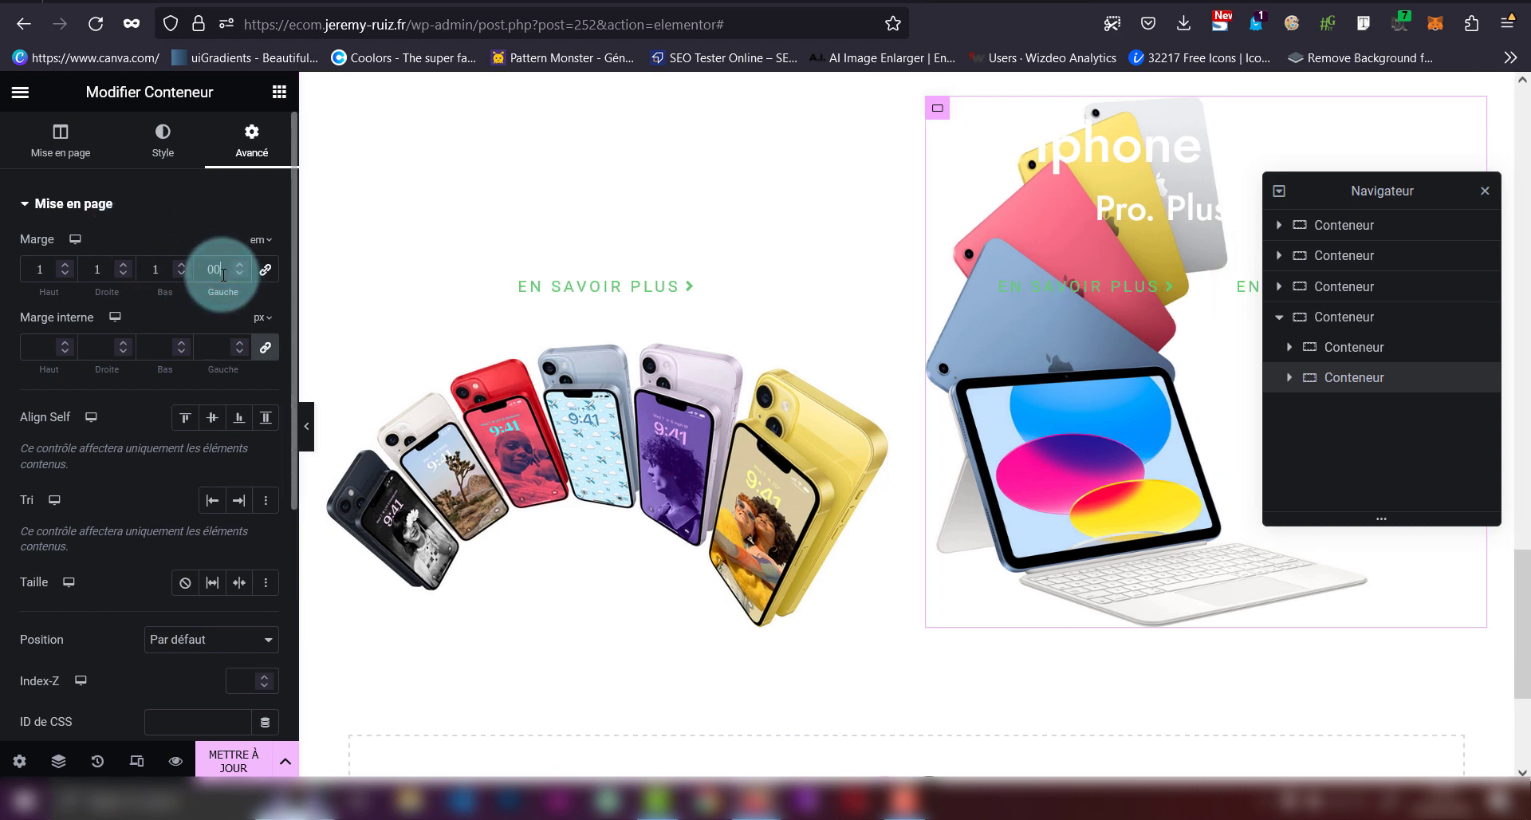
type(",5")
- Reduce the right outer margin of the row's first block to 0,5 em
left_click(1339, 351)
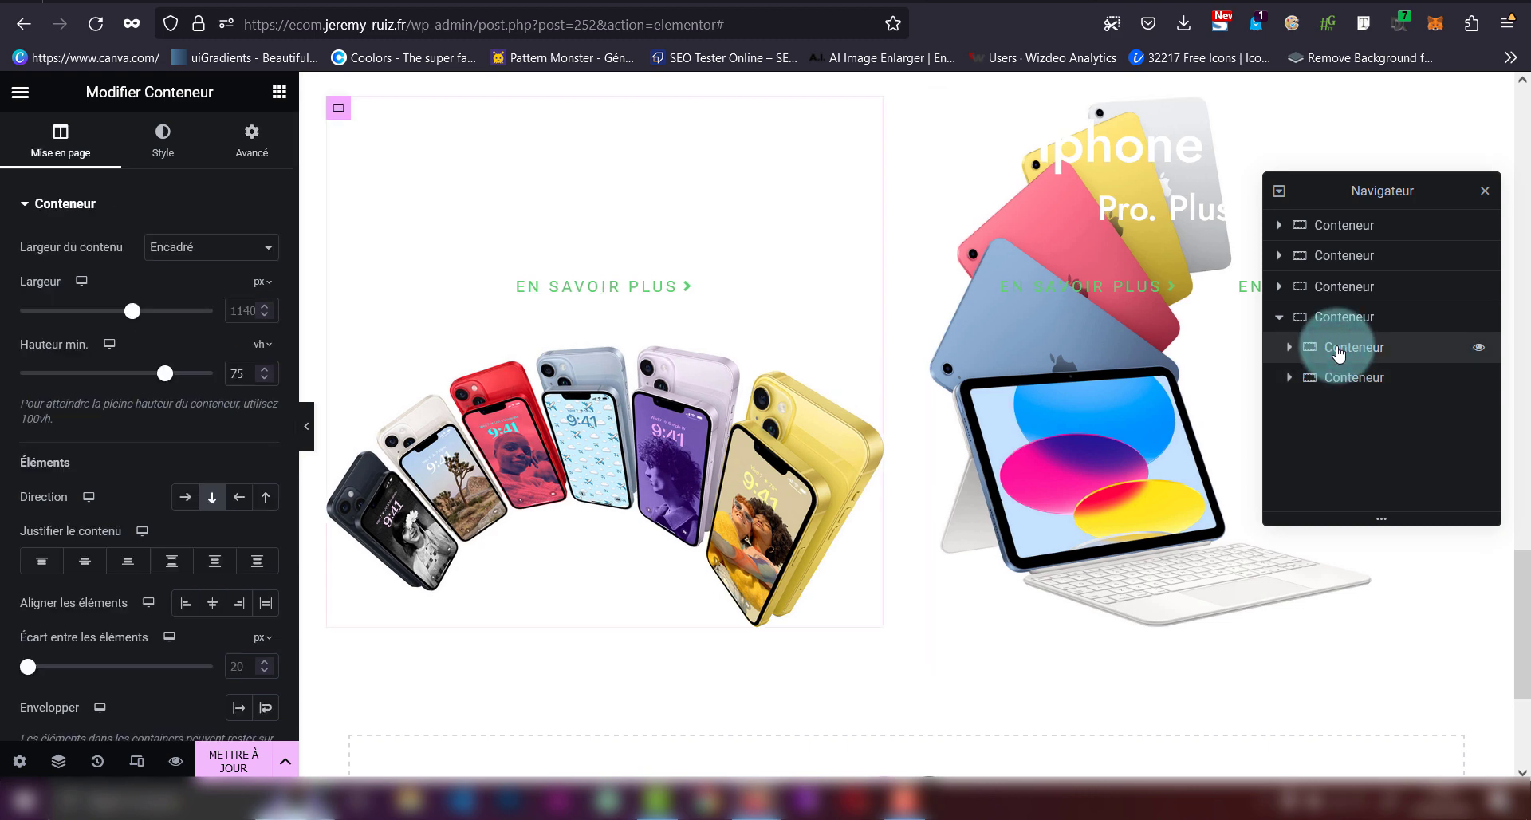
left_click(250, 169)
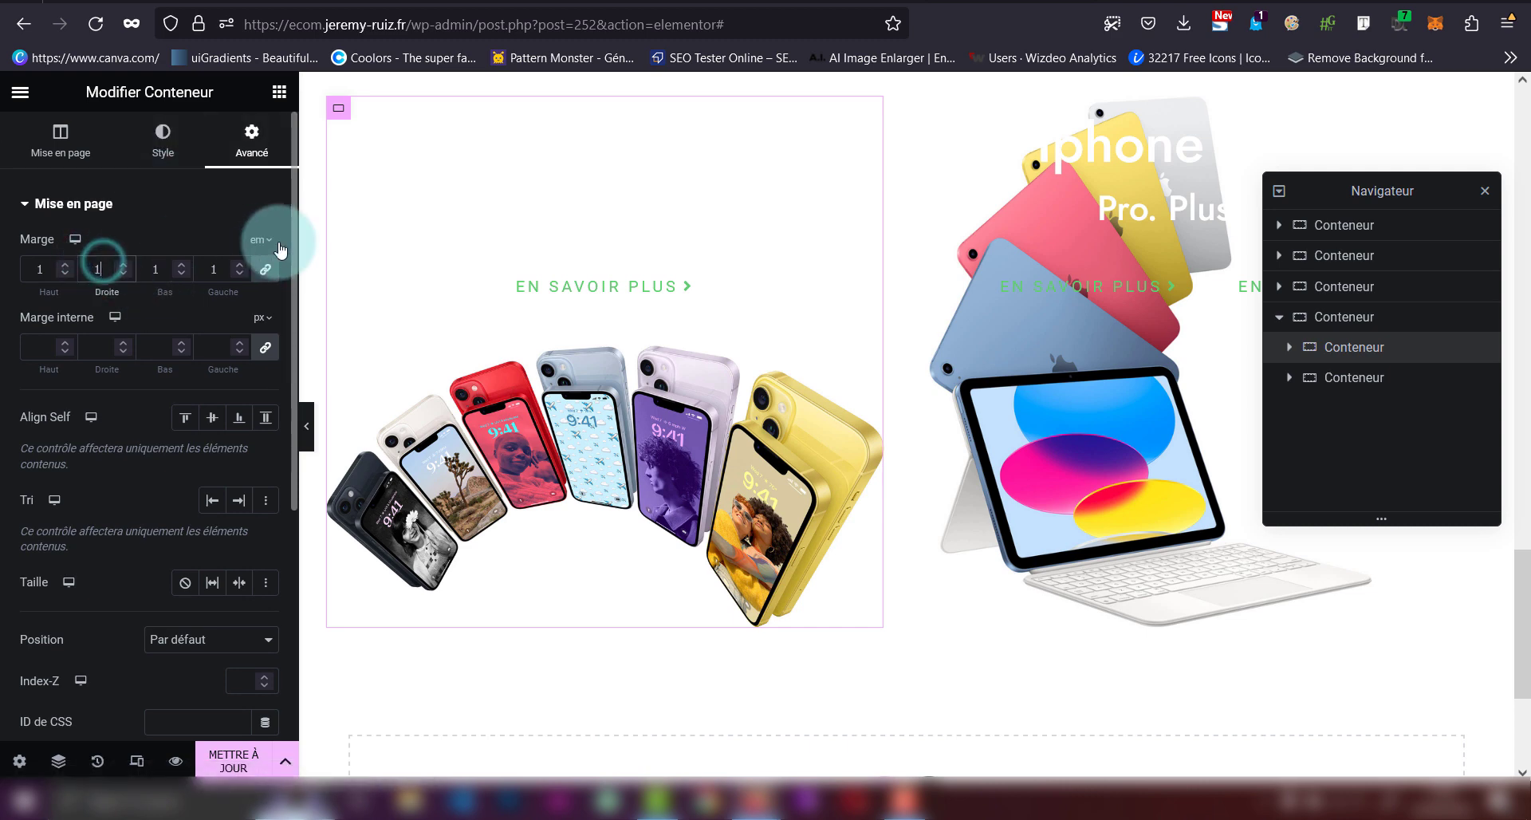
key("BackSpace")
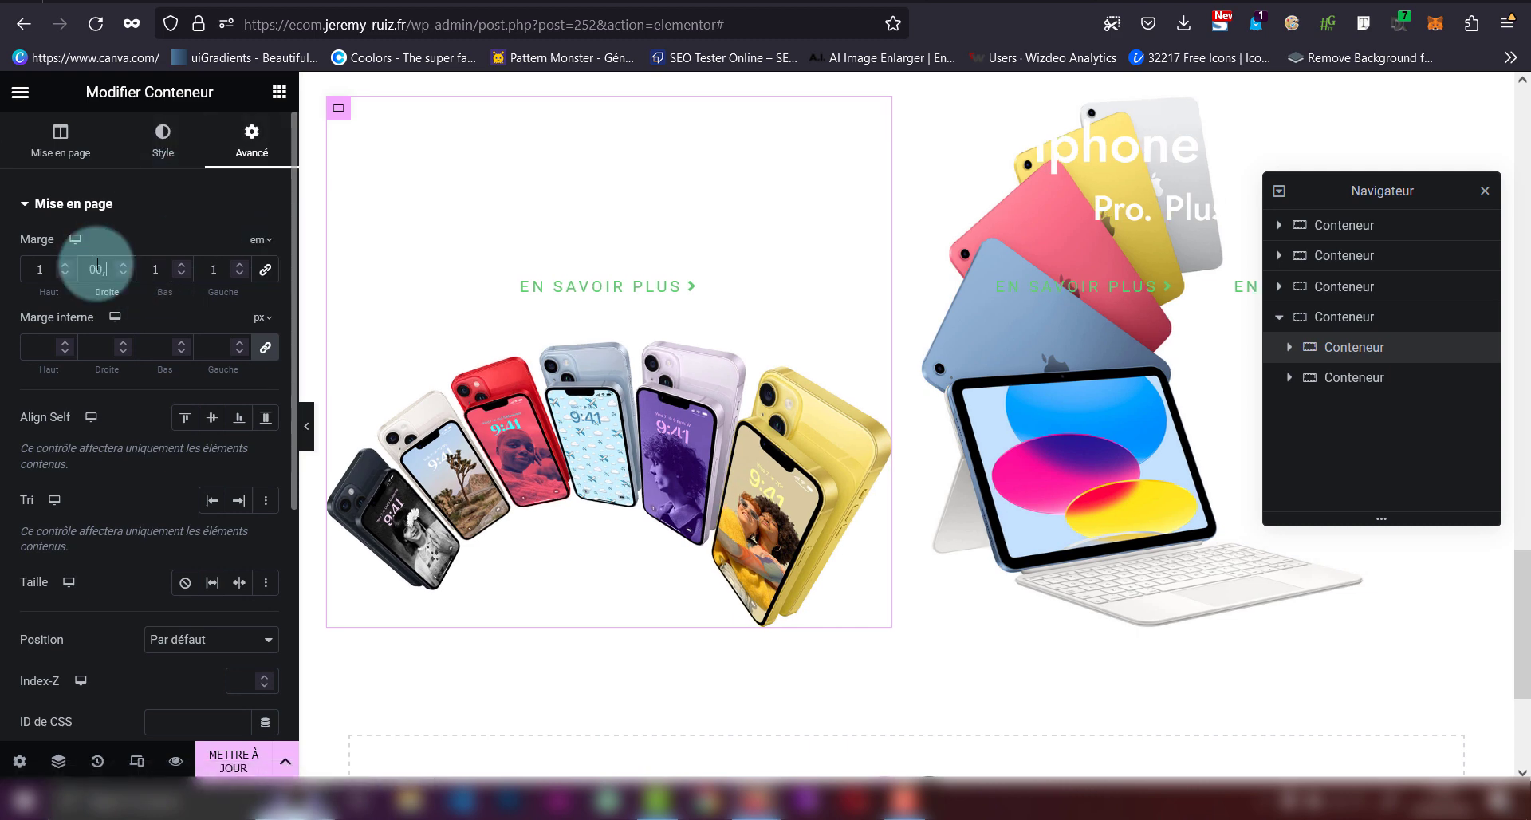
type("00,5")
left_click(876, 257)
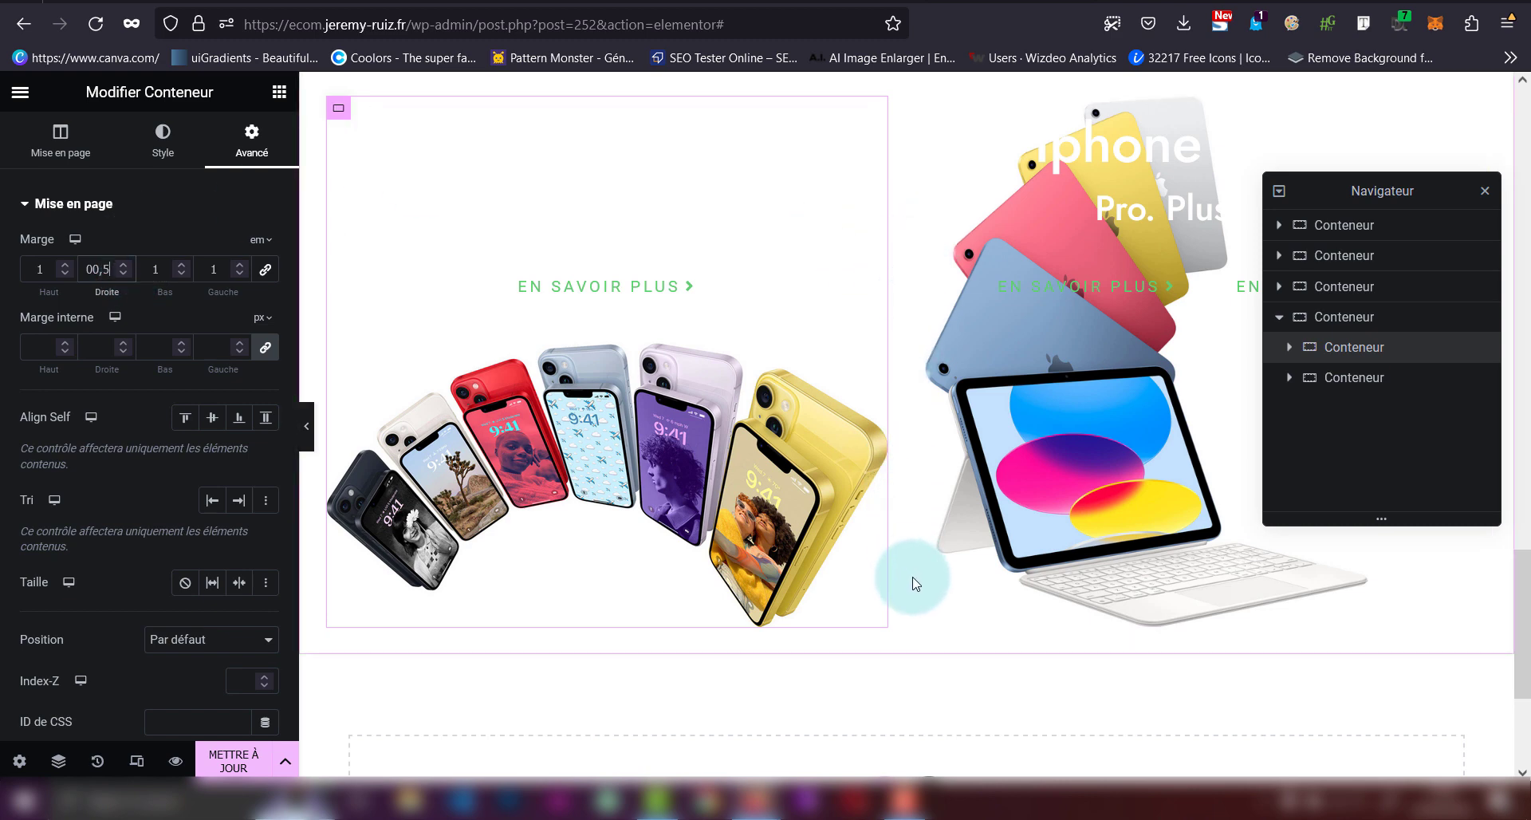
scroll(882, 625, "down", 3)
scroll(899, 608, "up", 2)
key("ctrl+Tab")
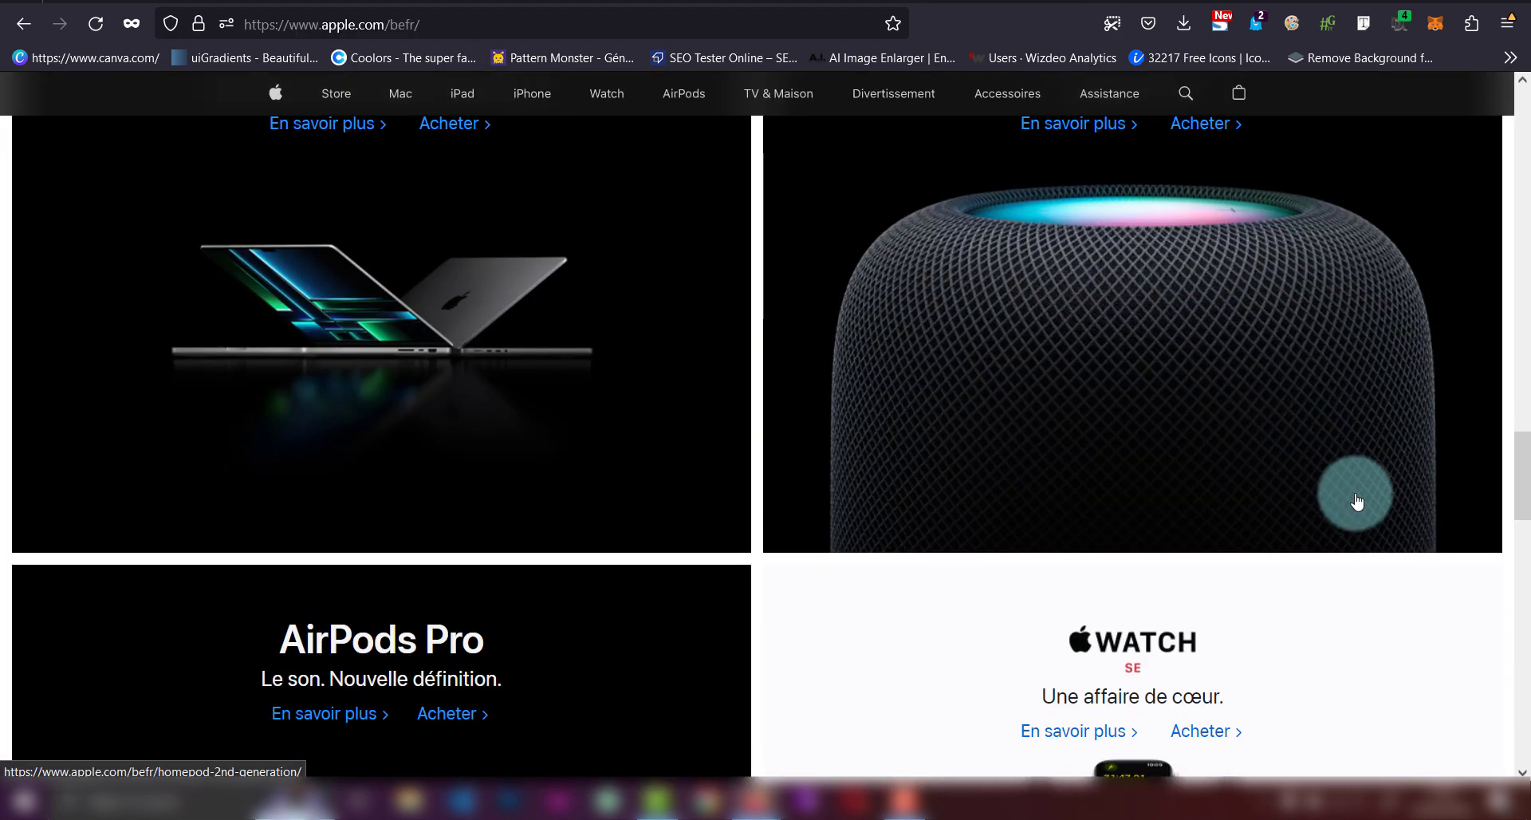
scroll(1357, 500, "down", 2)
scroll(1357, 501, "up", 1)
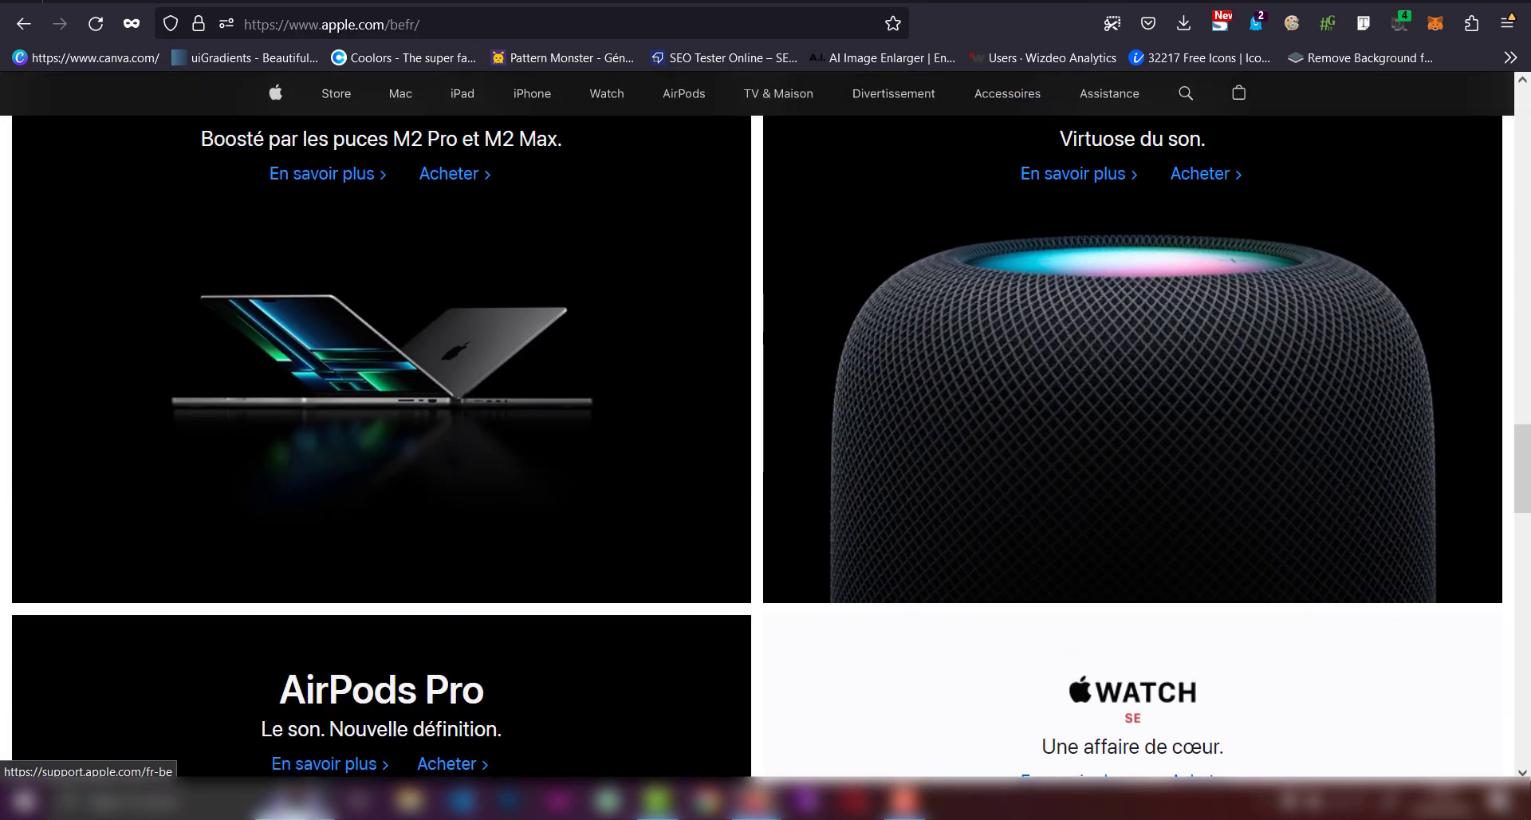
key("ctrl+shift+Tab")
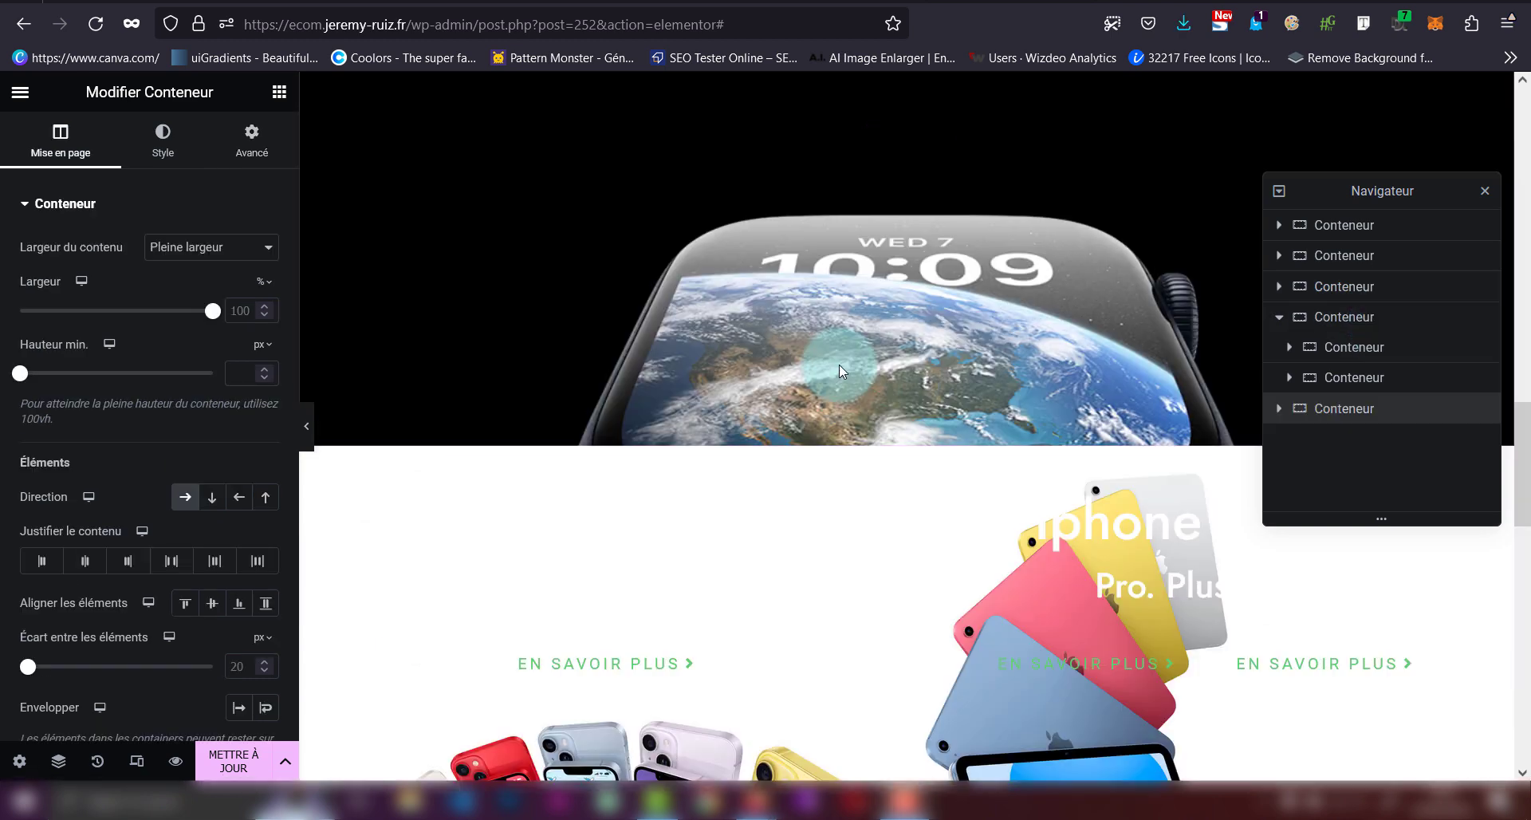
scroll(839, 369, "down", 5)
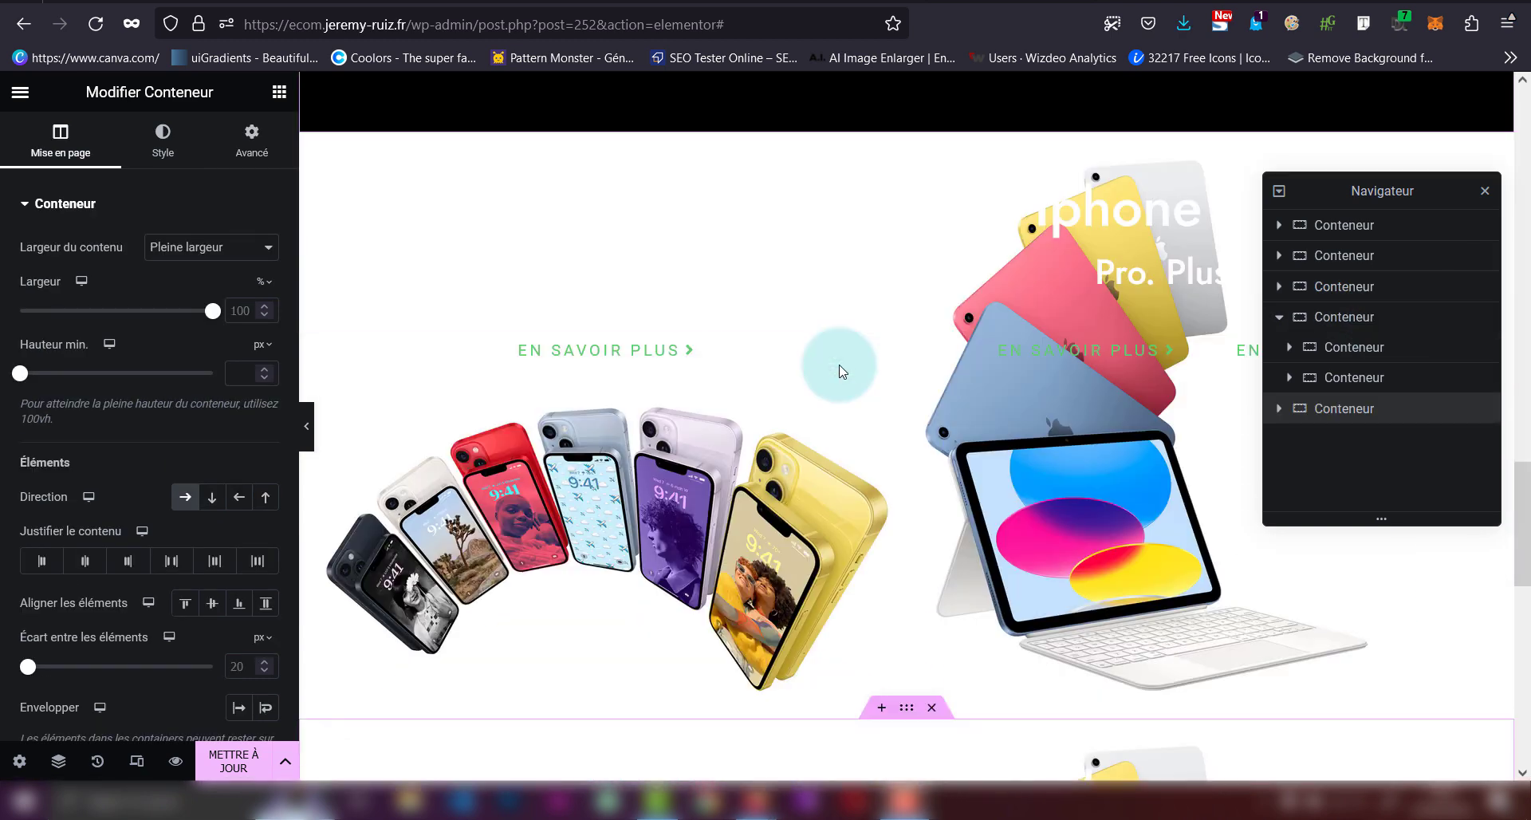
scroll(839, 368, "down", 3)
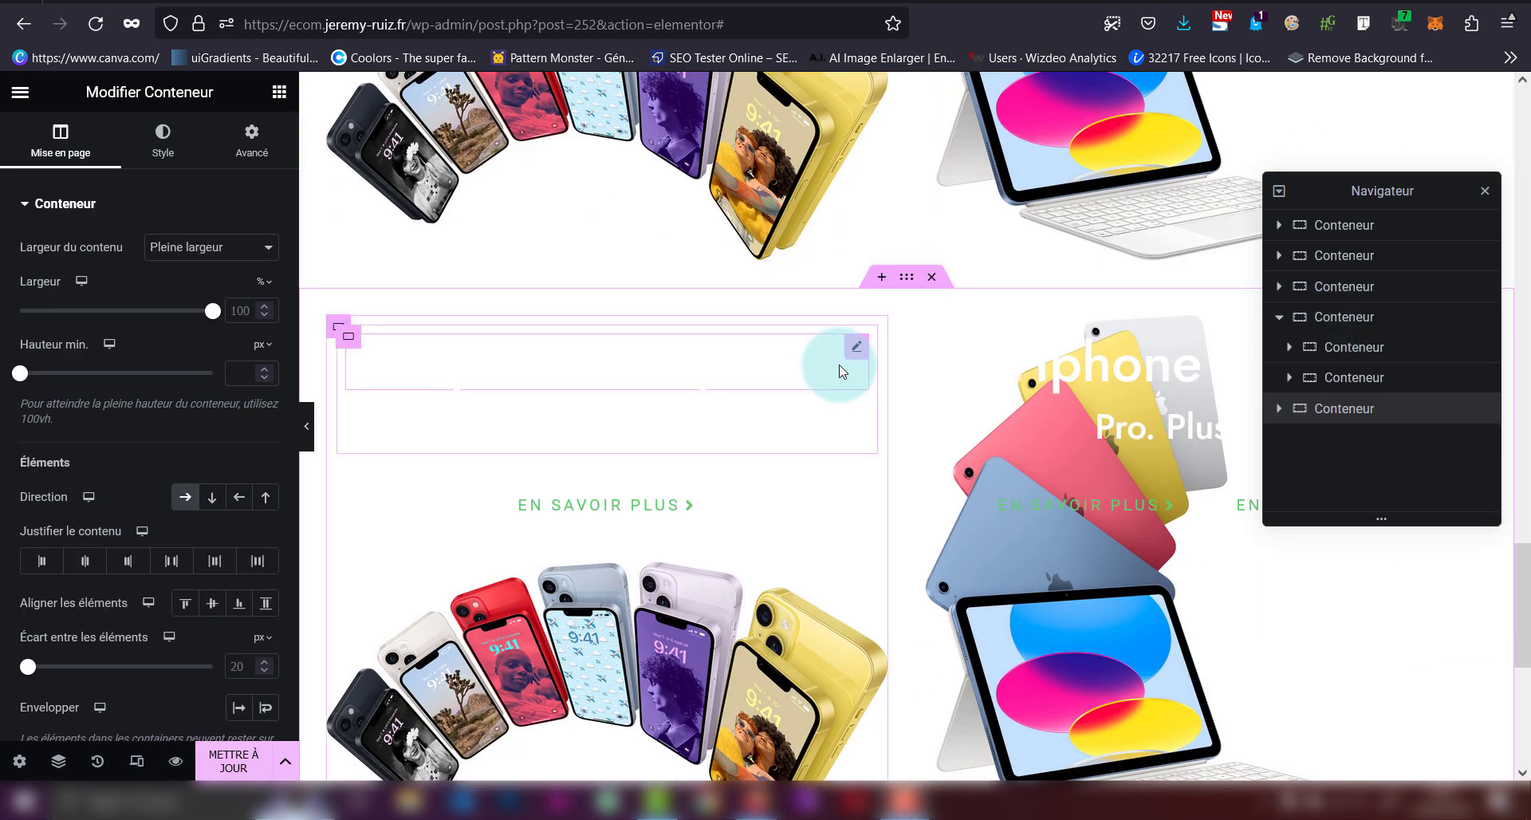
scroll(839, 369, "down", 6)
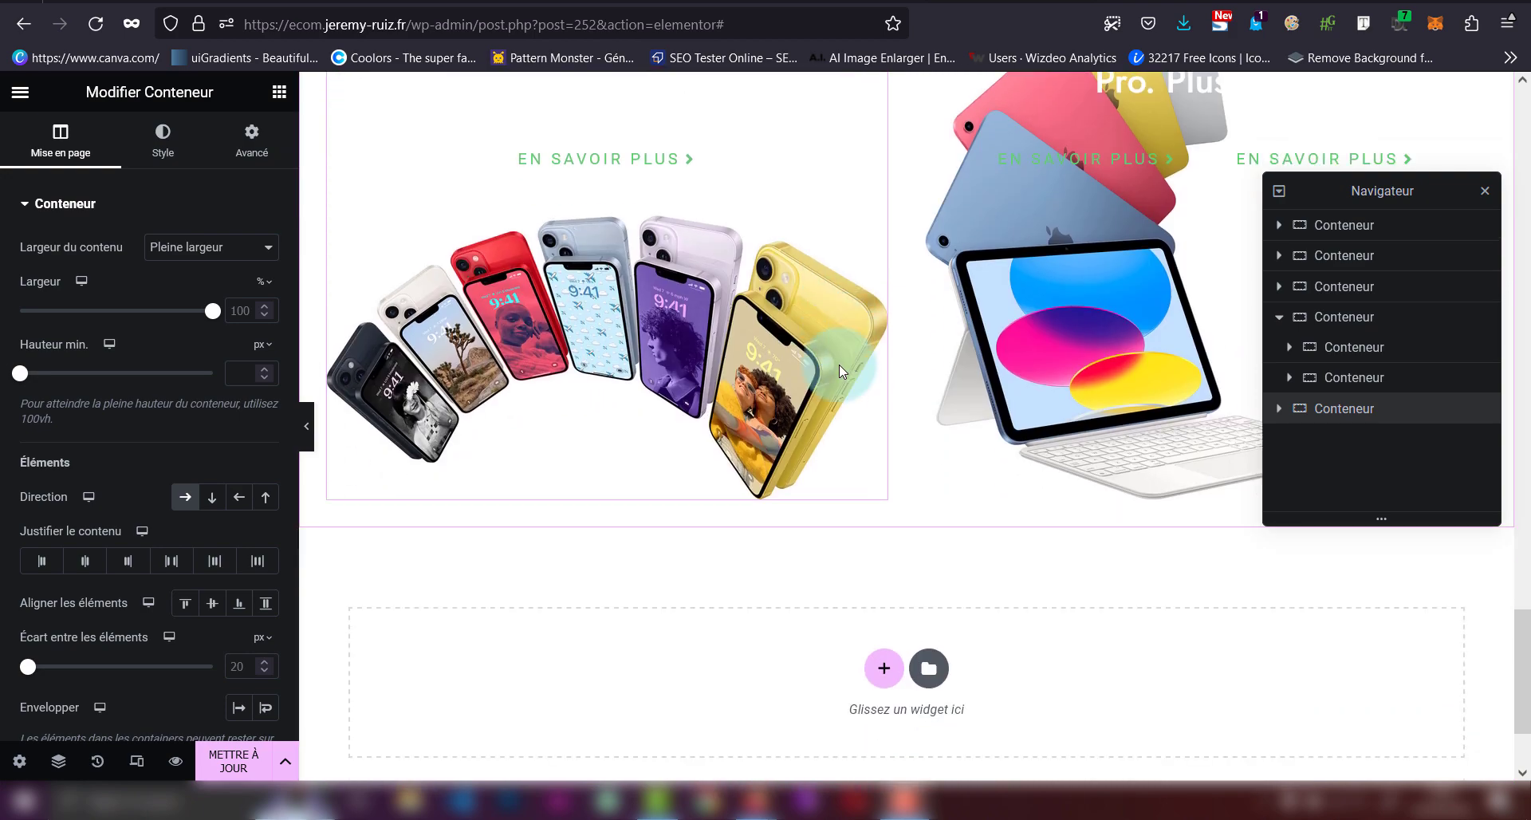
key("ctrl+Tab")
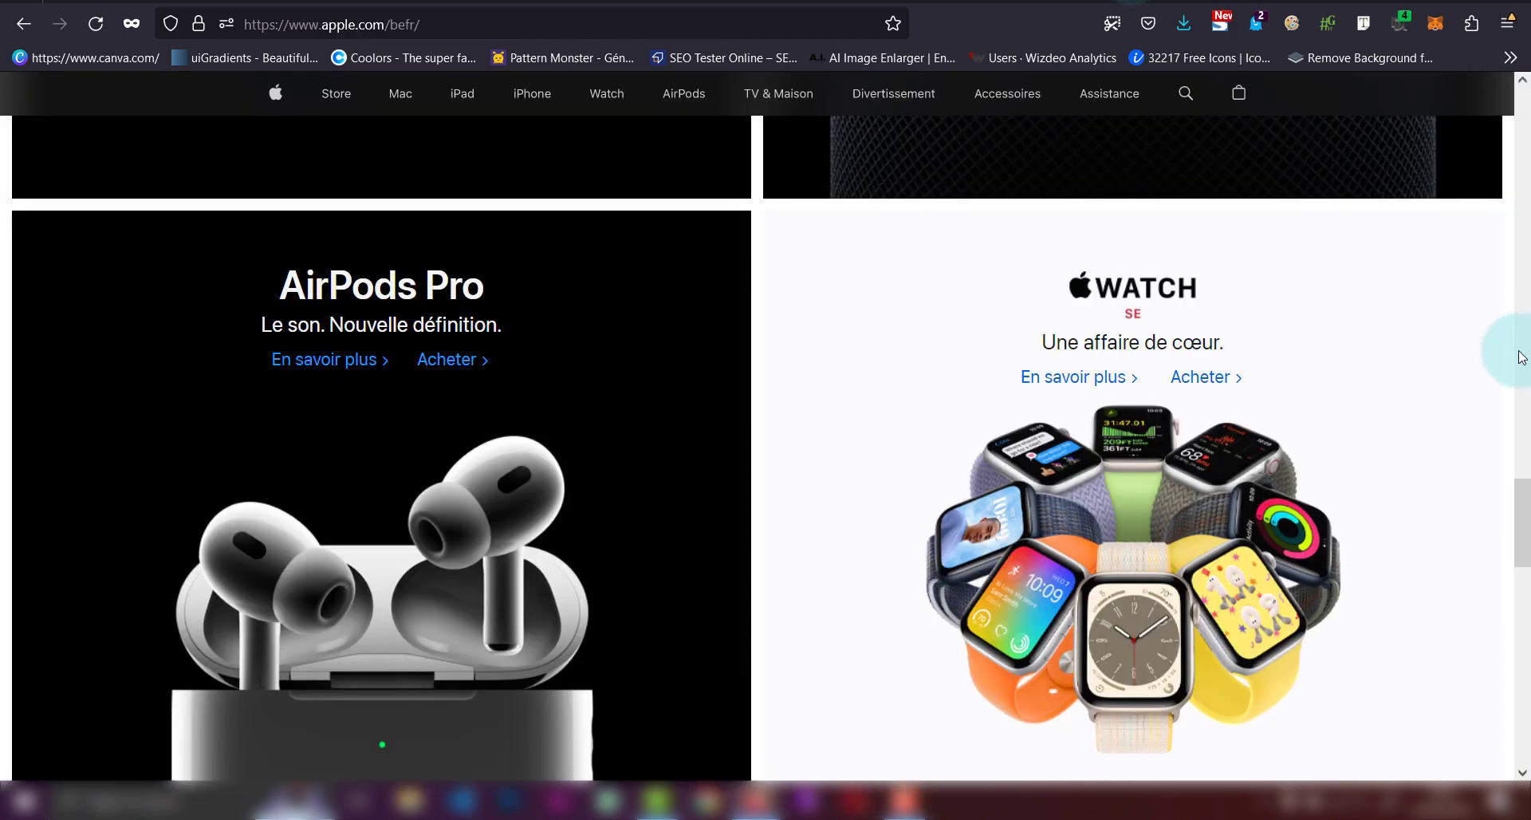
scroll(1196, 471, "up", 12)
scroll(1196, 477, "down", 7)
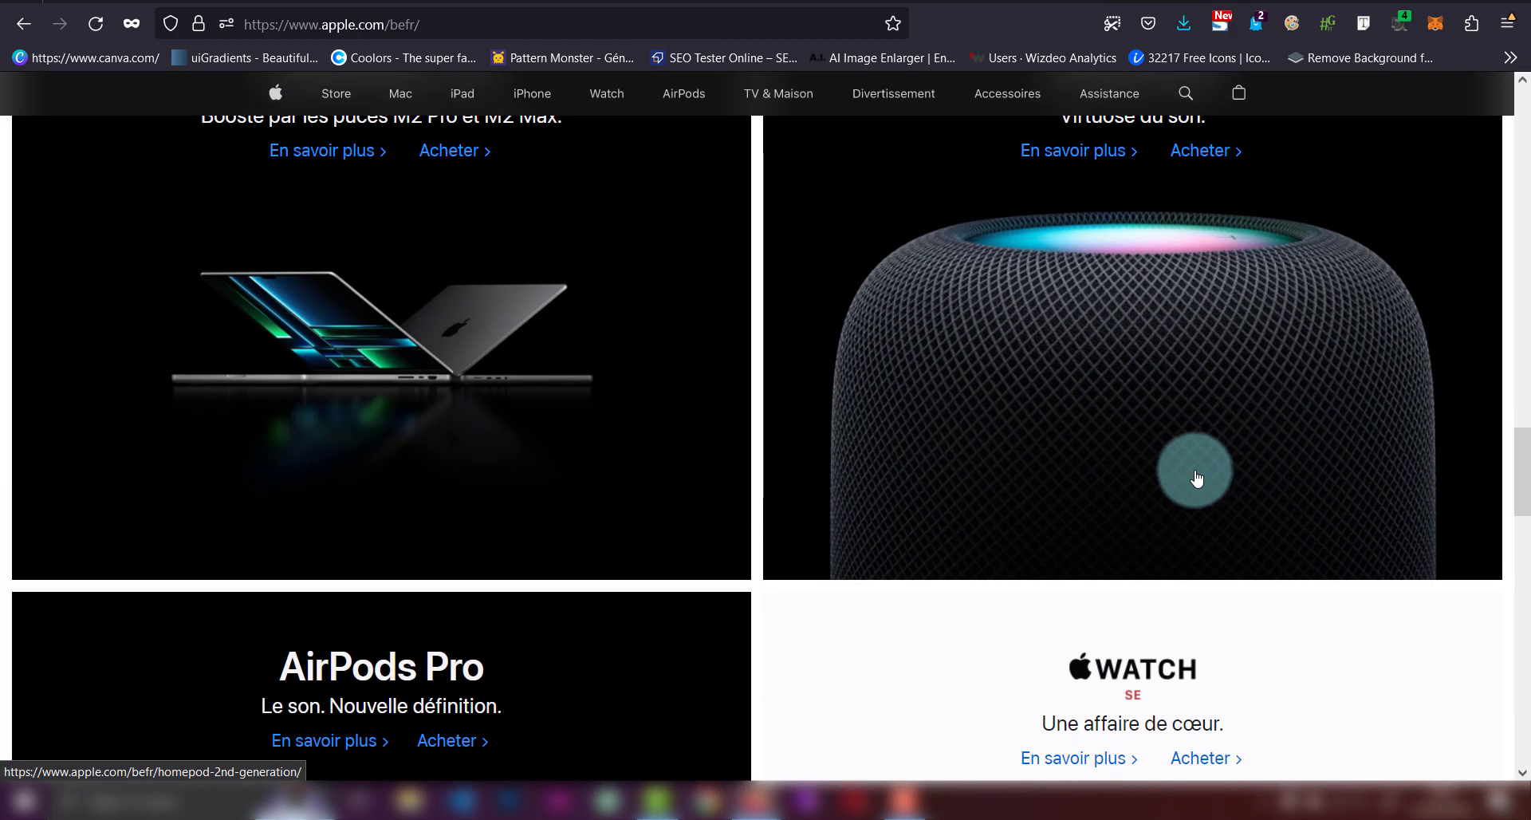
scroll(1196, 477, "down", 7)
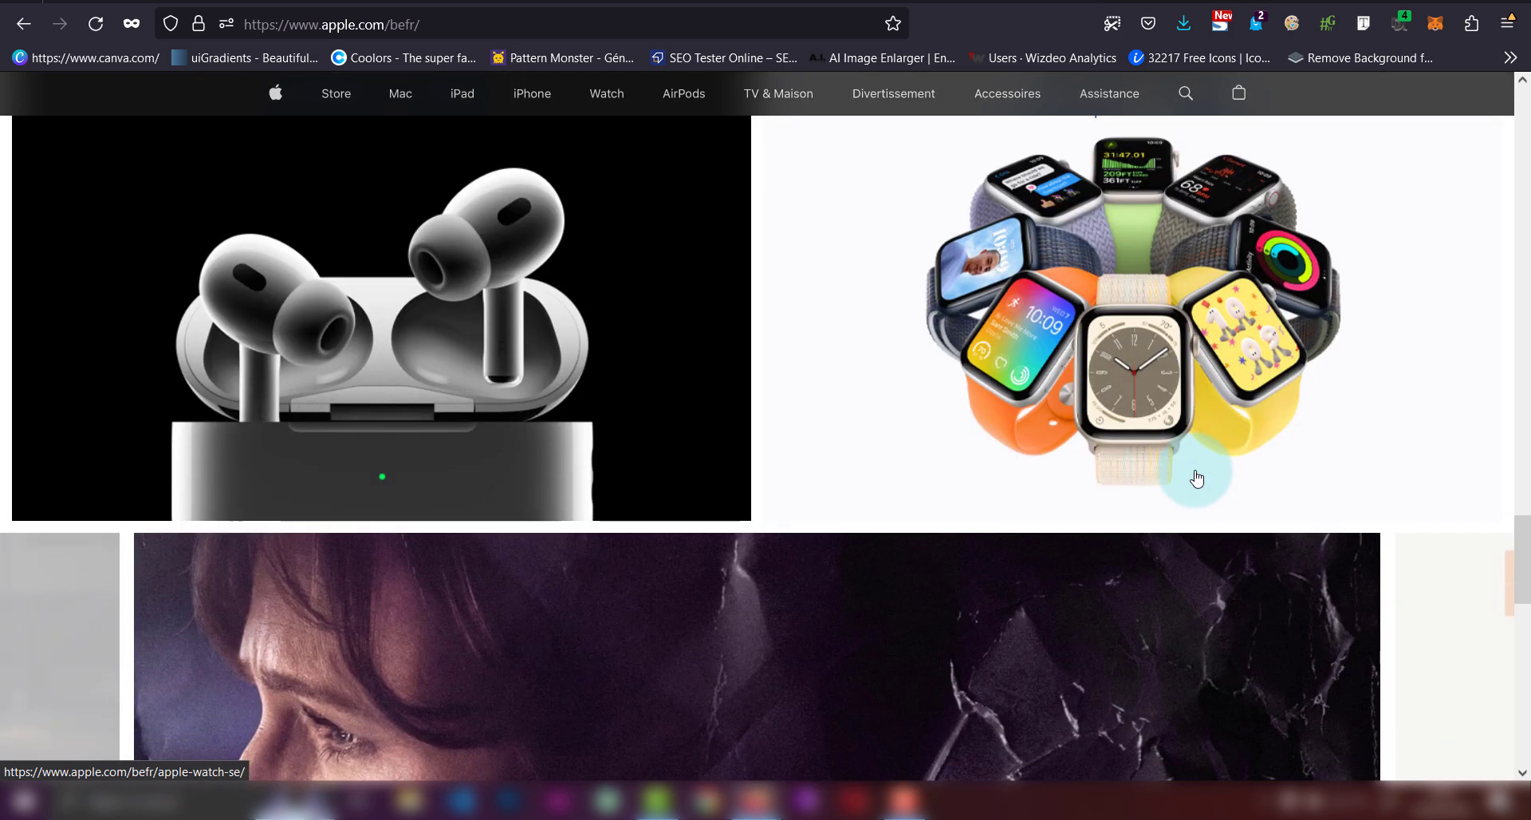
scroll(1196, 477, "up", 8)
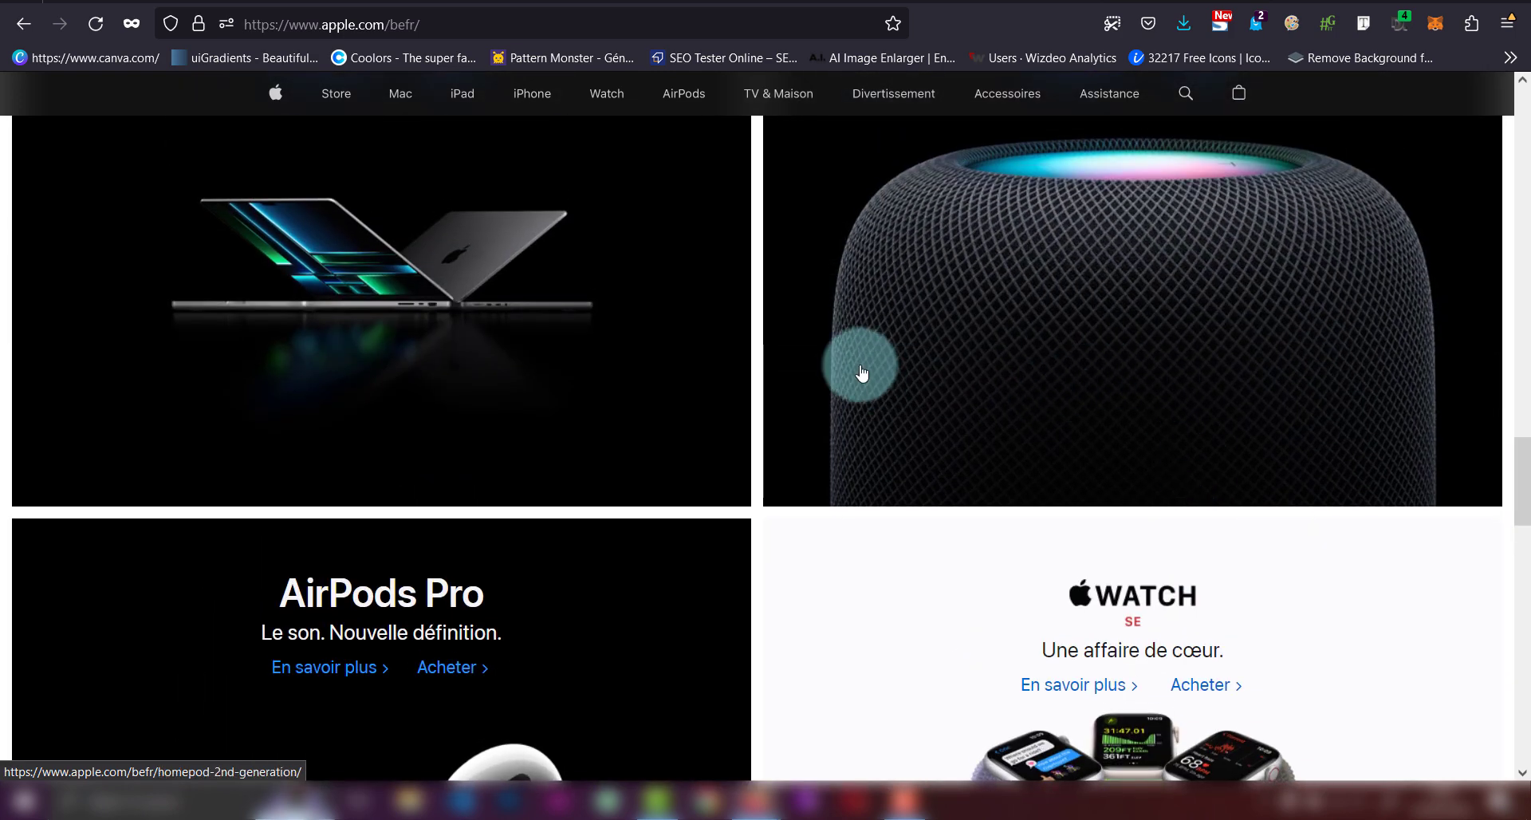
scroll(862, 372, "down", 3)
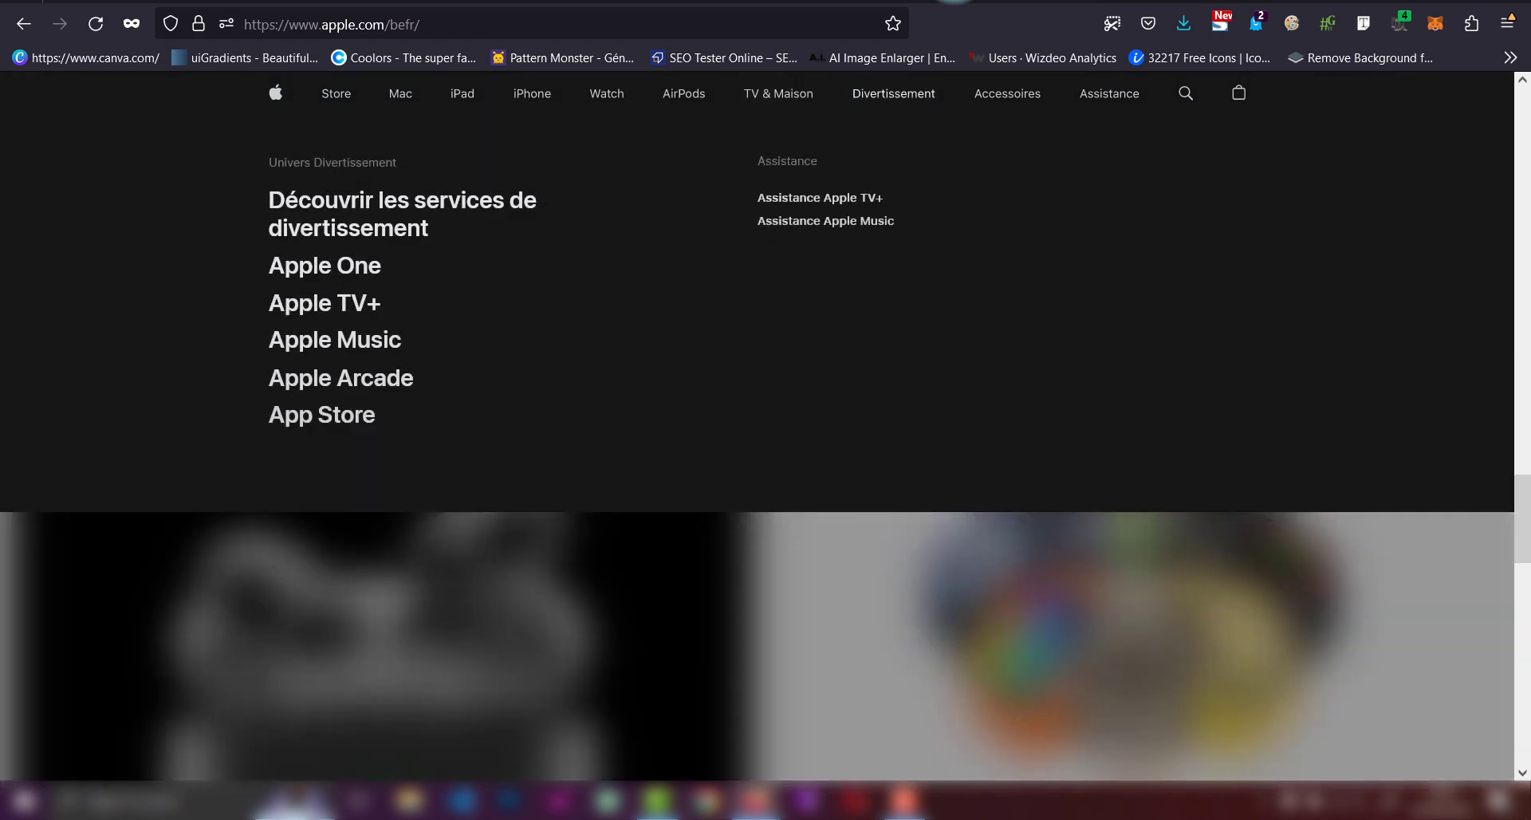
left_click(953, 2)
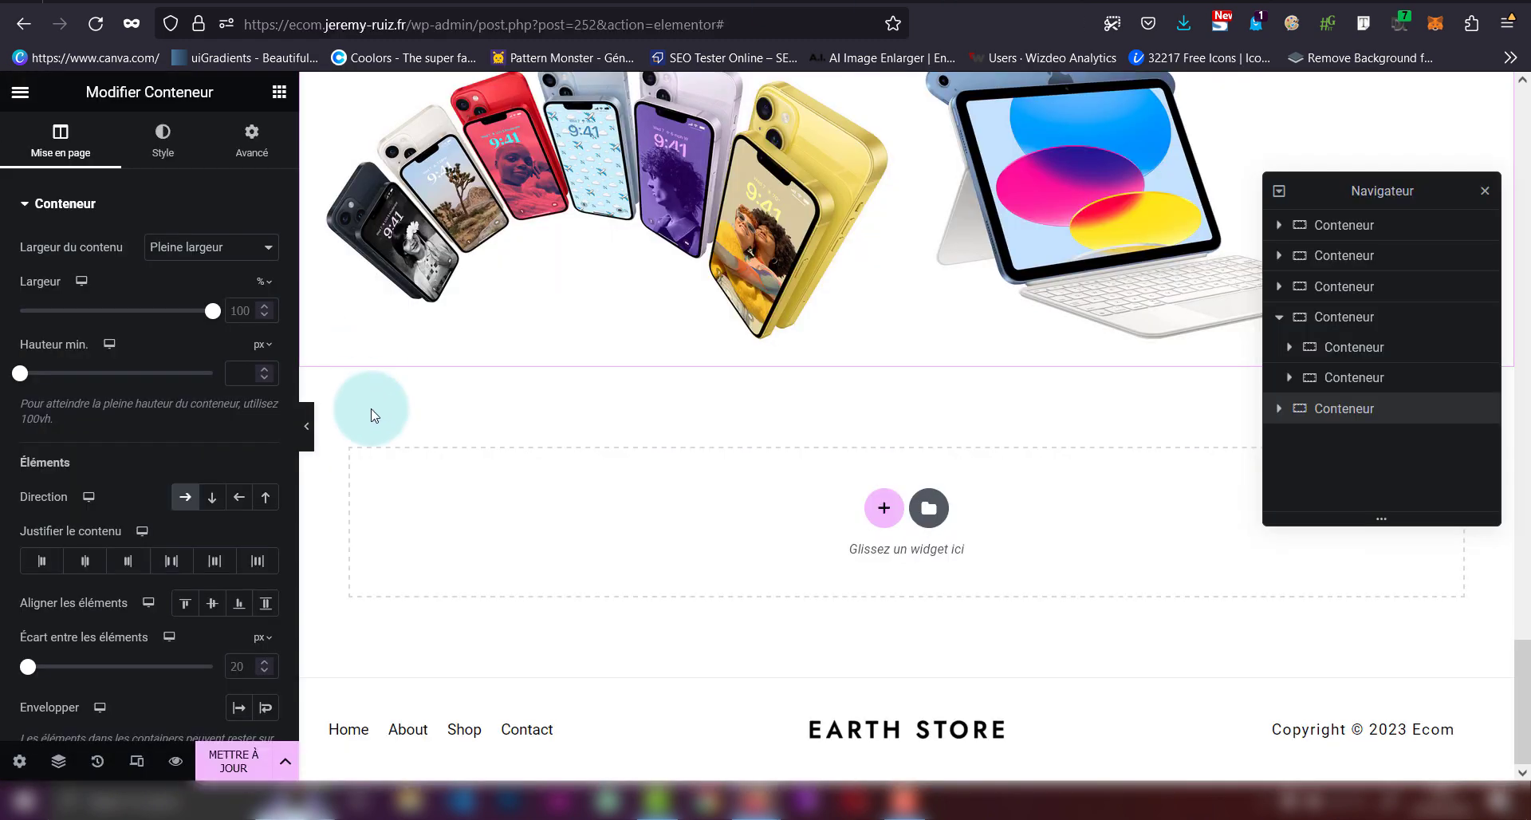
- Use the HomePod picture as the background image of the duplicated row's second block and set its position to Inférieur centre
key("ctrl+v")
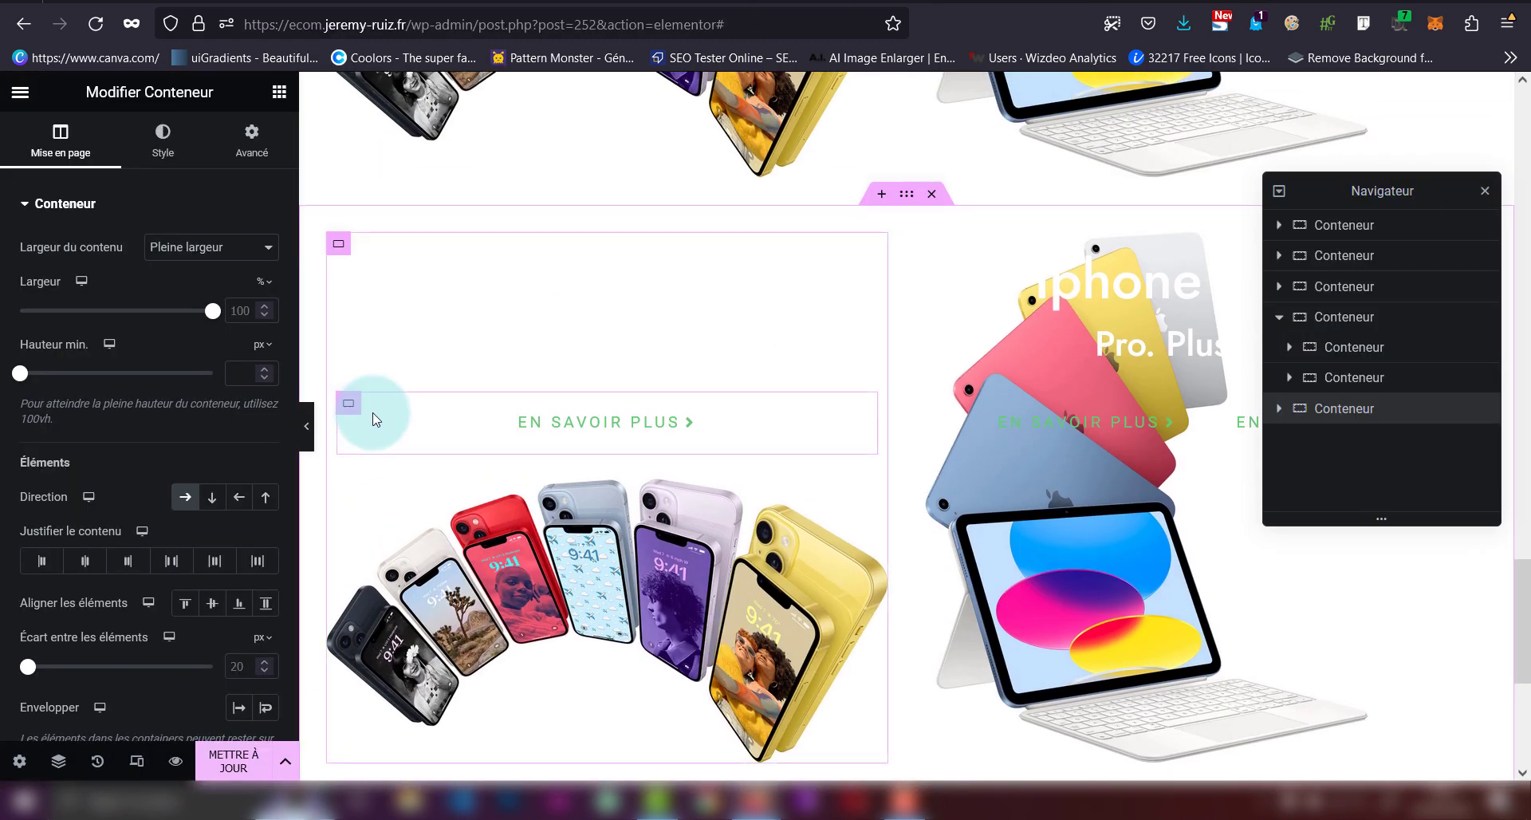
left_click(957, 250)
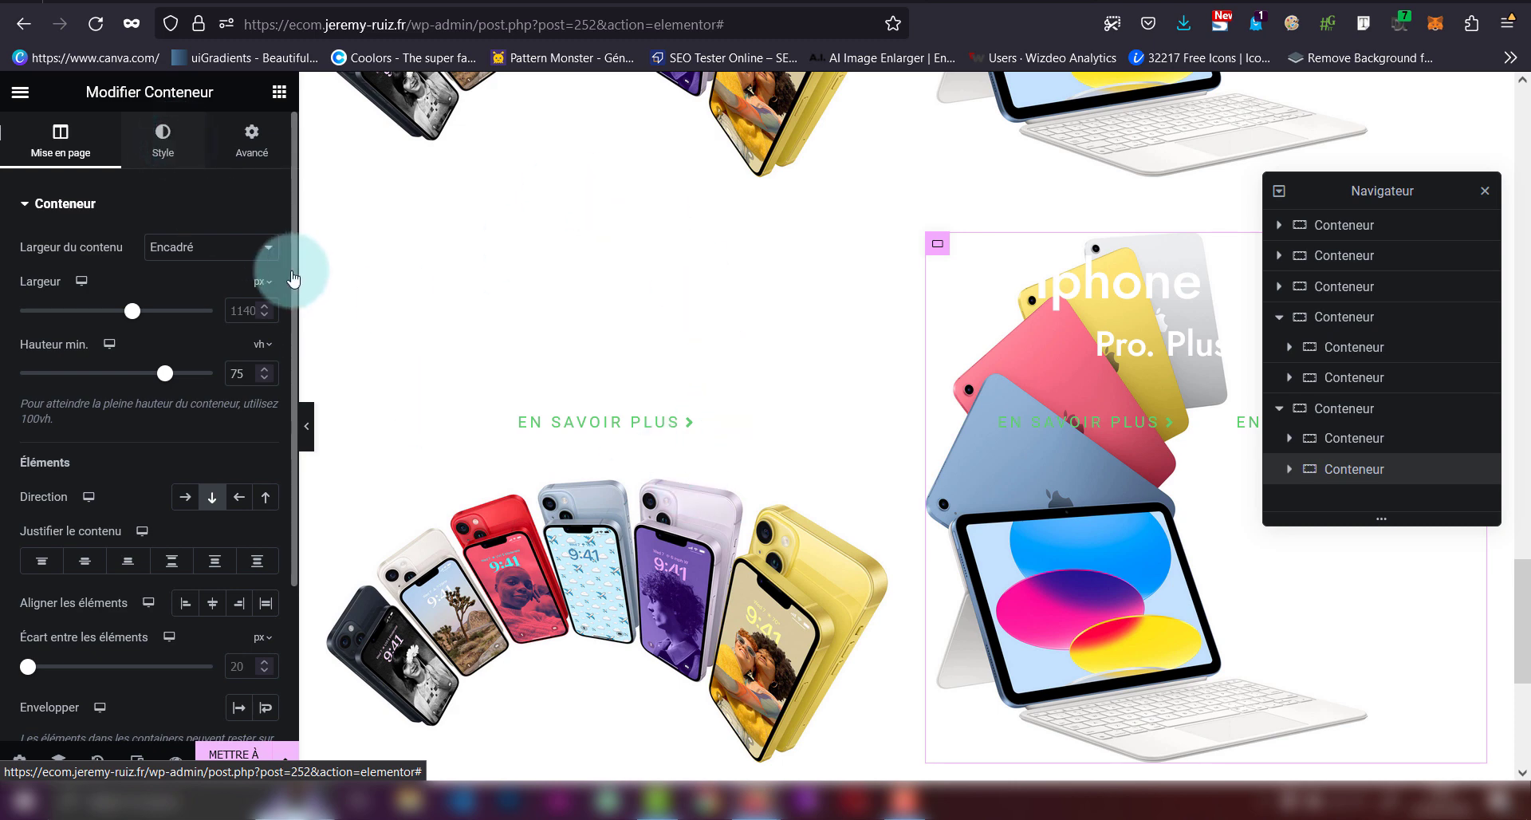
left_click(163, 142)
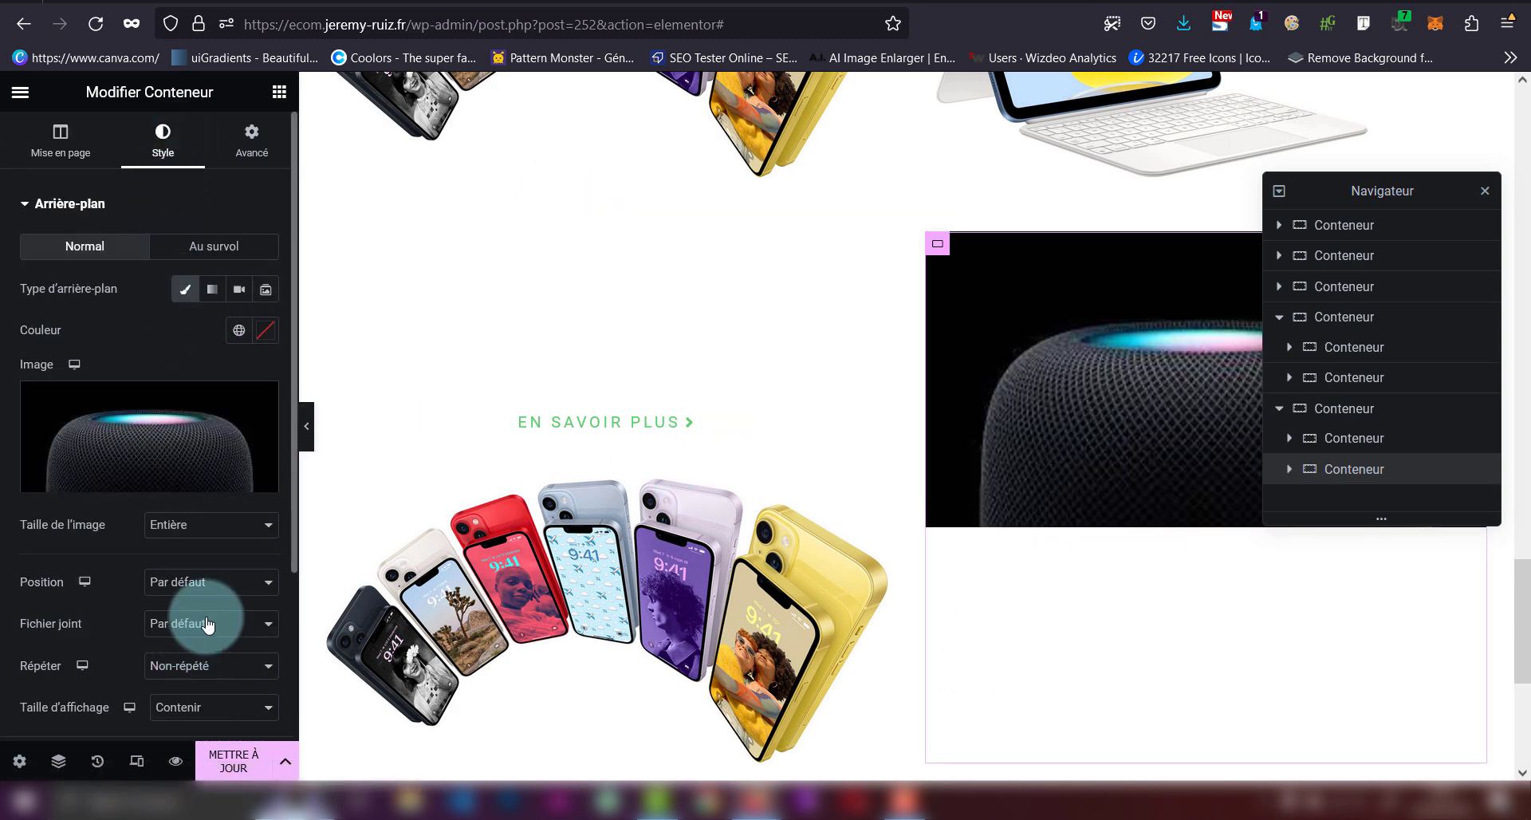
left_click(193, 585)
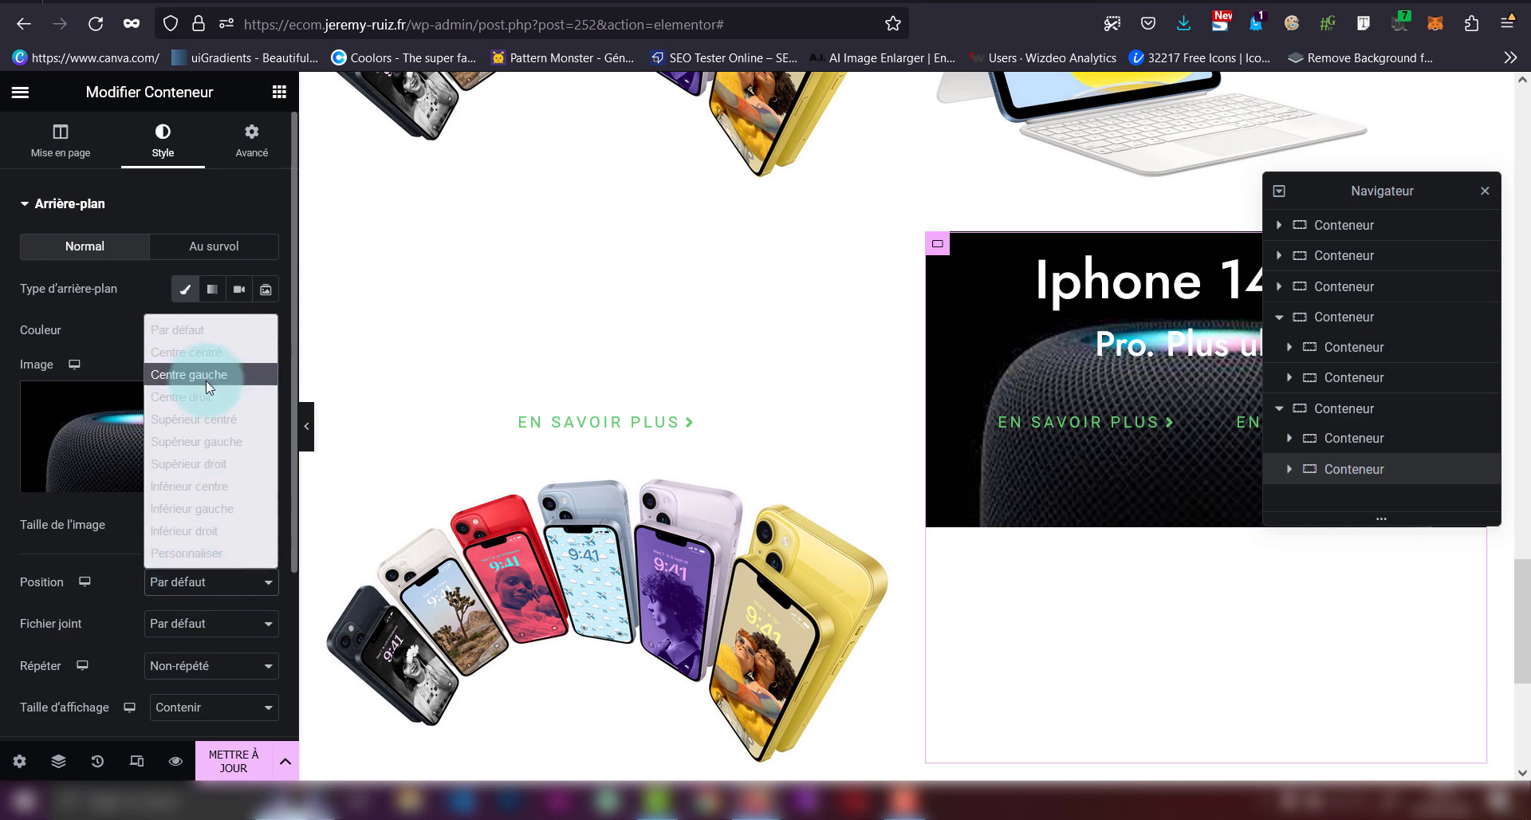
left_click(219, 483)
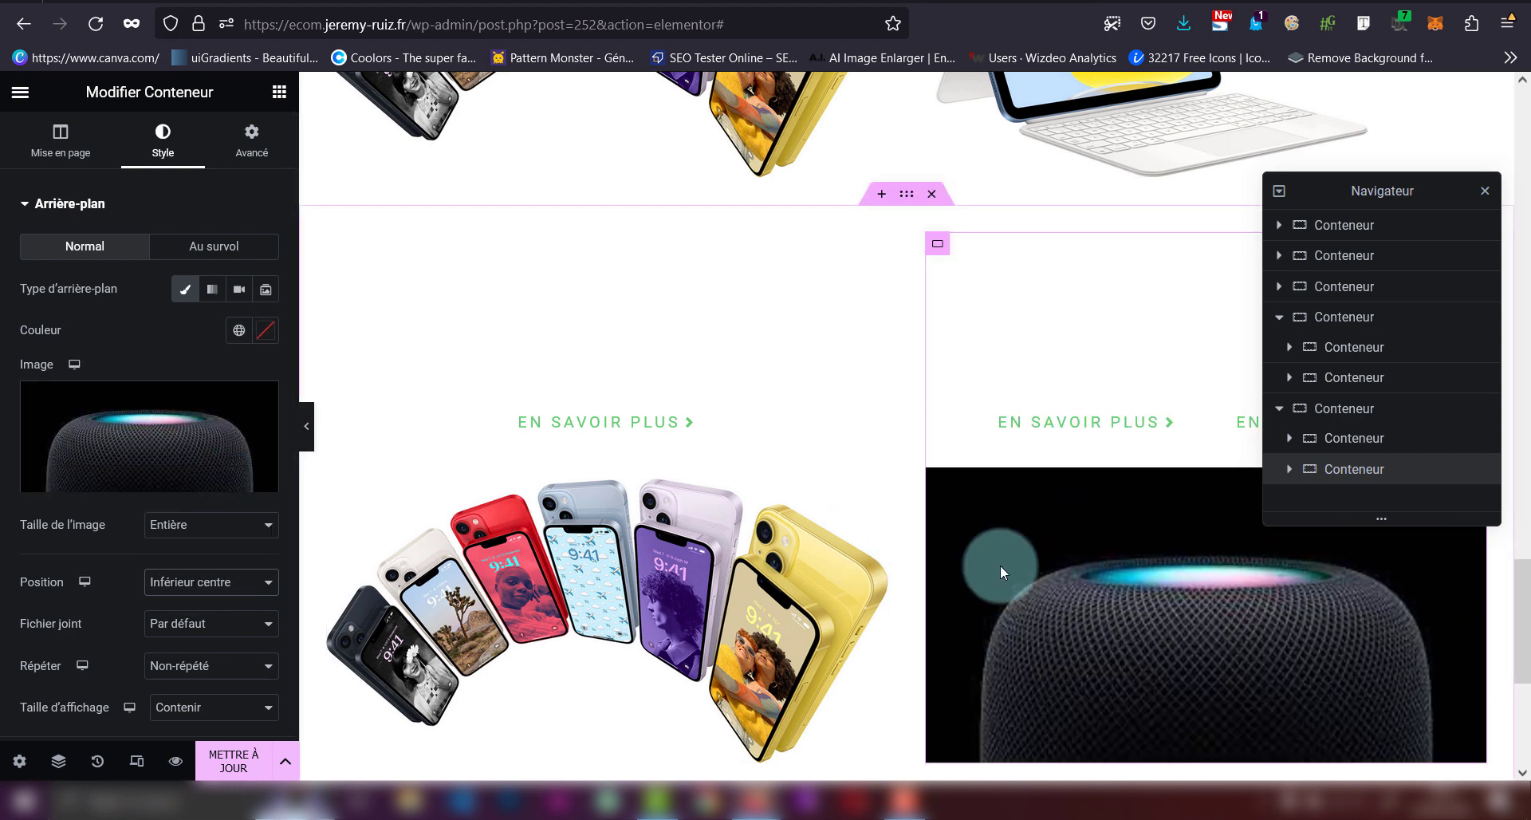
- Set the HomePod block's background colour to the global colour Theme Couleur 1 (#000000)
scroll(1000, 565, "down", 2)
scroll(1007, 506, "up", 2)
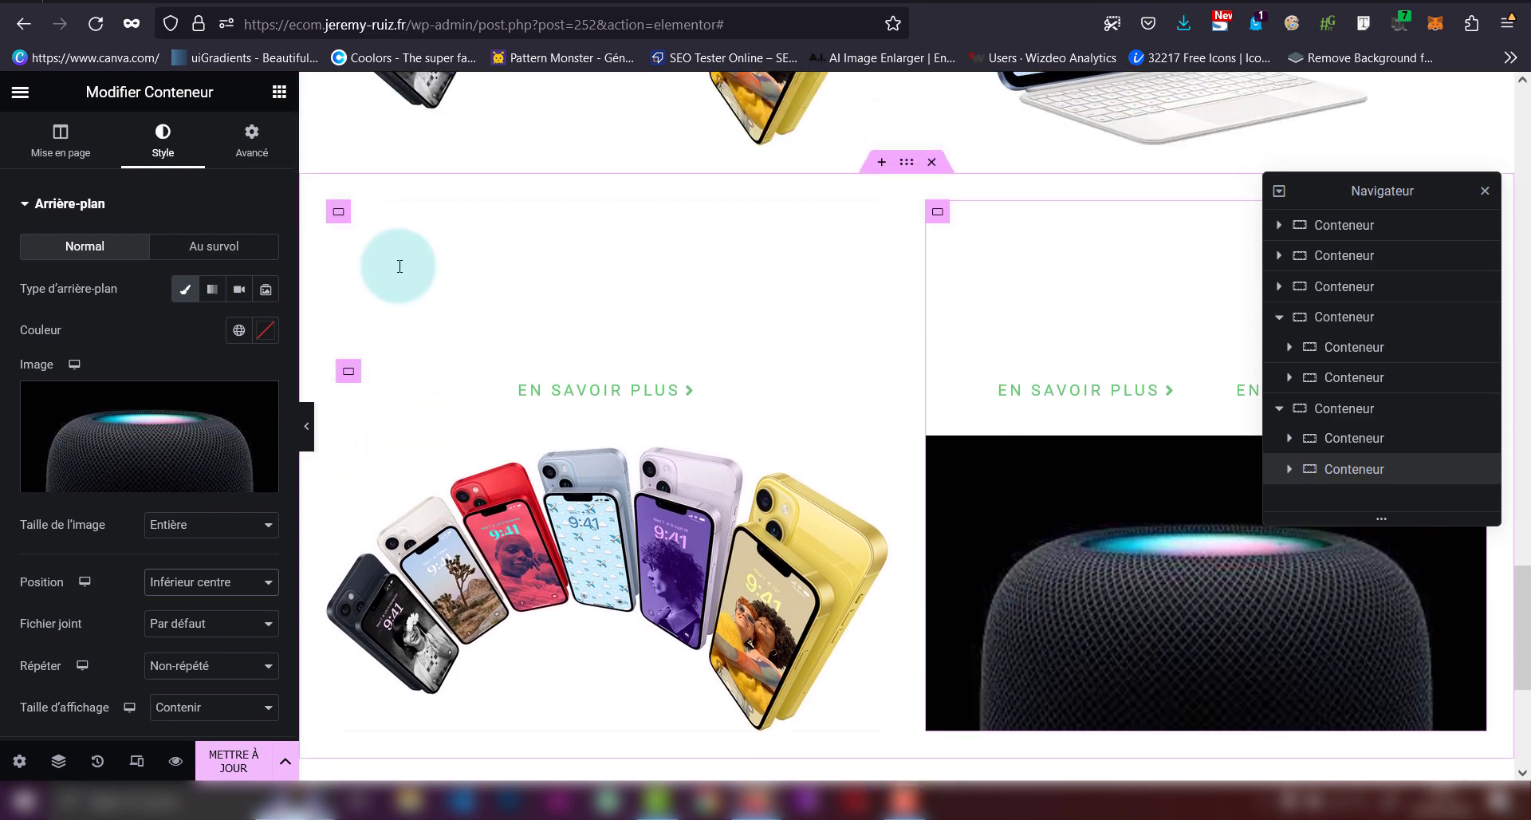
left_click(236, 333)
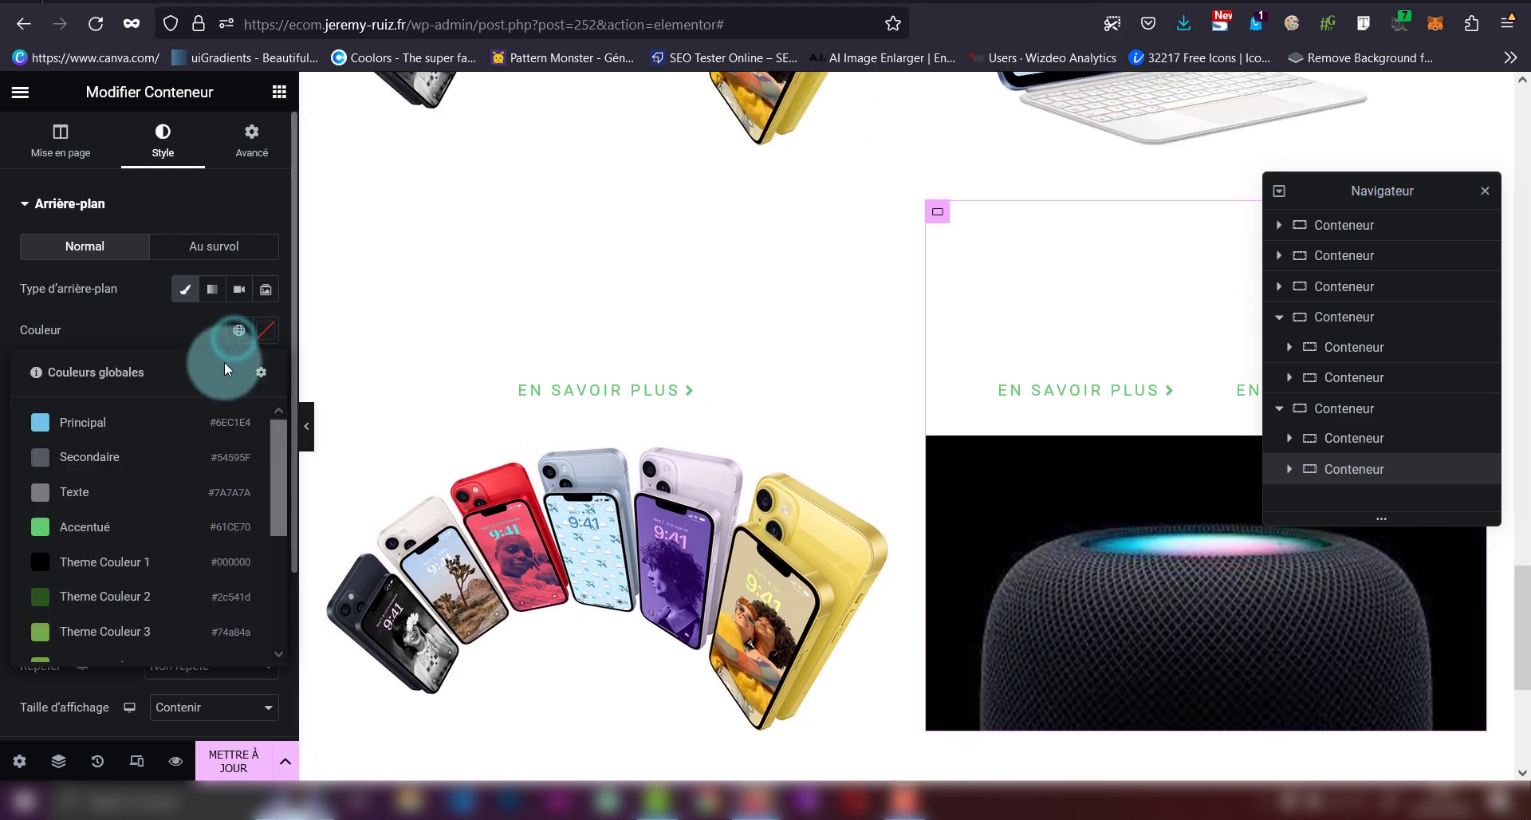
left_click(122, 572)
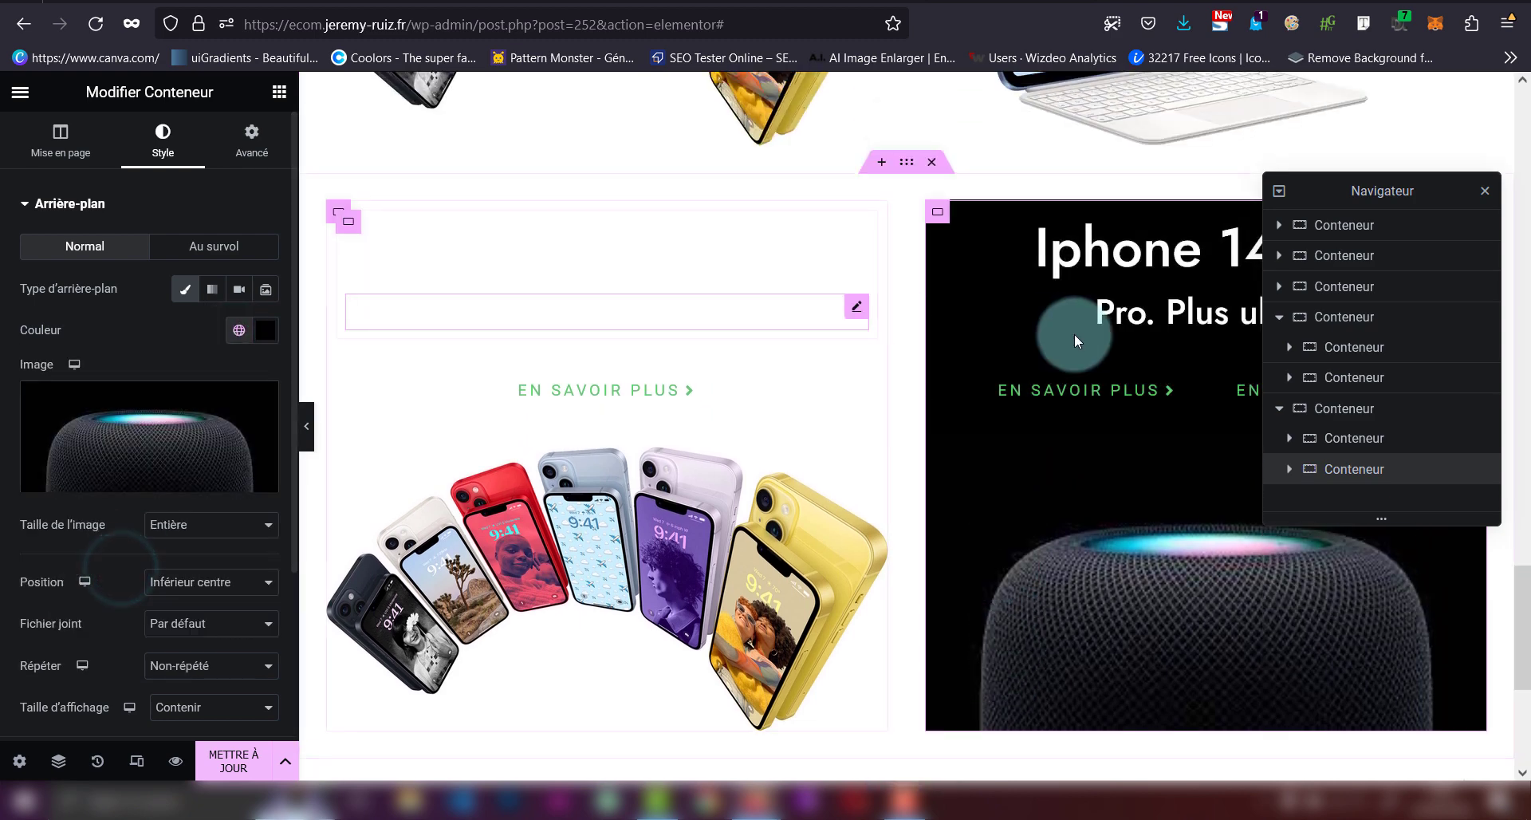
- Give the duplicated row's first block the MacBook Pro background image and the global background colour Theme Couleur 1 (#000000)
left_click(341, 212)
left_click(165, 140)
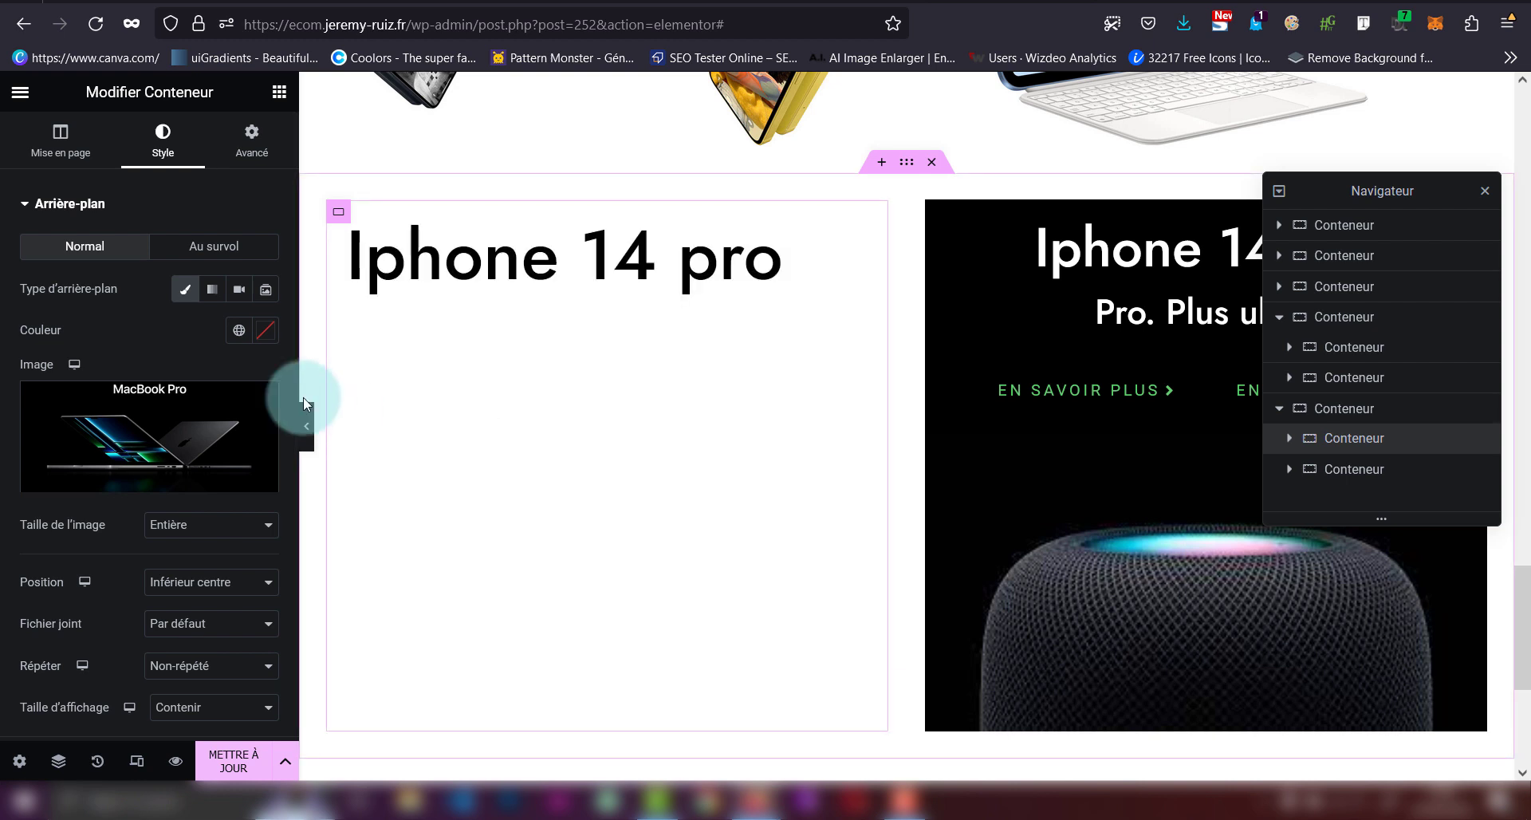
left_click(238, 330)
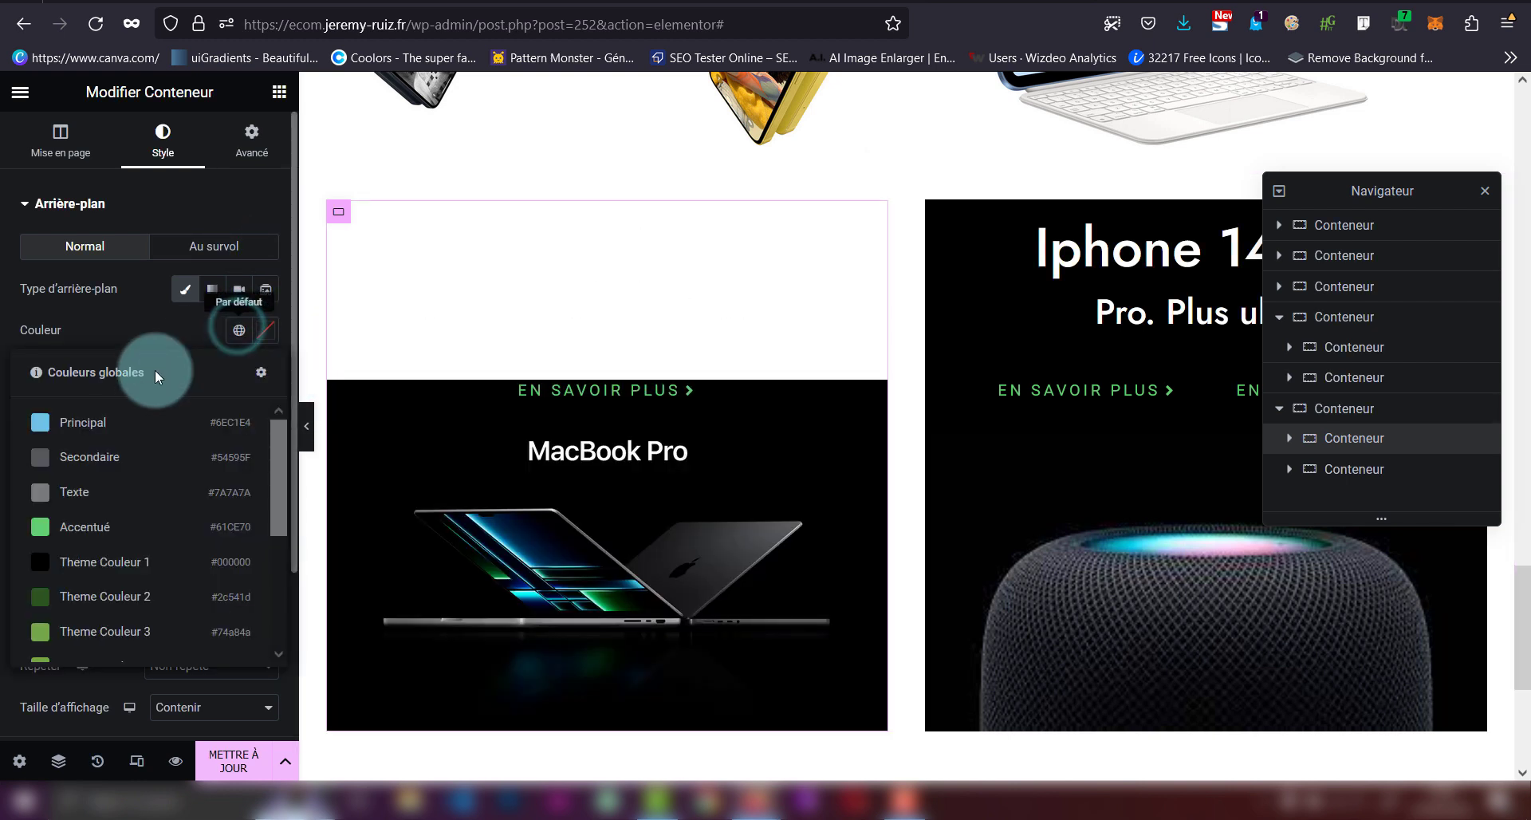
left_click(124, 563)
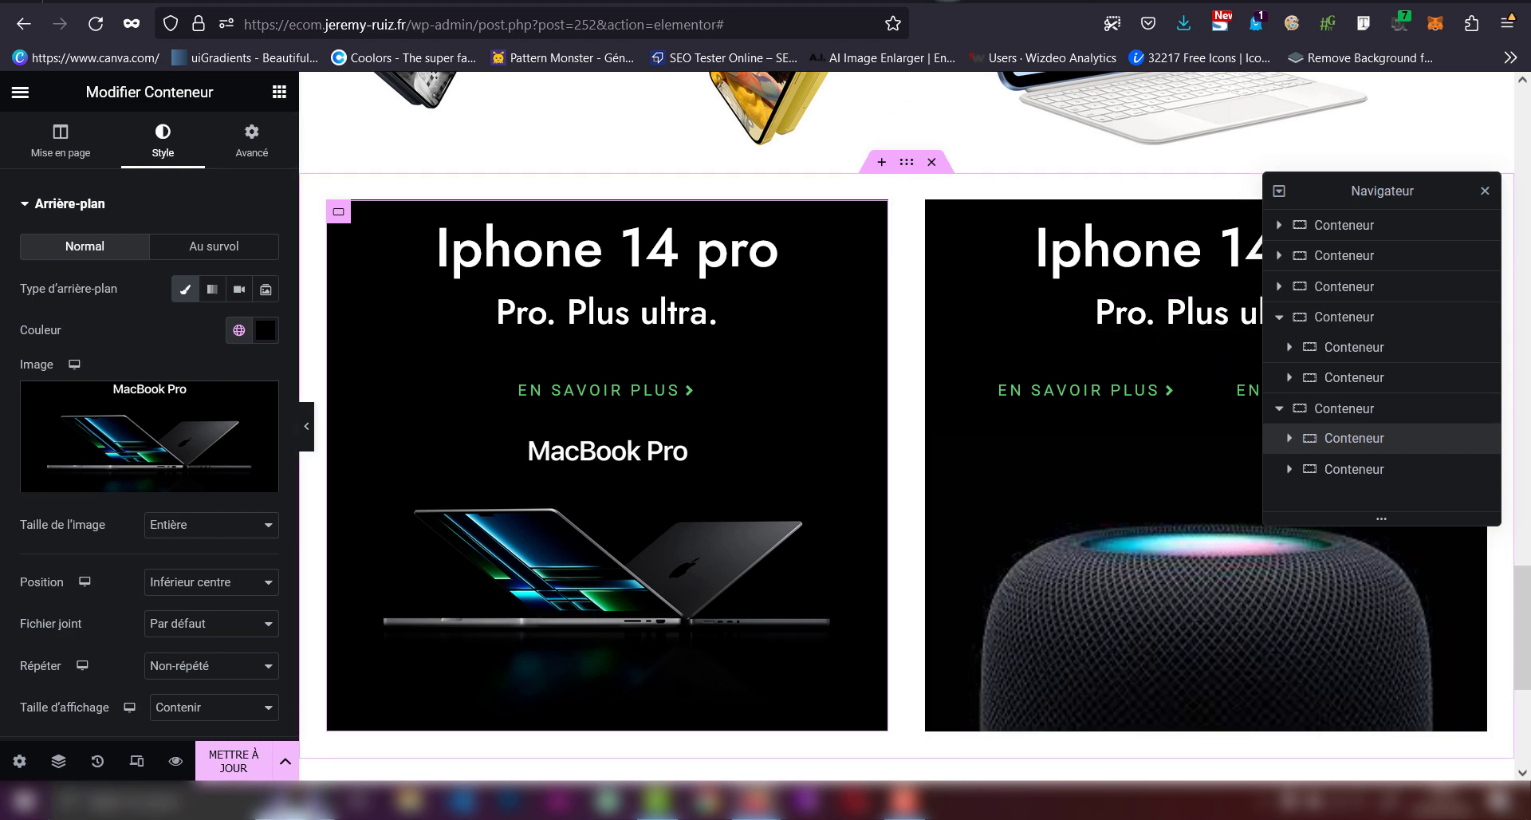
- Switch to Apple's home page and examine its product rows and full-width Watch Series 8 block as the layout model
left_click(926, 2)
scroll(1259, 547, "down", 2)
scroll(1259, 546, "up", 2)
scroll(1260, 546, "up", 5)
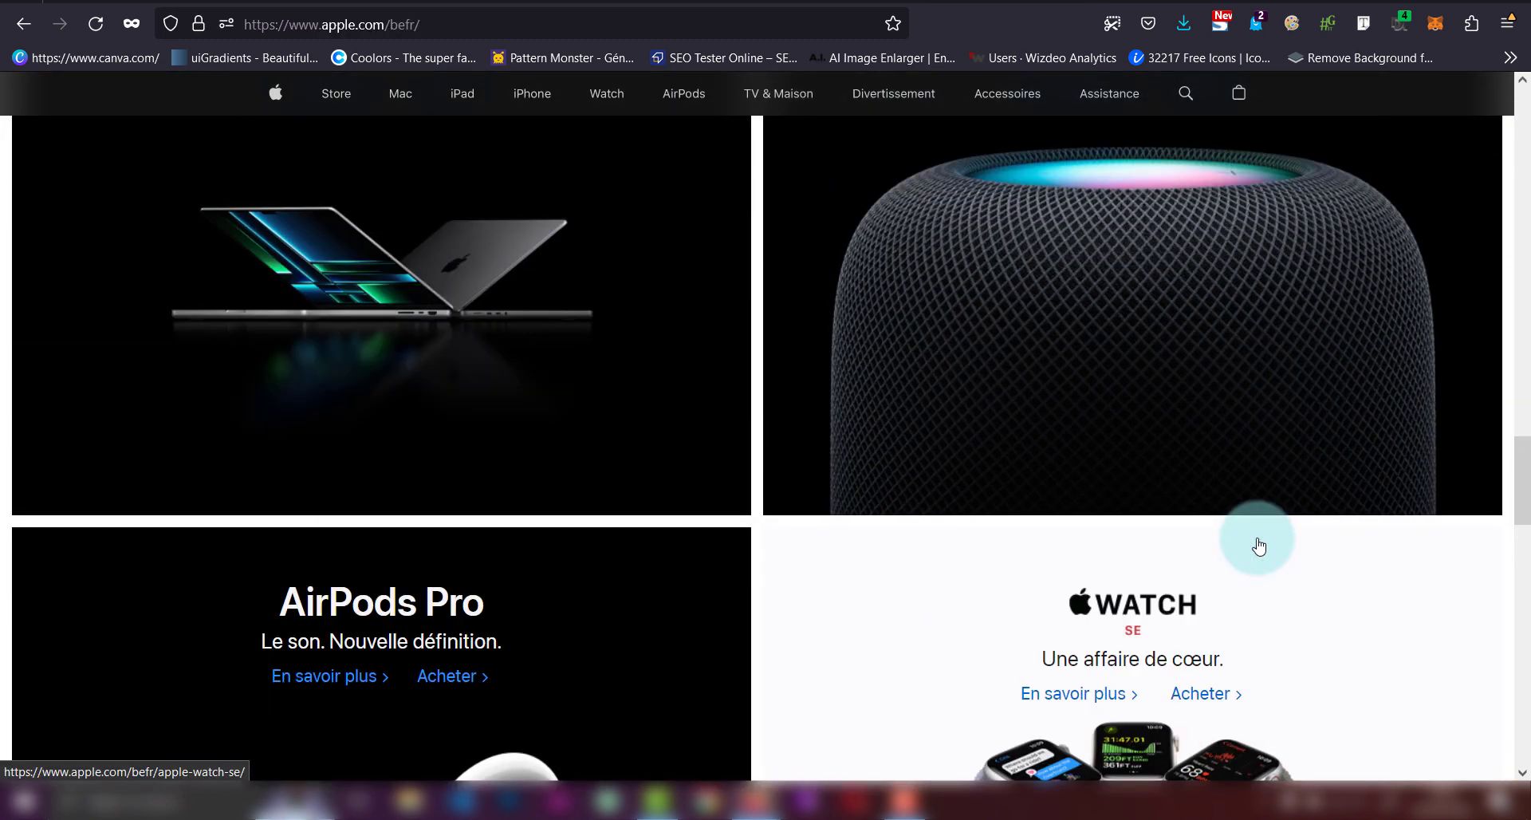
scroll(756, 367, "up", 4)
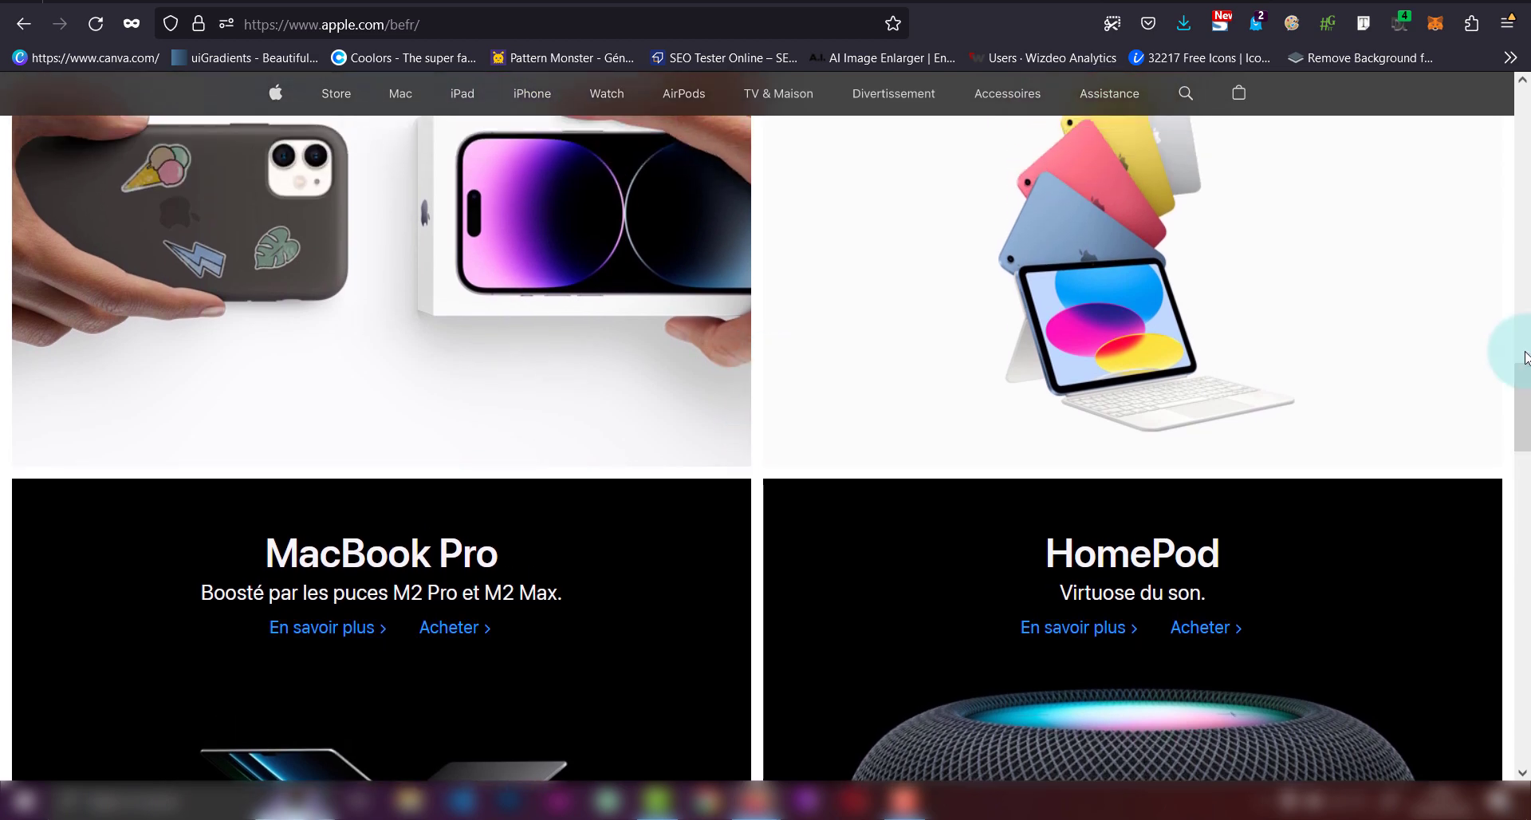
scroll(1525, 358, "up", 6)
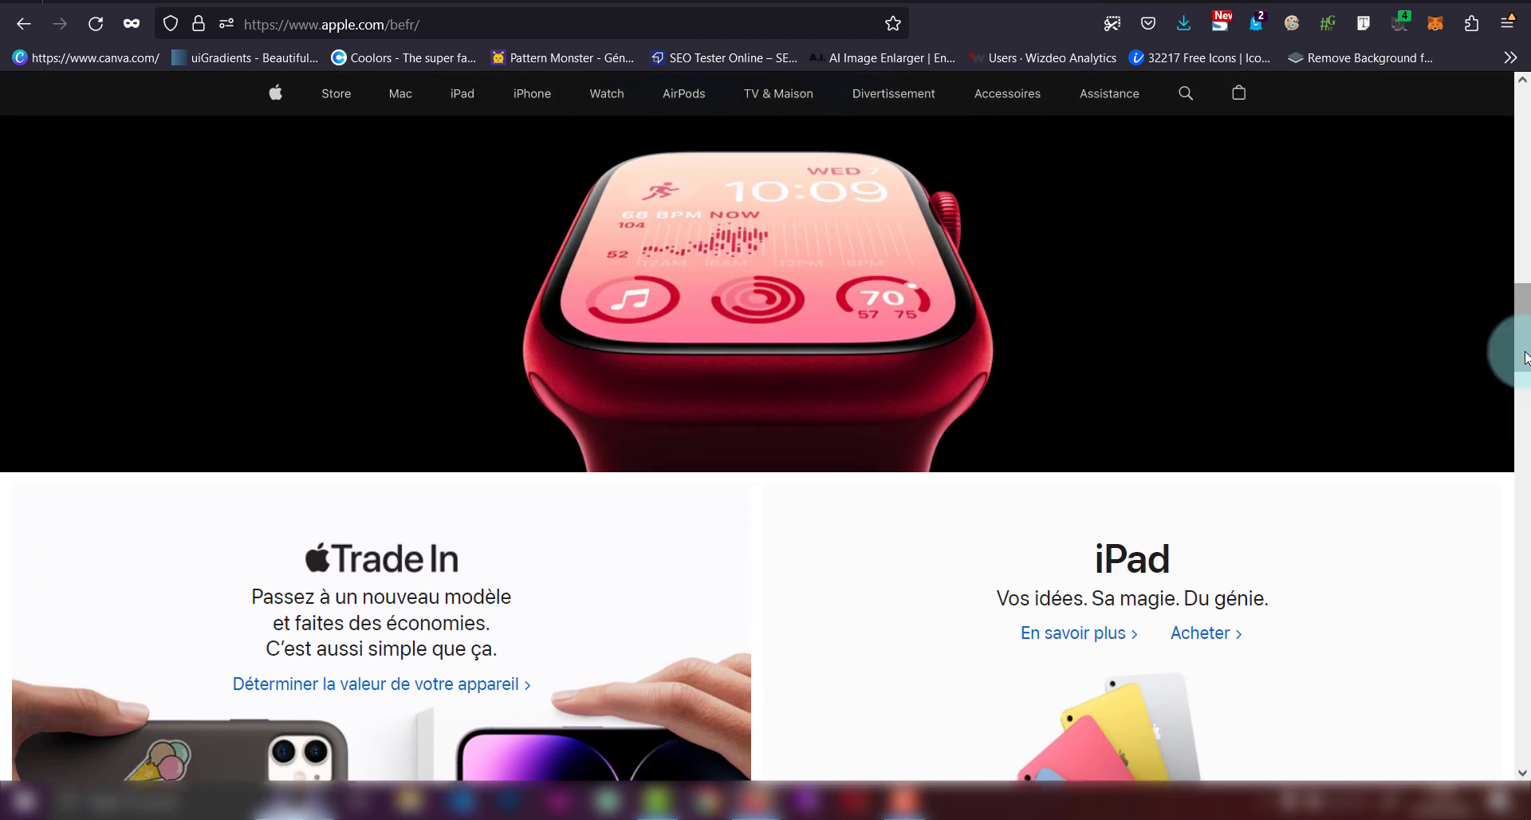
scroll(1526, 358, "up", 4)
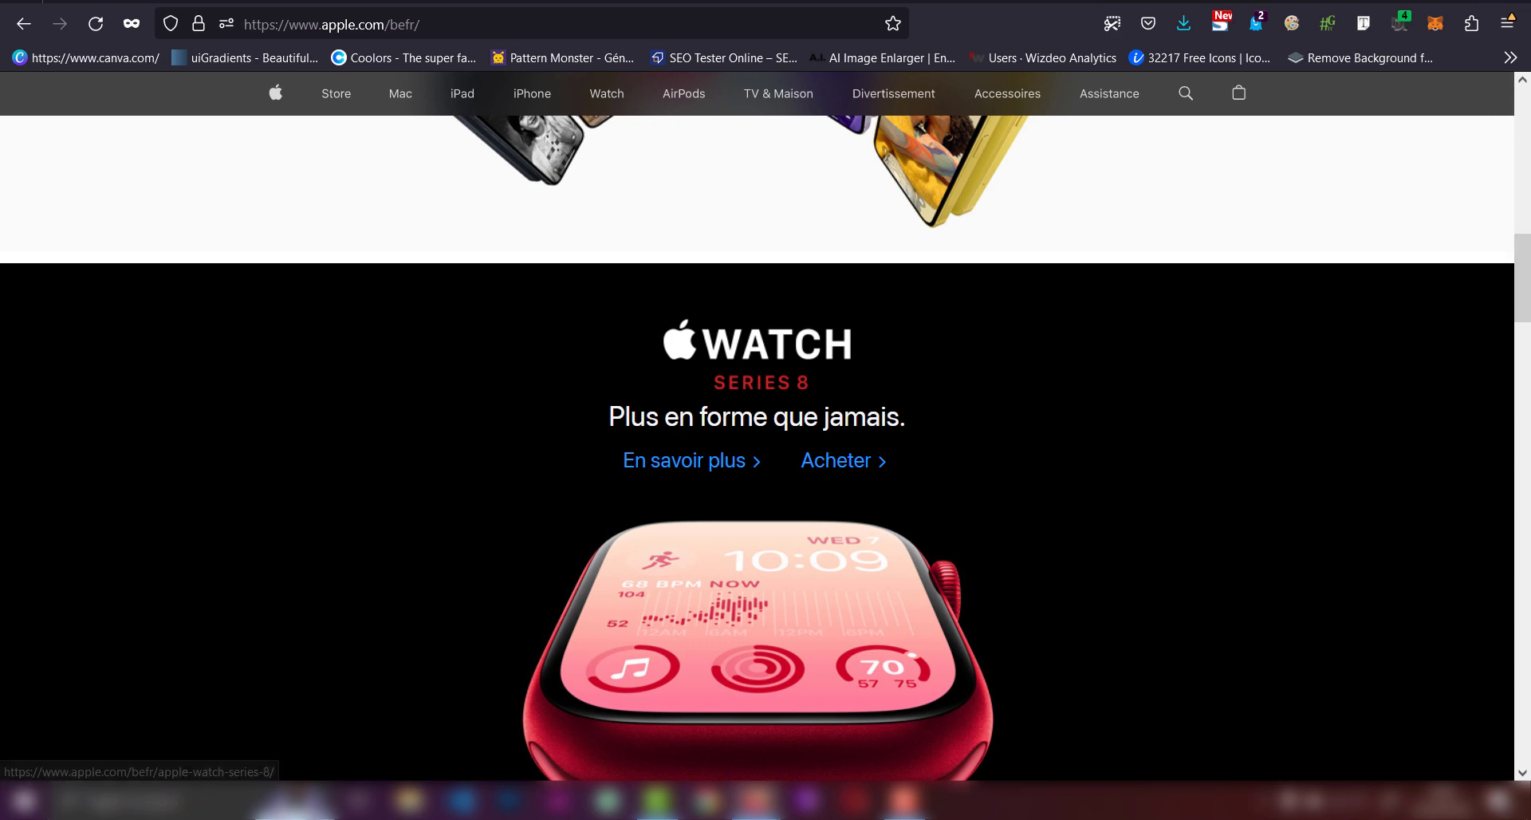
- Return to the Elementor page and review the rebuilt blocks at full window width, from the MacBook Pro row up to the first iPhone block
key("ctrl+Tab")
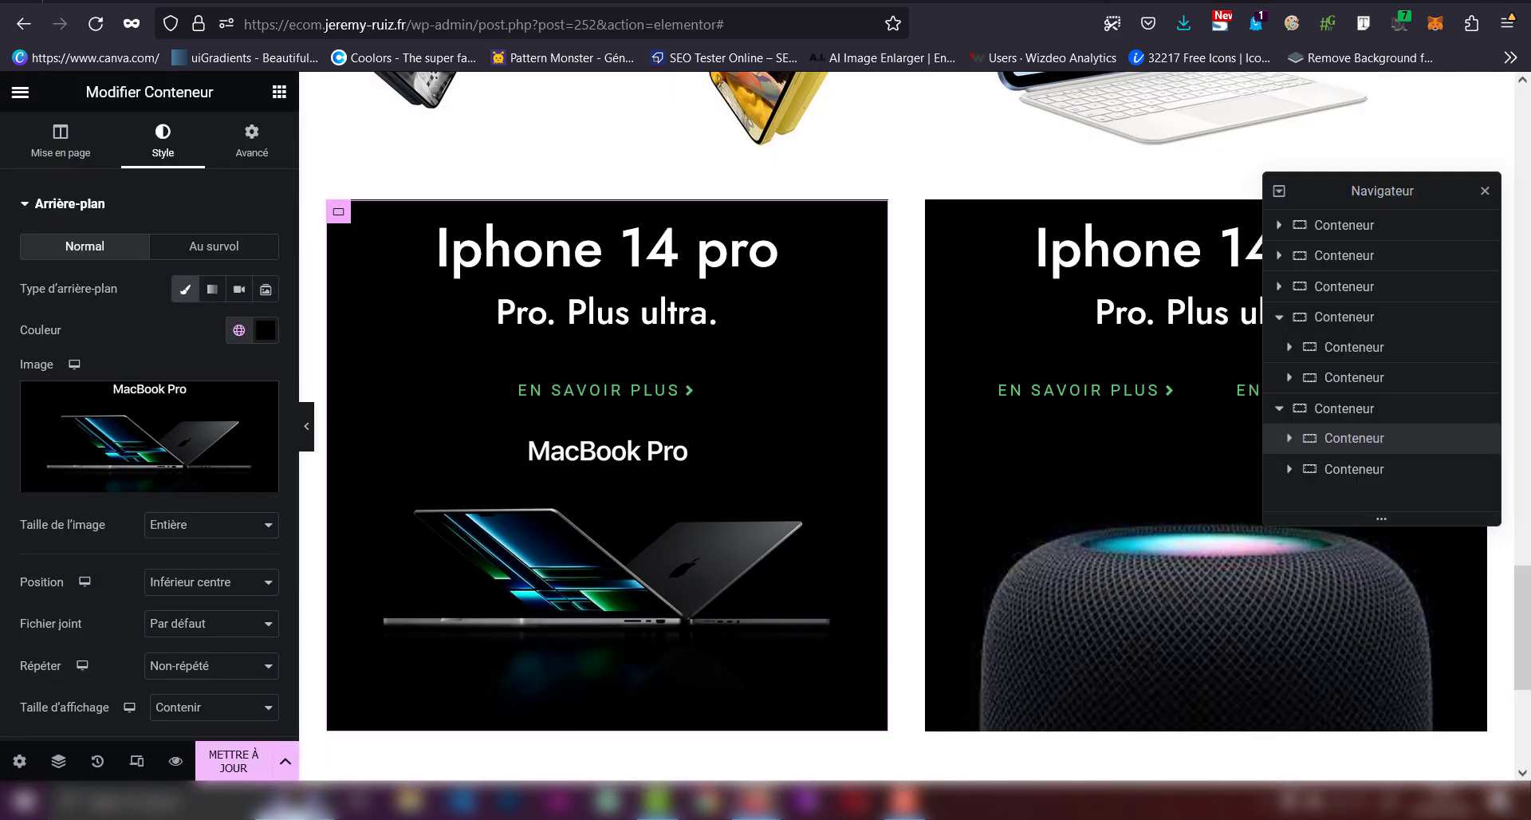
left_click(307, 433)
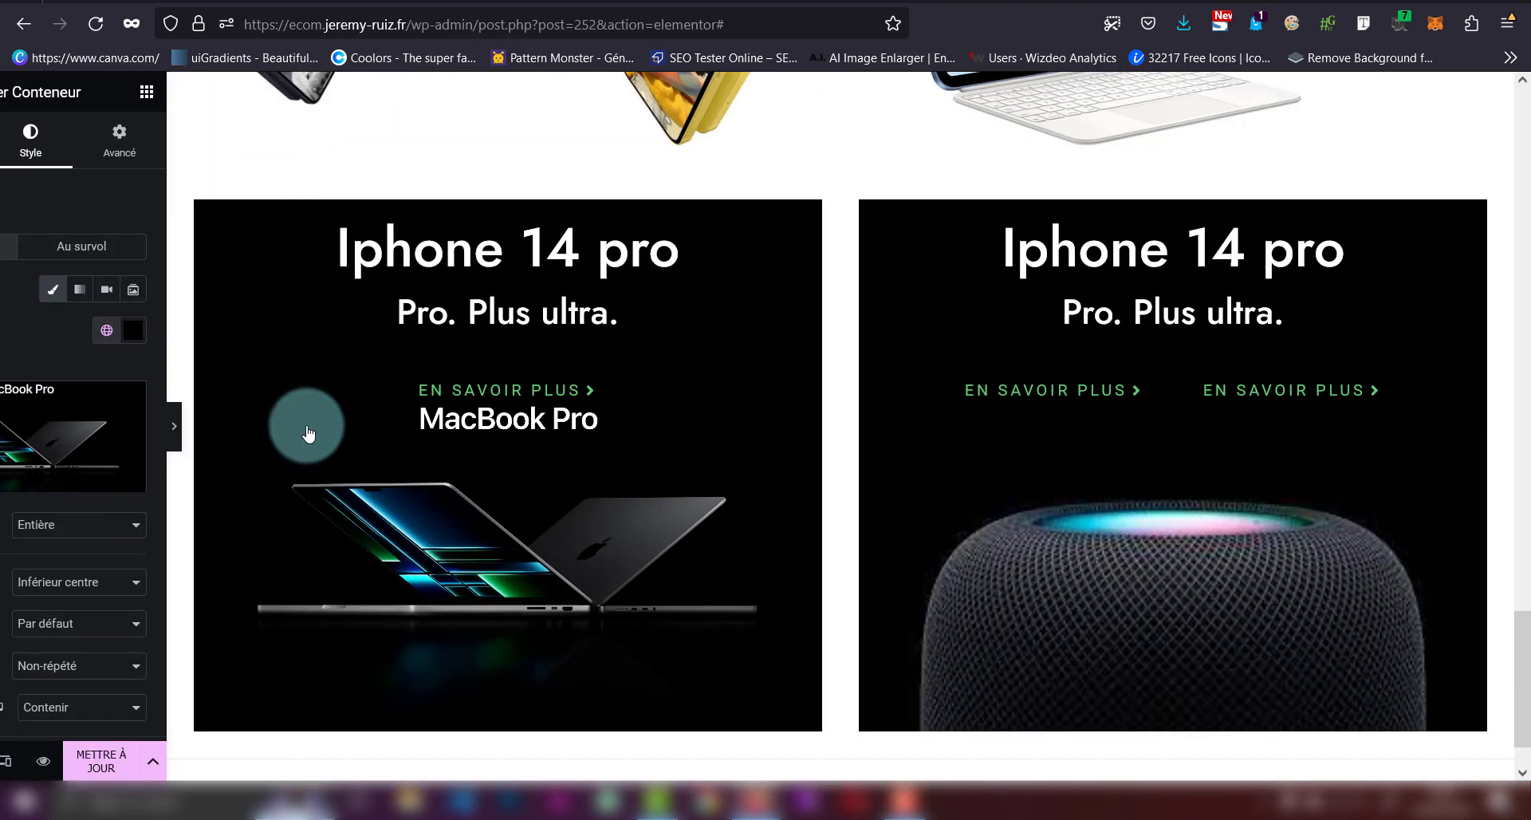
scroll(644, 381, "down", 2)
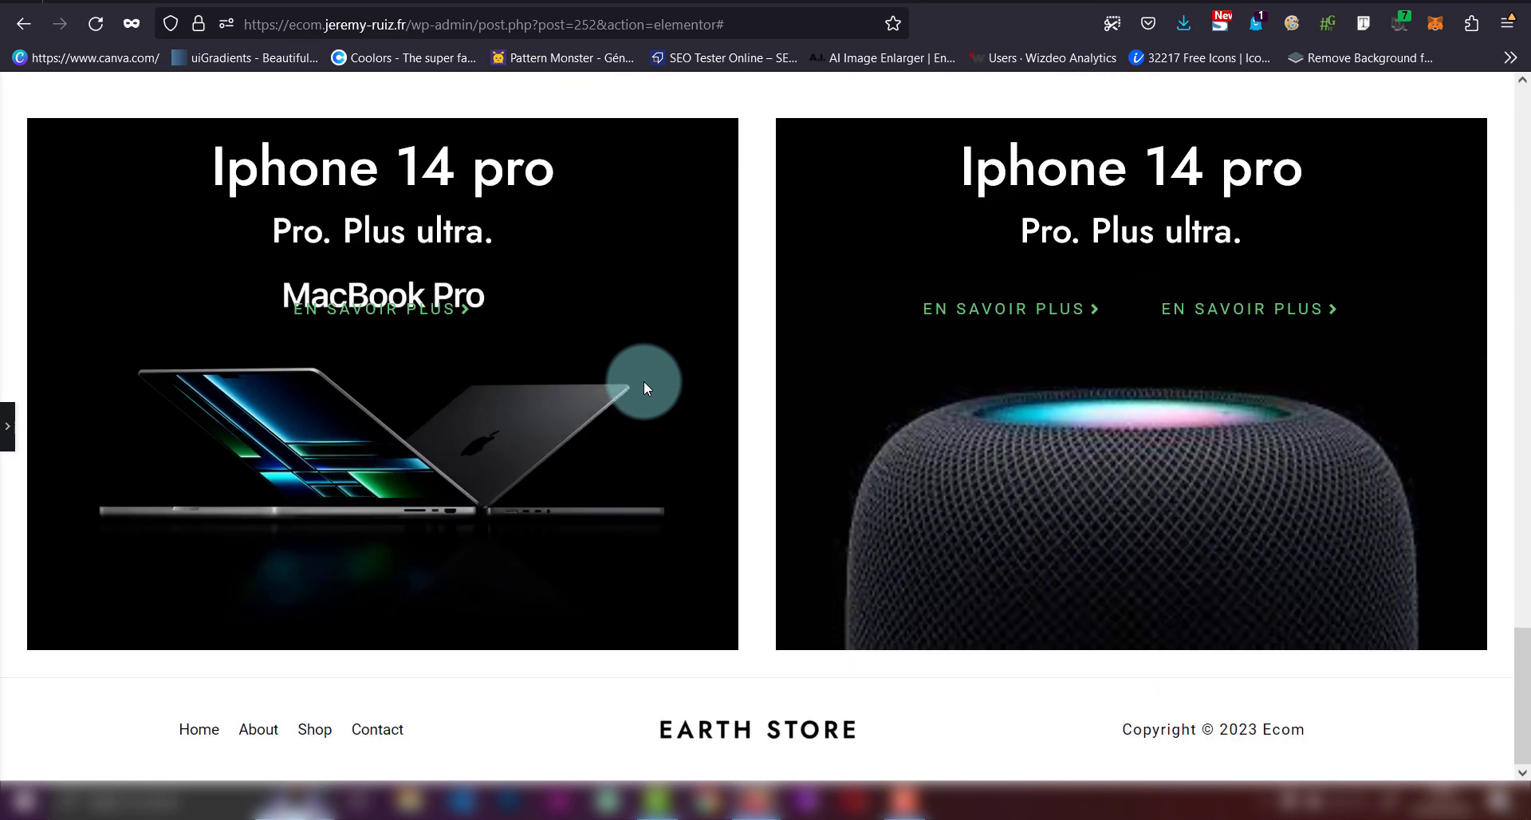
scroll(644, 381, "up", 6)
scroll(646, 388, "down", 4)
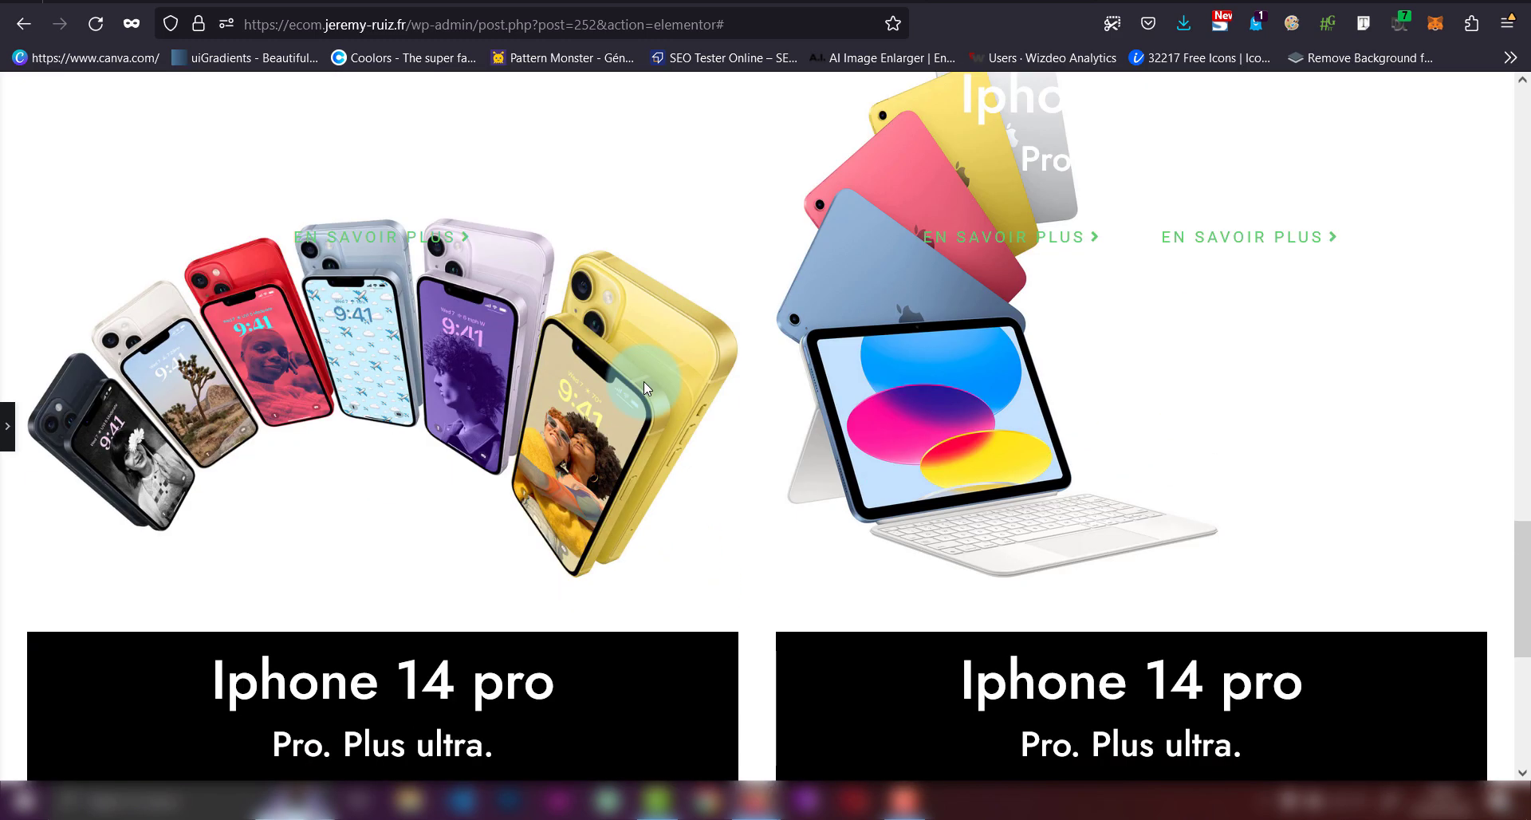
scroll(644, 381, "up", 5)
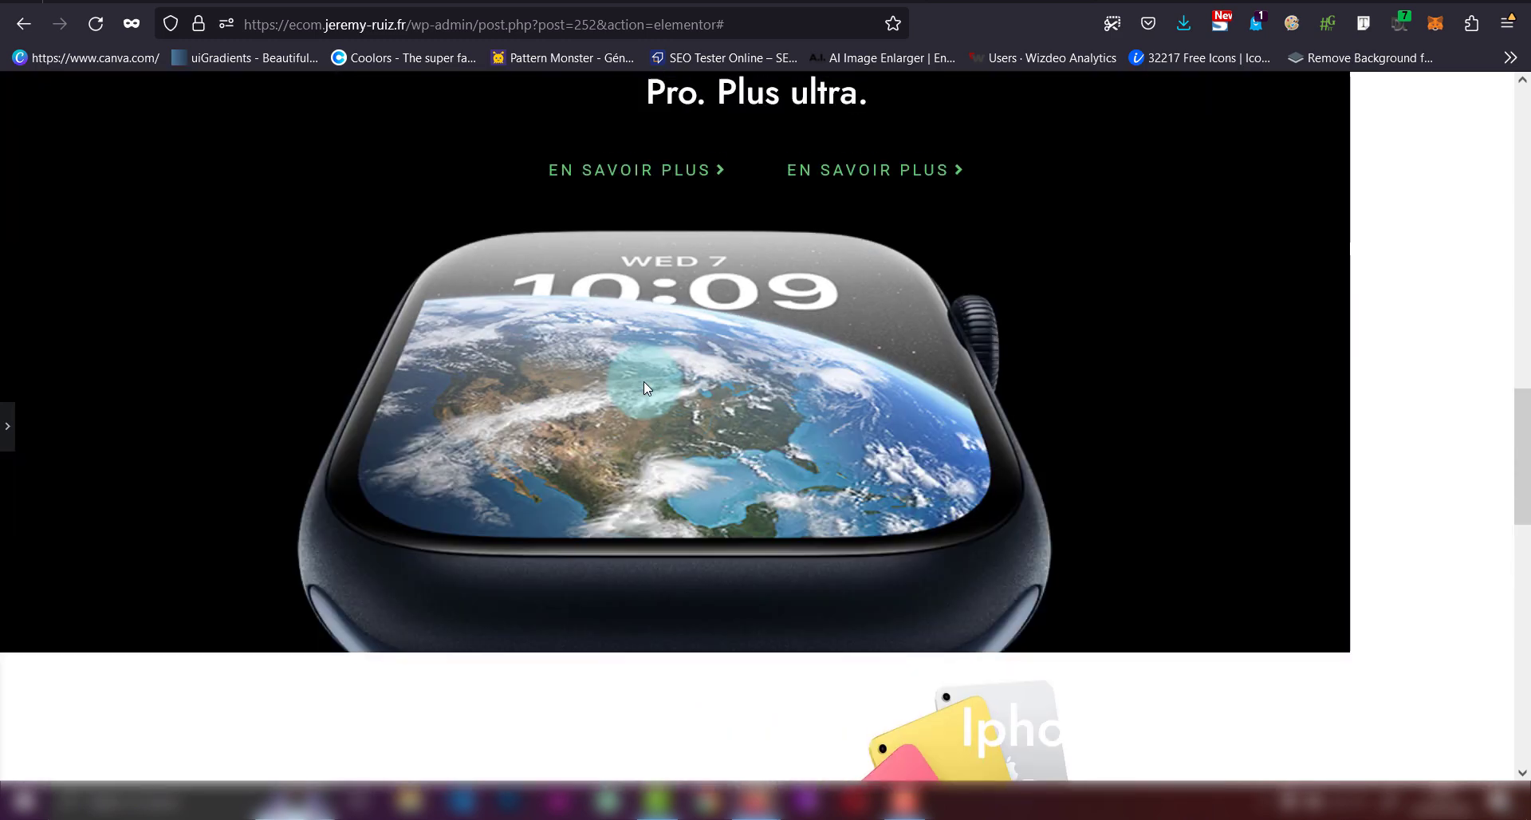
scroll(923, 352, "up", 5)
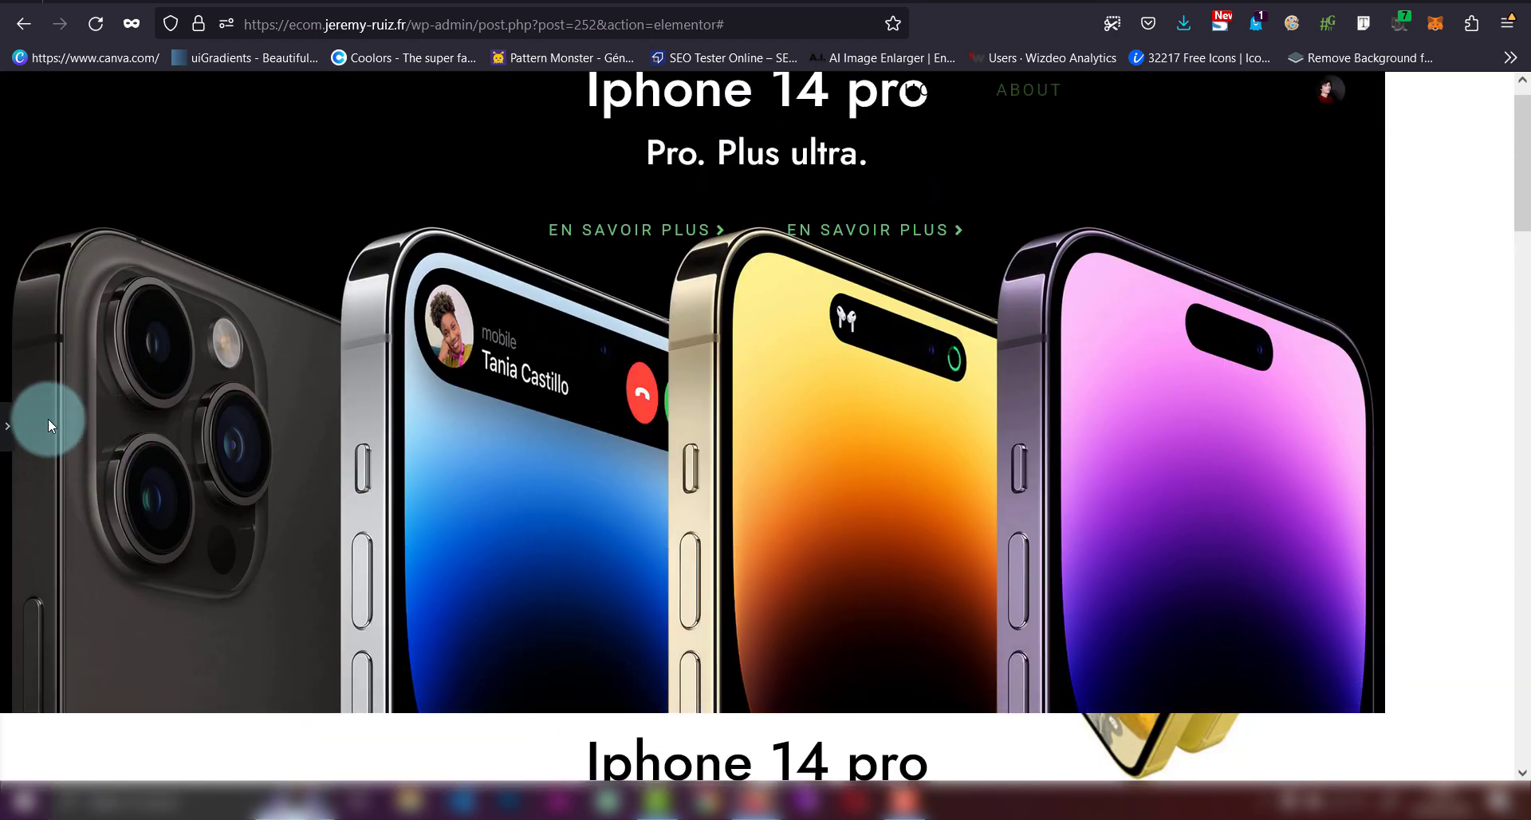
- Set the first iPhone 14 Pro container's background image position to Inférieur centre and its background colour to the global black
left_click(11, 423)
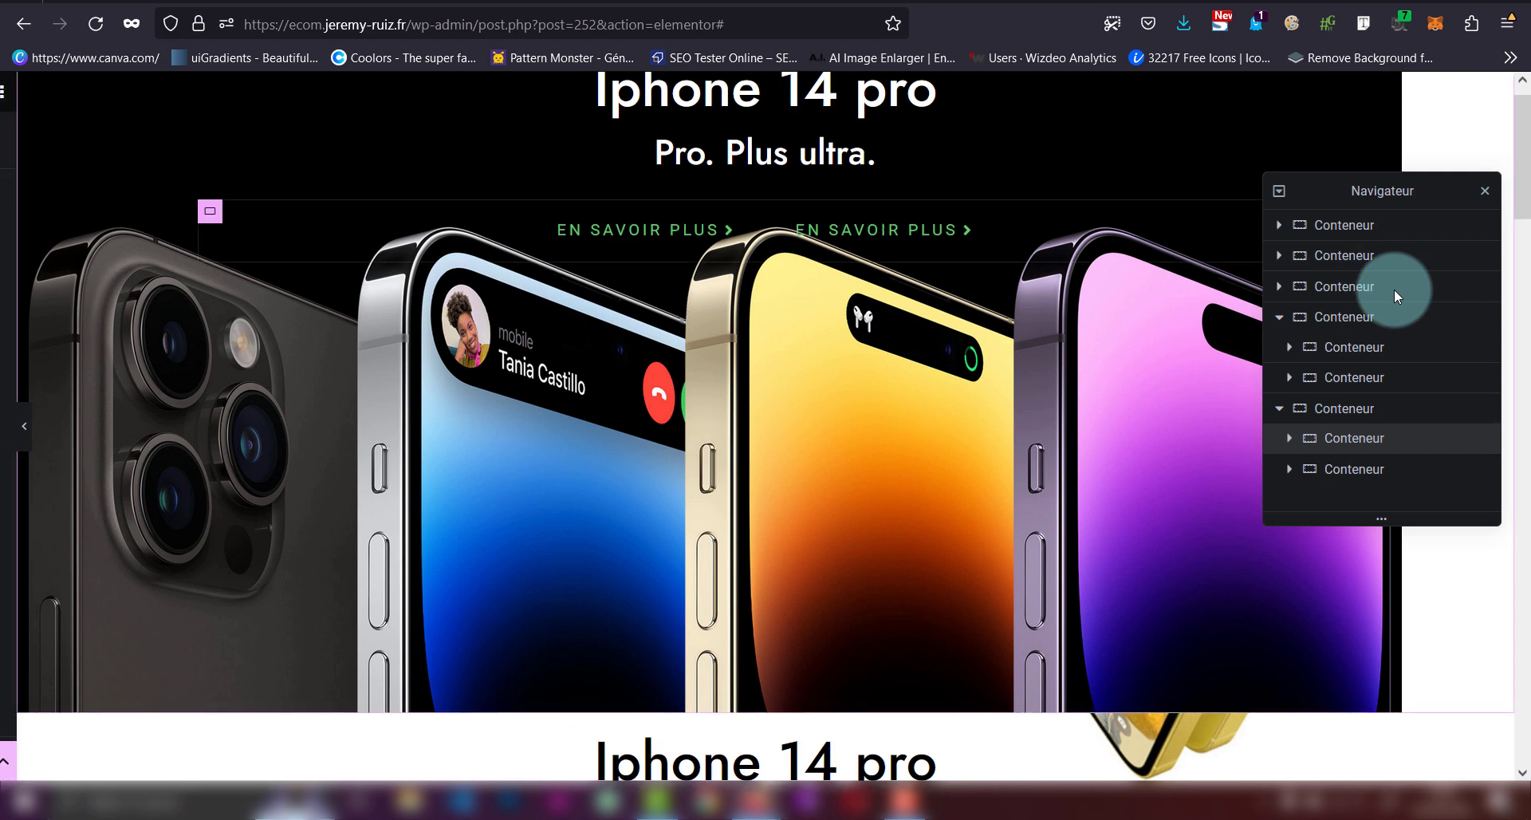
left_click(1348, 226)
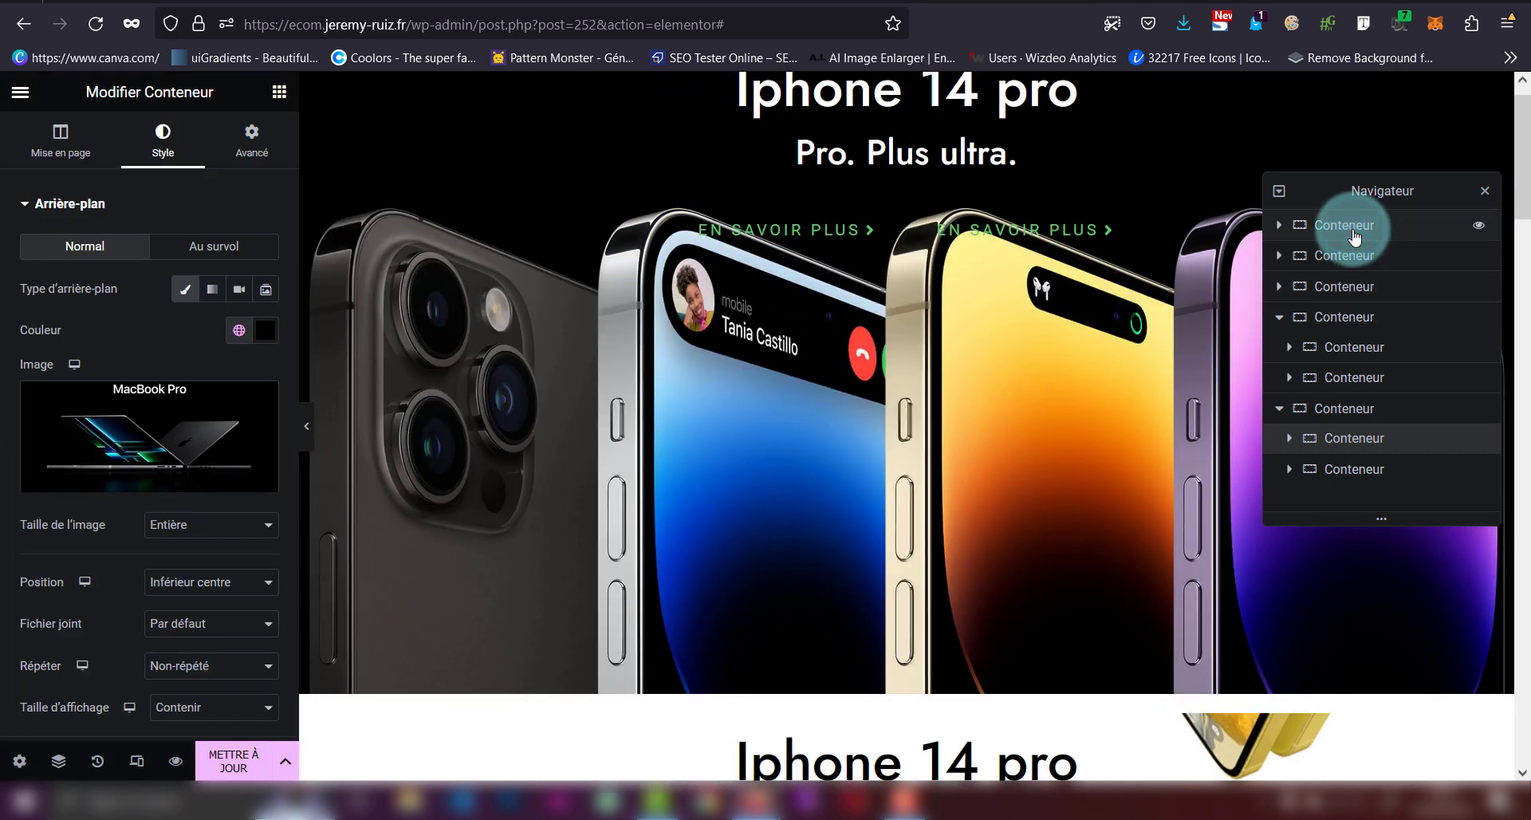
left_click(1354, 235)
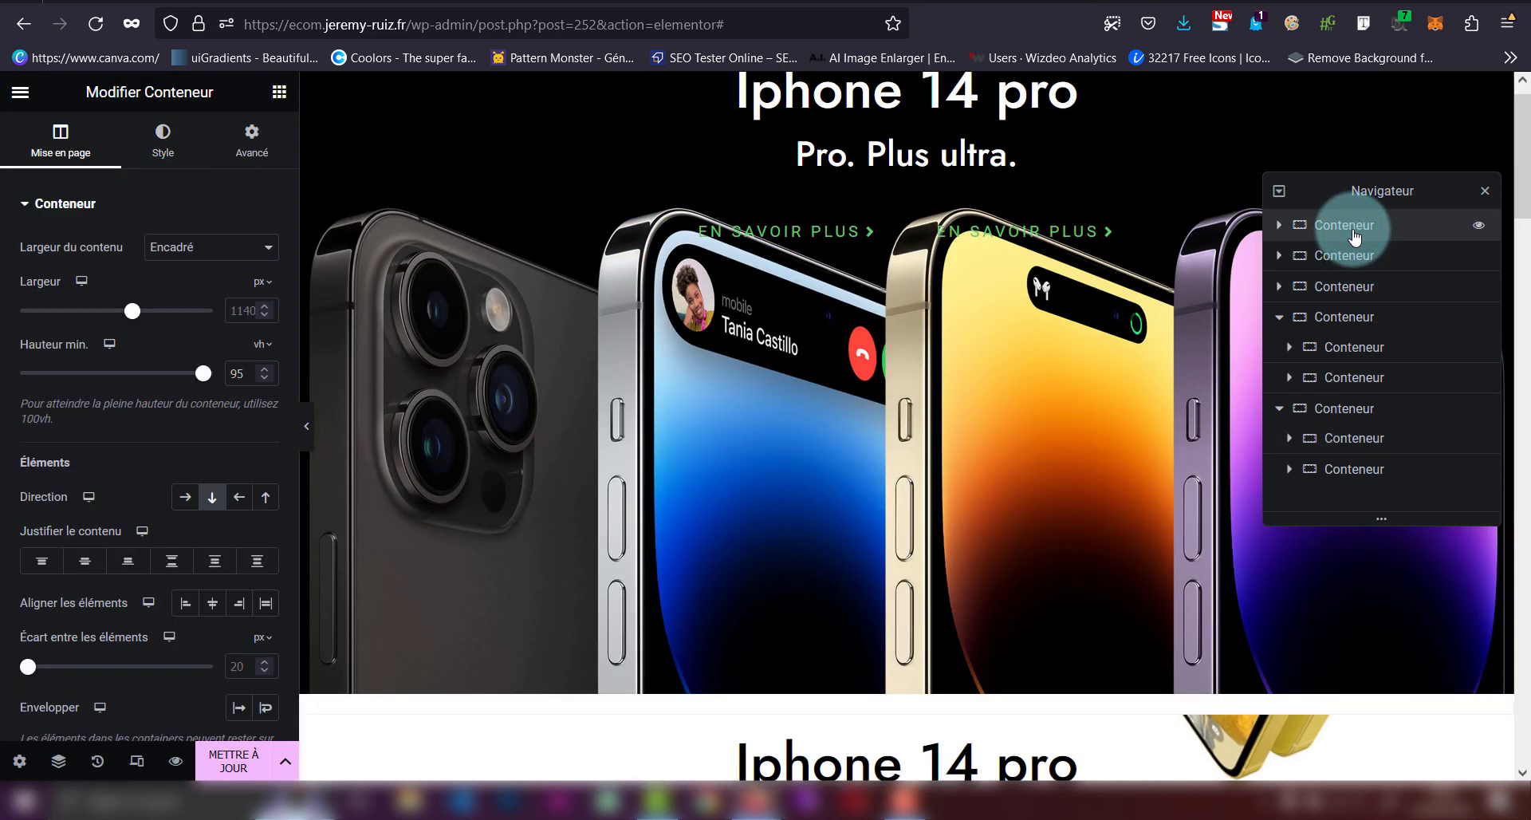
left_click(176, 152)
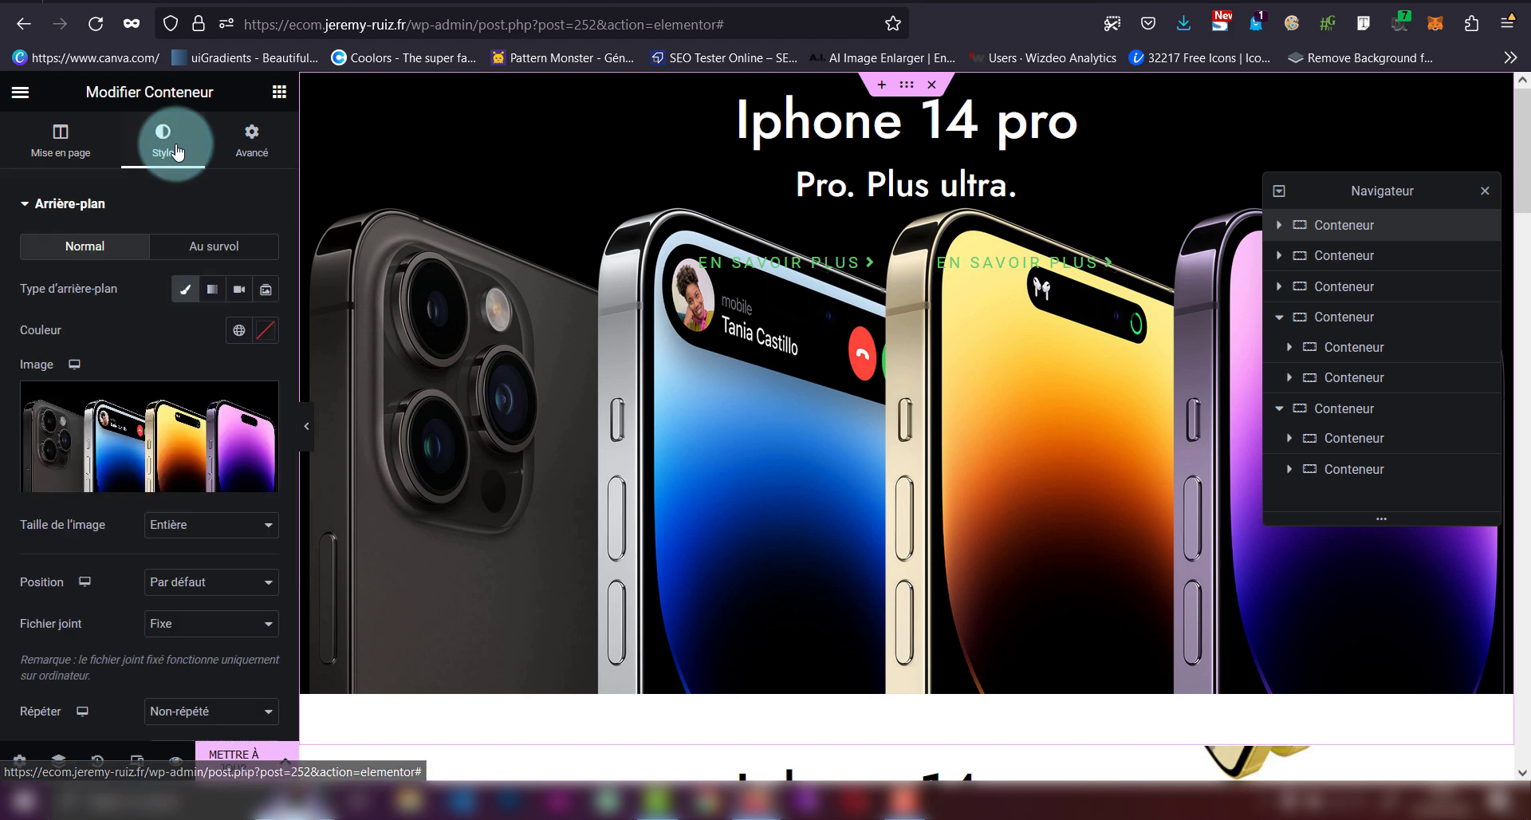
left_click(221, 595)
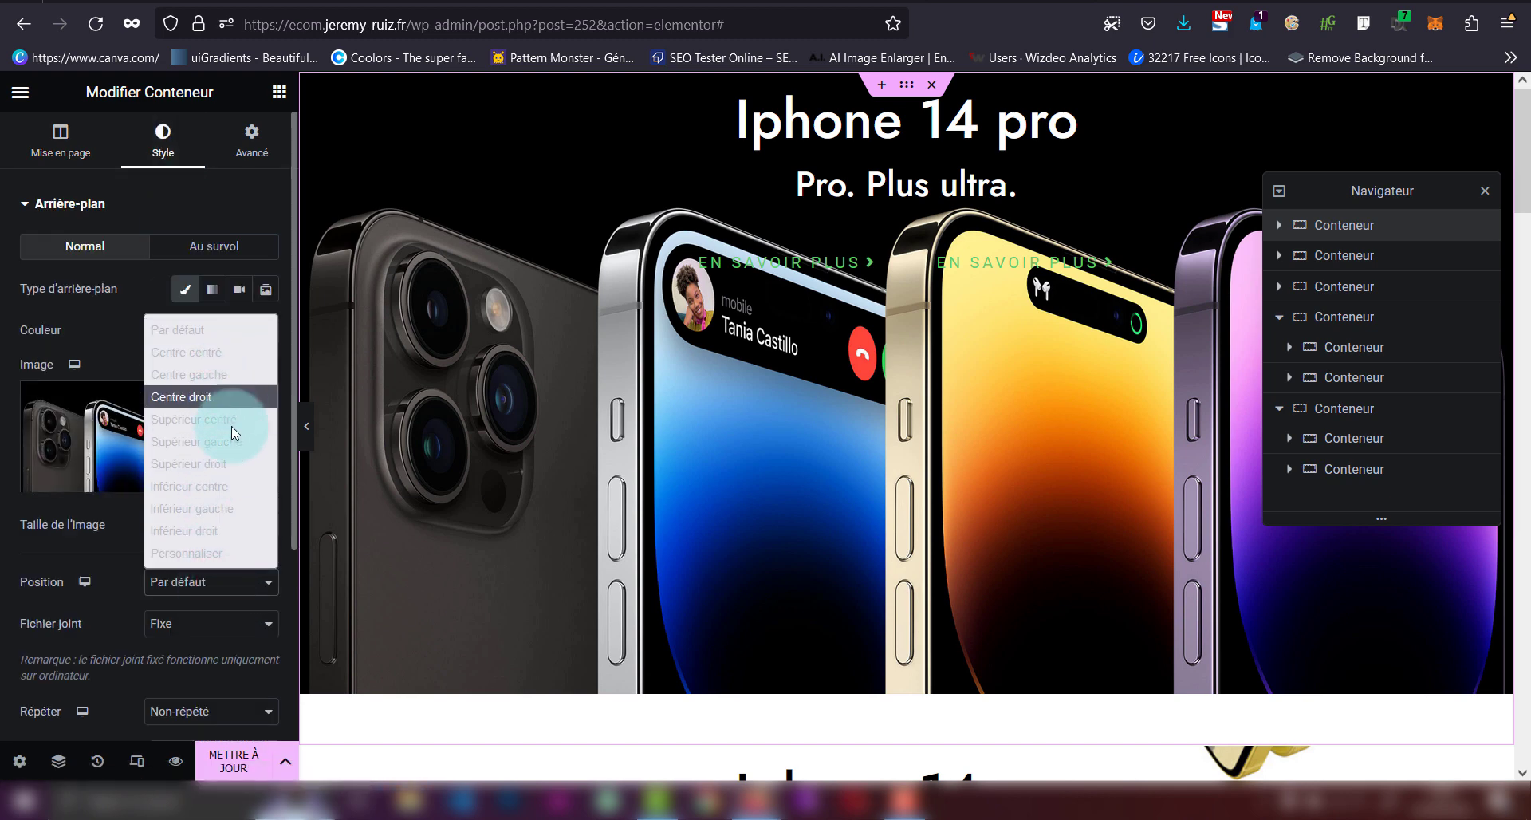
left_click(236, 487)
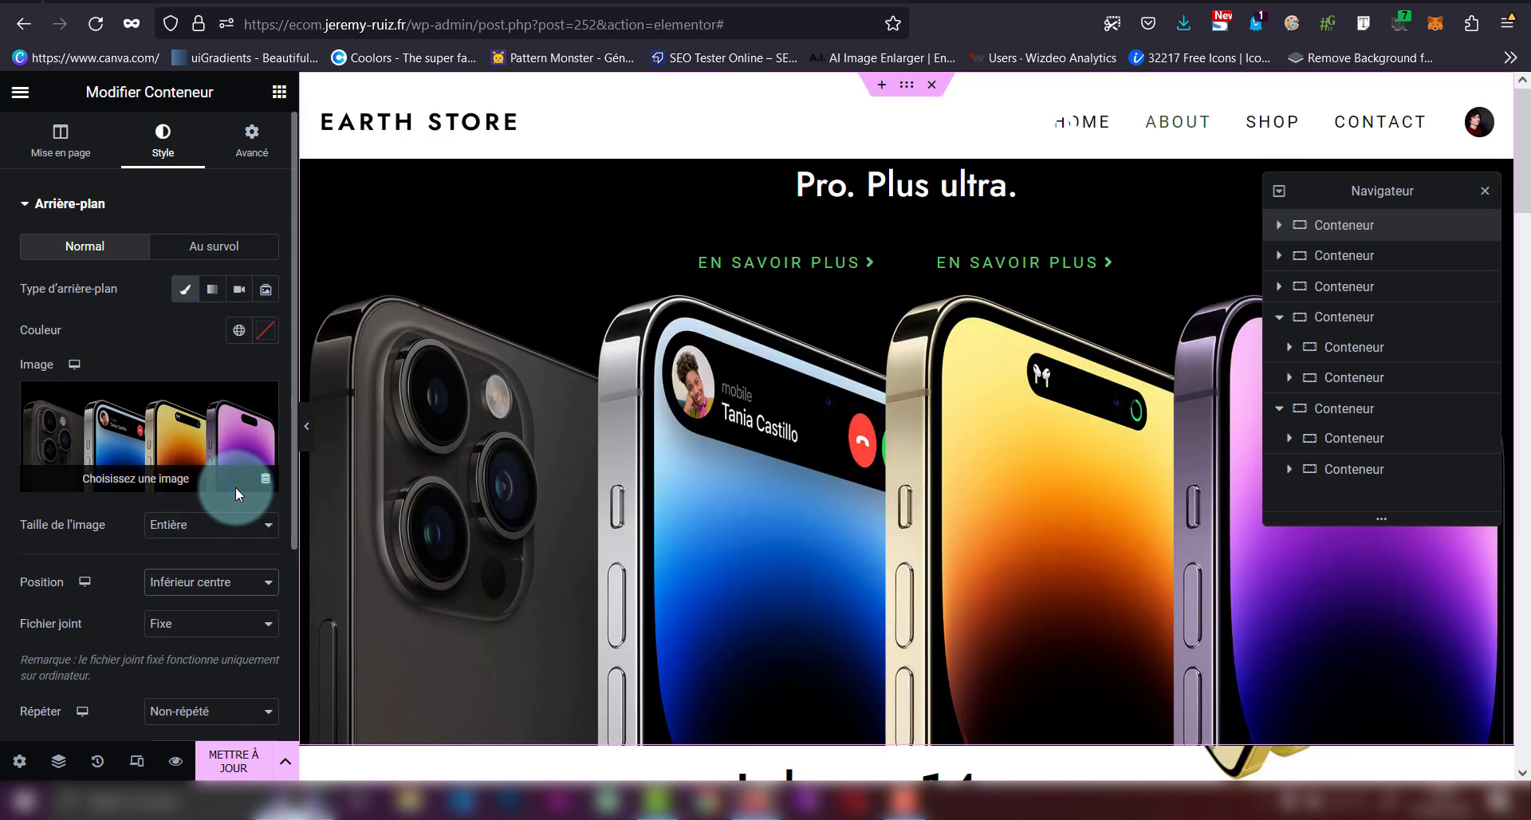
left_click(239, 329)
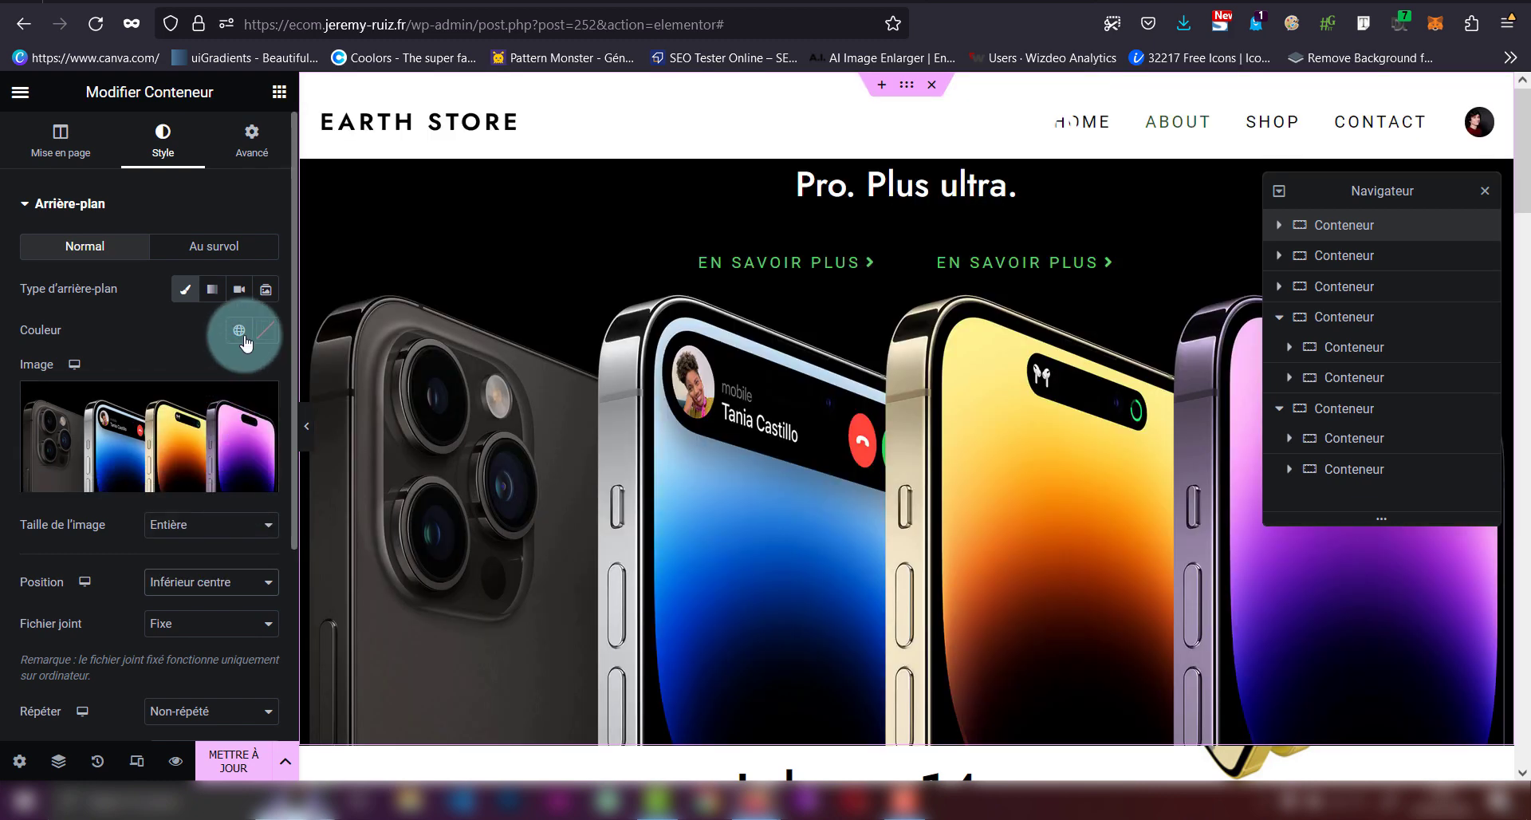
left_click(137, 562)
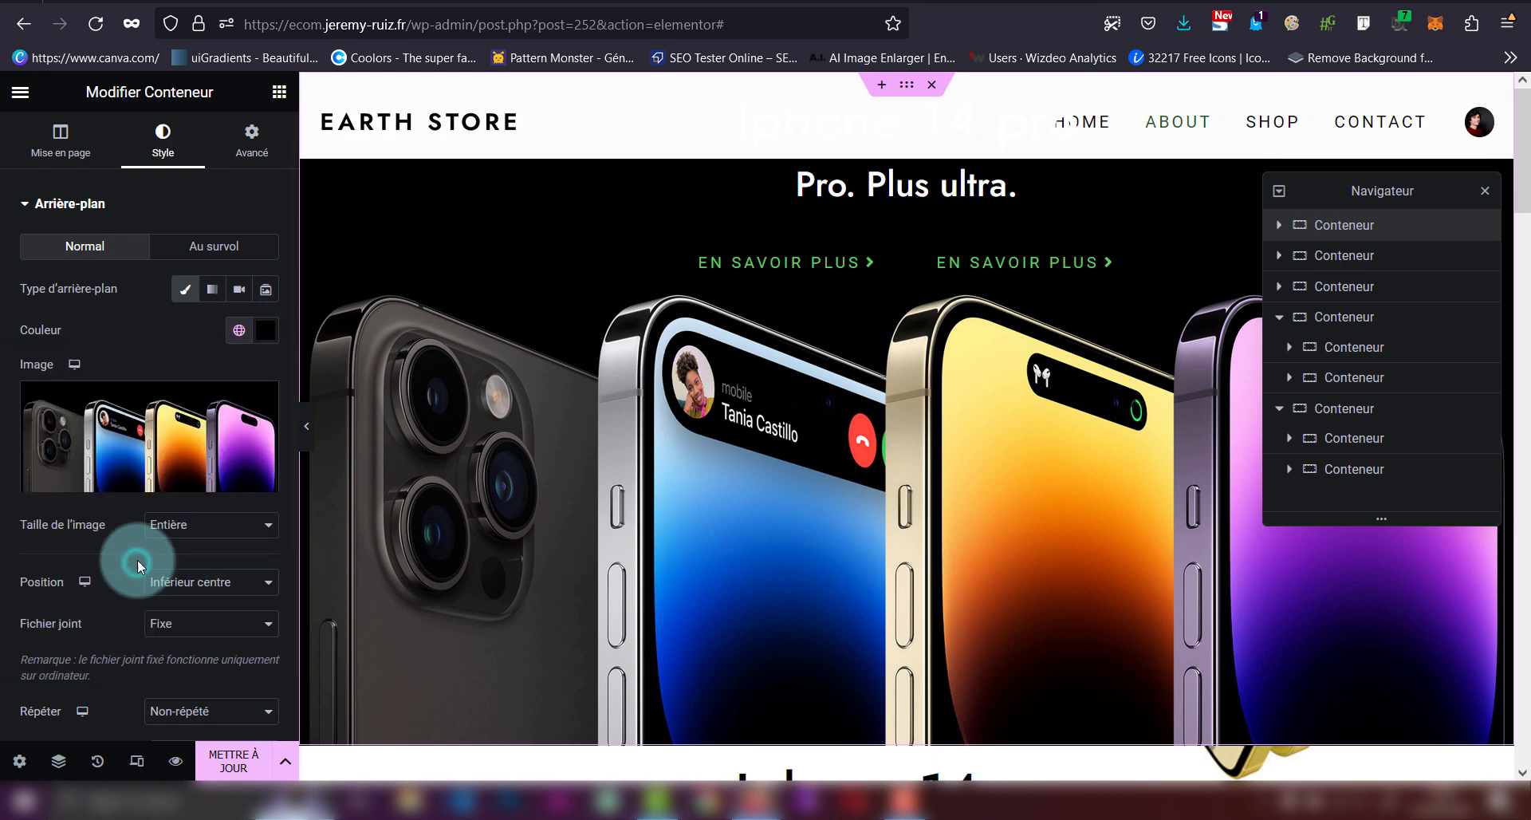
- Check the iPhone and Watch blocks at full window width and collapse all containers in the page structure
left_click(309, 431)
scroll(635, 441, "down", 5)
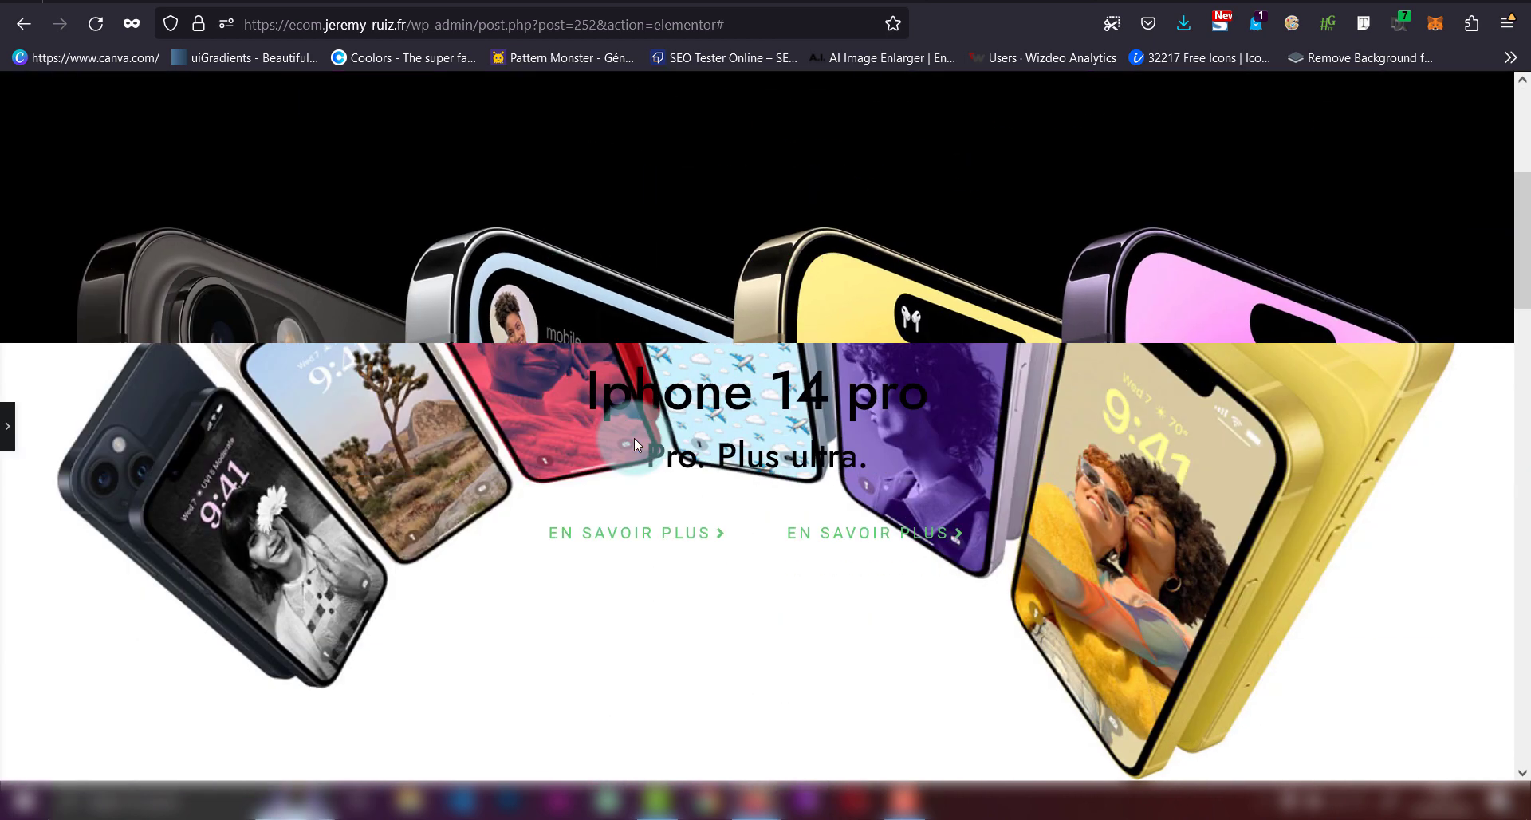
scroll(634, 438, "down", 5)
scroll(634, 438, "down", 4)
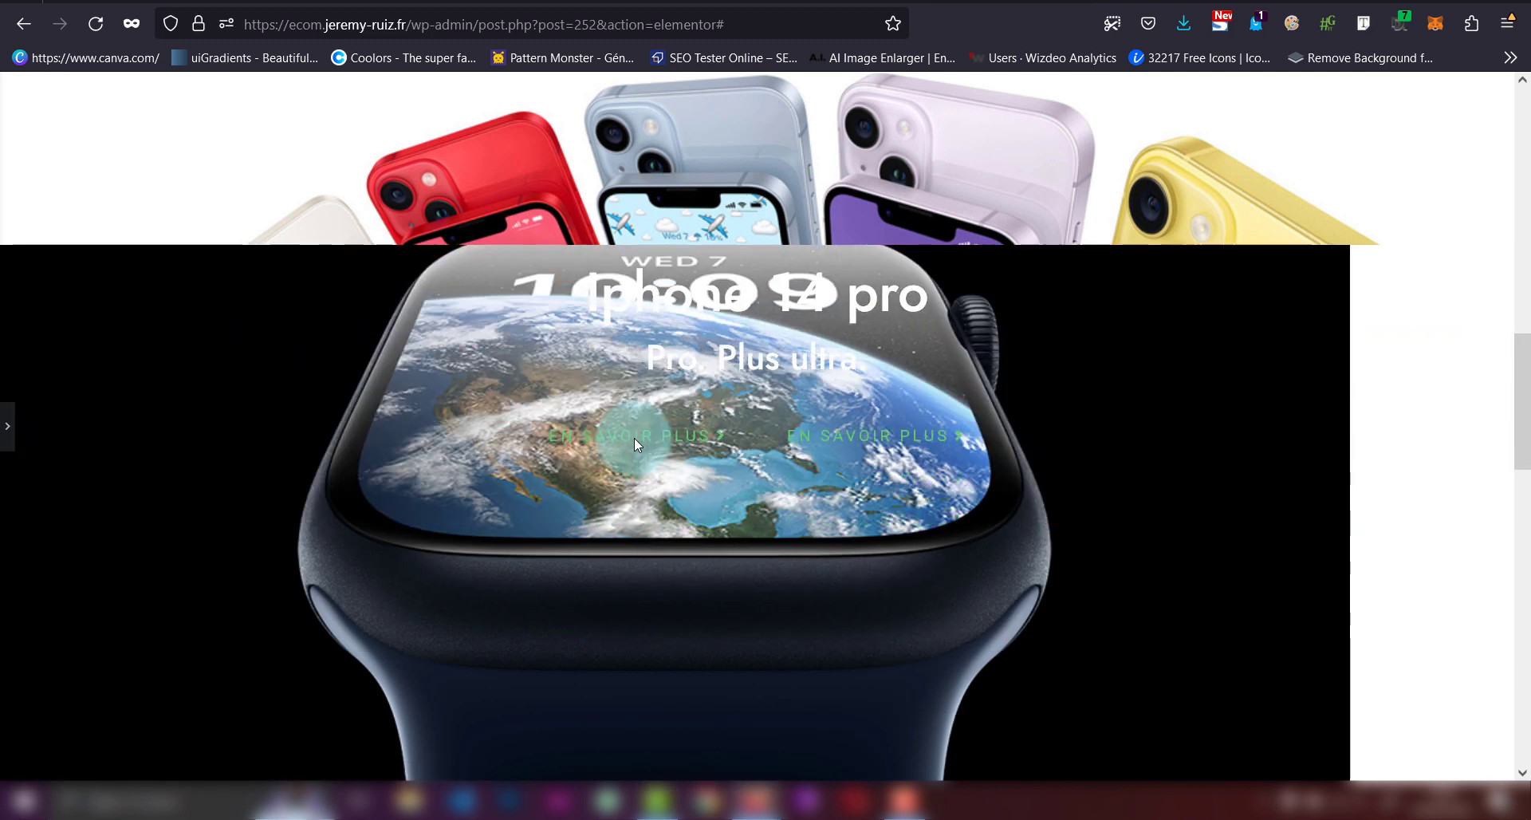
left_click(3, 434)
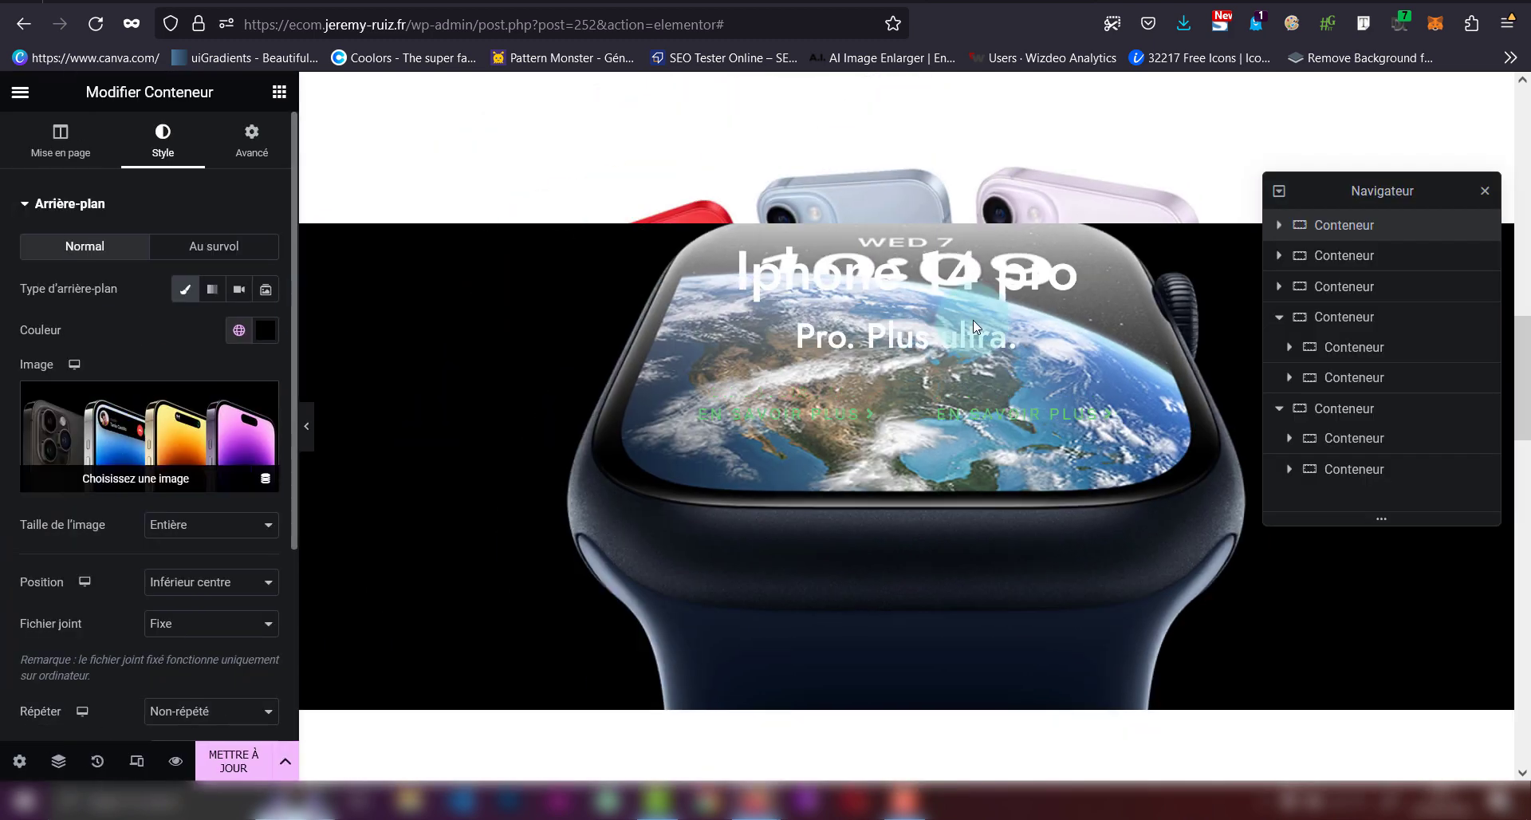
left_click(1279, 192)
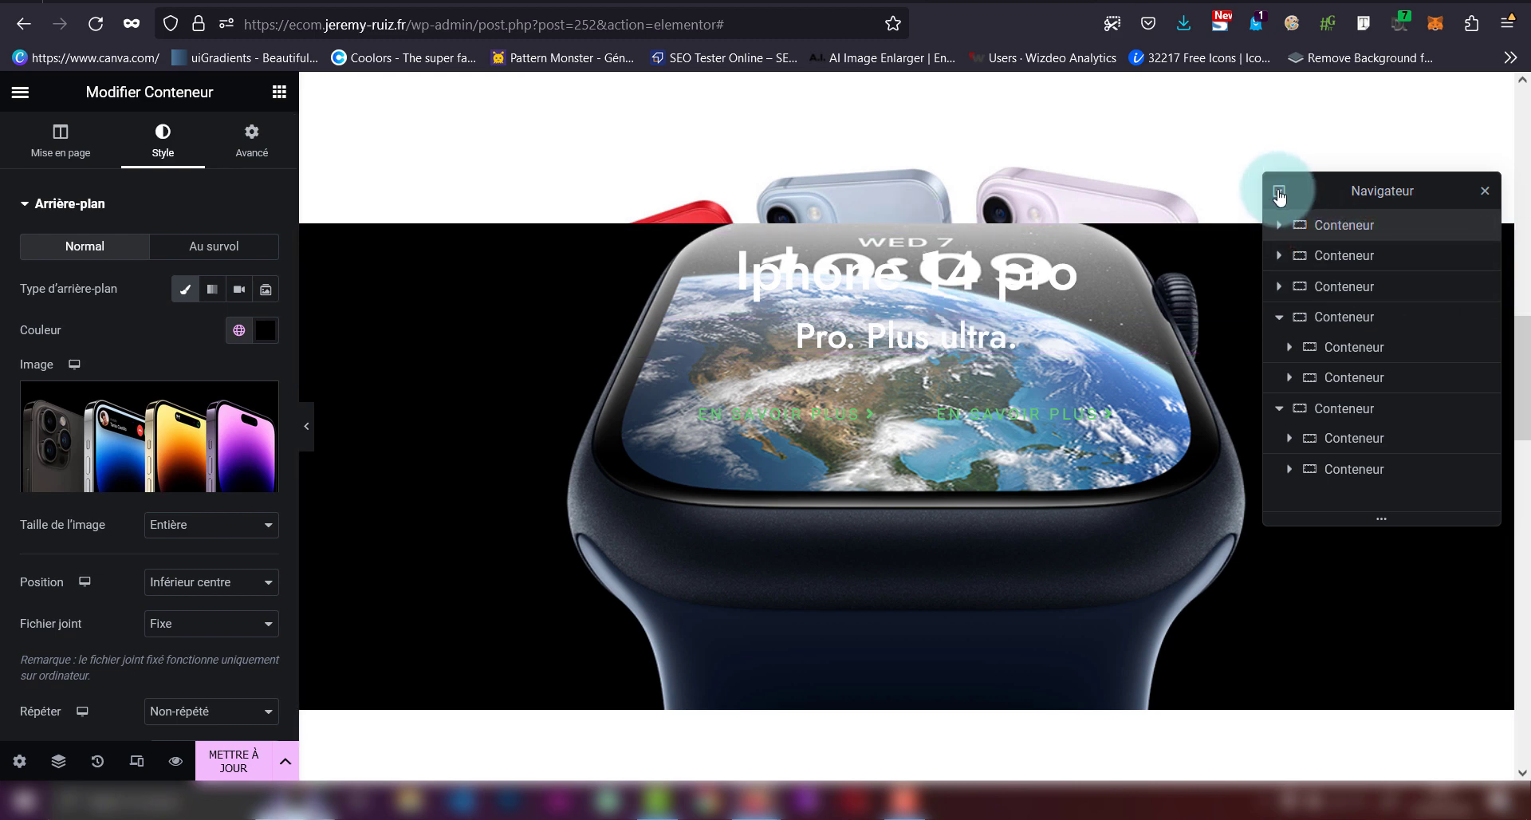
left_click(1280, 192)
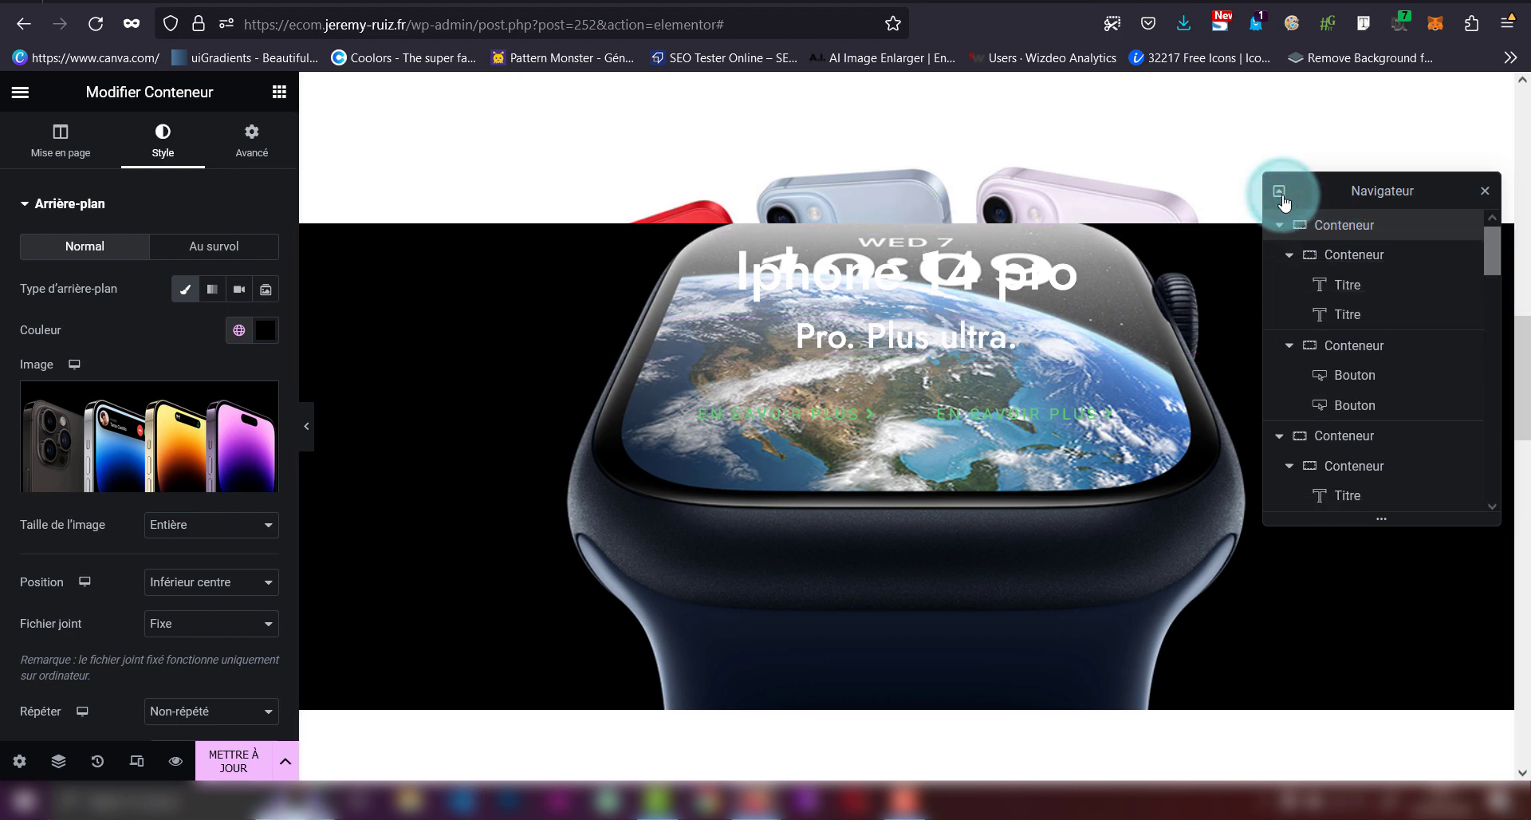
left_click(1281, 193)
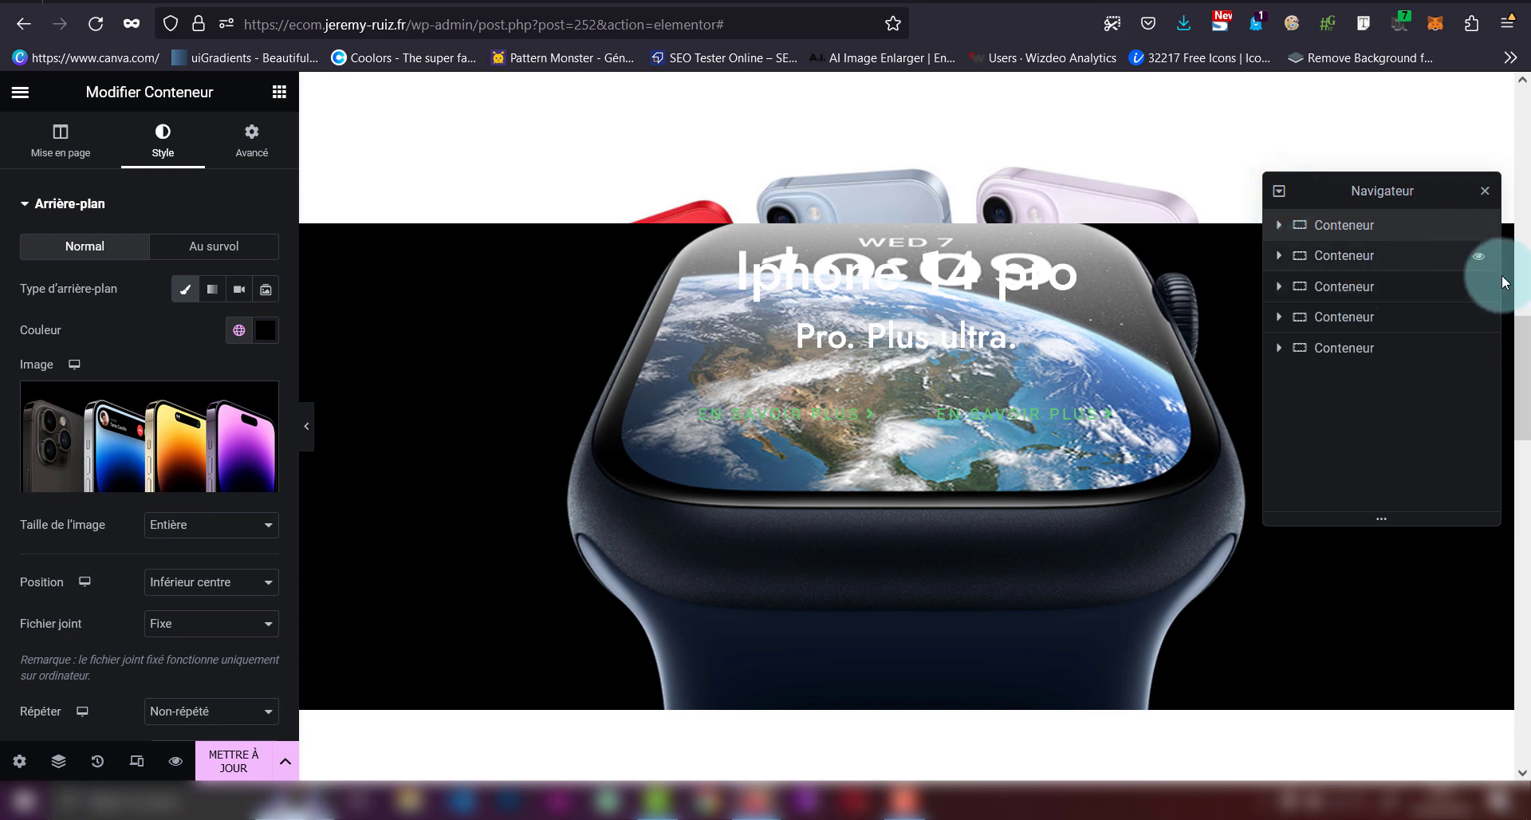
- Set the Watch container's background image position to Inférieur centre and its background colour to the global black
left_click(1425, 295)
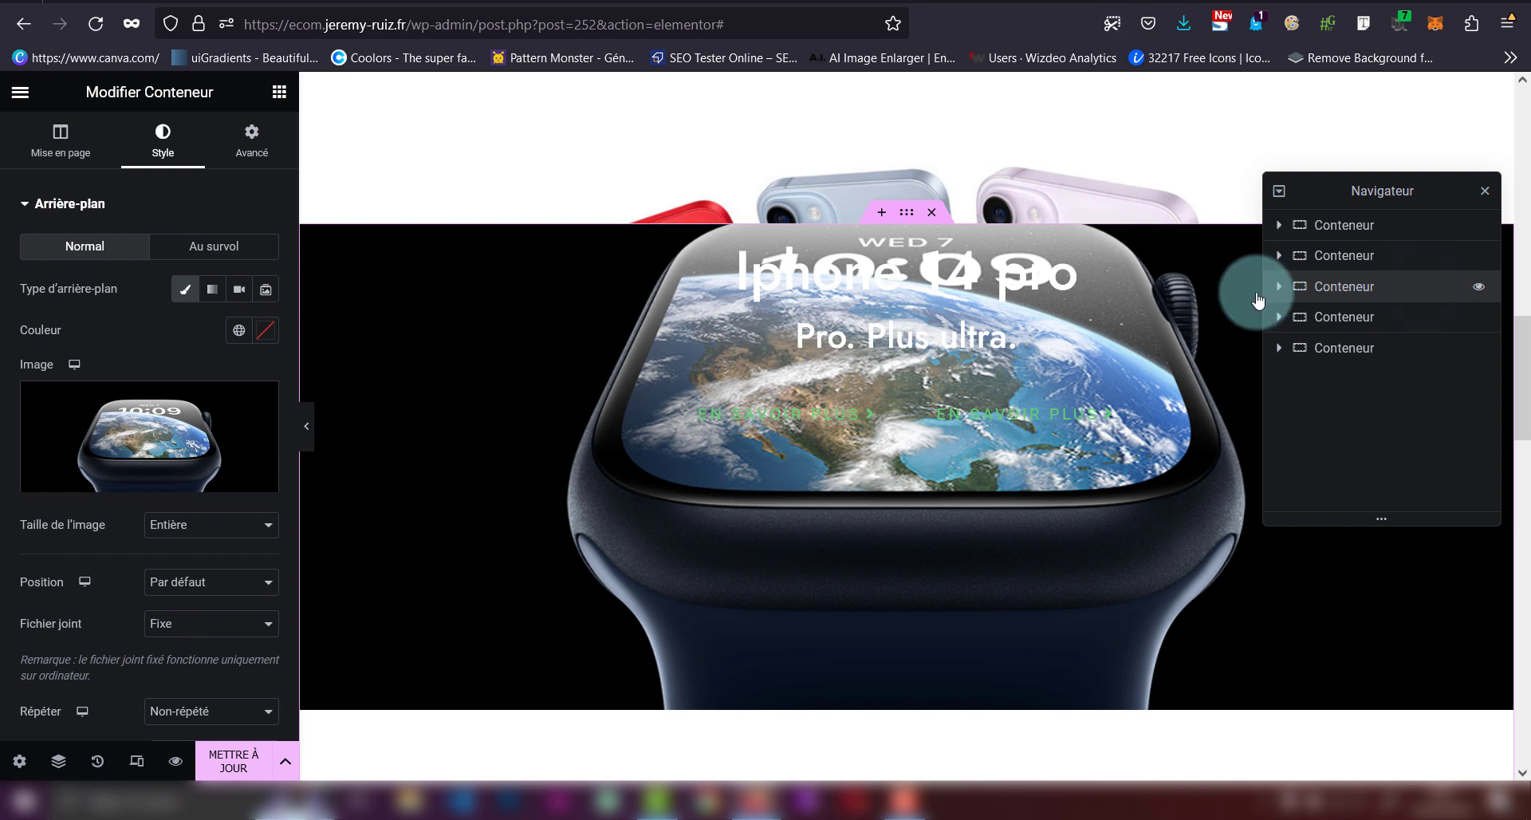
left_click(222, 563)
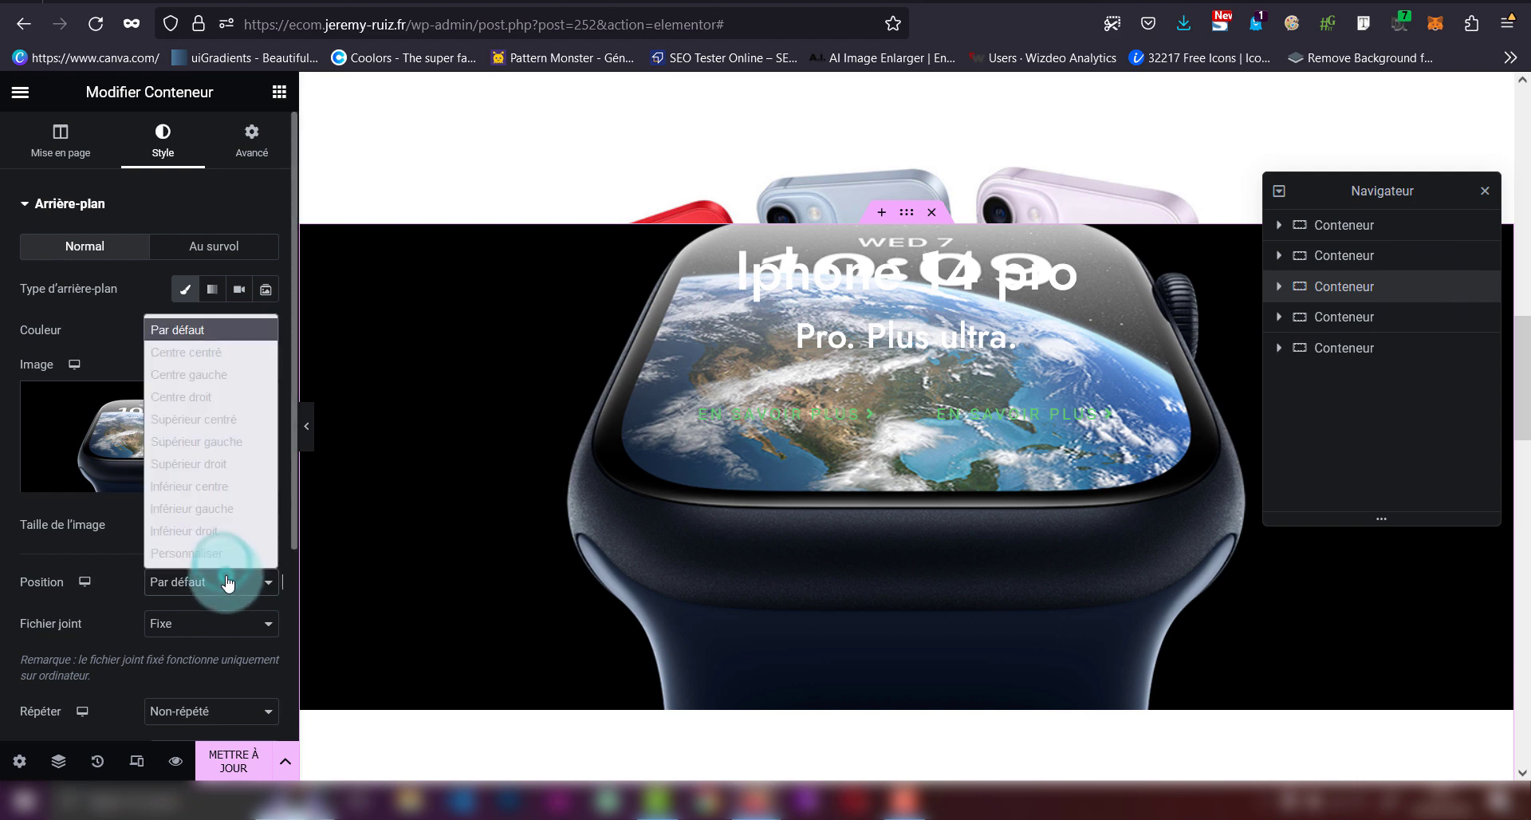
left_click(221, 486)
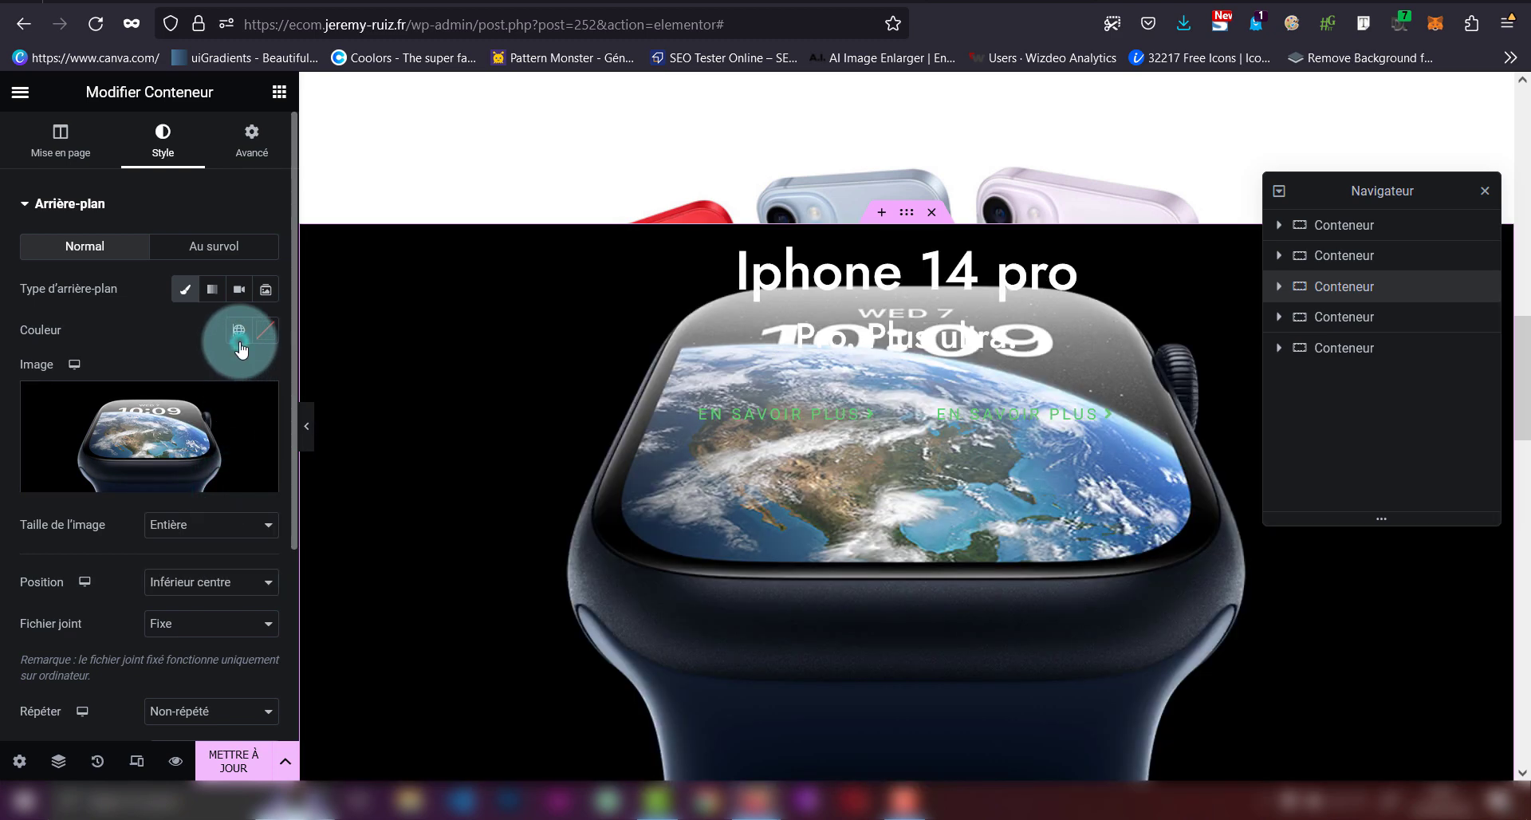
left_click(239, 339)
left_click(131, 574)
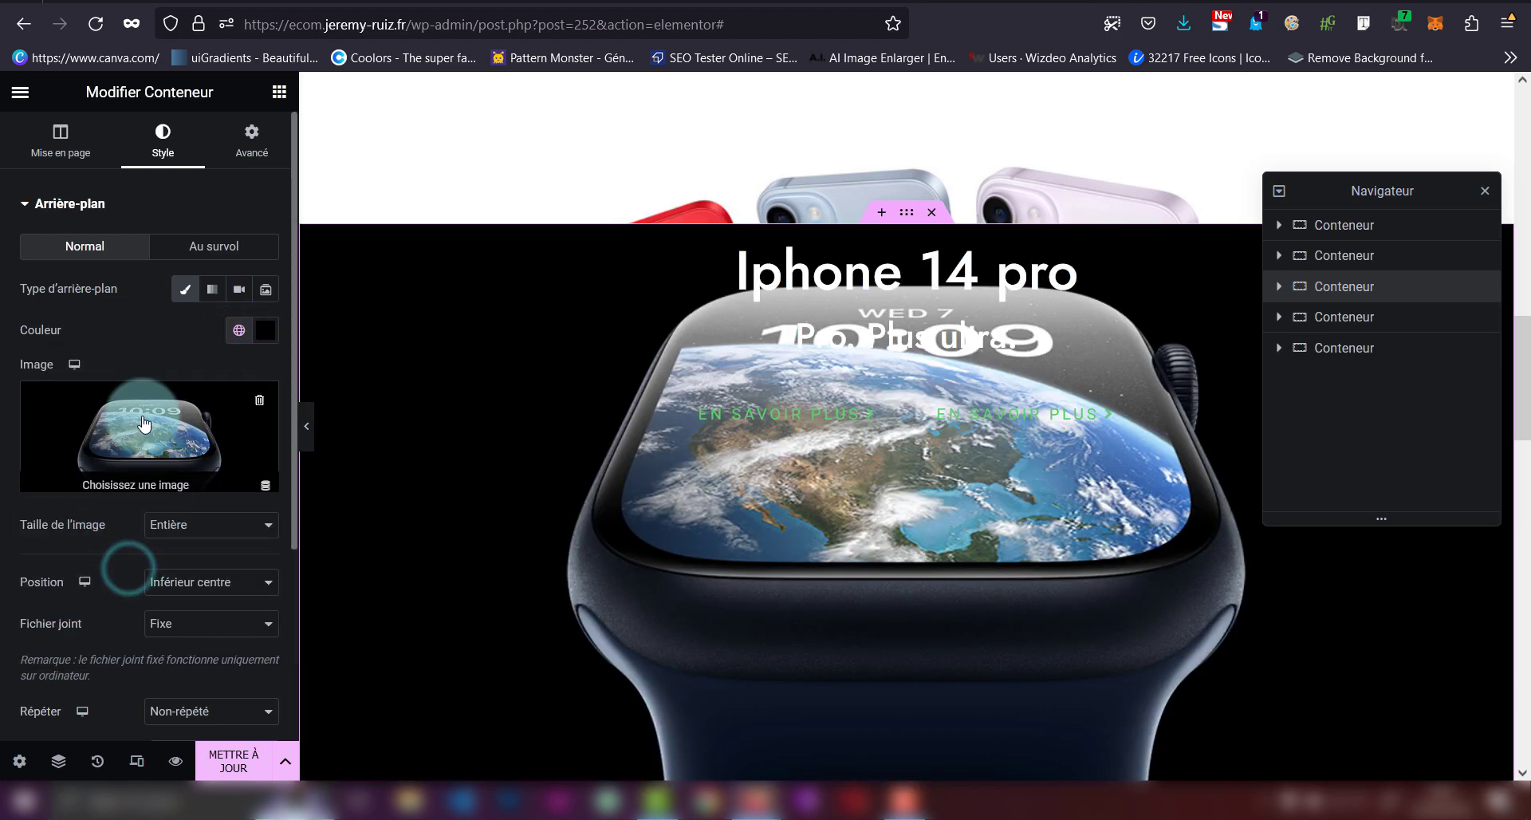
- Review the whole rebuilt page at full window width, from the Watch block and product rows back to the first iPhone block
scroll(615, 434, "down", 4)
scroll(615, 434, "down", 2)
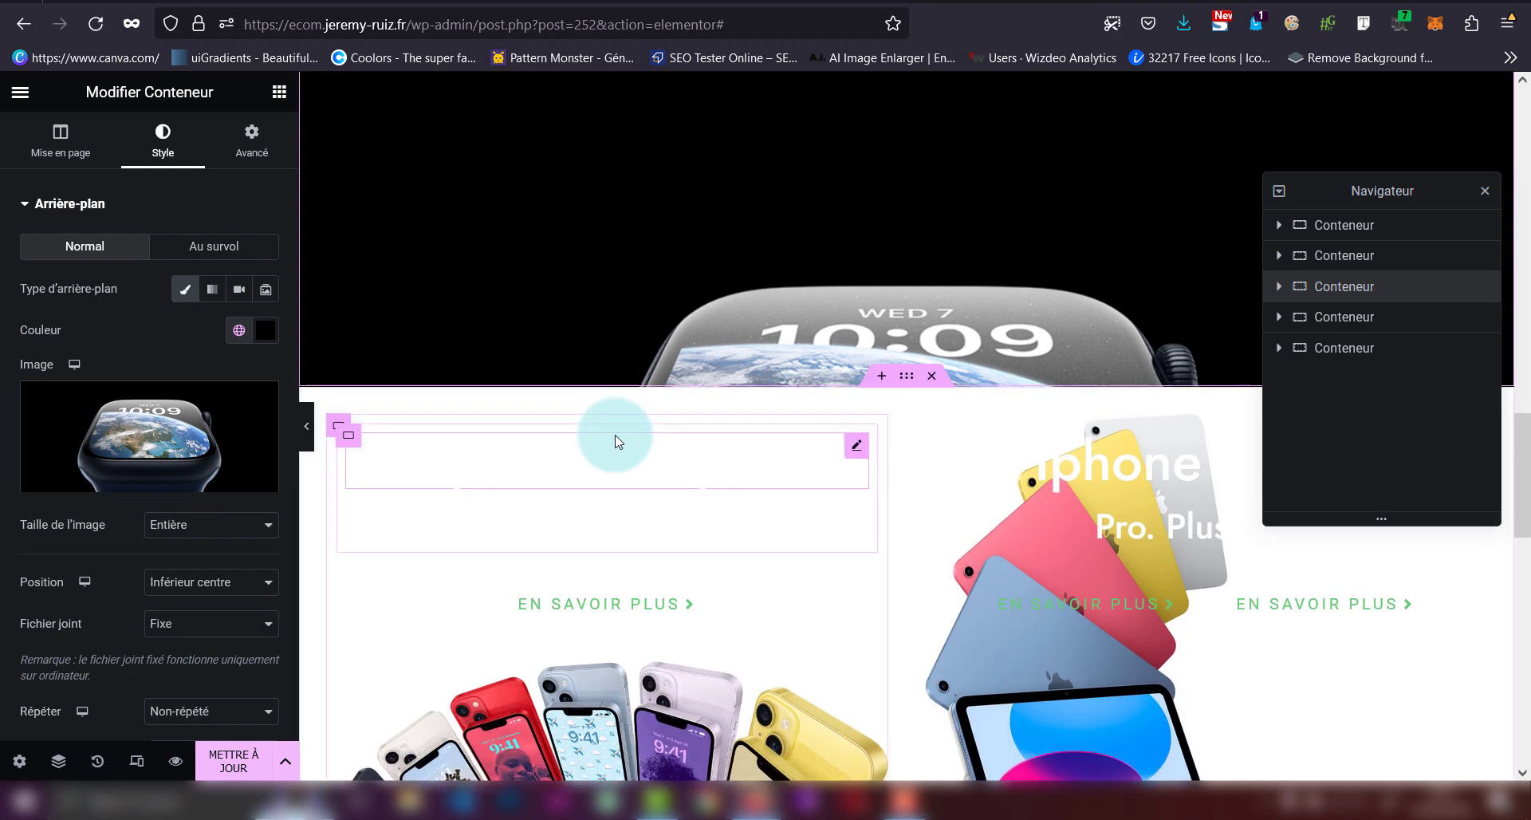
scroll(339, 478, "up", 2)
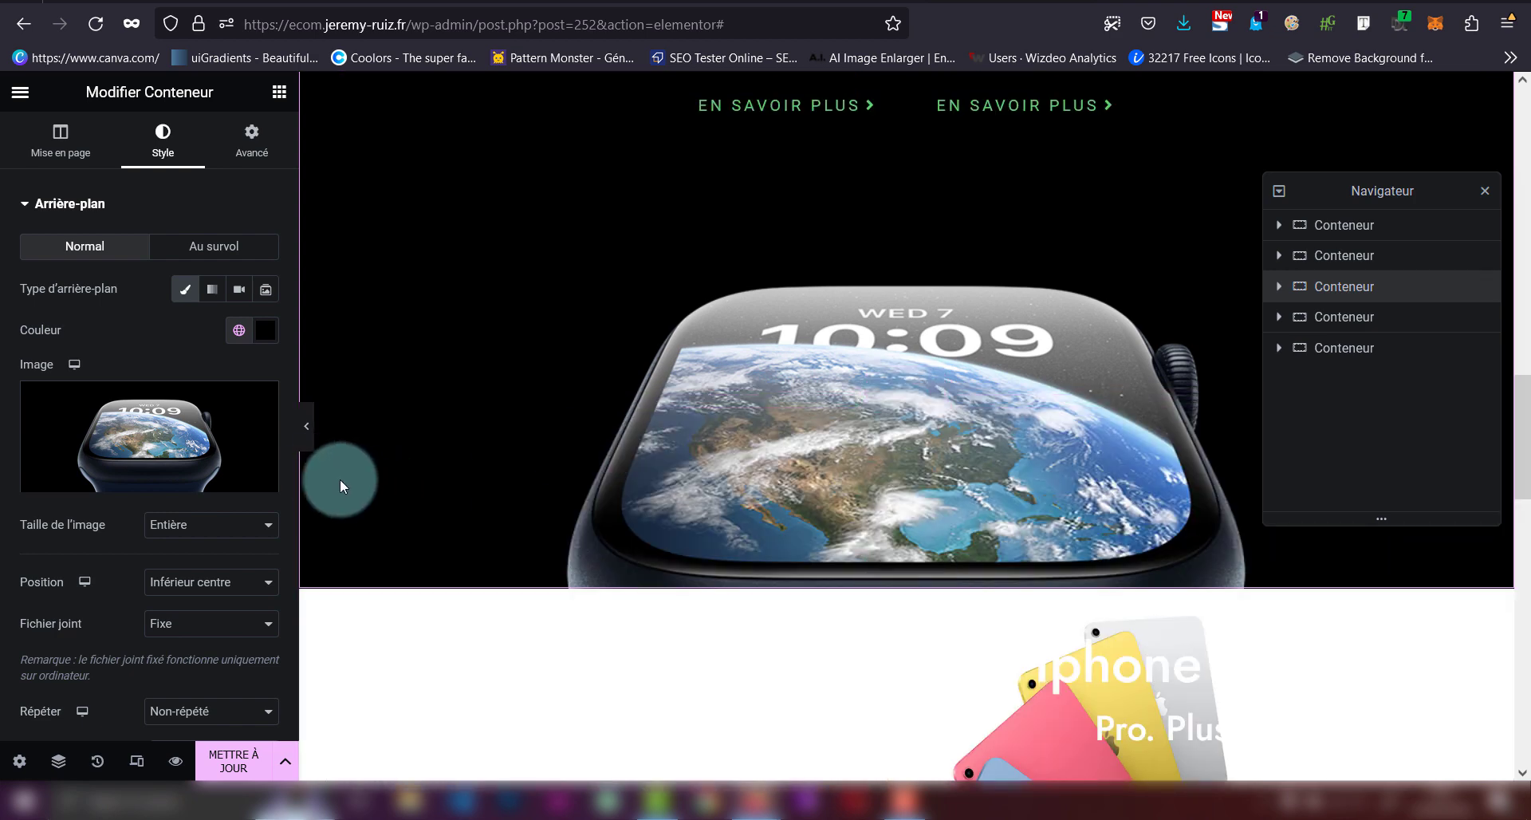
left_click(308, 432)
scroll(311, 437, "down", 10)
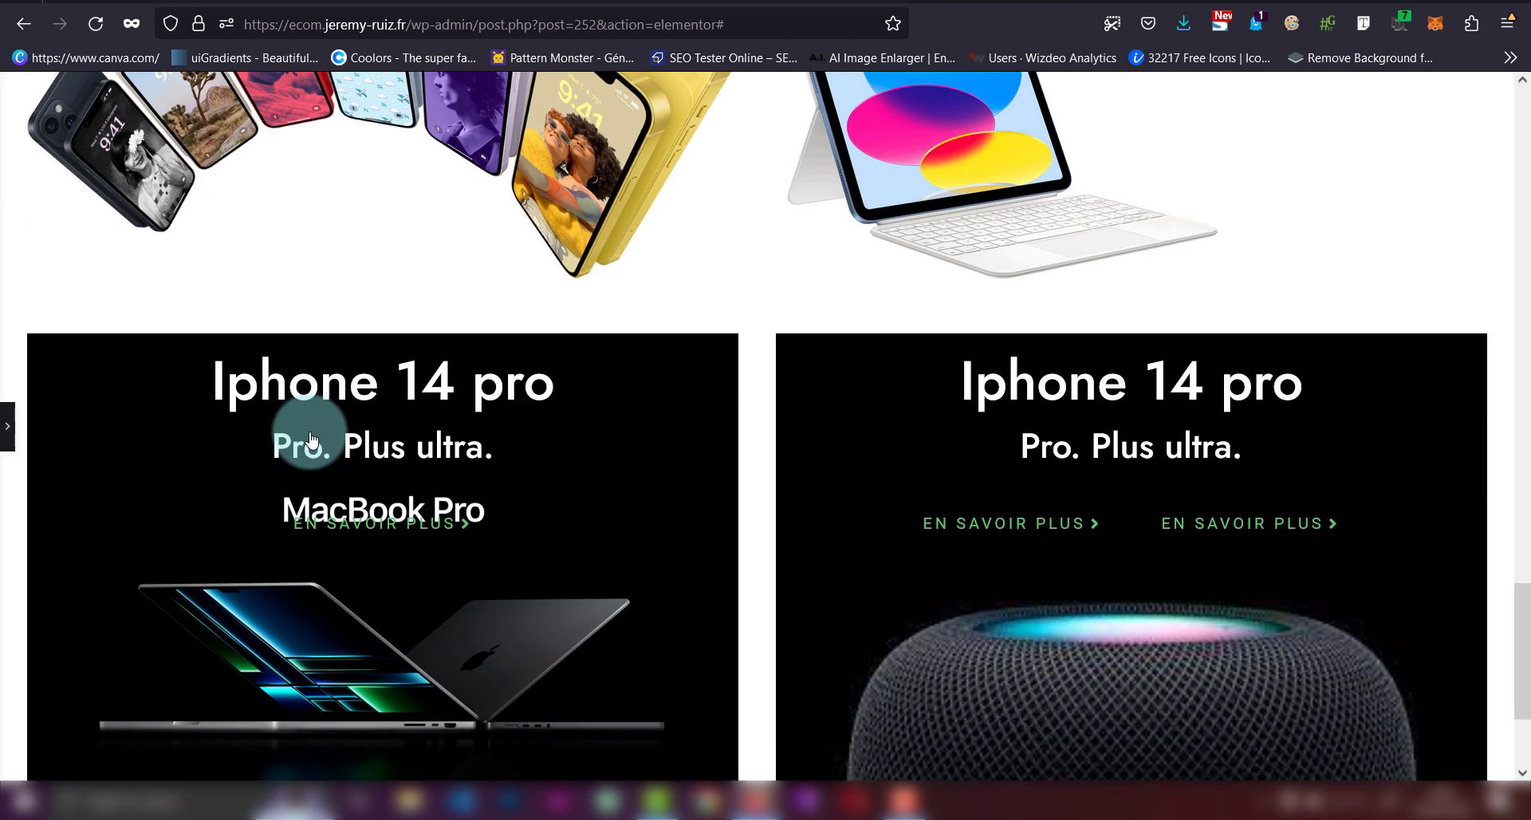
scroll(311, 439, "down", 3)
scroll(311, 439, "up", 12)
scroll(312, 439, "down", 7)
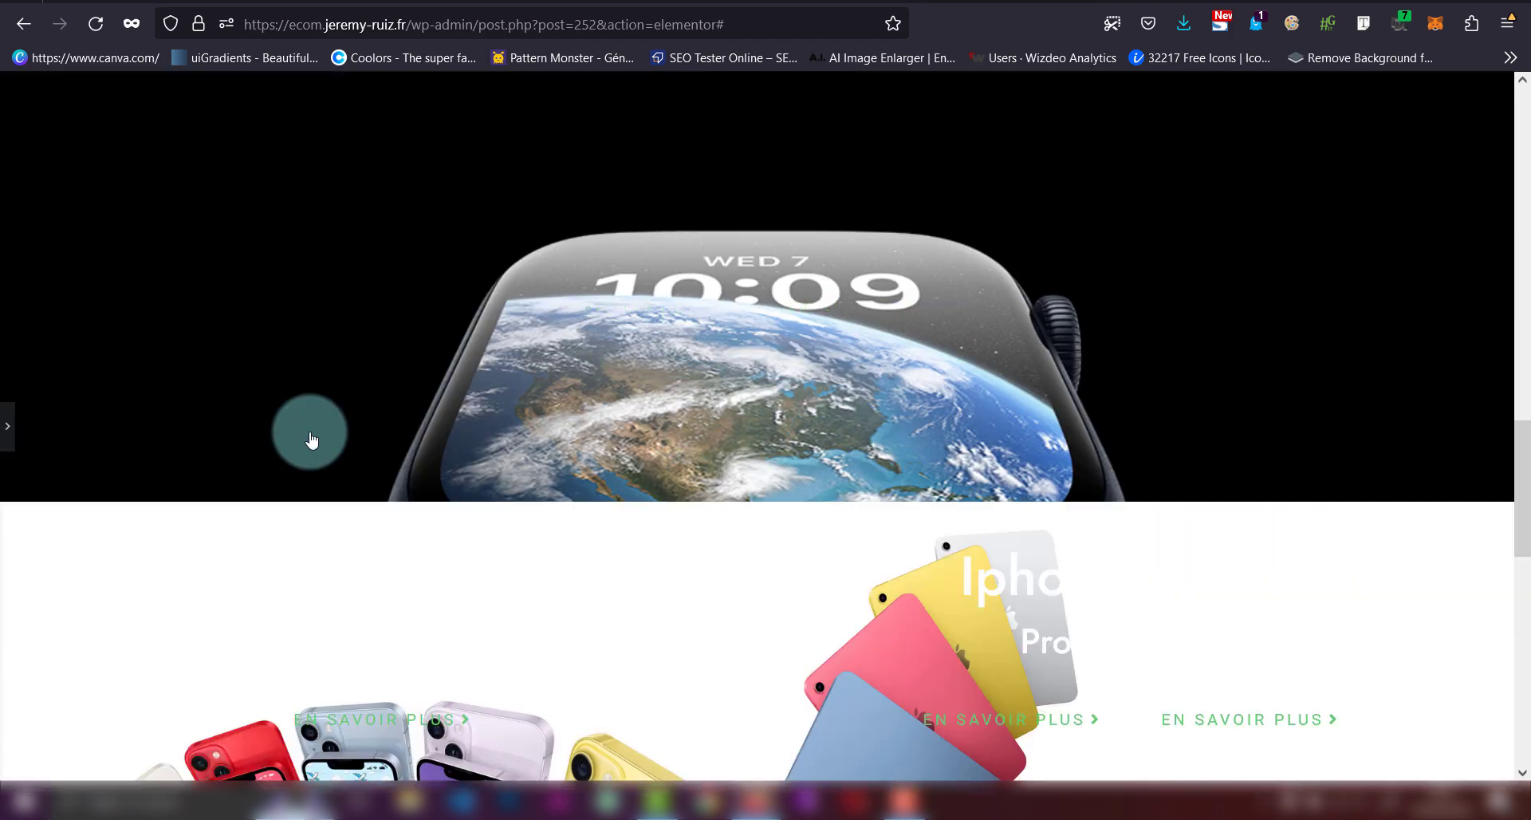
scroll(311, 439, "up", 8)
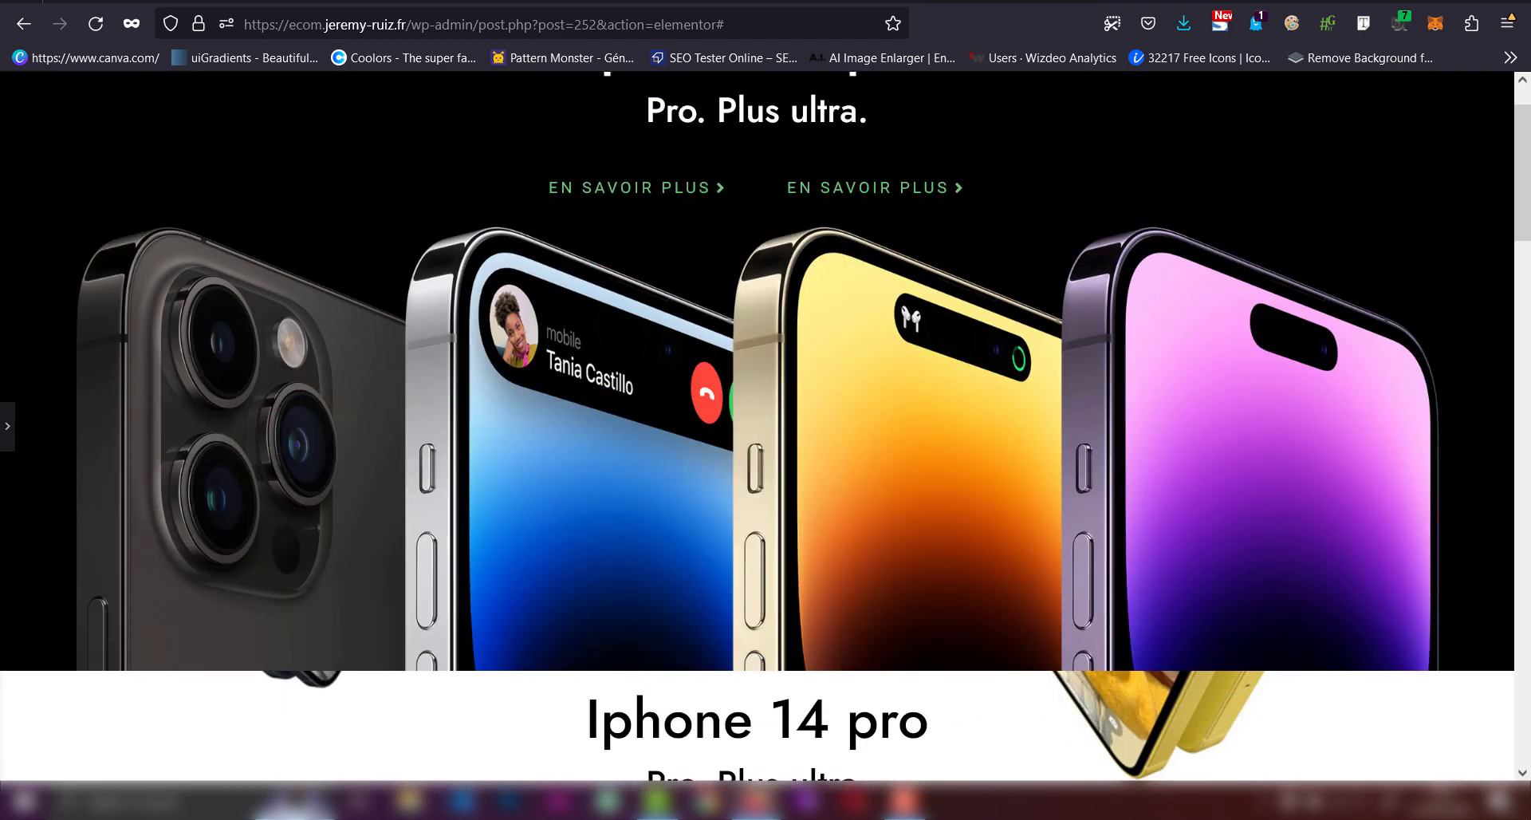
- Switch to Apple's home page and examine the content from the MacBook Pro and HomePod row down to the Apple TV+ carousel
key("ctrl+Tab")
scroll(859, 526, "down", 15)
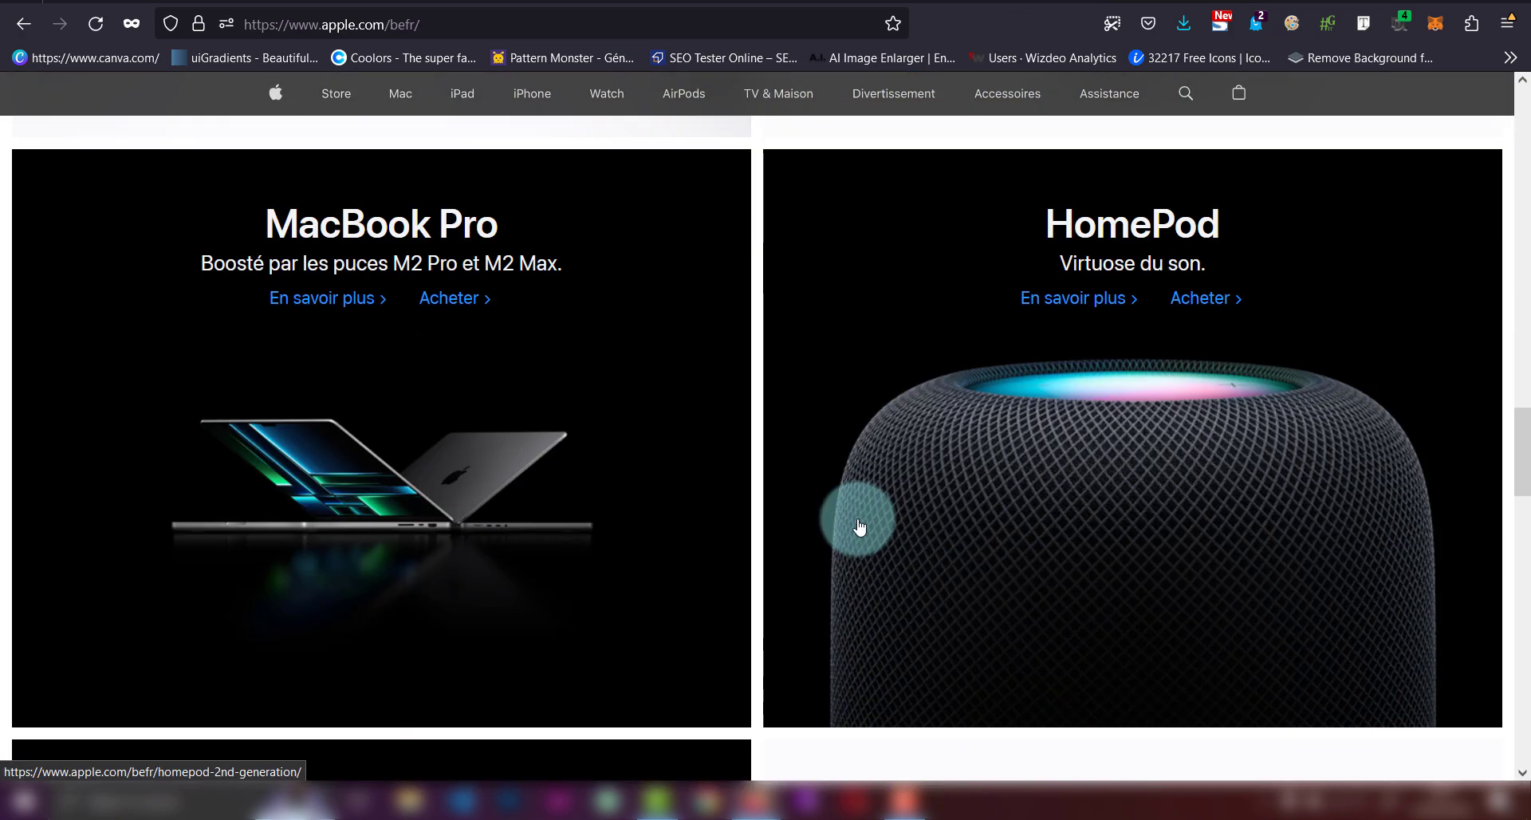
scroll(859, 526, "down", 4)
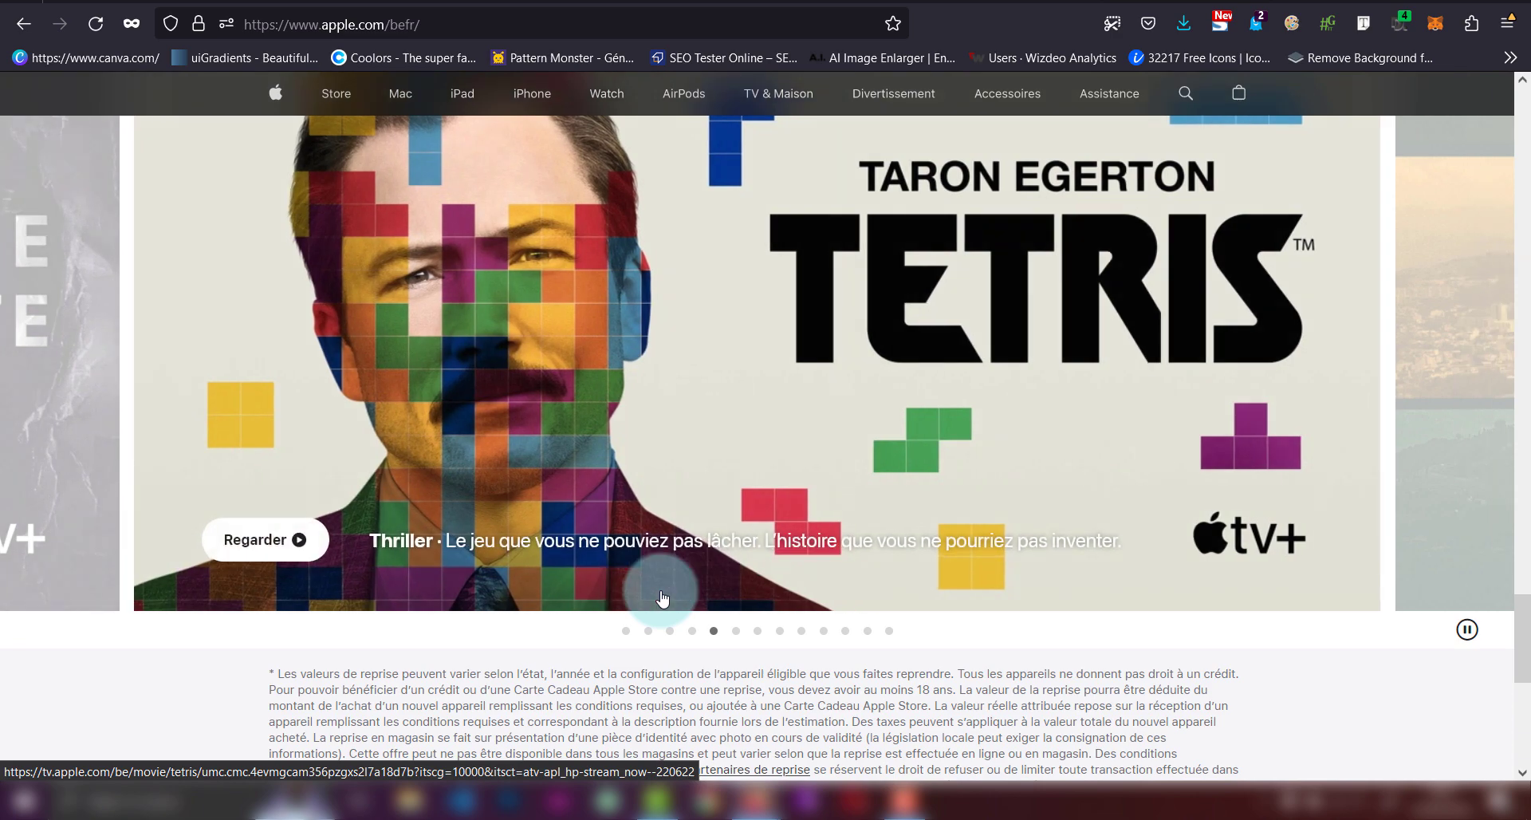
- Examine the Apple TV+ carousel and the footnotes beneath it on Apple's home page
scroll(662, 598, "down", 1)
scroll(662, 598, "up", 3)
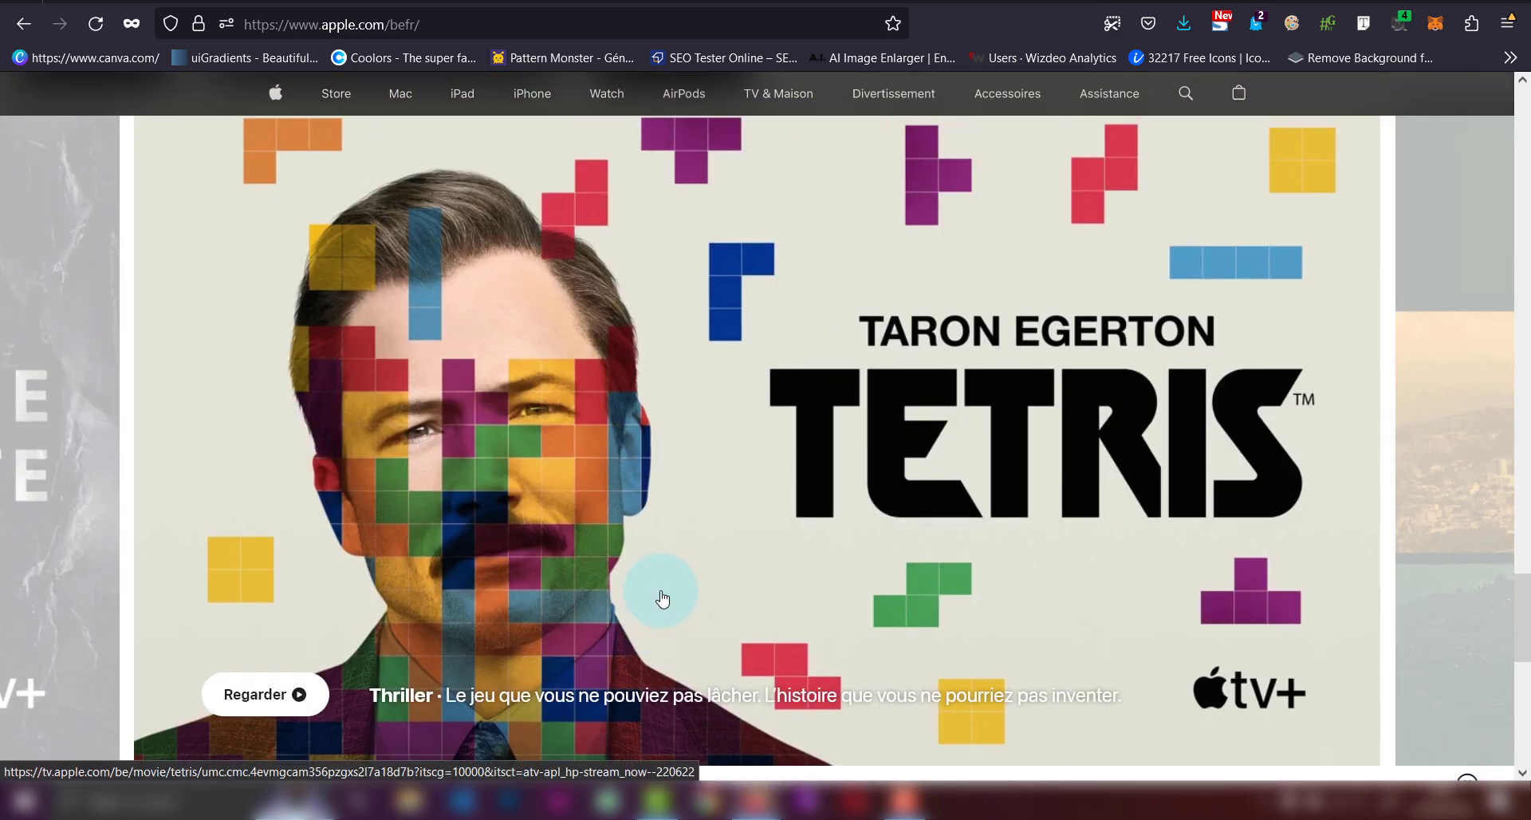
scroll(662, 598, "up", 1)
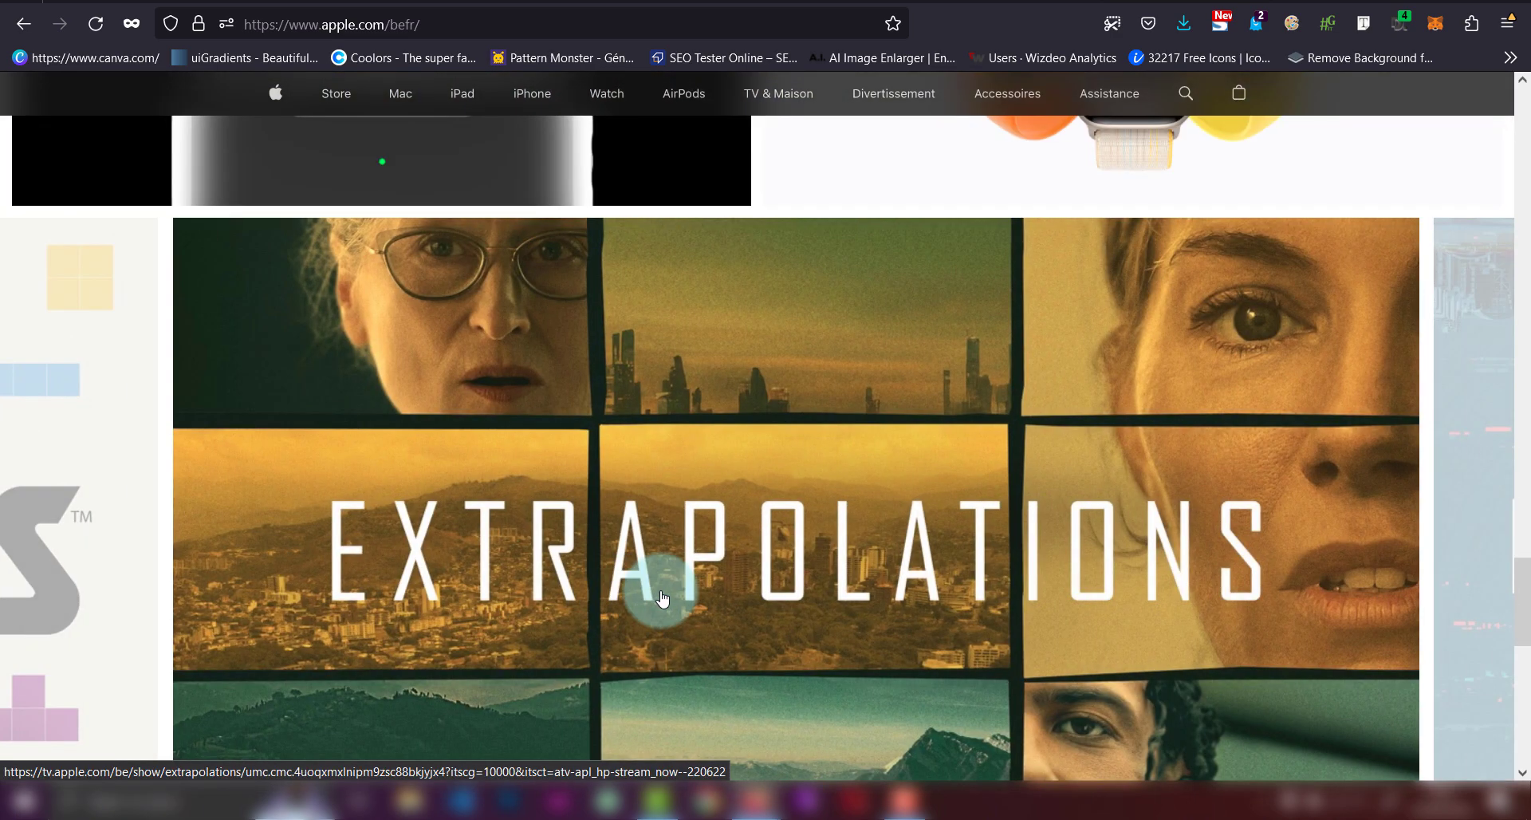
scroll(519, 460, "down", 3)
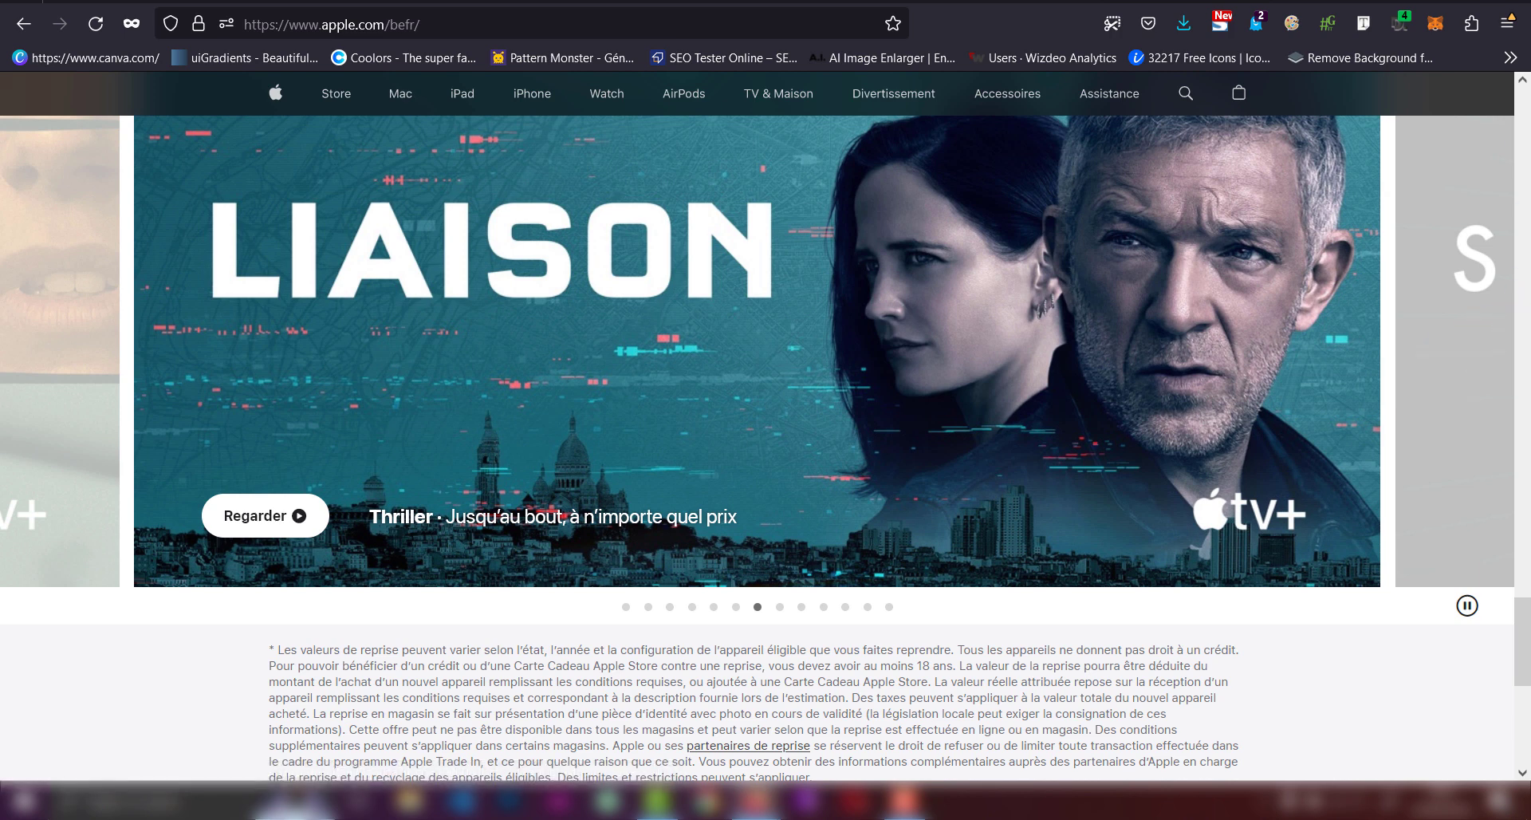
- Switch back to the Elementor editor, show the editing panel again and select the row container holding the MacBook Pro and HomePod blocks
left_click(965, 2)
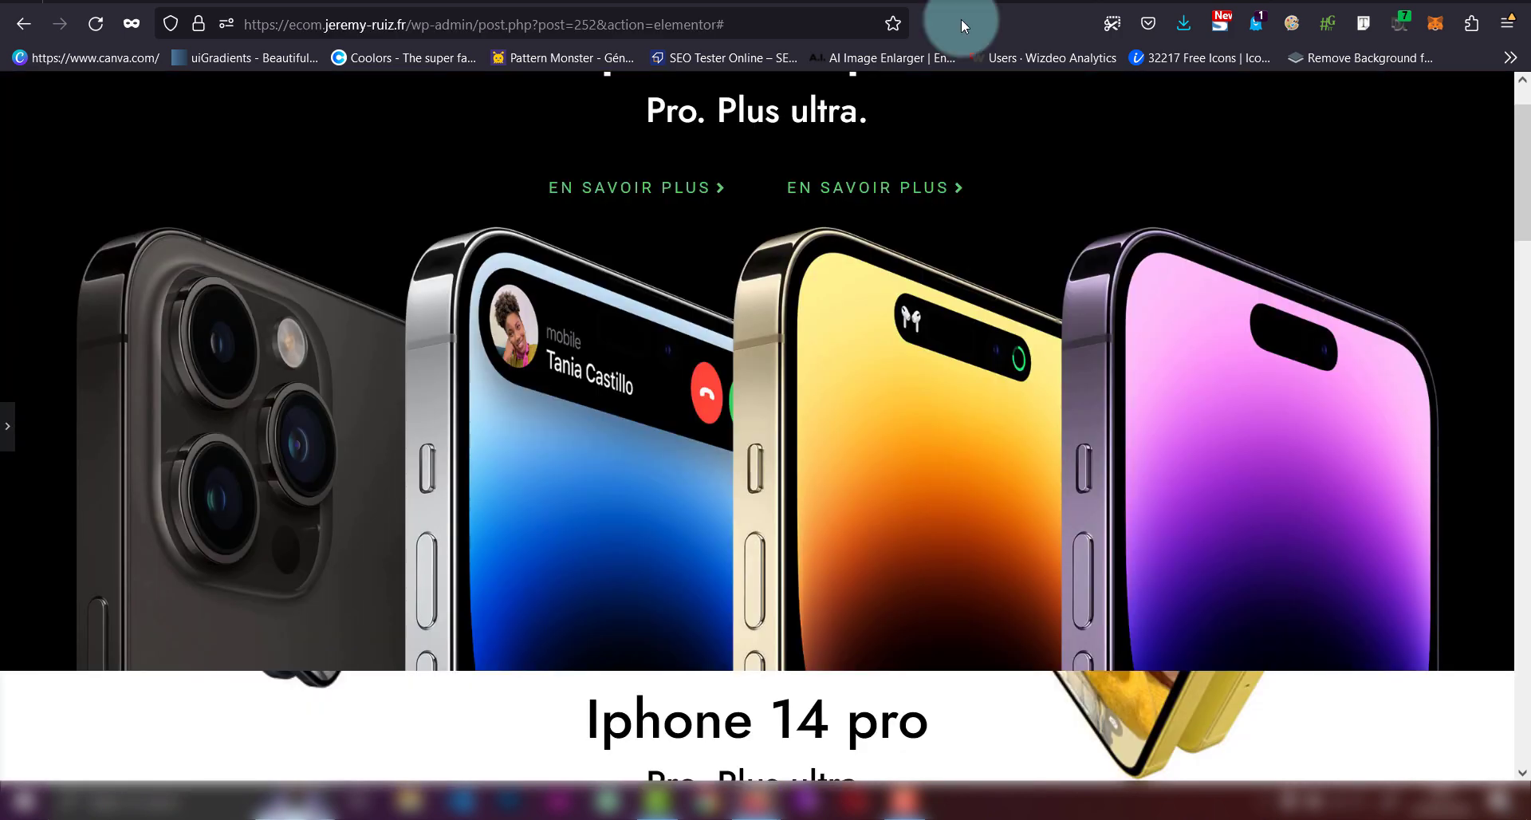
left_click(11, 431)
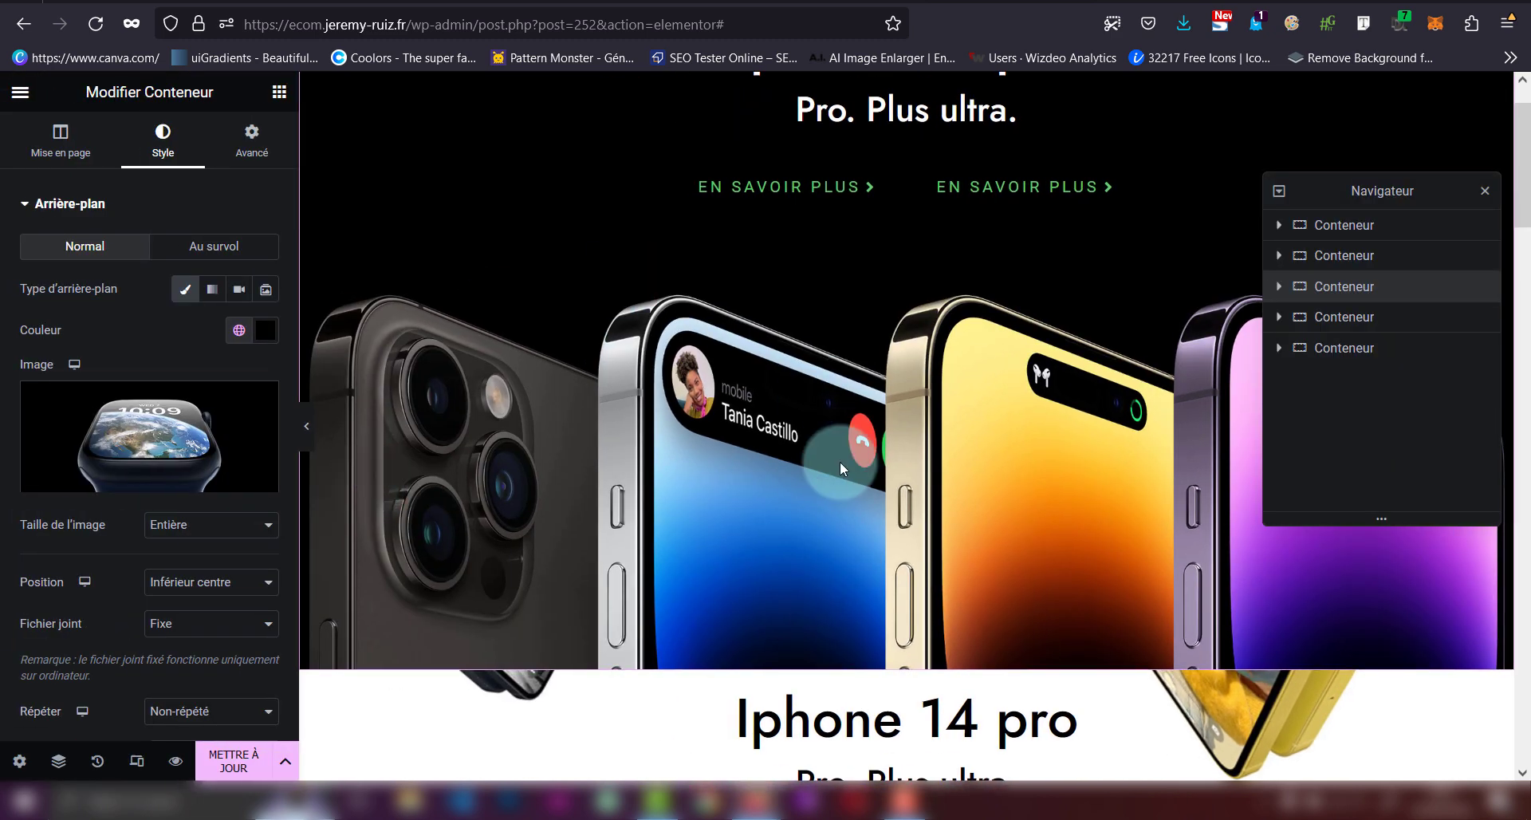
scroll(839, 461, "down", 10)
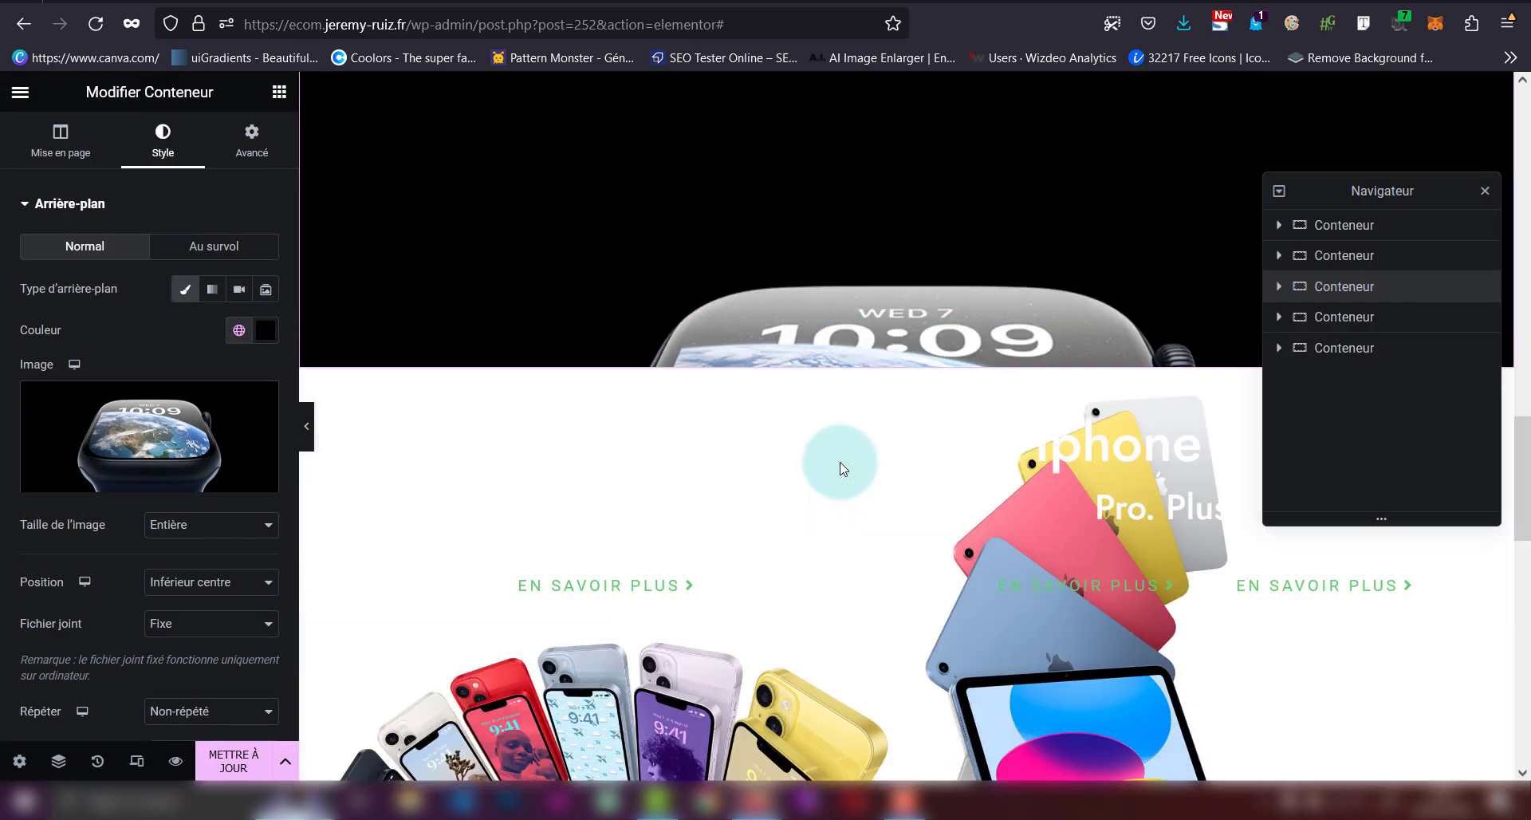
scroll(840, 461, "down", 6)
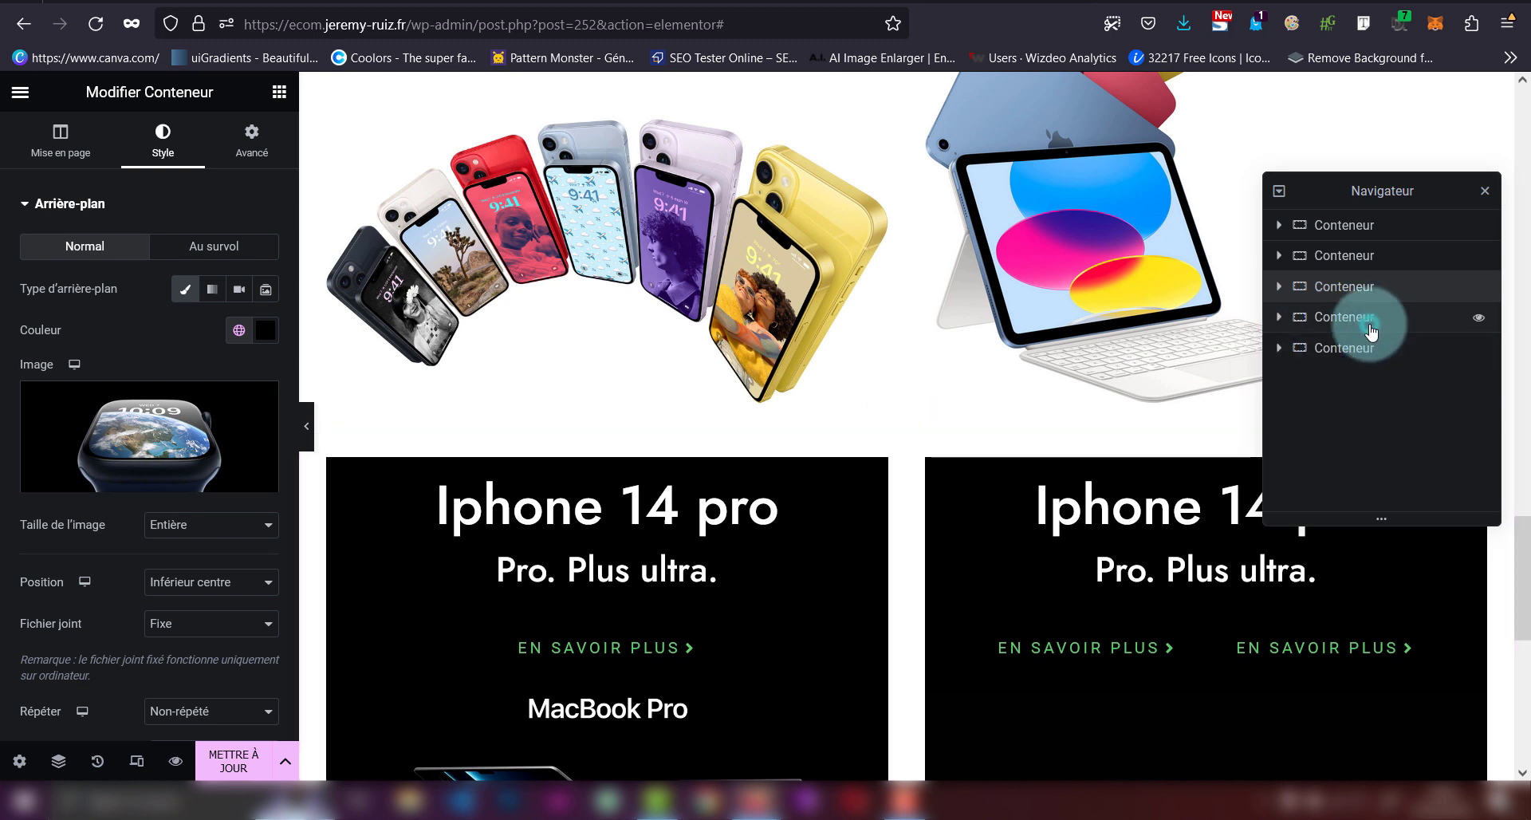
scroll(946, 519, "down", 5)
left_click(1326, 337)
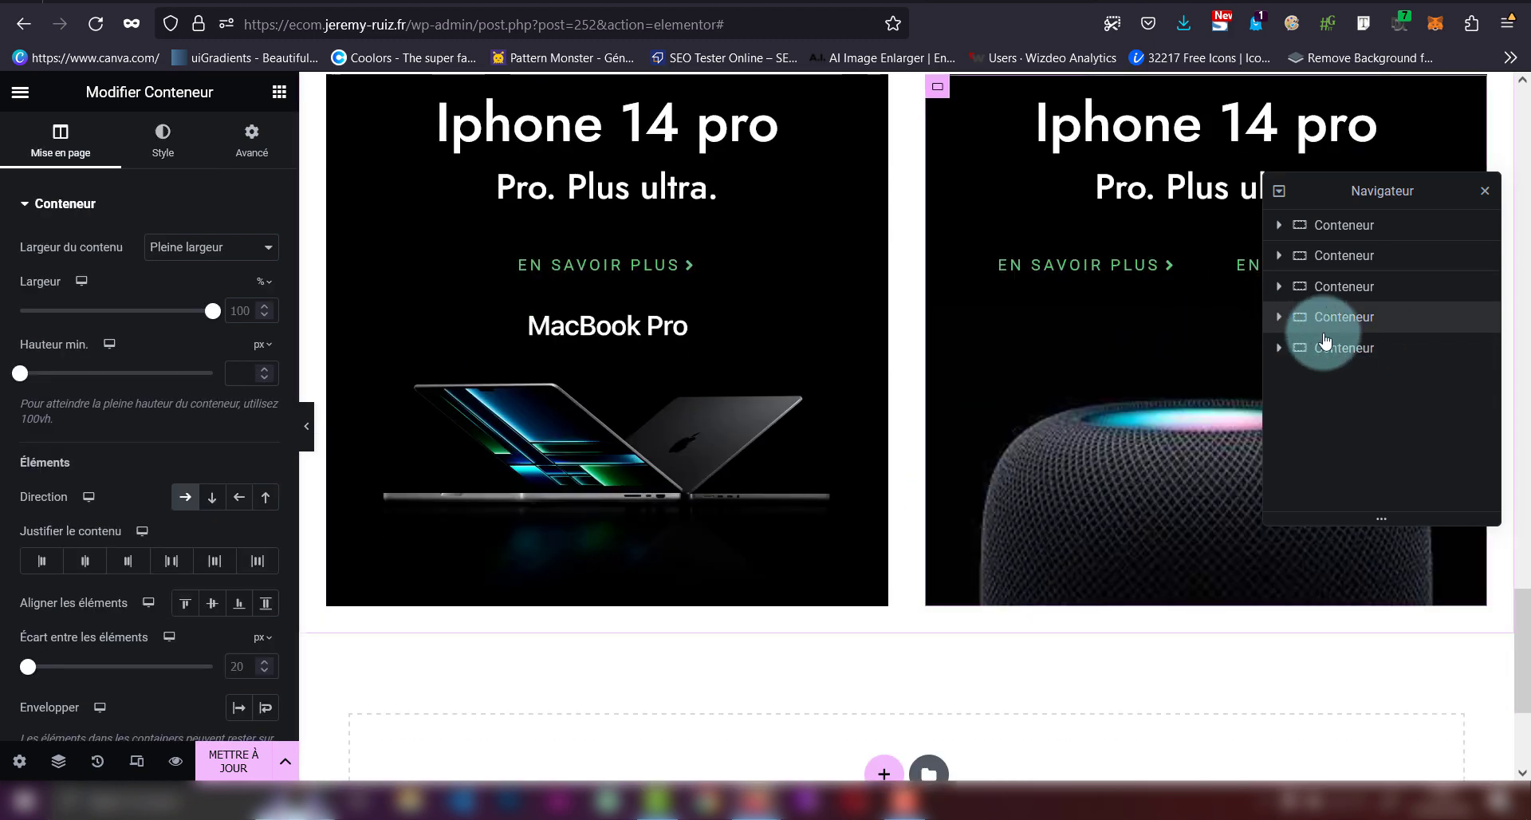
left_click(1372, 351)
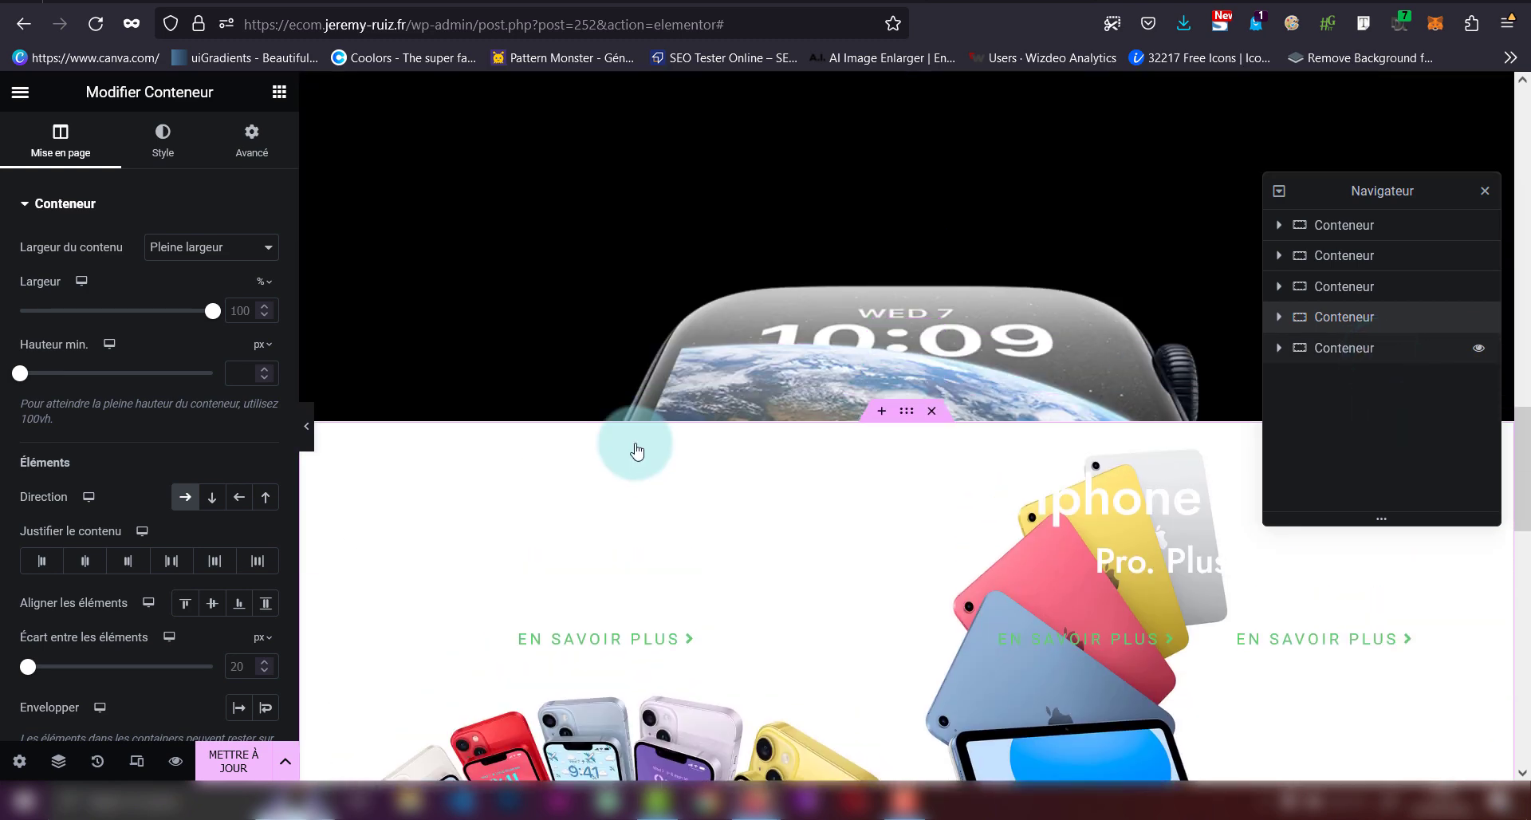
scroll(634, 447, "down", 5)
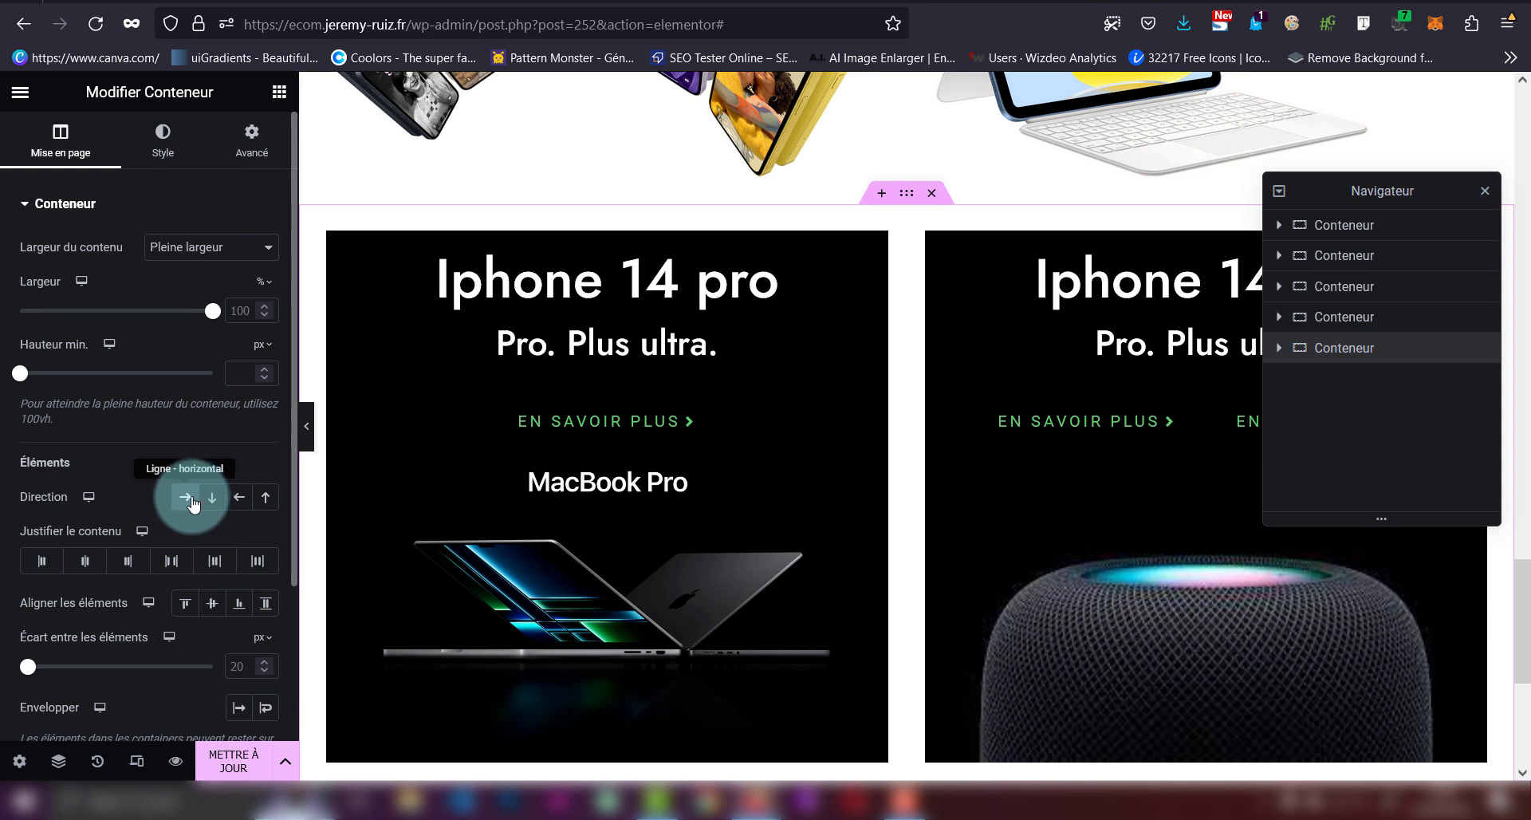
- Try the Ligne - inversé direction on the MacBook Pro and HomePod row, and restore the horizontal row direction
left_click(241, 499)
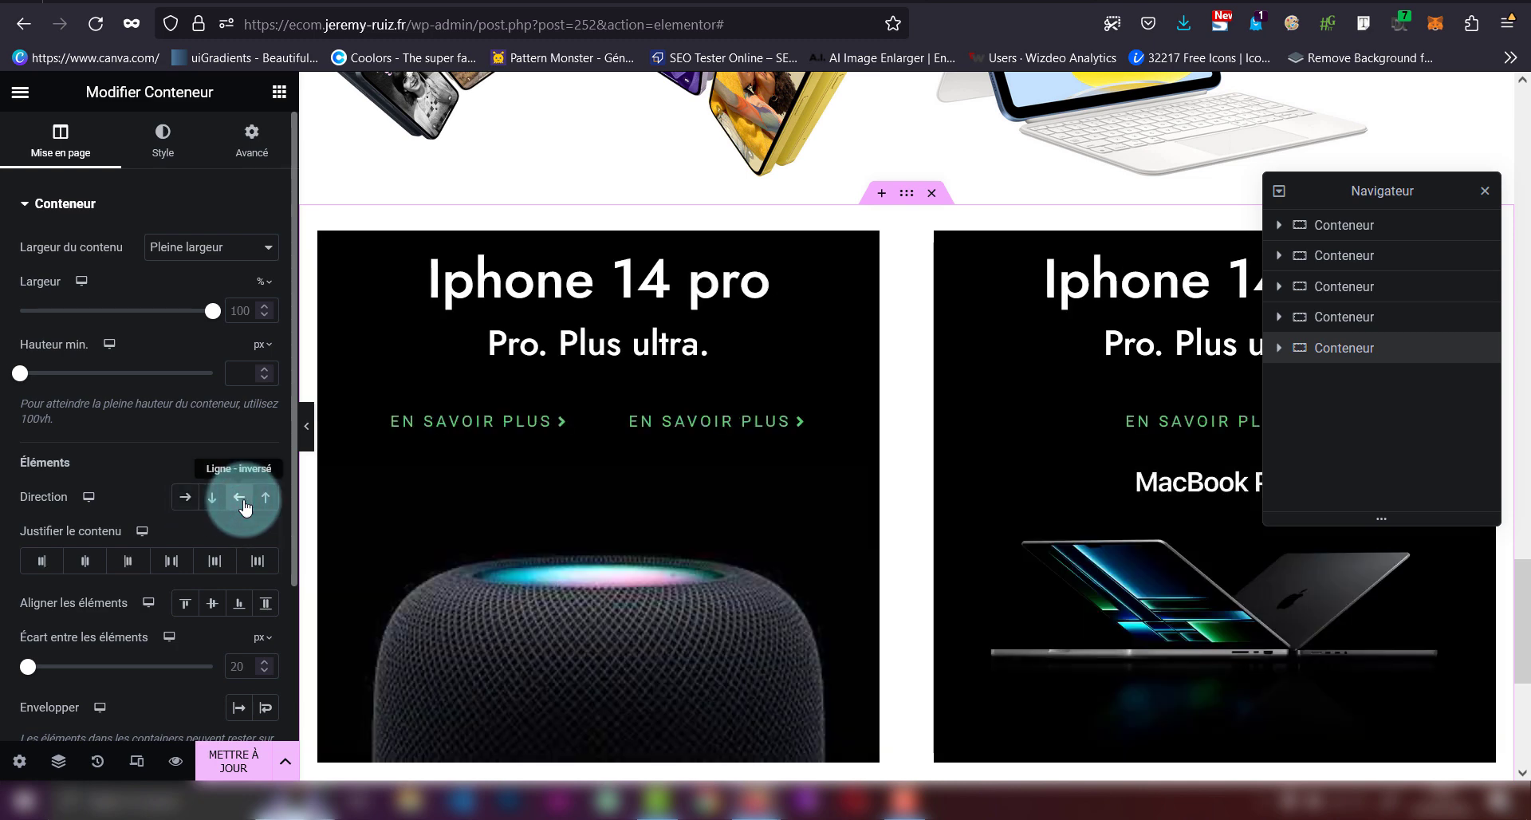
left_click(186, 498)
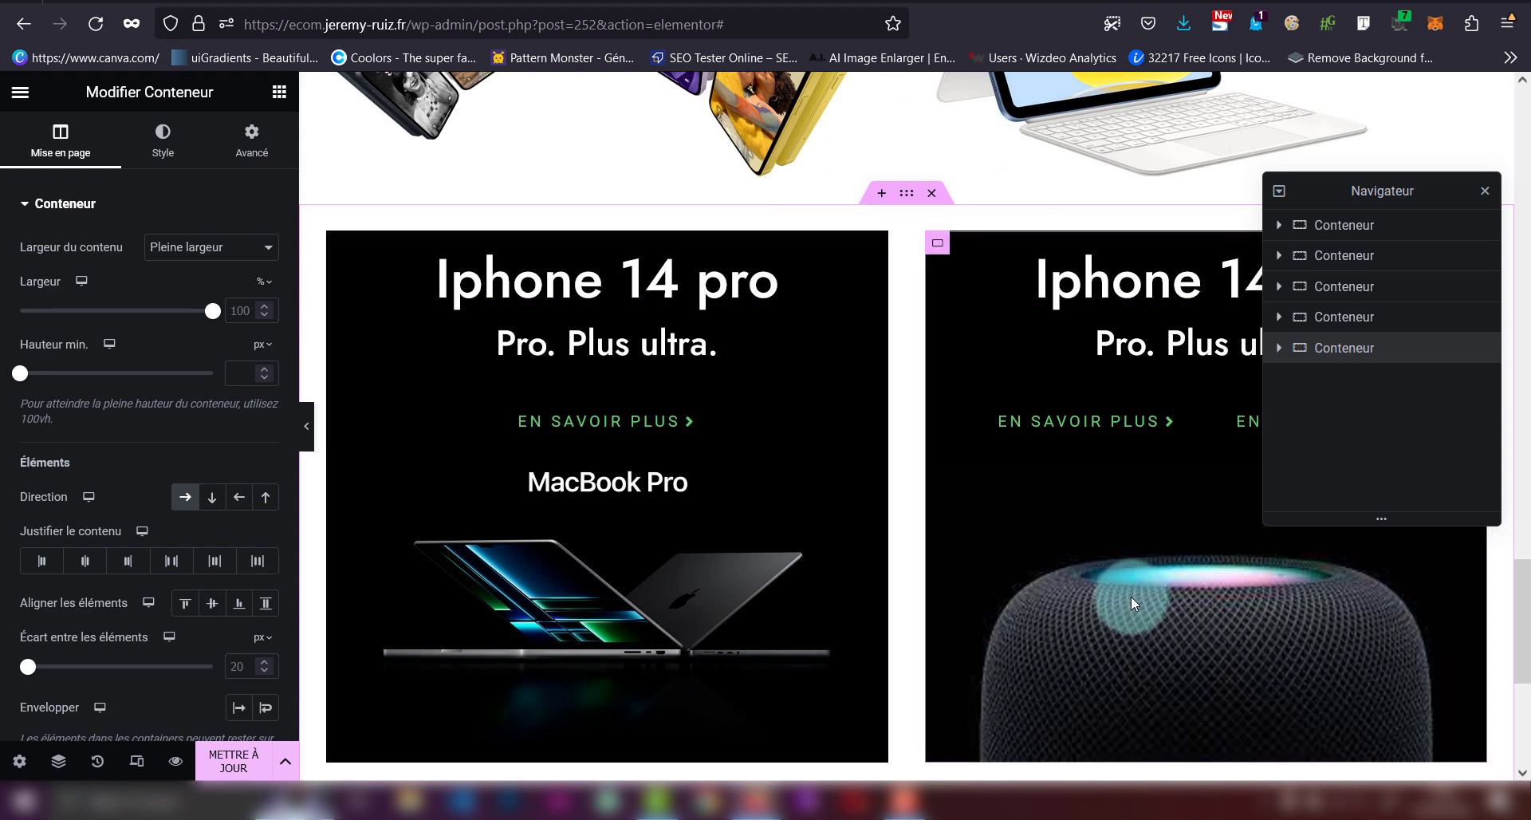
- Preview the page in Portrait mobile and try the Ligne - inversé and Colonne - inversé directions on the MacBook Pro and HomePod row
left_click(132, 766)
left_click(859, 92)
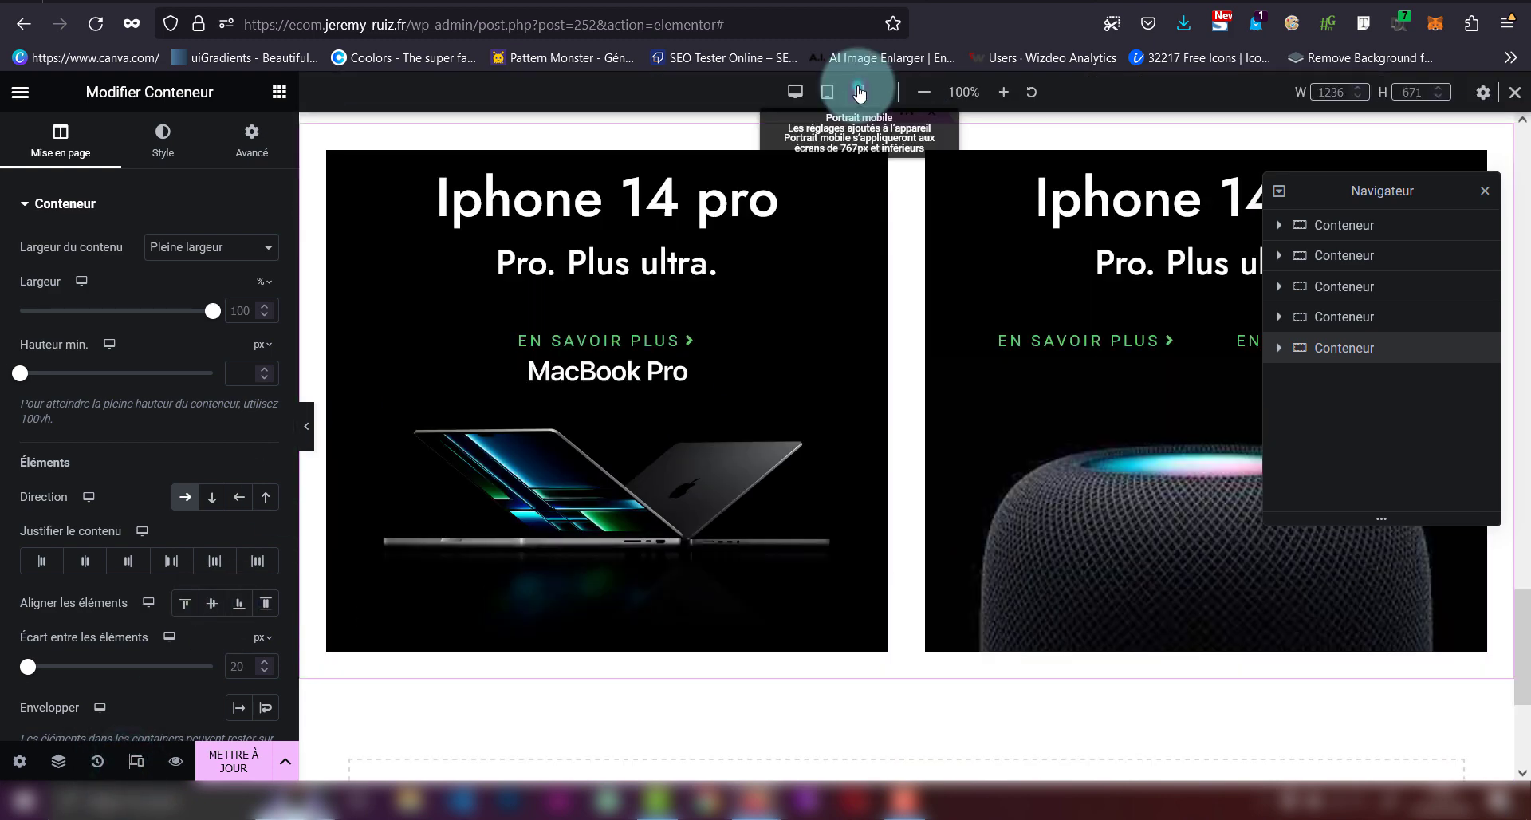
scroll(886, 383, "down", 3)
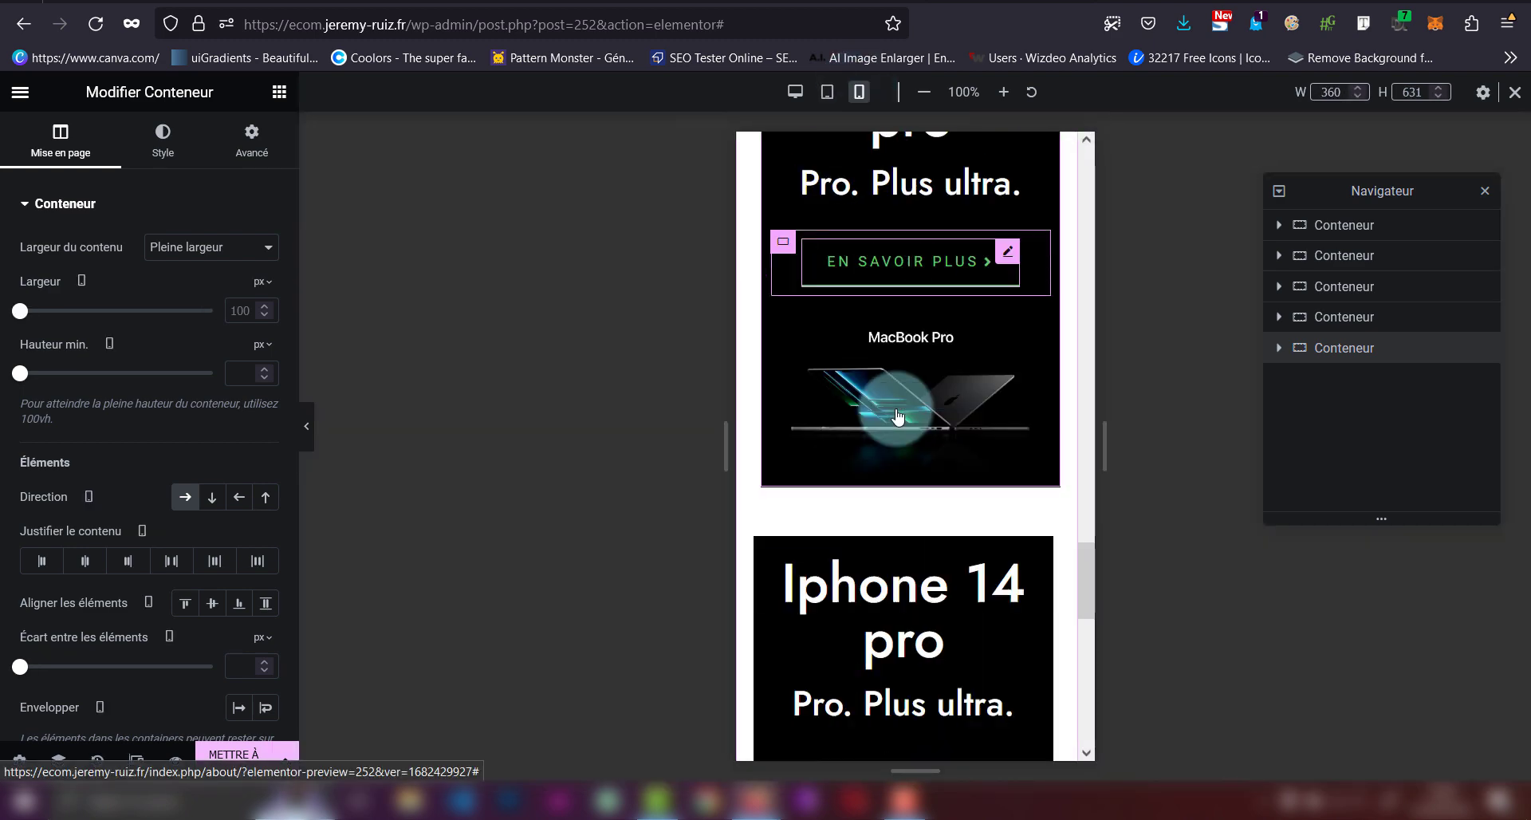
scroll(898, 415, "up", 2)
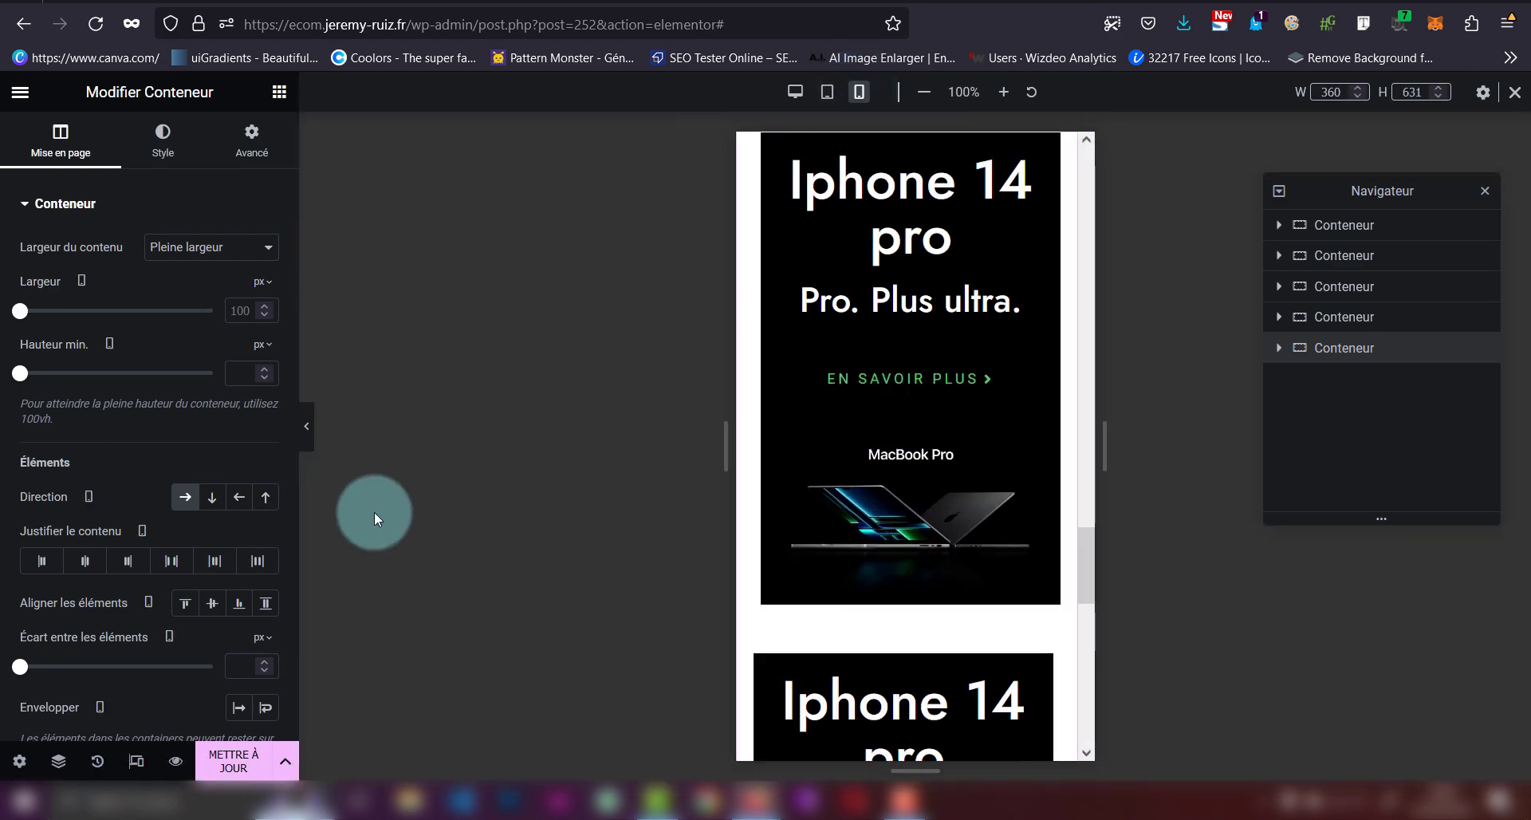
left_click(249, 512)
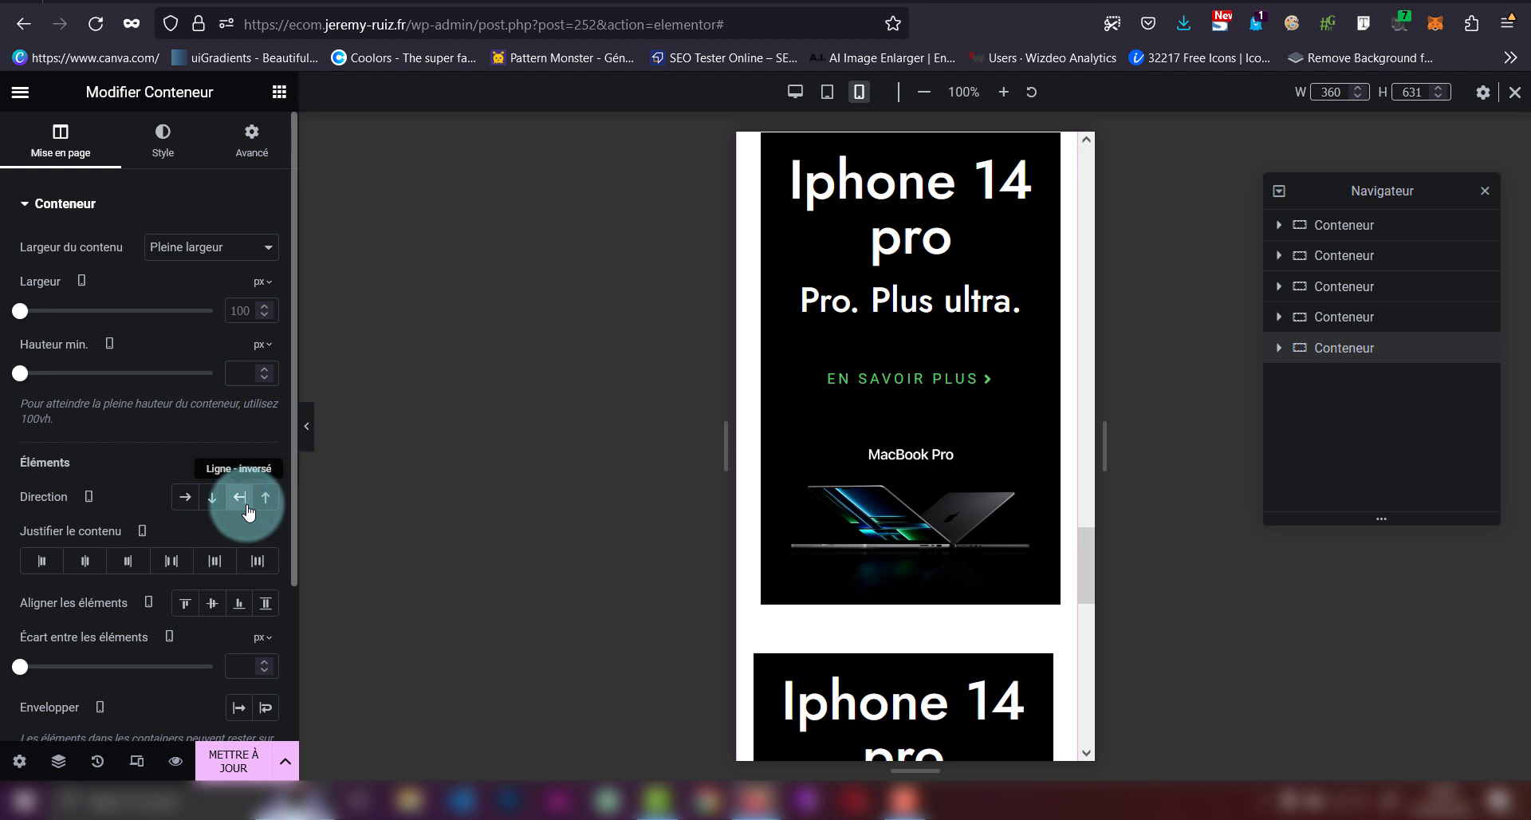
left_click(266, 499)
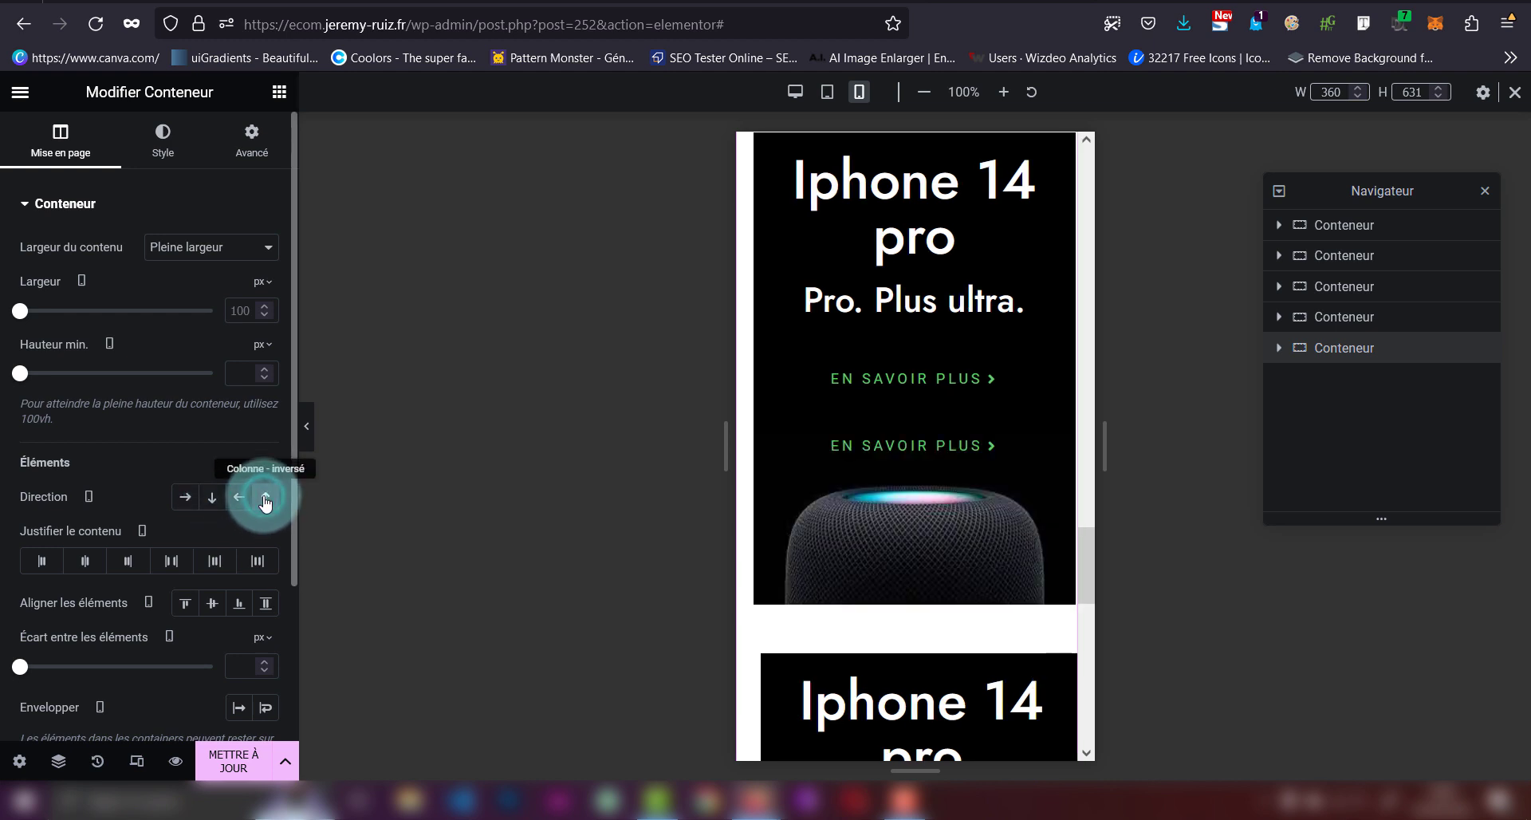
scroll(899, 537, "down", 8)
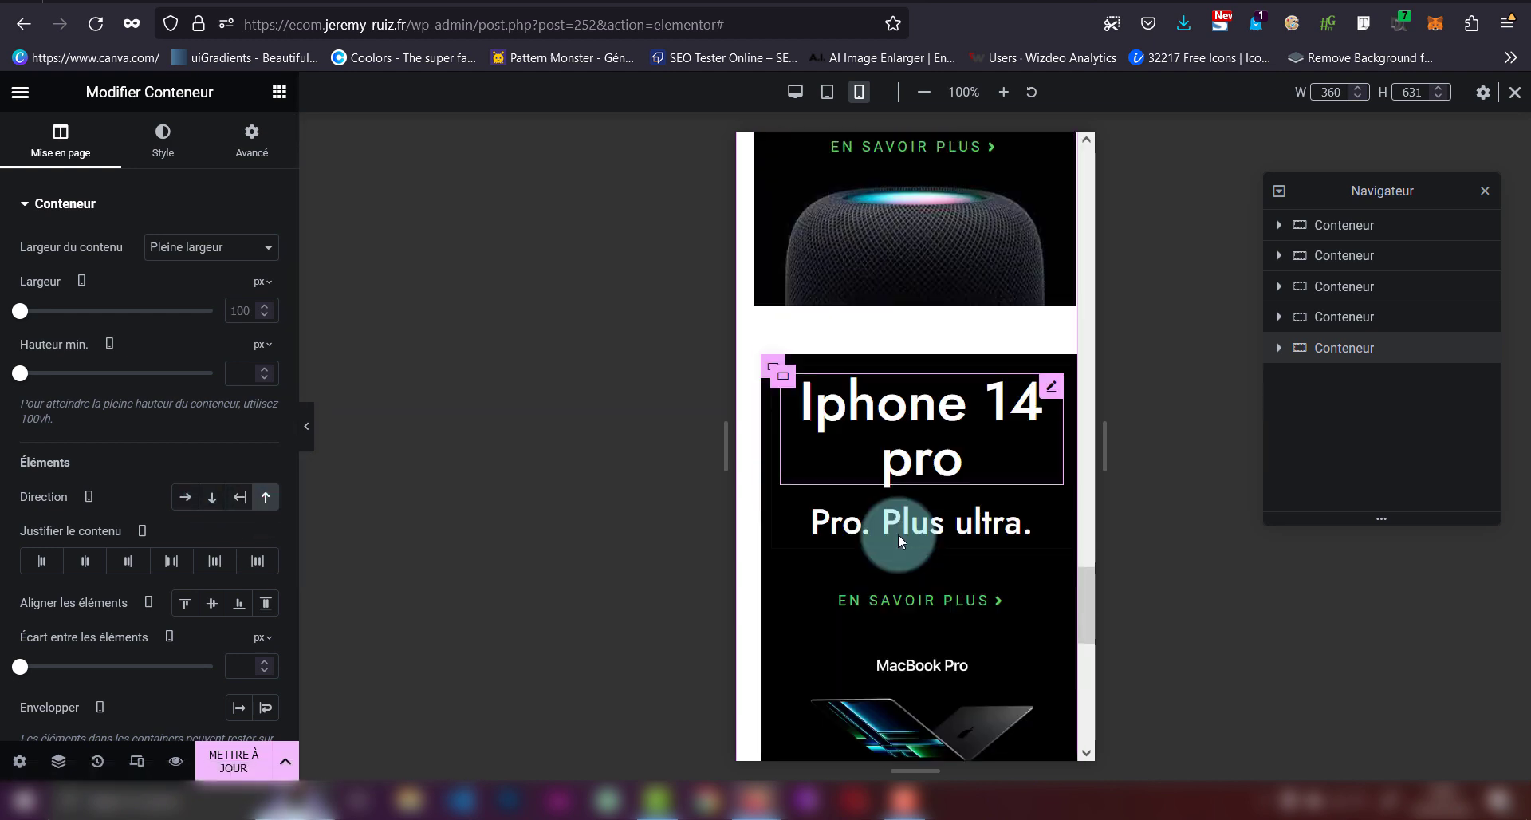
scroll(898, 539, "up", 7)
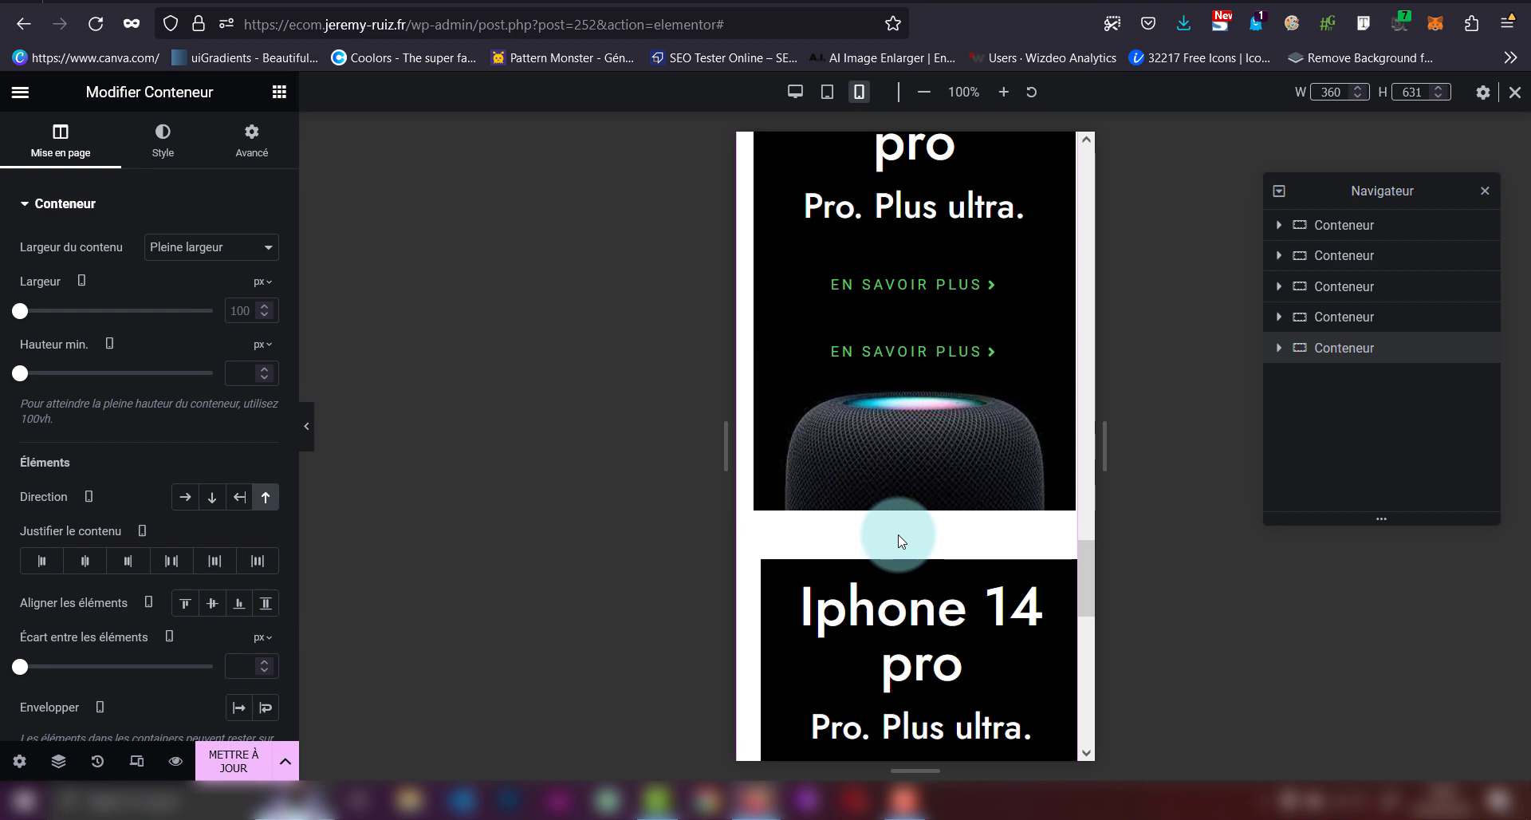
- Compare the order of the MacBook Pro and HomePod blocks between the desktop and mobile previews, ending in the desktop view
left_click(795, 95)
scroll(889, 263, "up", 6)
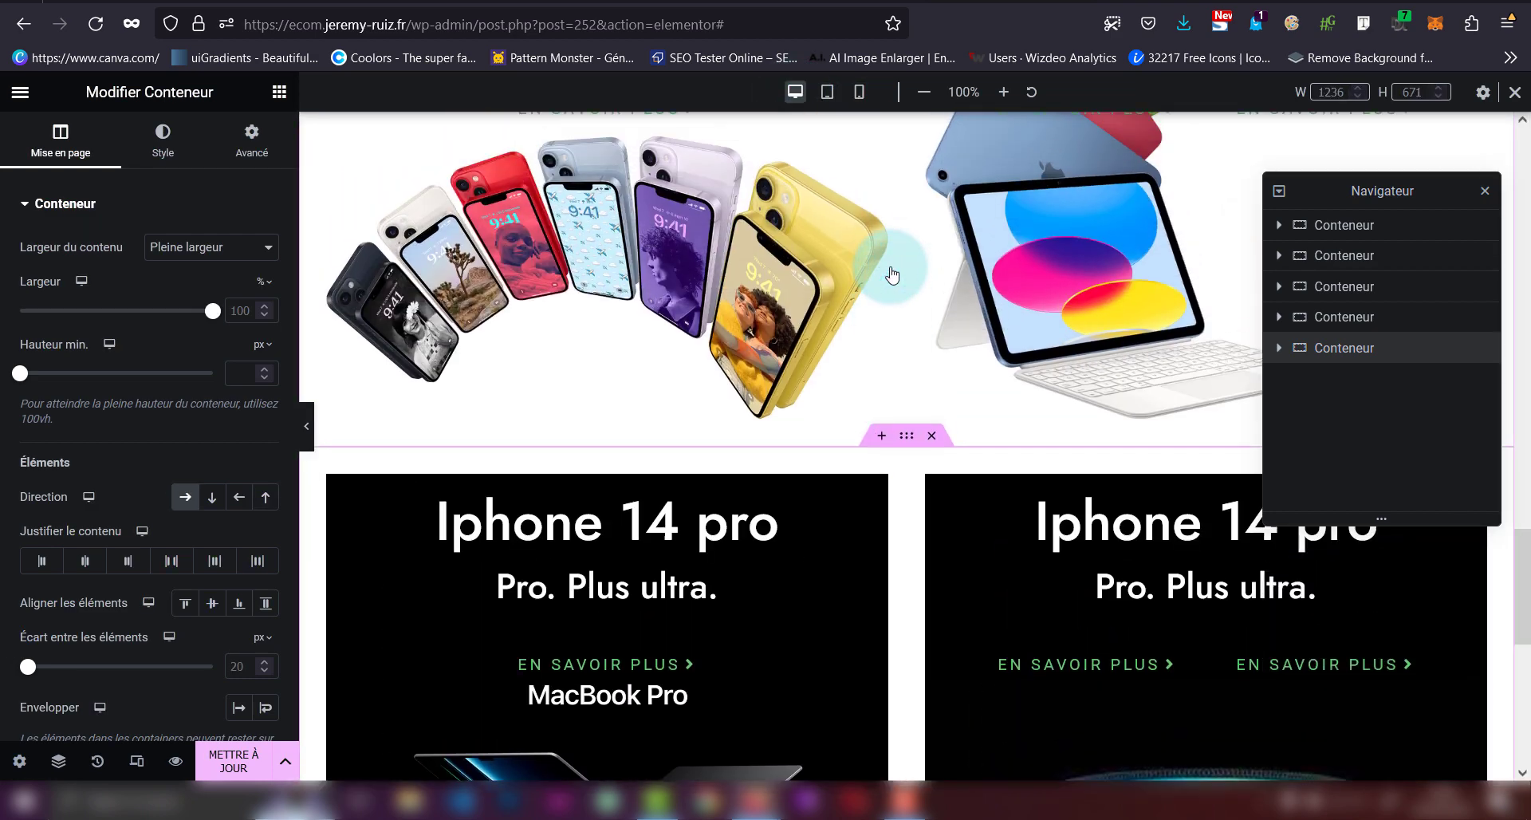
left_click(859, 93)
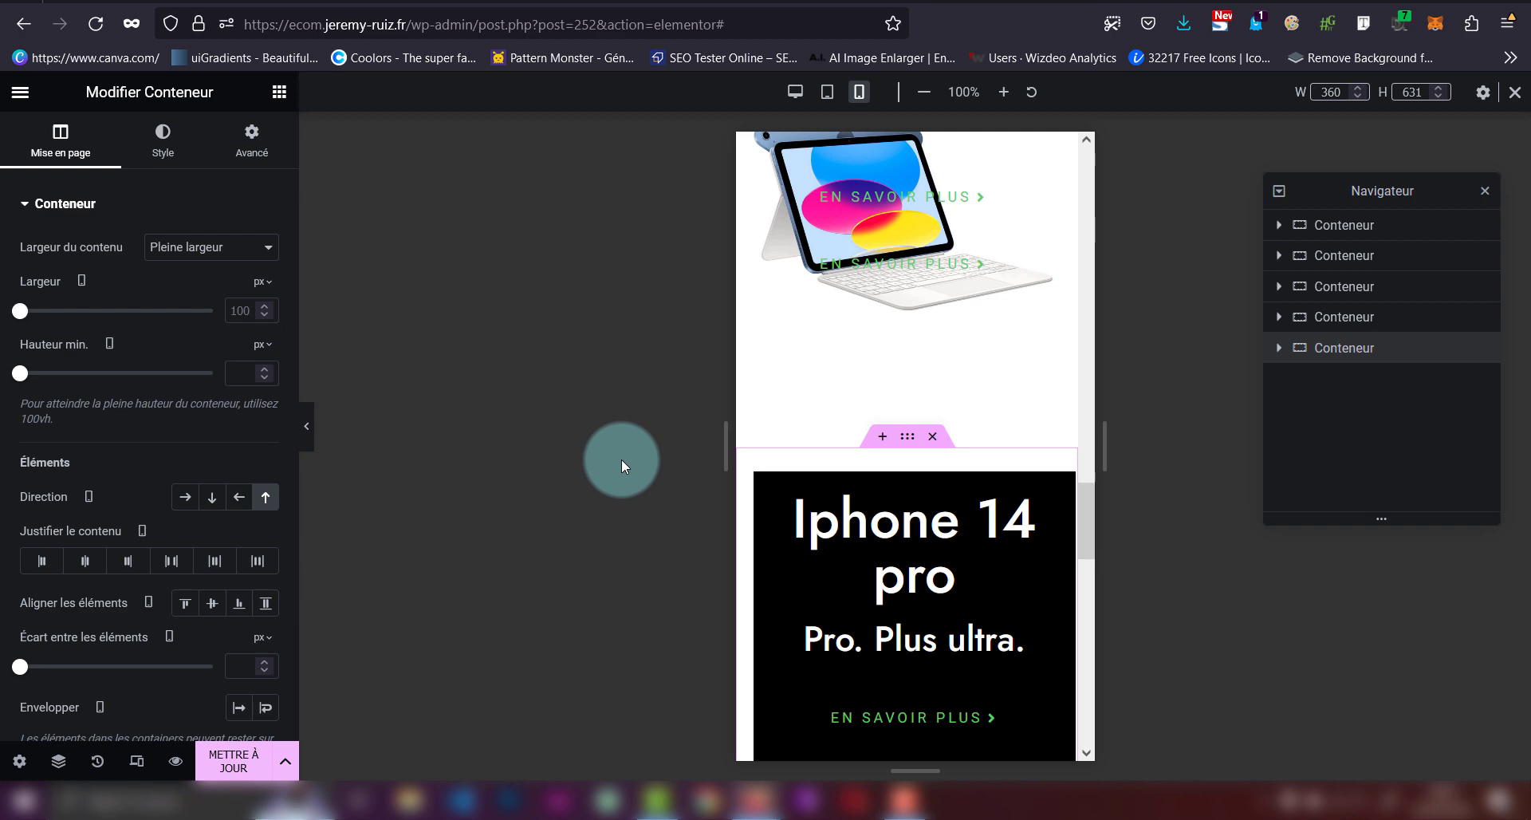
left_click(794, 93)
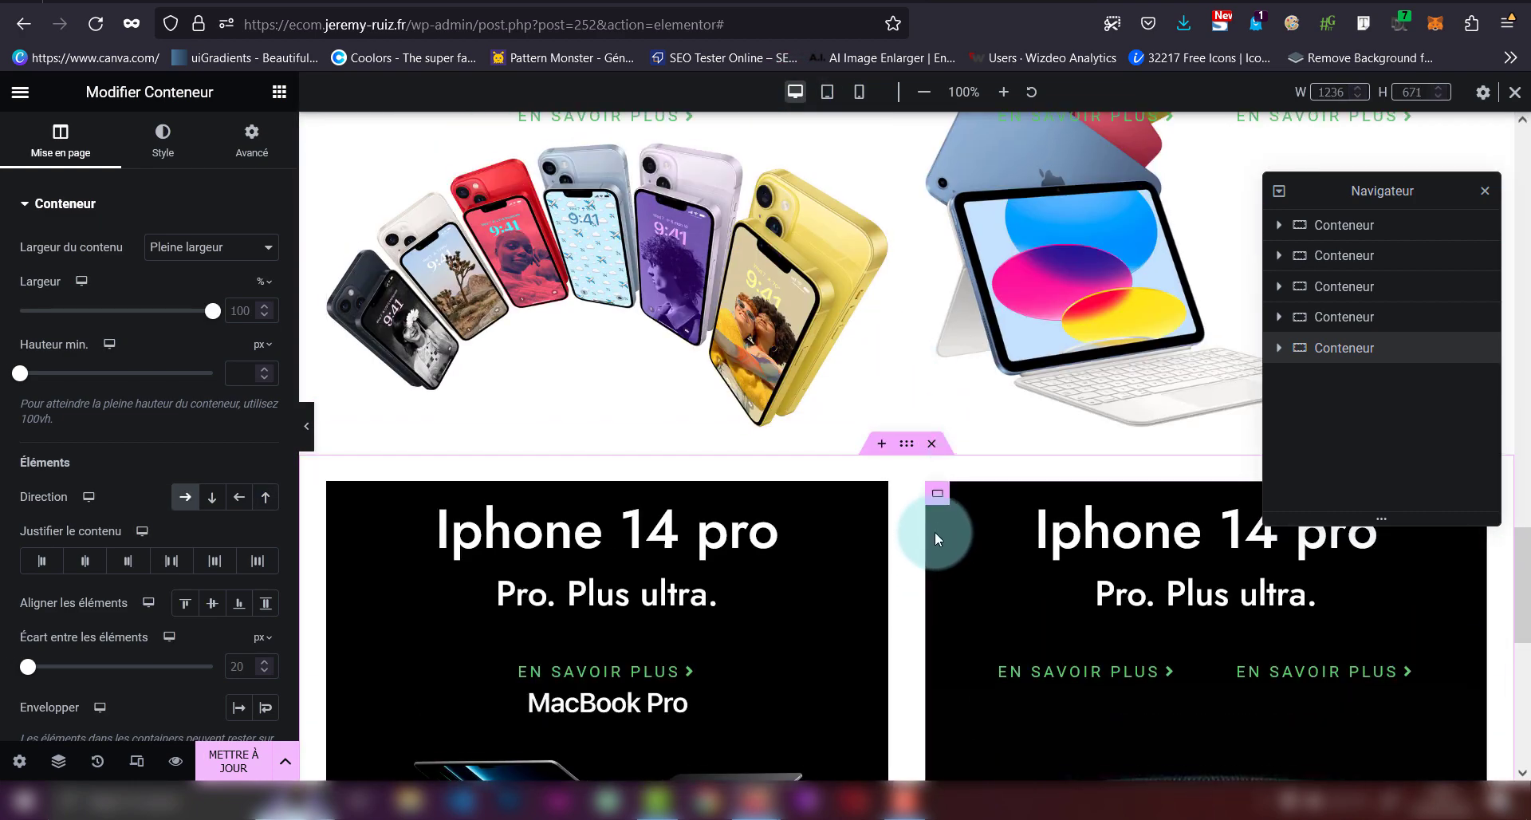
- Duplicate the HomePod block so the last row holds three side-by-side blocks
mouse_move(936, 499)
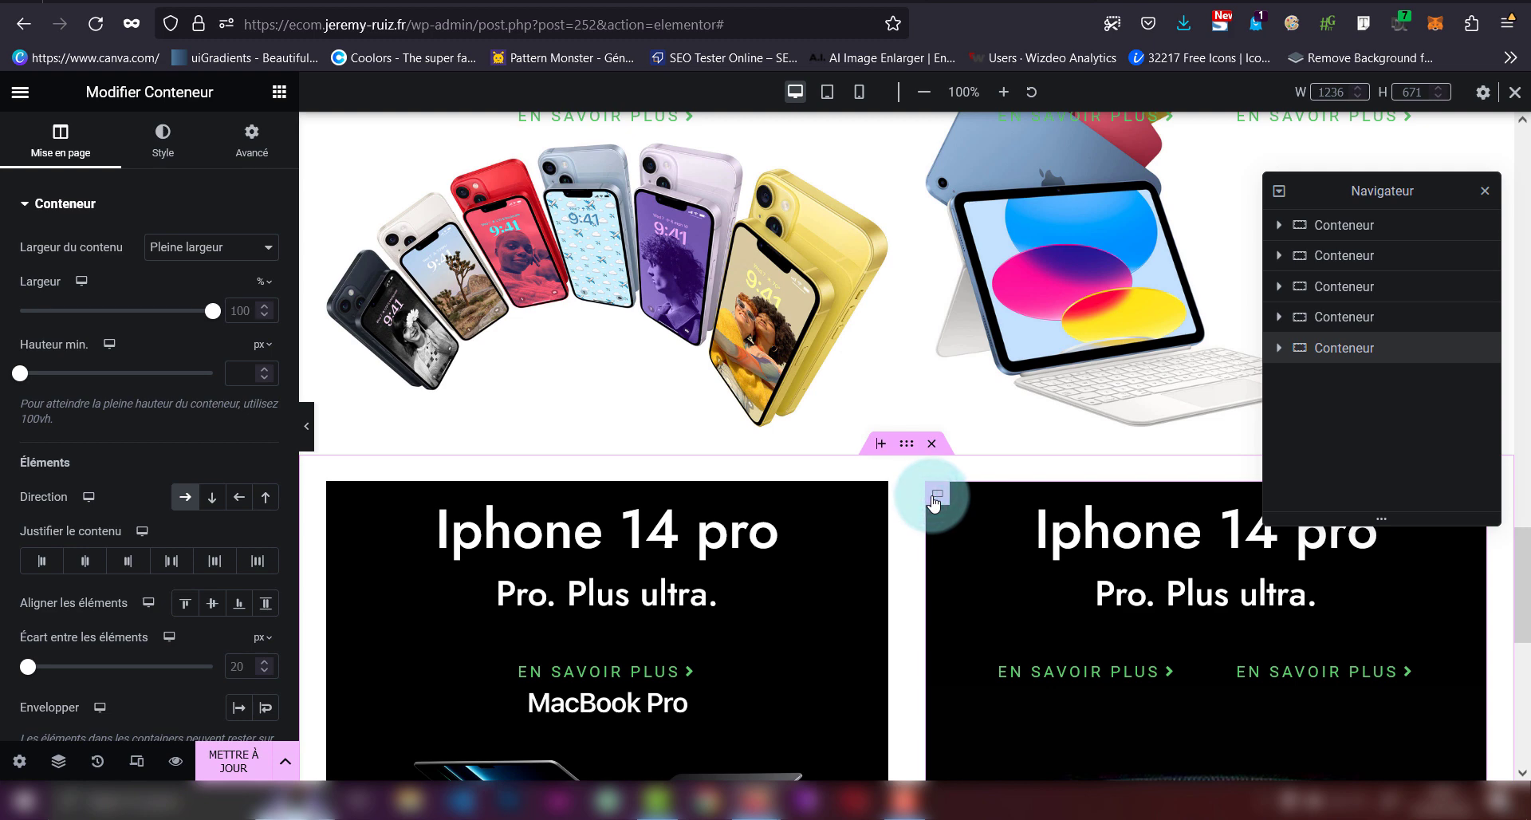
left_click(936, 496)
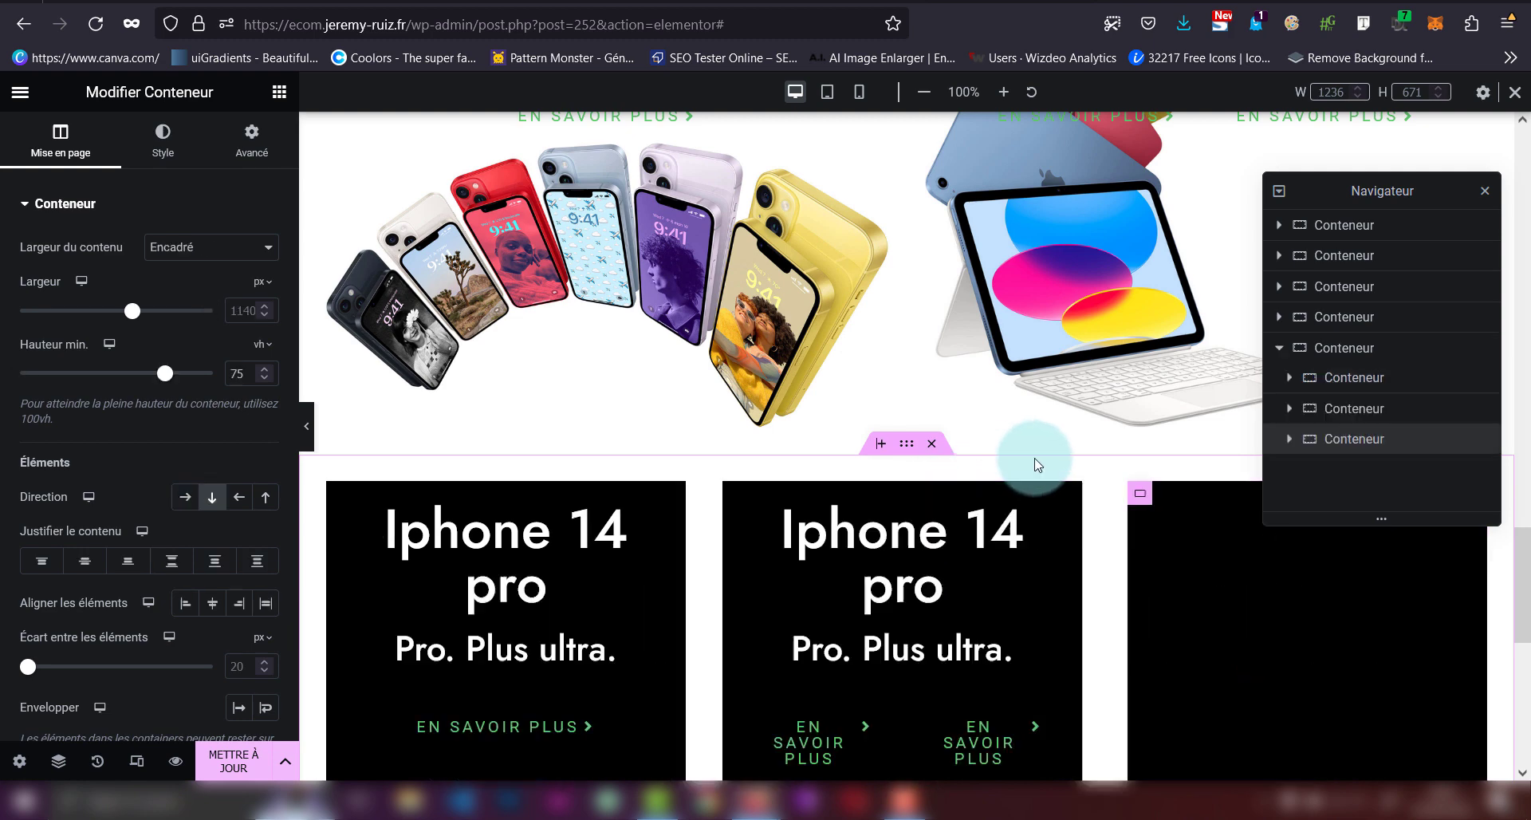
scroll(1036, 457, "down", 2)
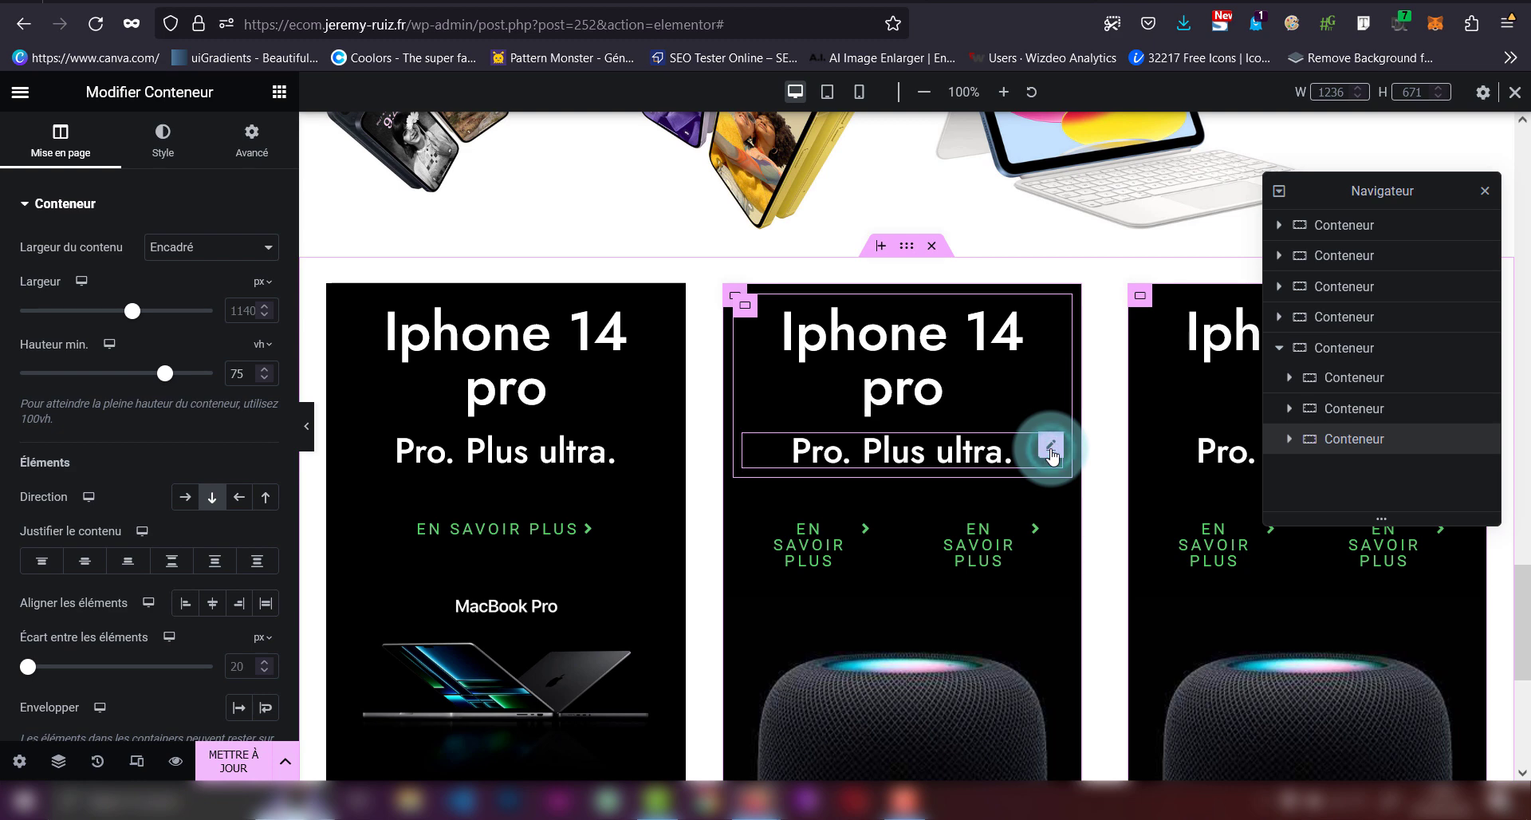
- Delete the "Pro. Plus ultra." subtitle and the second "En savoir plus" button from the row's middle block
left_click(1052, 448)
key("Delete")
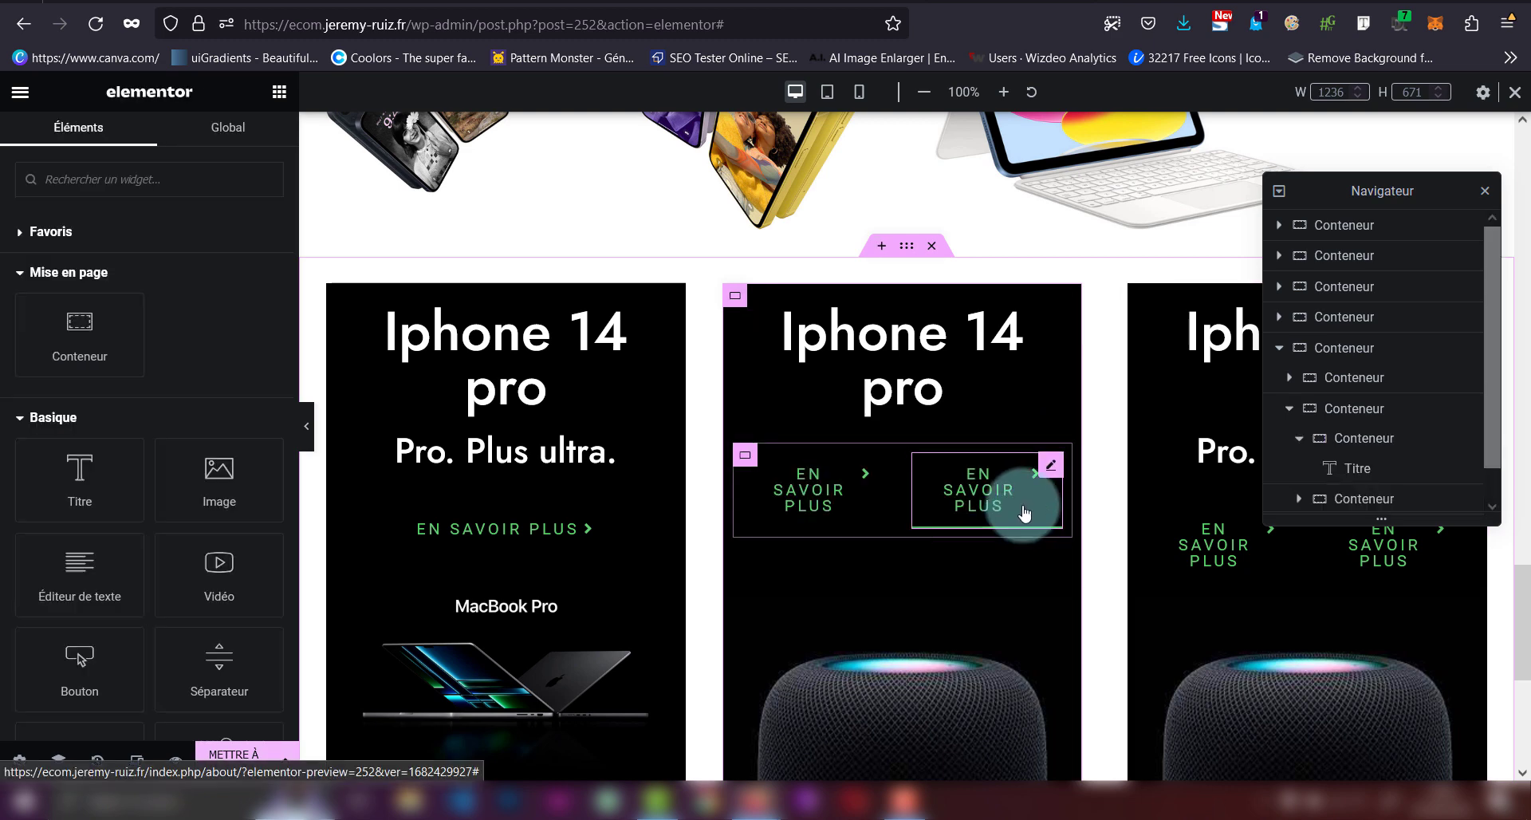
left_click(1051, 464)
key("Delete")
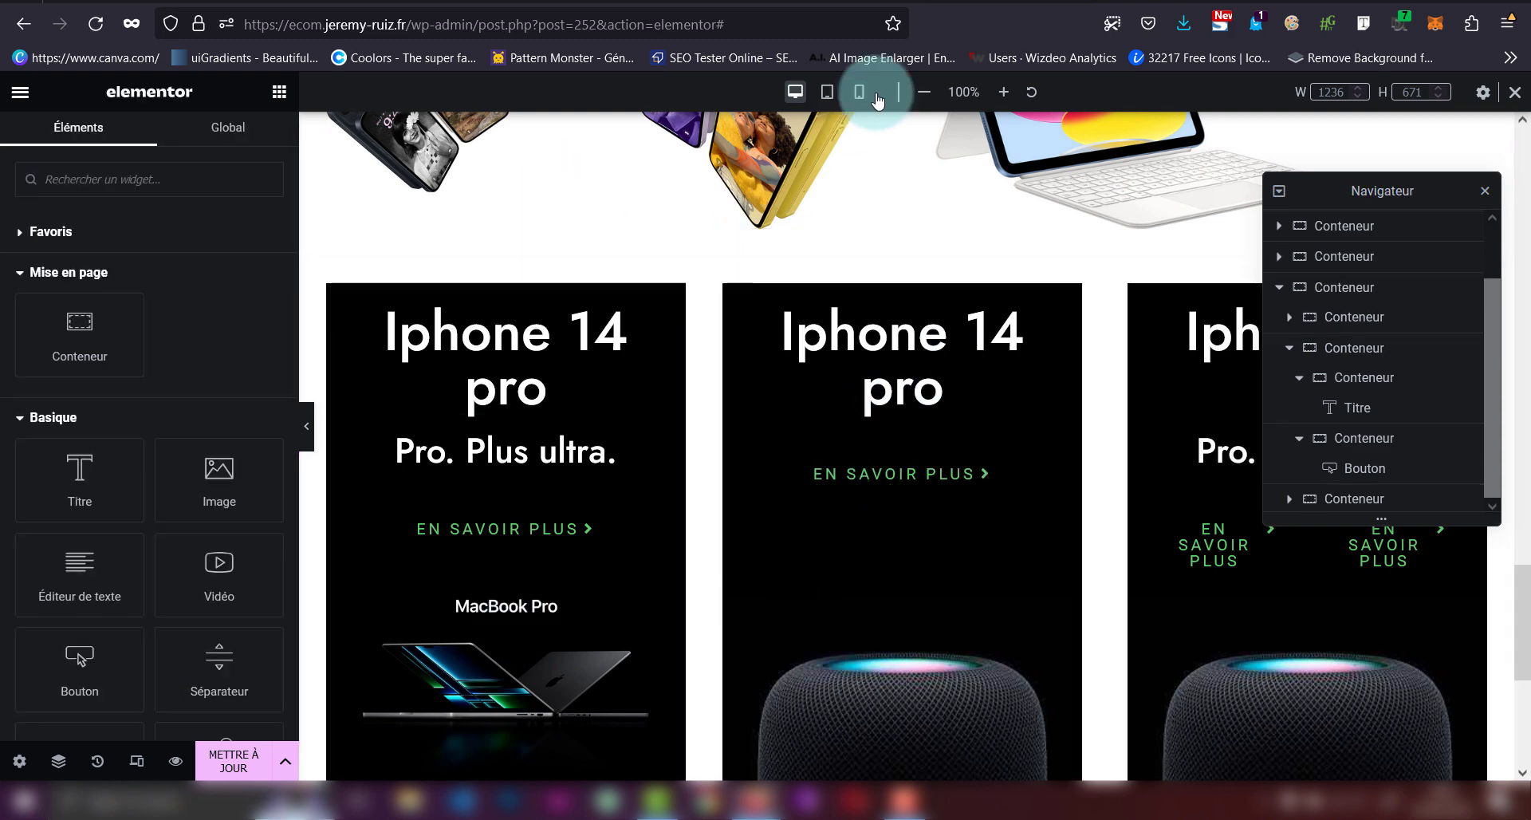
- Try the Ligne - inversé direction on the three-block row in the desktop view, and restore the horizontal row direction
left_click(1312, 331)
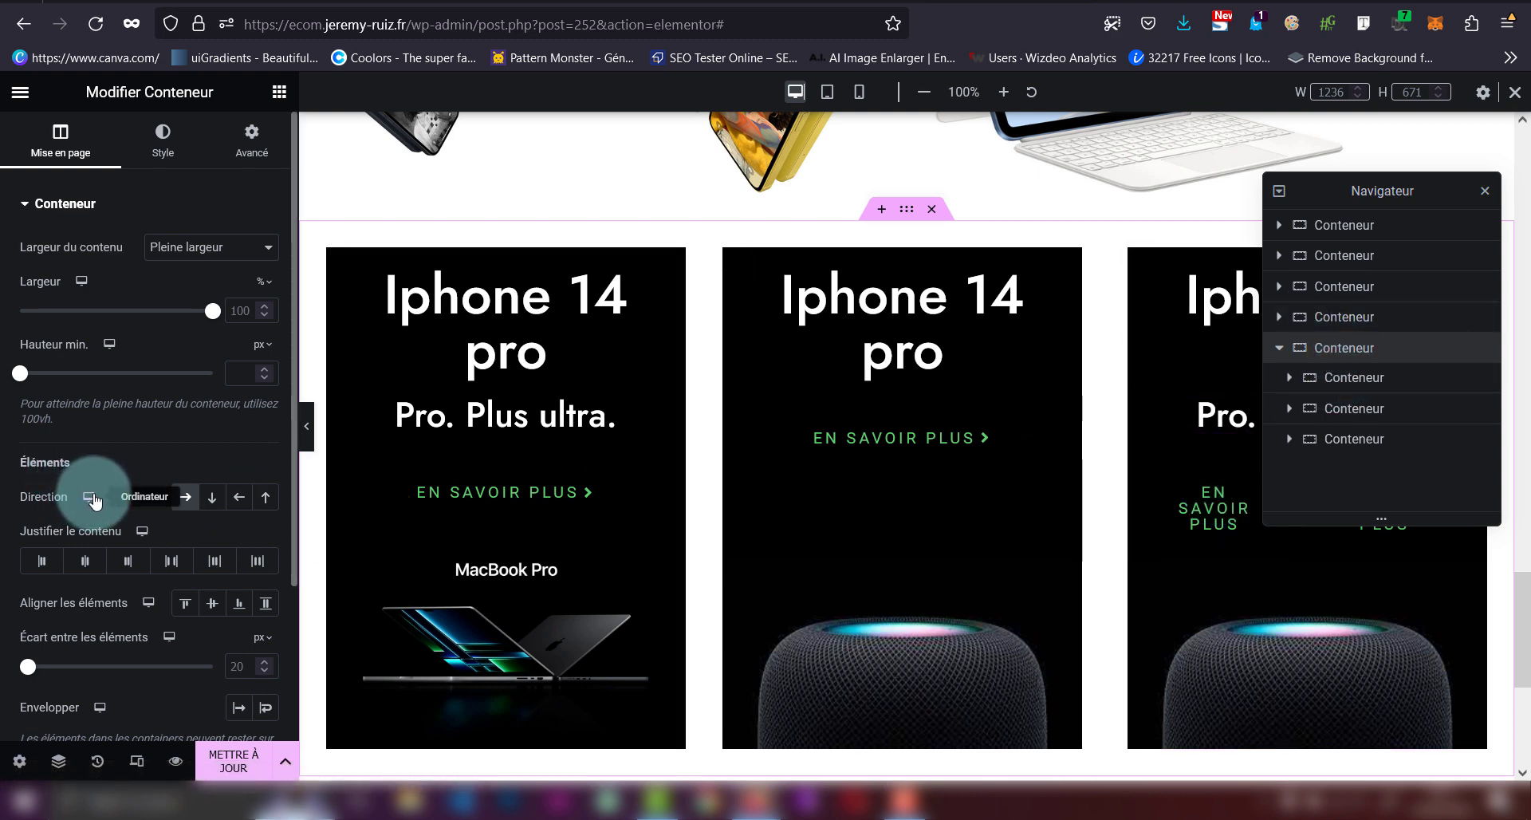
left_click(248, 497)
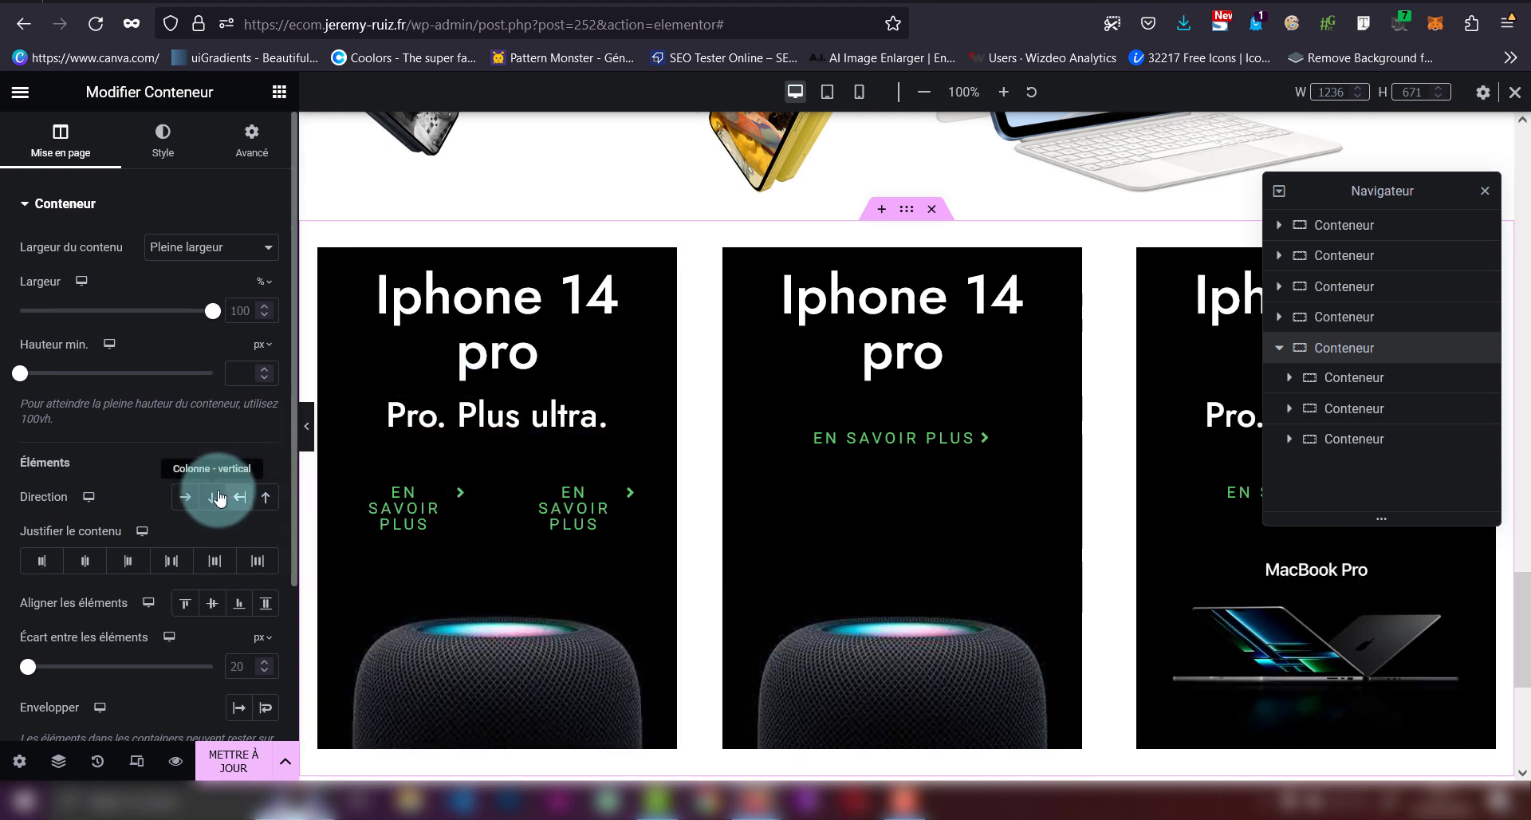
left_click(191, 497)
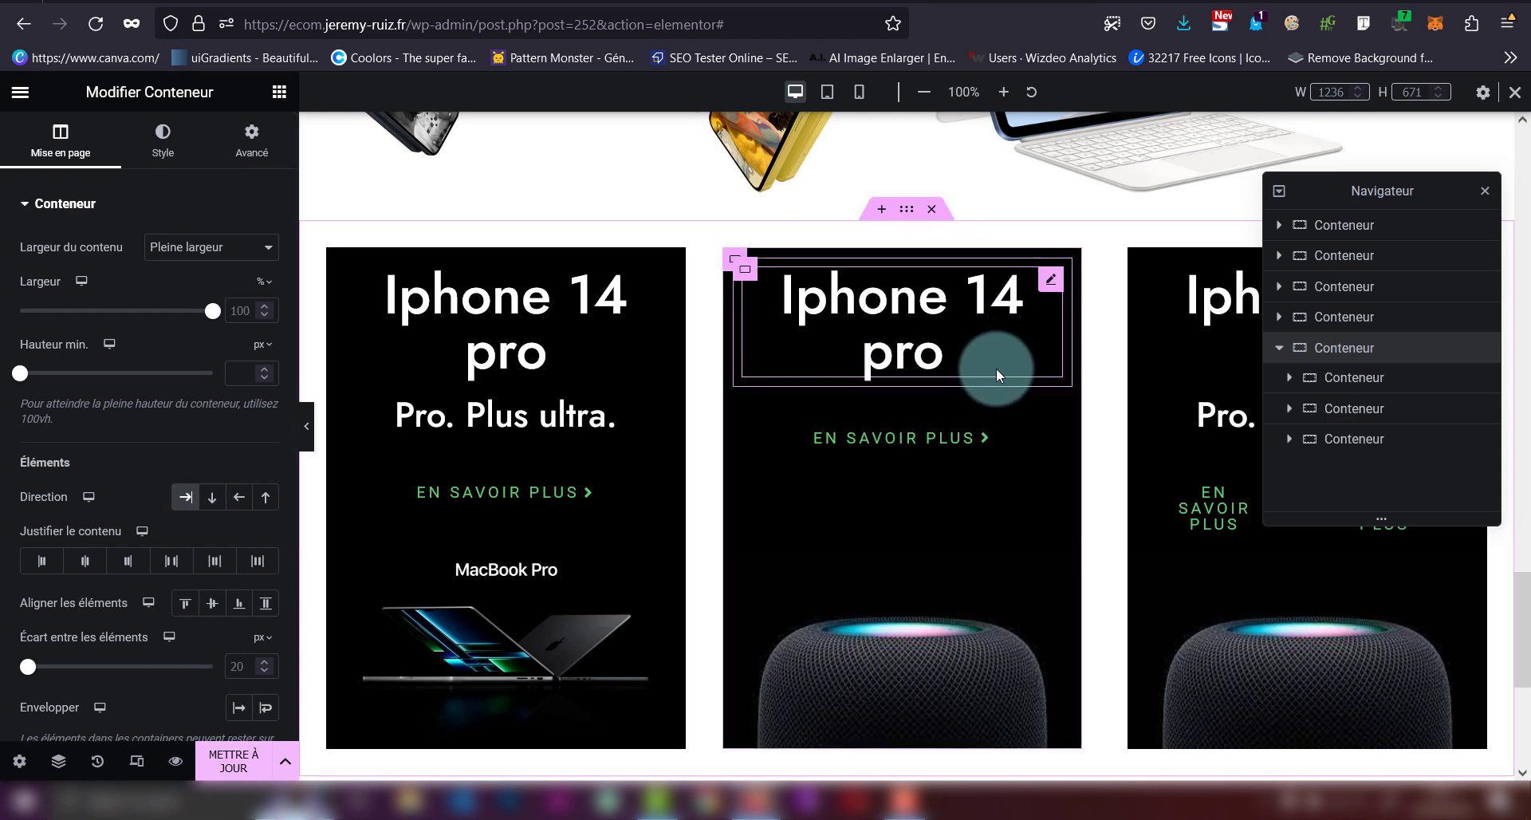
- Set the three-block row's mobile direction to Colonne - vertical in the Portrait mobile preview and check how its blocks stack
left_click(861, 93)
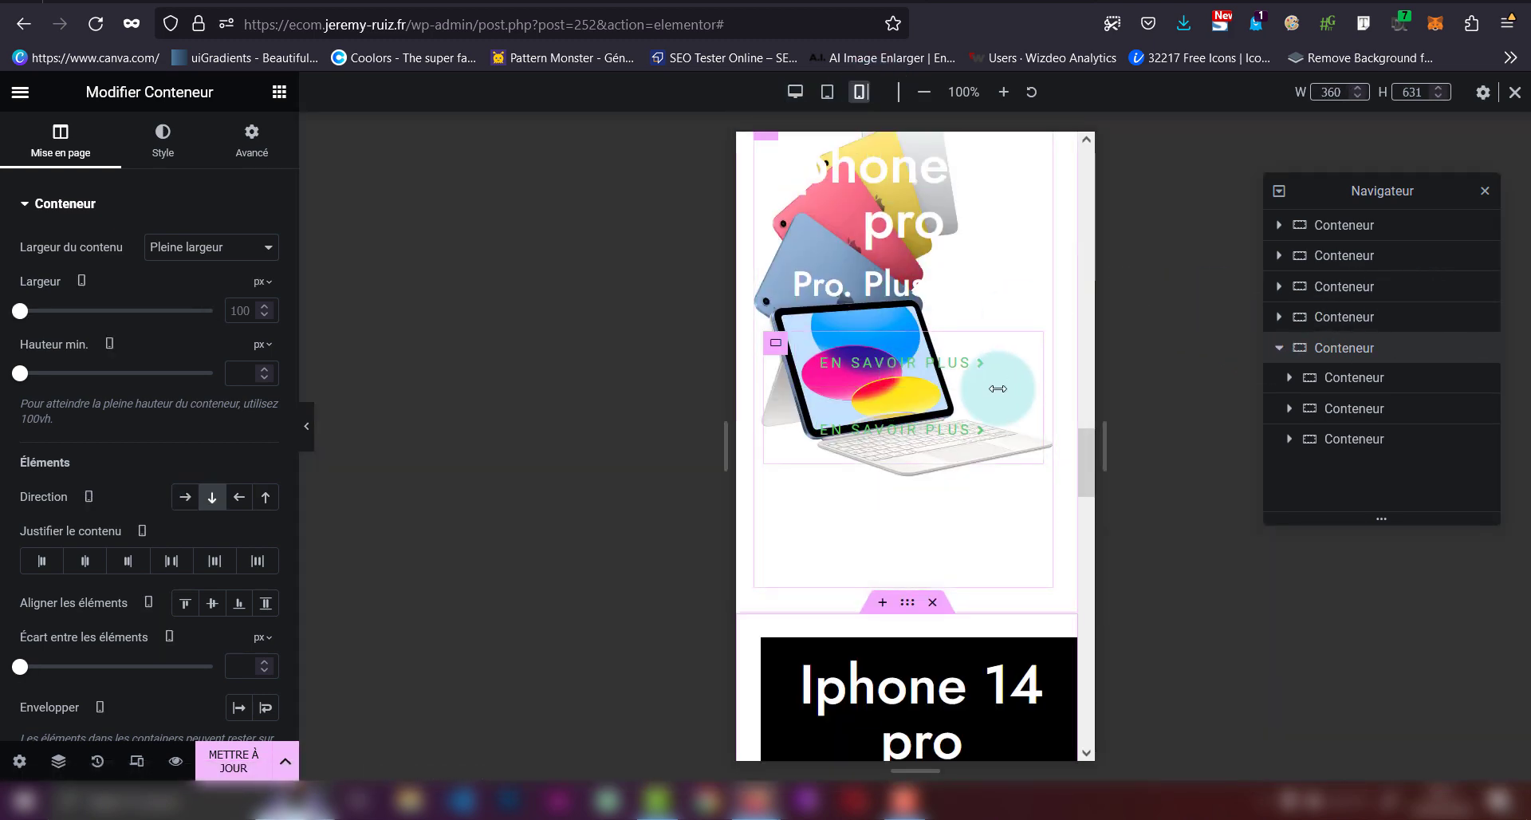
scroll(998, 388, "down", 4)
scroll(997, 388, "down", 4)
scroll(997, 387, "down", 3)
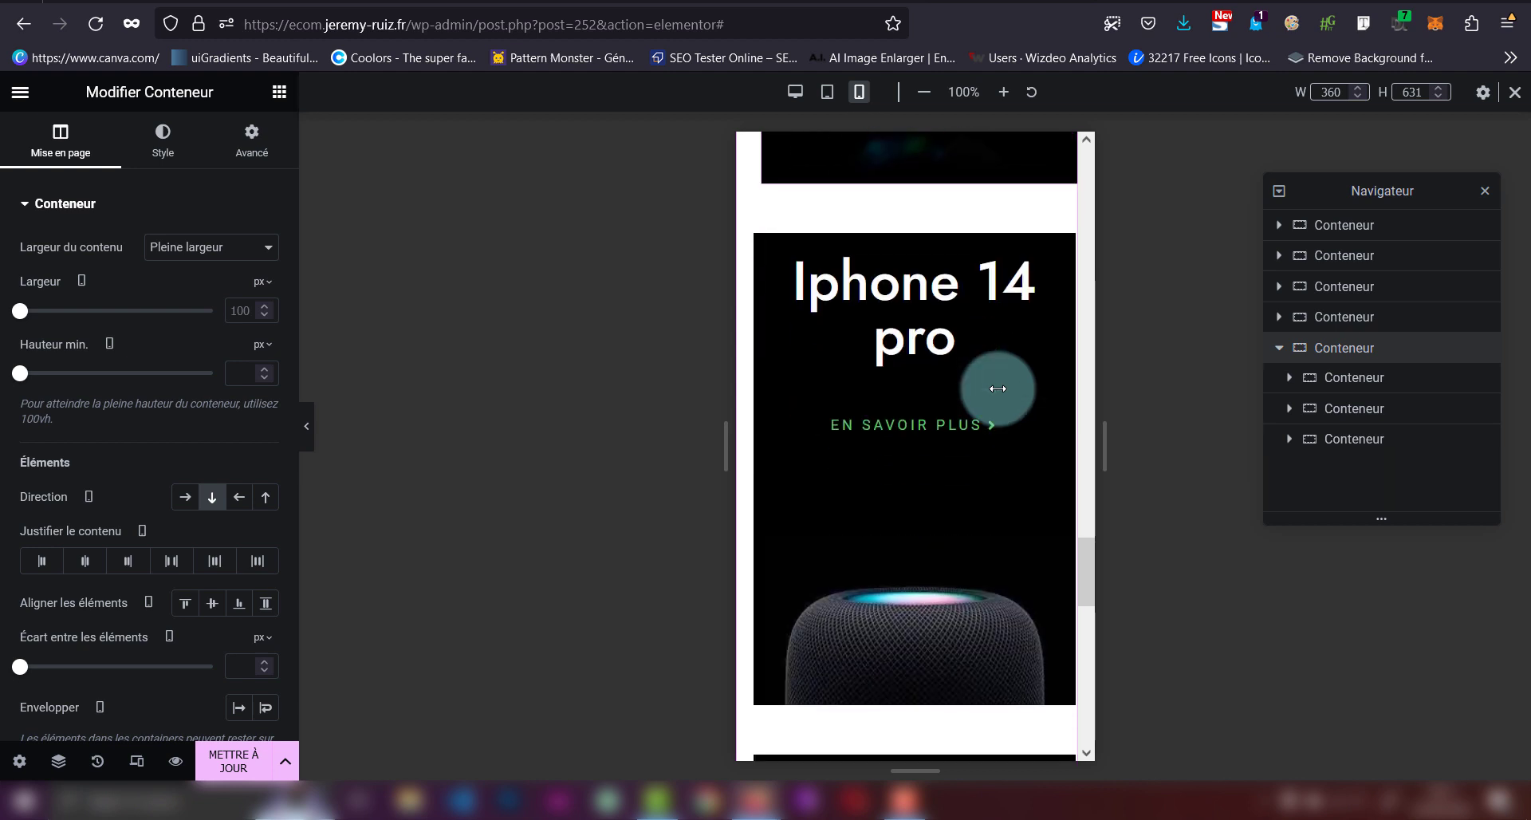
- Set the middle block's Tri order to the start for mobile and check the stacking order of the row
left_click(1379, 411)
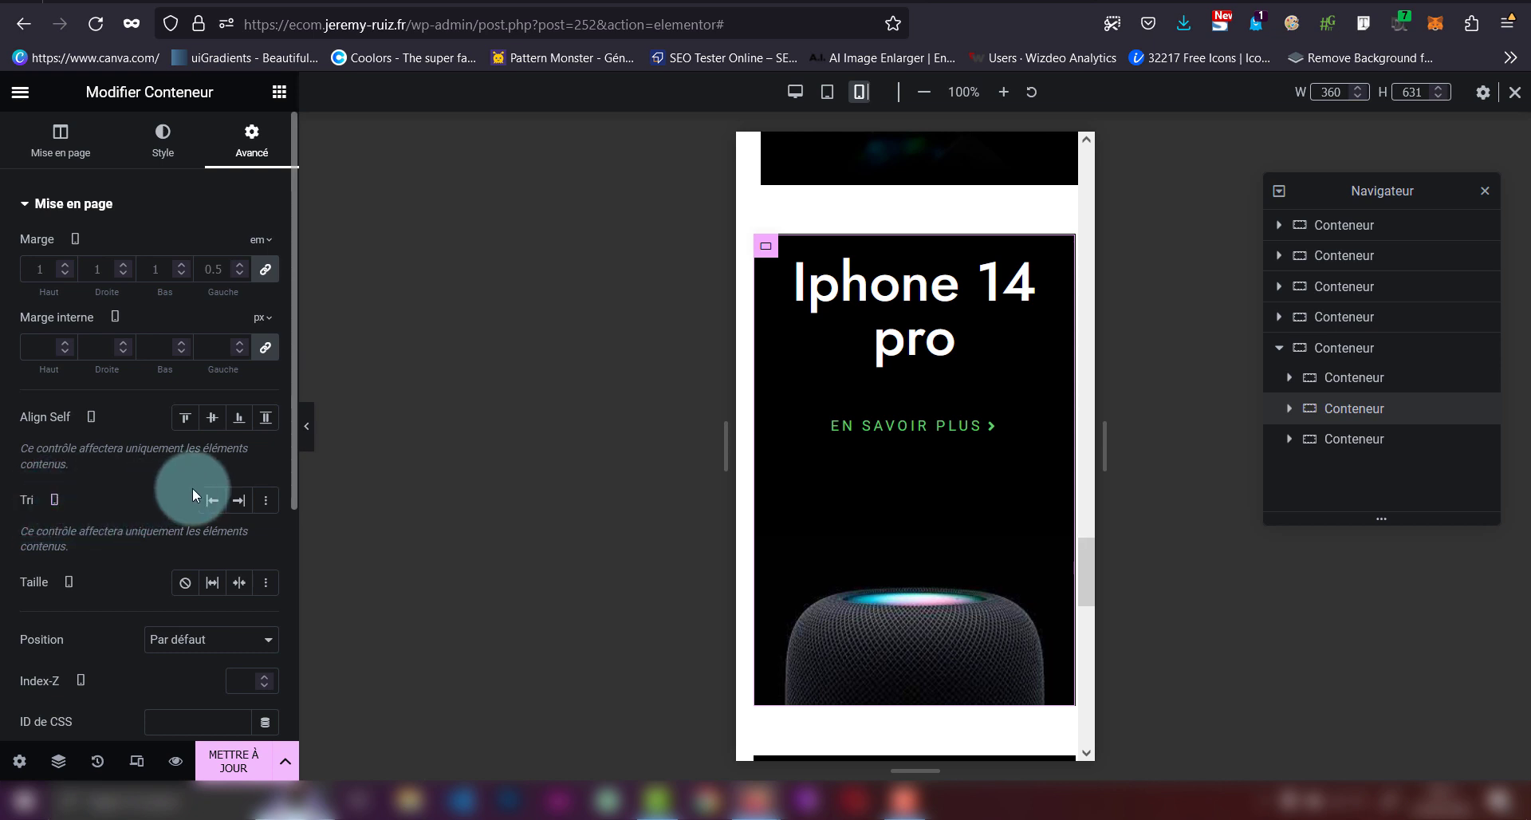
left_click(212, 500)
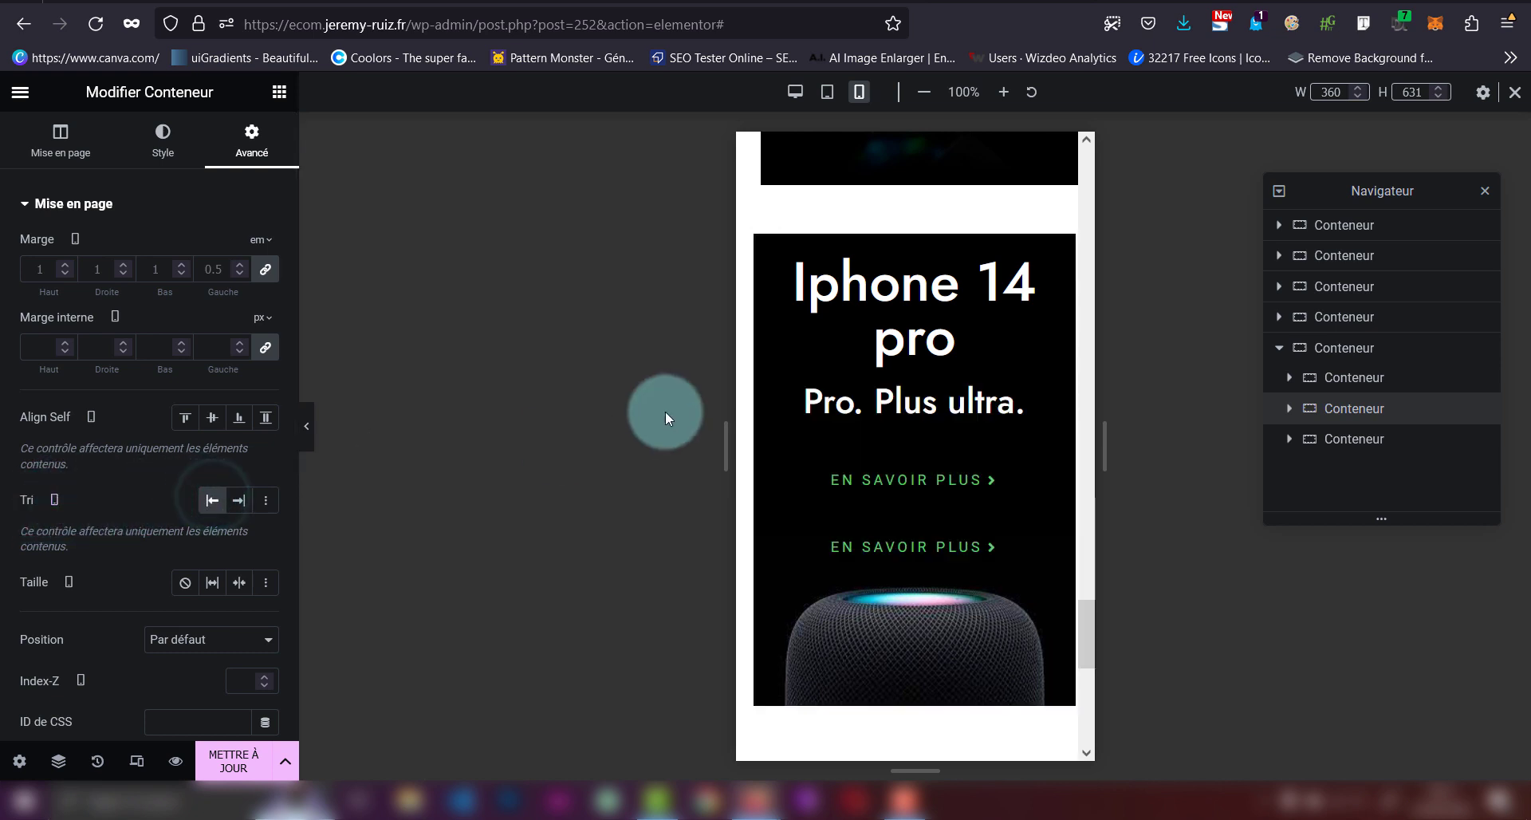
scroll(910, 307, "up", 10)
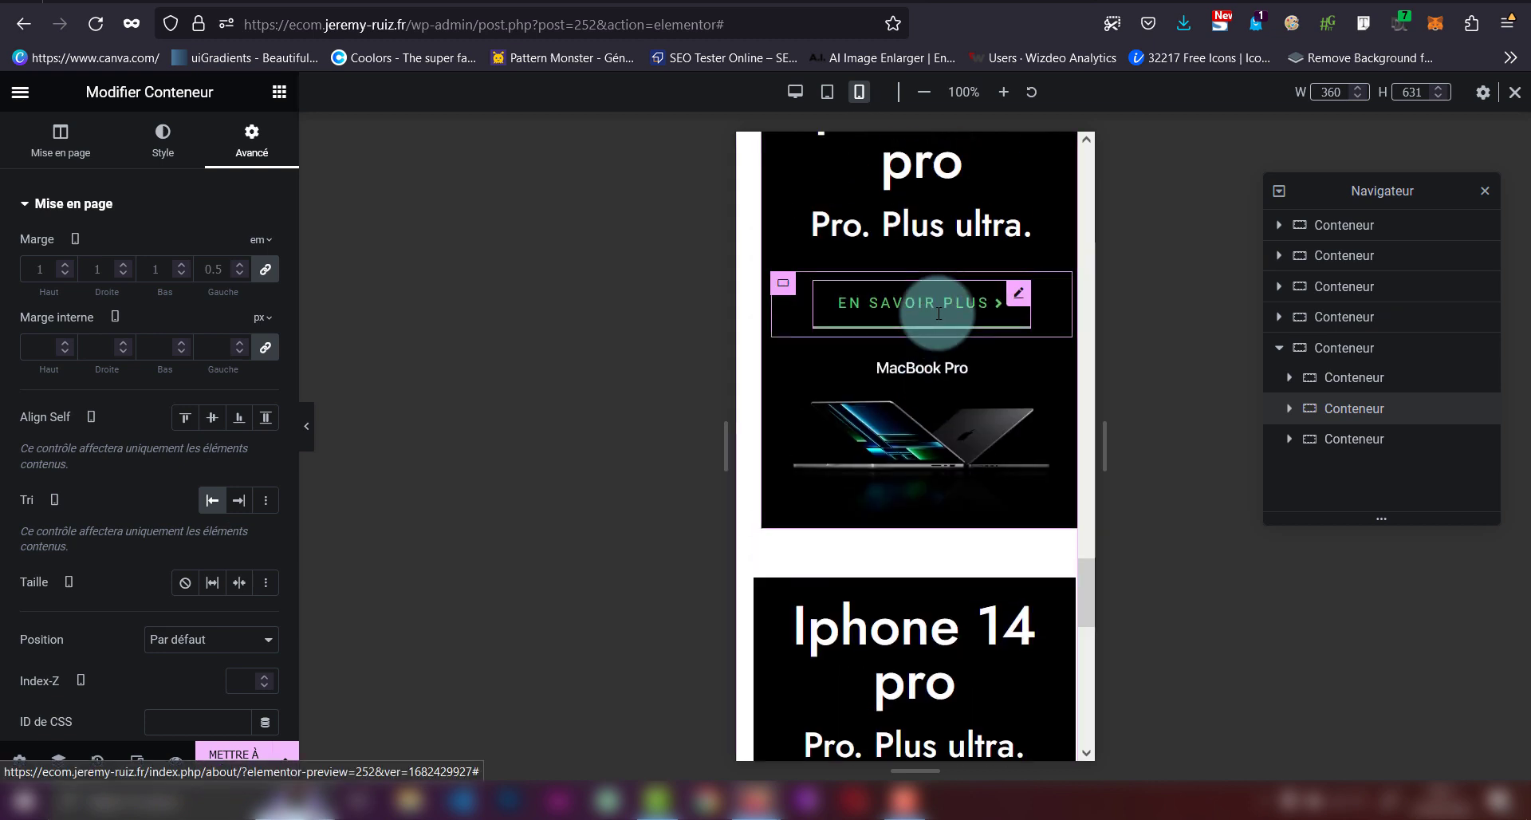
- Set the middle block's Tri order to the end for mobile and check how the row's blocks stack
scroll(939, 314, "up", 3)
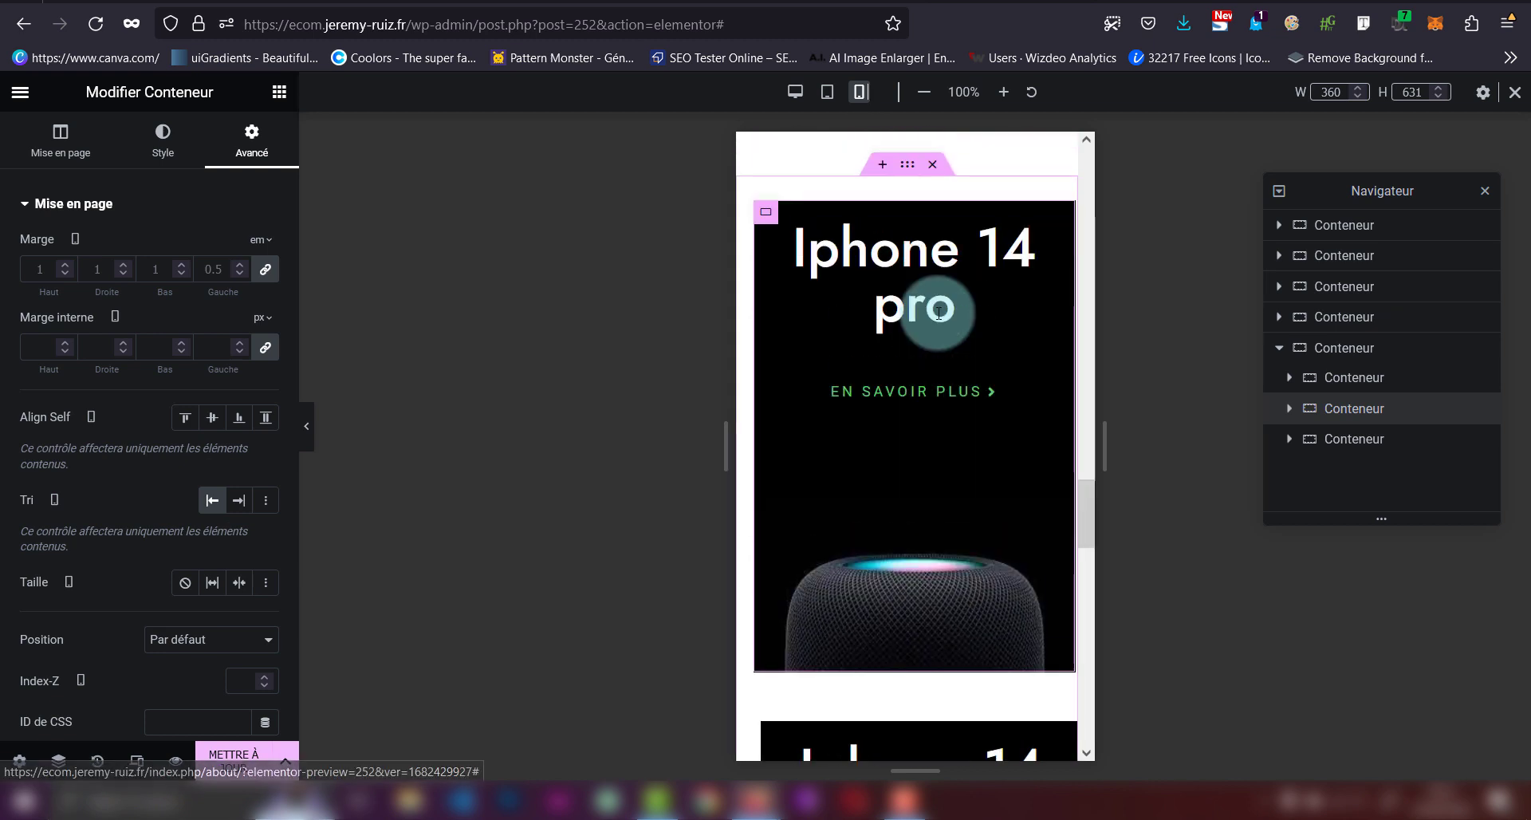
left_click(237, 501)
scroll(892, 388, "down", 10)
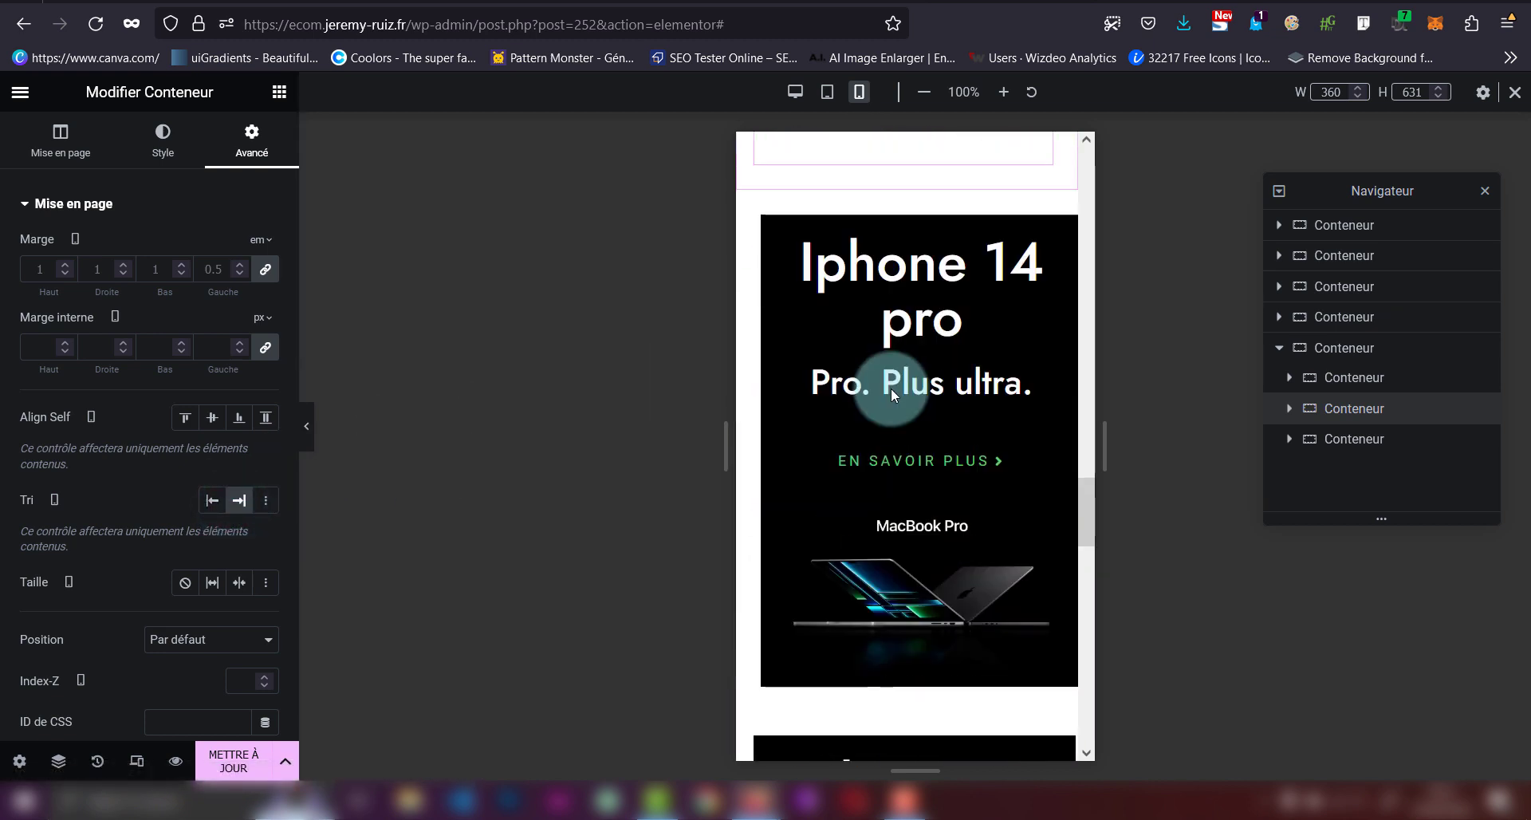
scroll(892, 387, "down", 3)
scroll(820, 410, "up", 2)
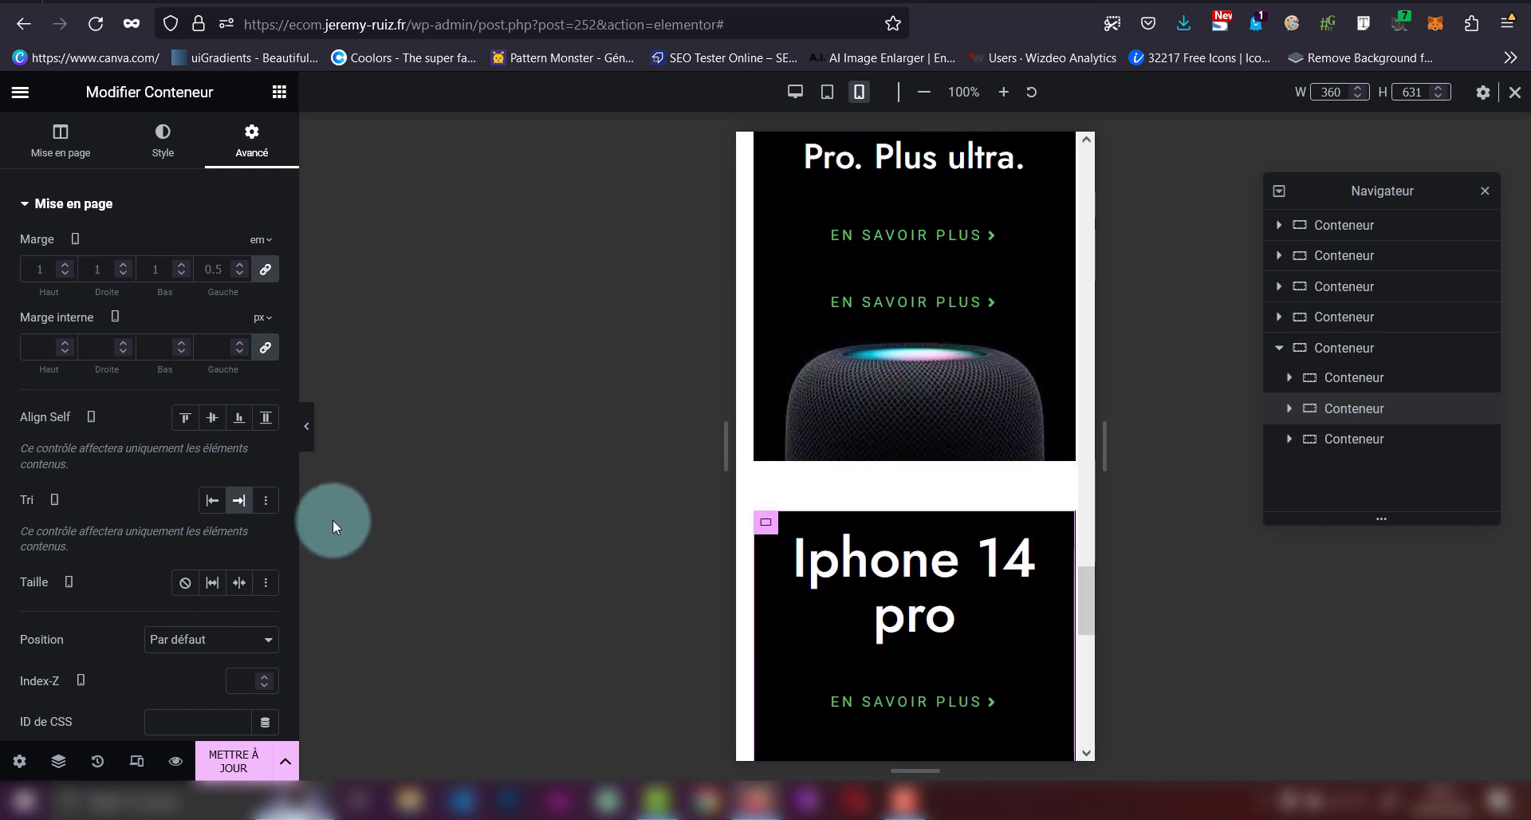
- Switch the middle block's mobile Tri order to custom with a value of 3 and check its position in the stack
left_click(266, 501)
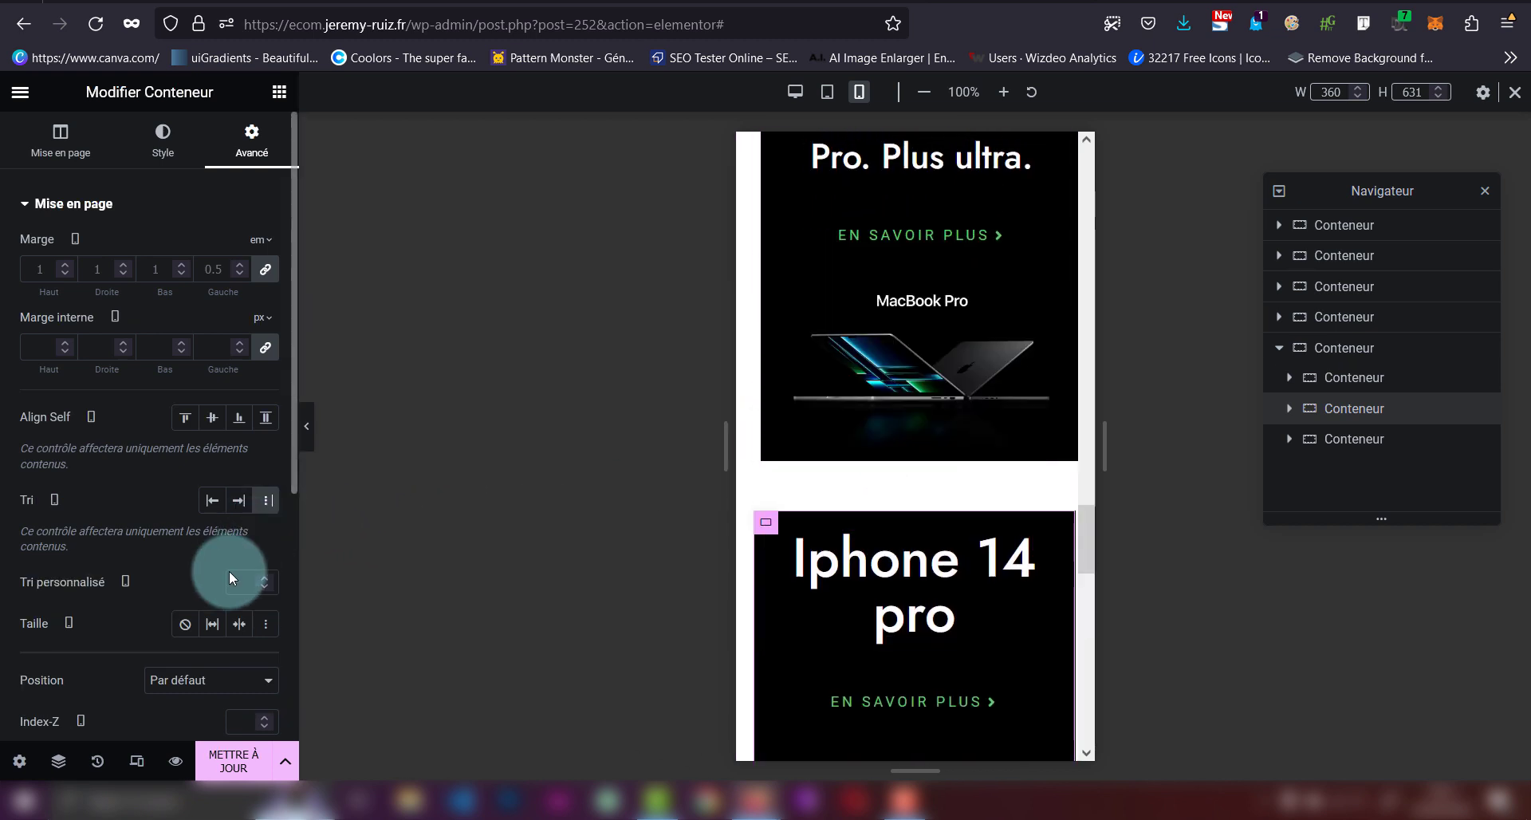
left_click(245, 587)
type("3")
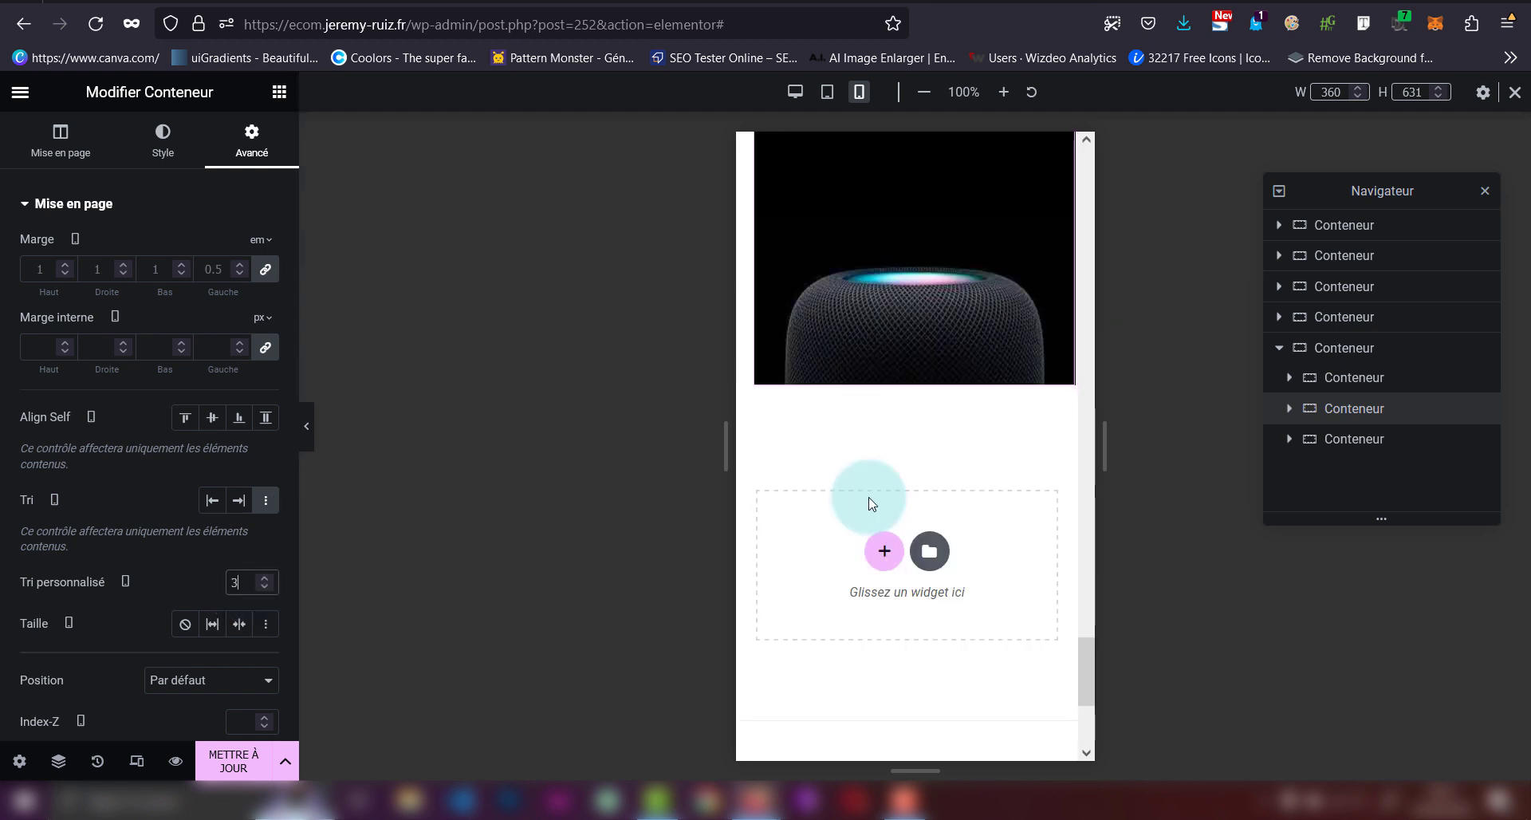
scroll(869, 498, "up", 3)
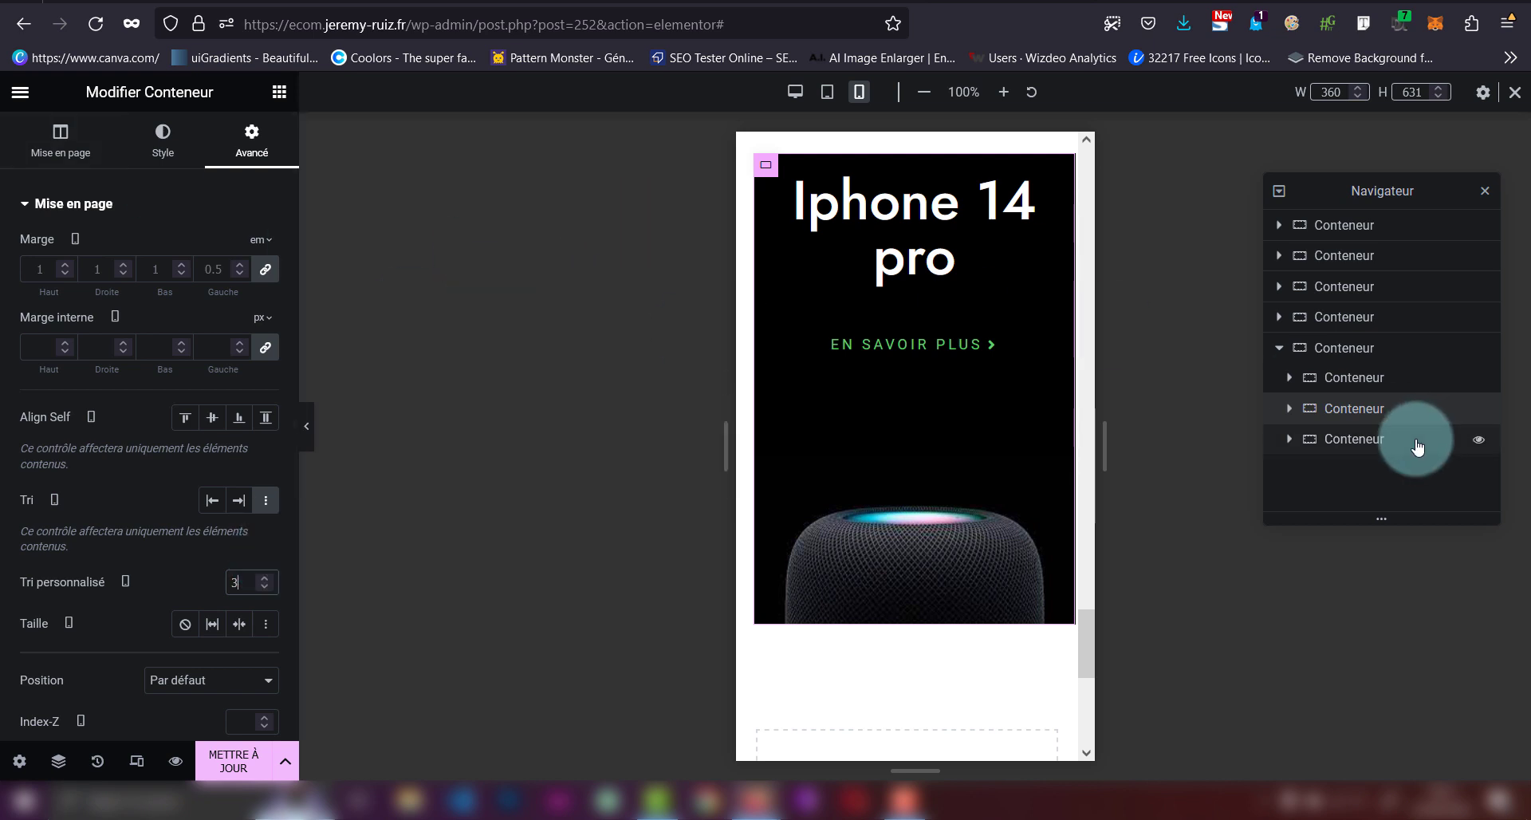
- Try the reversed column direction with Justifier le contenu set to Centrer on the middle block in the mobile view
left_click(78, 157)
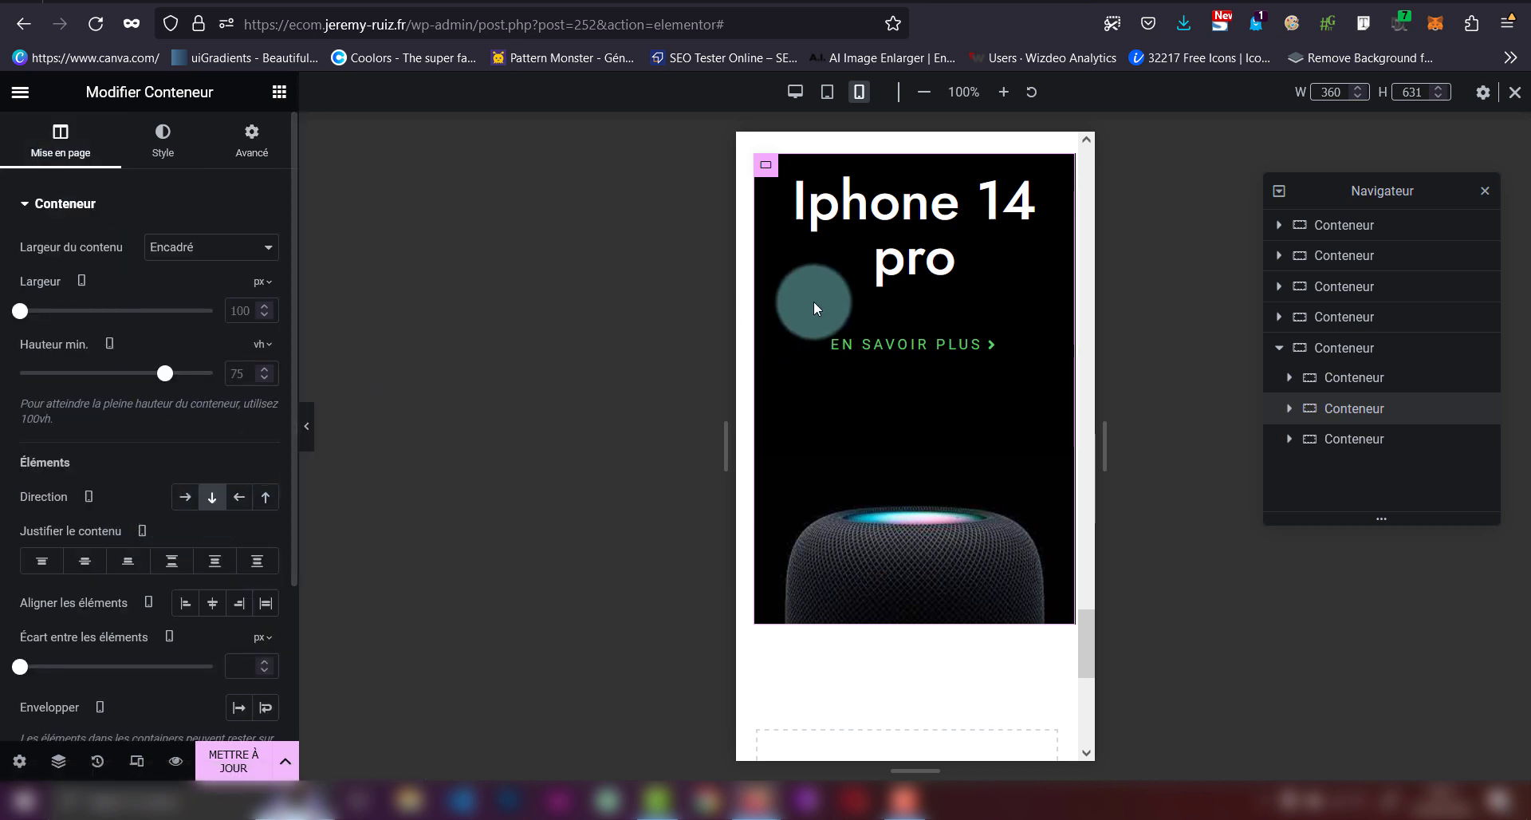
left_click(268, 497)
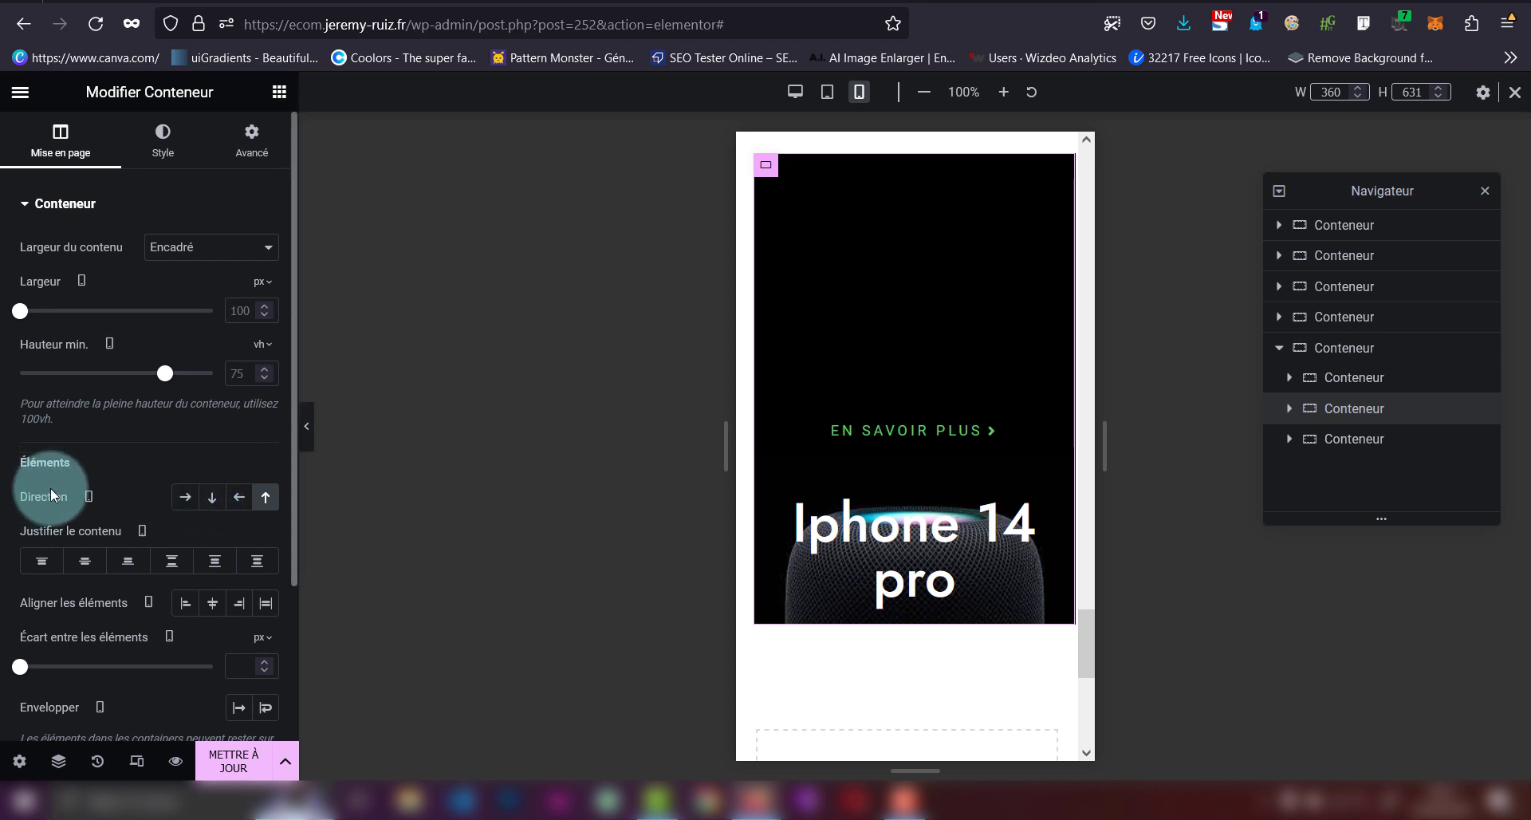
left_click(86, 560)
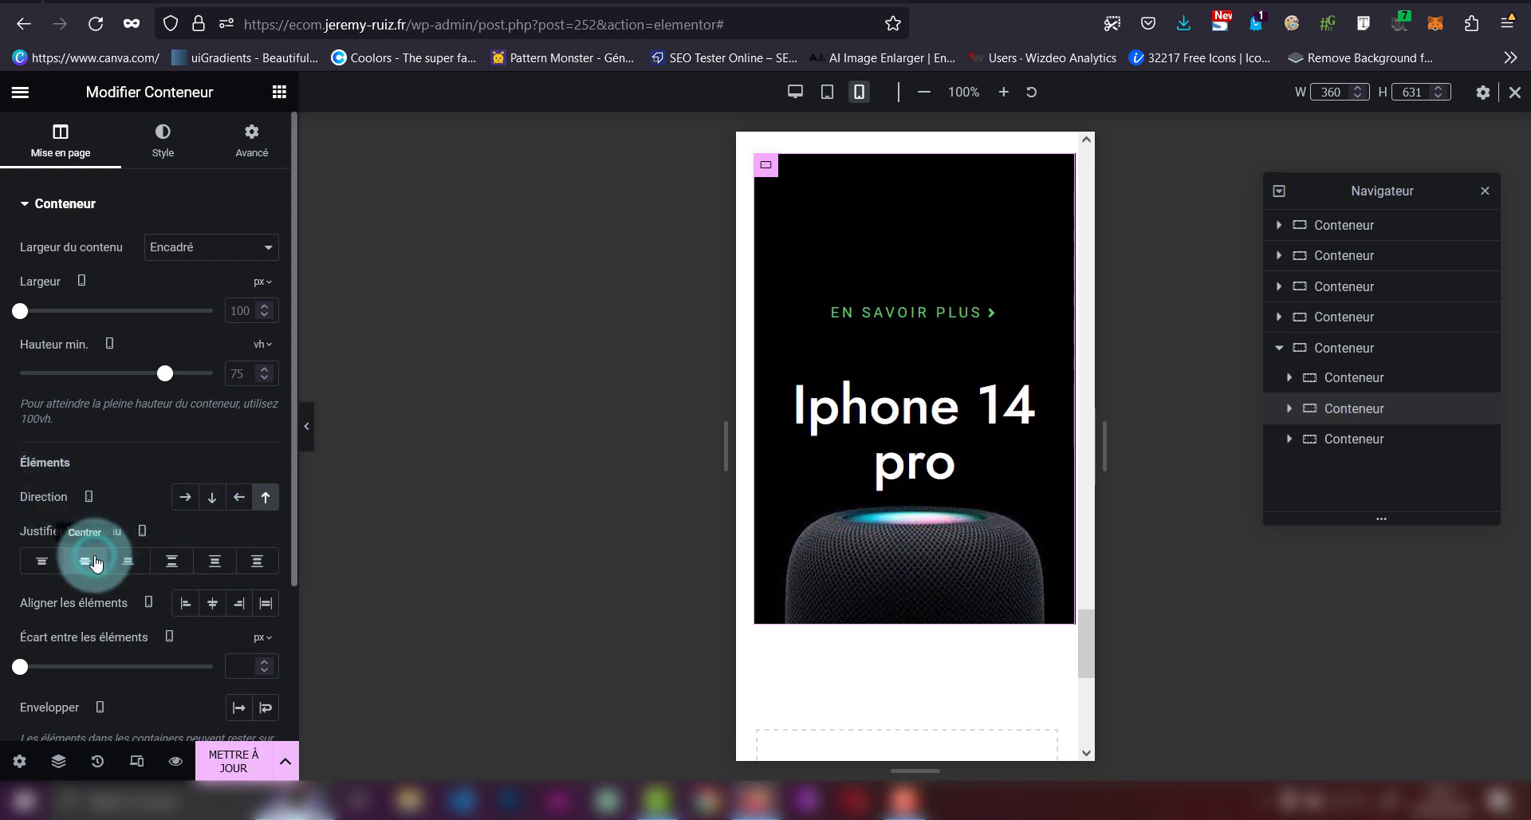
- Restore the middle block's vertical column direction for mobile and set Justifier le contenu to Espace entre
left_click(214, 500)
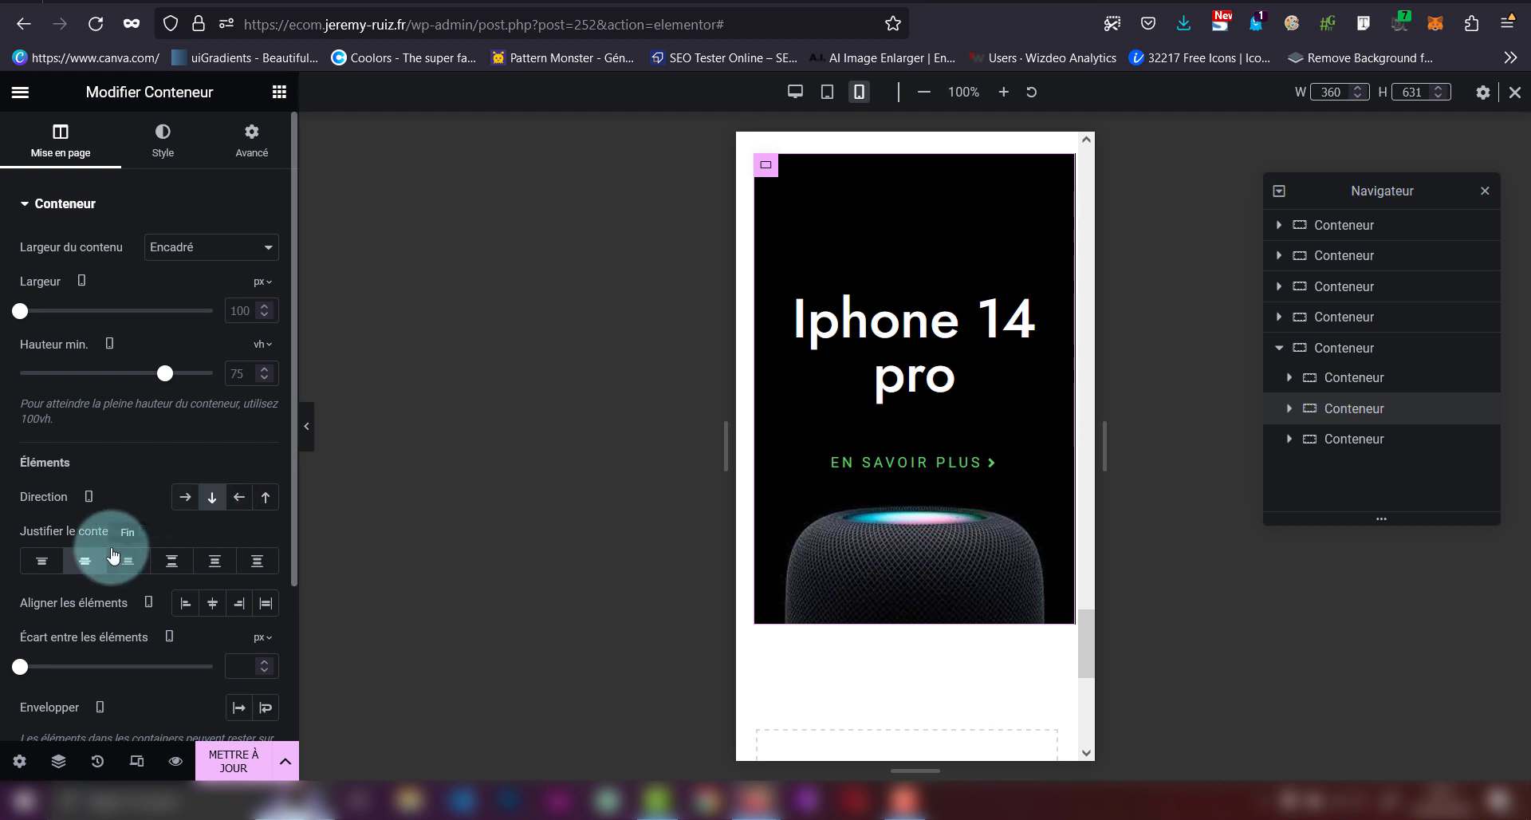
left_click(172, 562)
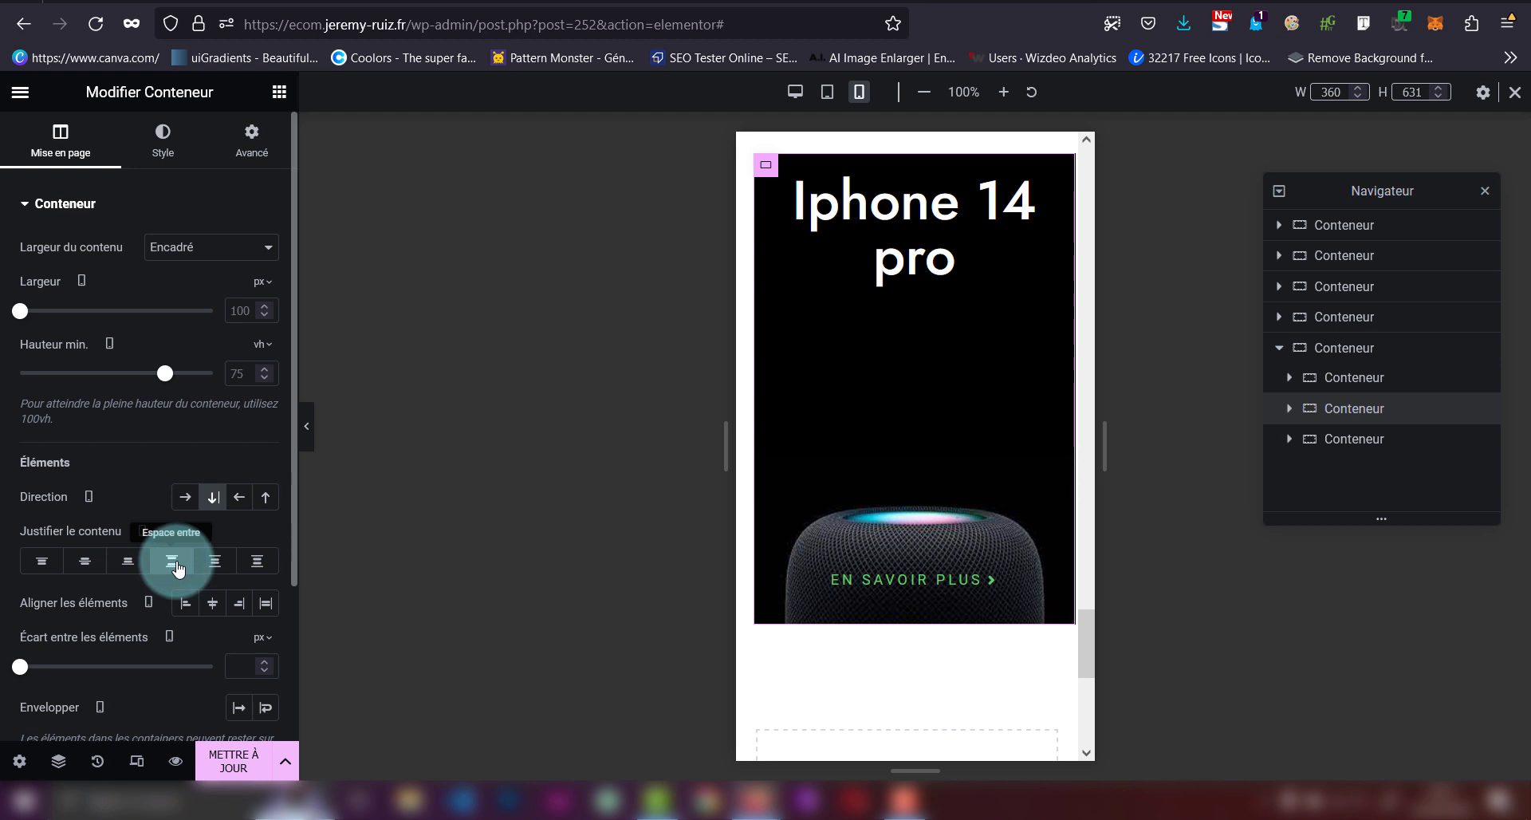